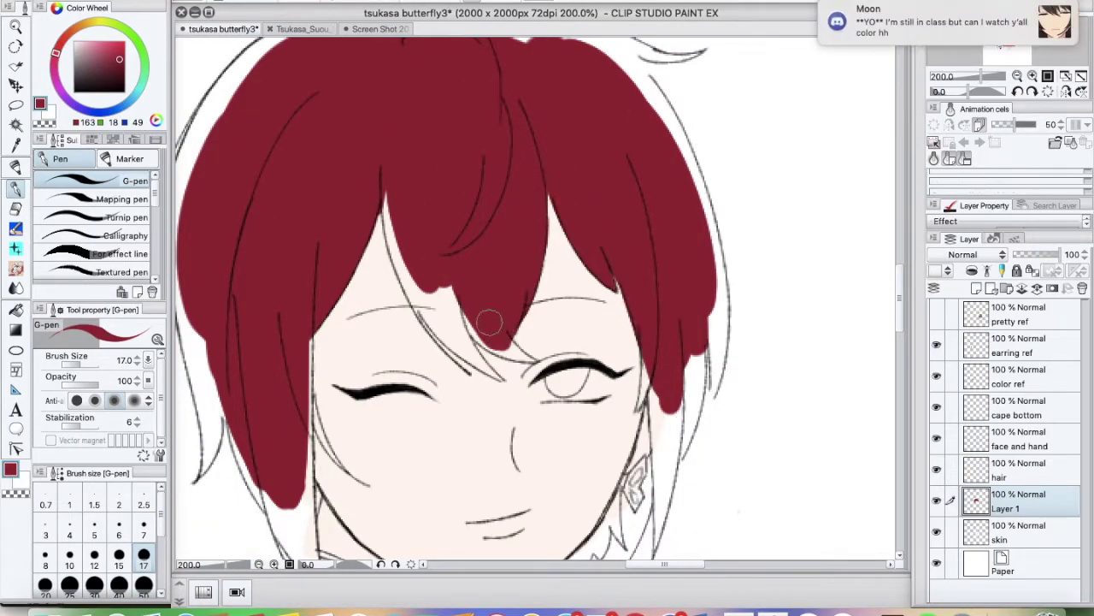
# Add a friend to the stream group in the chat, then return to the illustration
pyautogui.press('super+Tab')
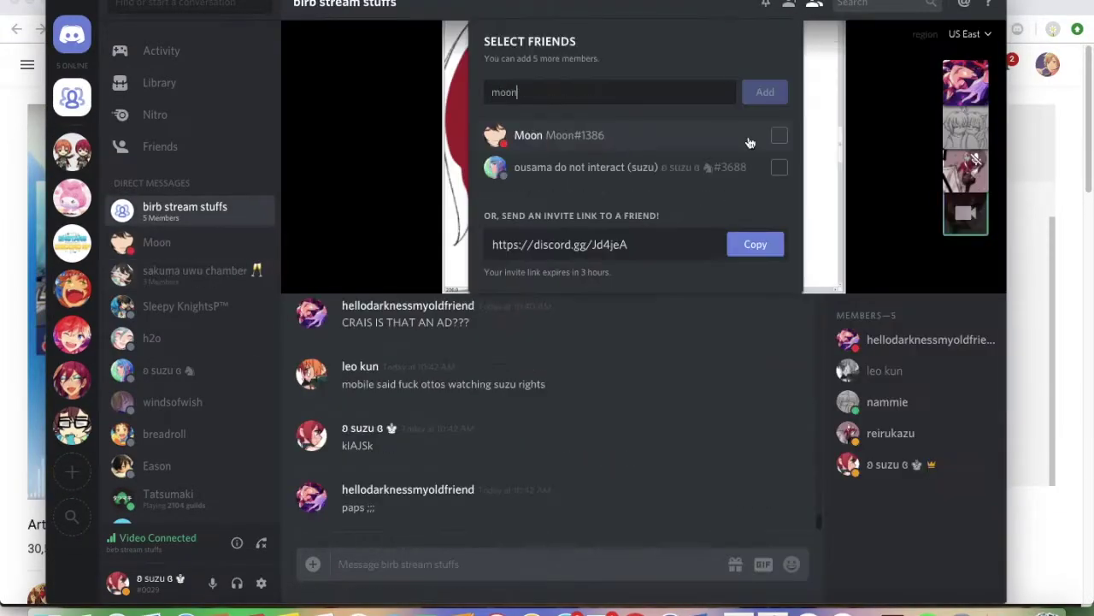
pyautogui.click(762, 91)
pyautogui.press('super+Tab')
# Fill the gap between the hair strands with red using a smaller G-pen
pyautogui.moveTo(405, 154); pyautogui.dragTo(451, 337)
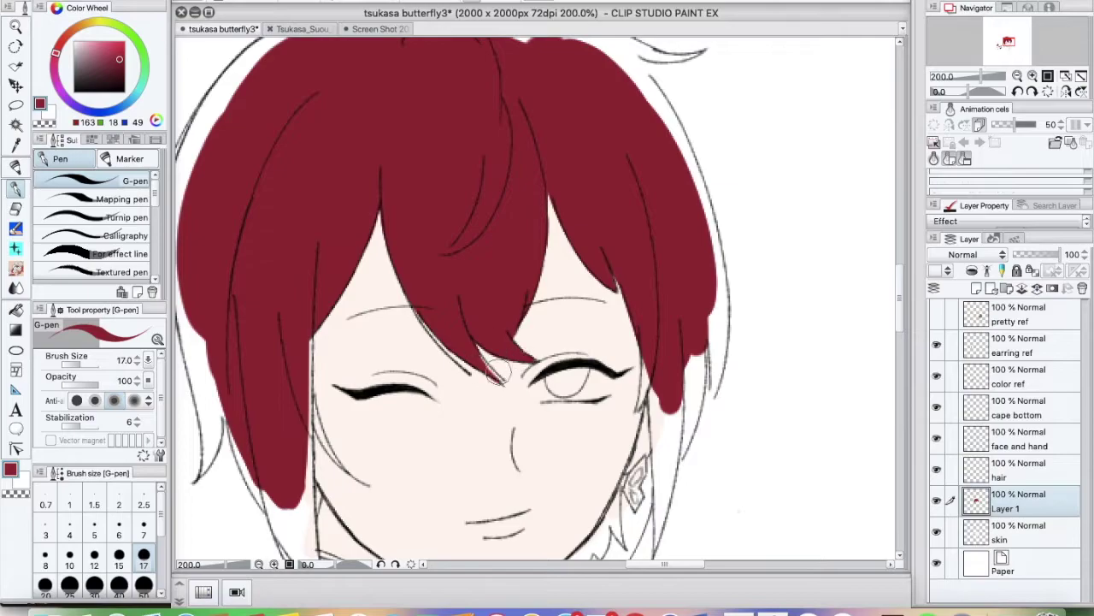
pyautogui.press('[')
pyautogui.scroll(2, 483, 368)
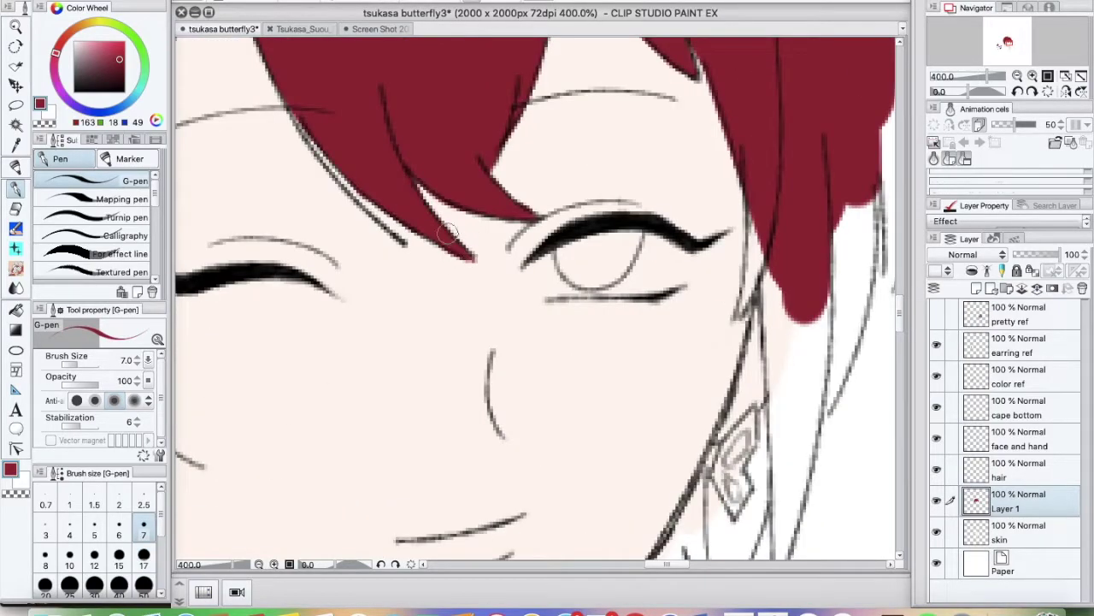
pyautogui.moveTo(751, 287)
pyautogui.mouseDown()
pyautogui.moveTo(746, 299)
pyautogui.moveTo(831, 262)
pyautogui.moveTo(787, 362)
pyautogui.moveTo(814, 220)
pyautogui.moveTo(742, 442)
pyautogui.moveTo(786, 278)
pyautogui.mouseUp()
pyautogui.scroll(-5, 787, 362)
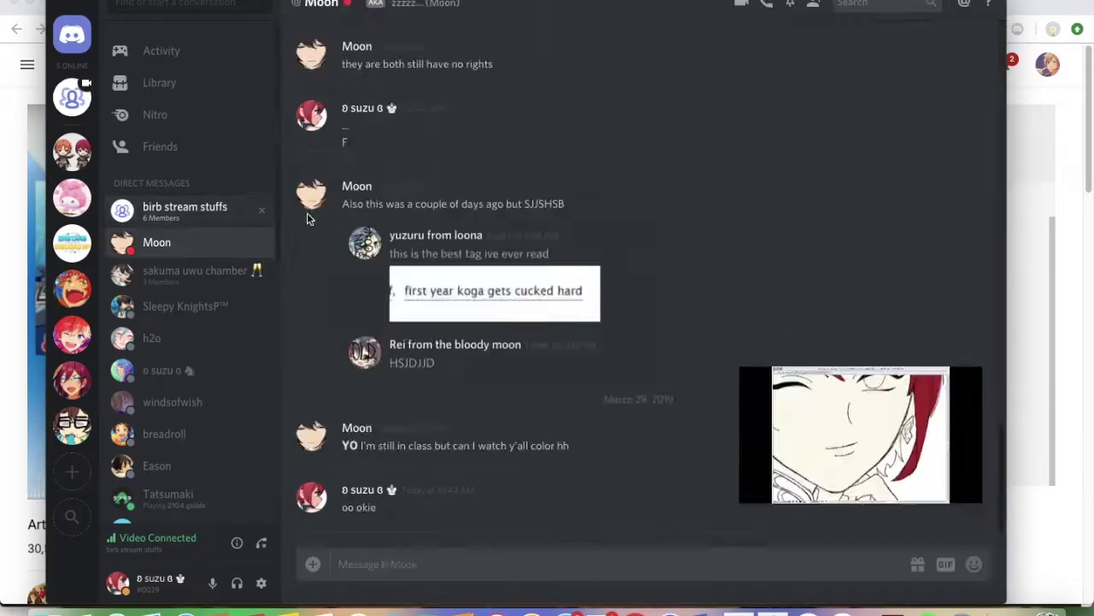
# Paint red along the hair strand beside the neck, undoing a stray handwritten word
pyautogui.moveTo(688, 325); pyautogui.dragTo(625, 416)
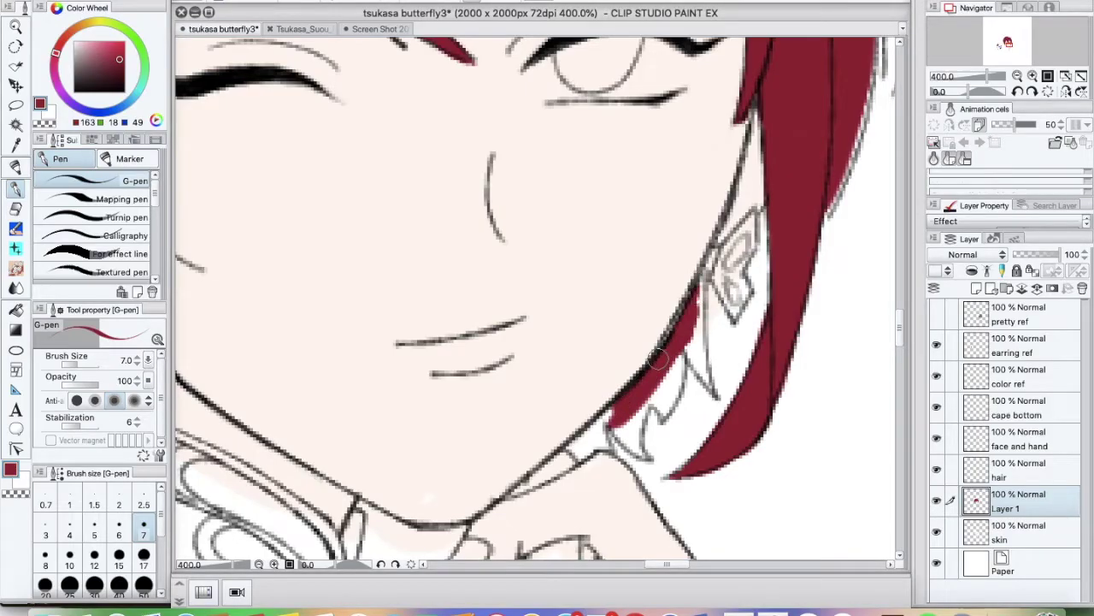
pyautogui.moveTo(658, 359)
pyautogui.mouseDown()
pyautogui.moveTo(694, 299)
pyautogui.moveTo(712, 391)
pyautogui.moveTo(679, 349)
pyautogui.mouseUp()
pyautogui.moveTo(684, 393)
pyautogui.mouseDown()
pyautogui.moveTo(650, 391)
pyautogui.moveTo(635, 438)
pyautogui.mouseUp()
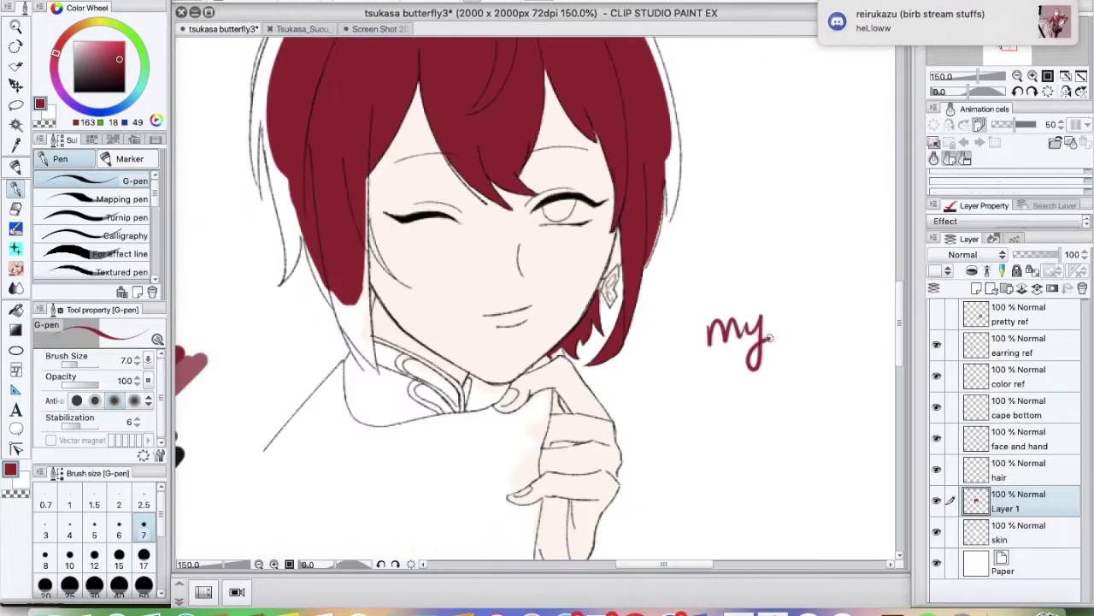
pyautogui.press('super+z')
# Bring the top of the hair back into view, send the chat message, and return to the drawing
pyautogui.scroll(5, 574, 457)
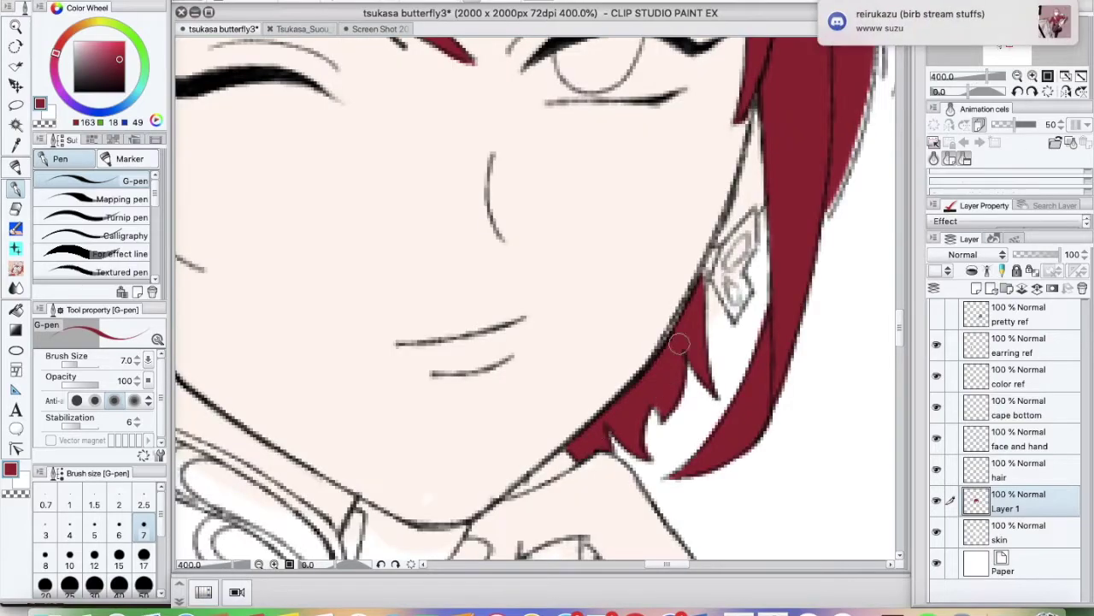
pyautogui.moveTo(678, 344); pyautogui.dragTo(342, 368)
pyautogui.scroll(-3, 342, 376)
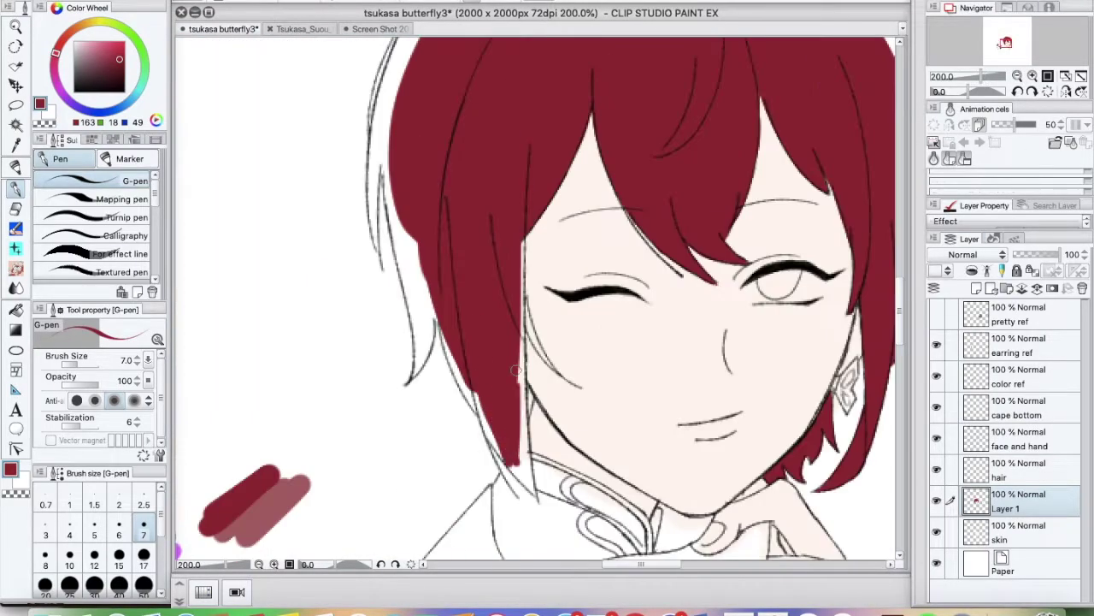
pyautogui.moveTo(513, 392); pyautogui.dragTo(513, 556)
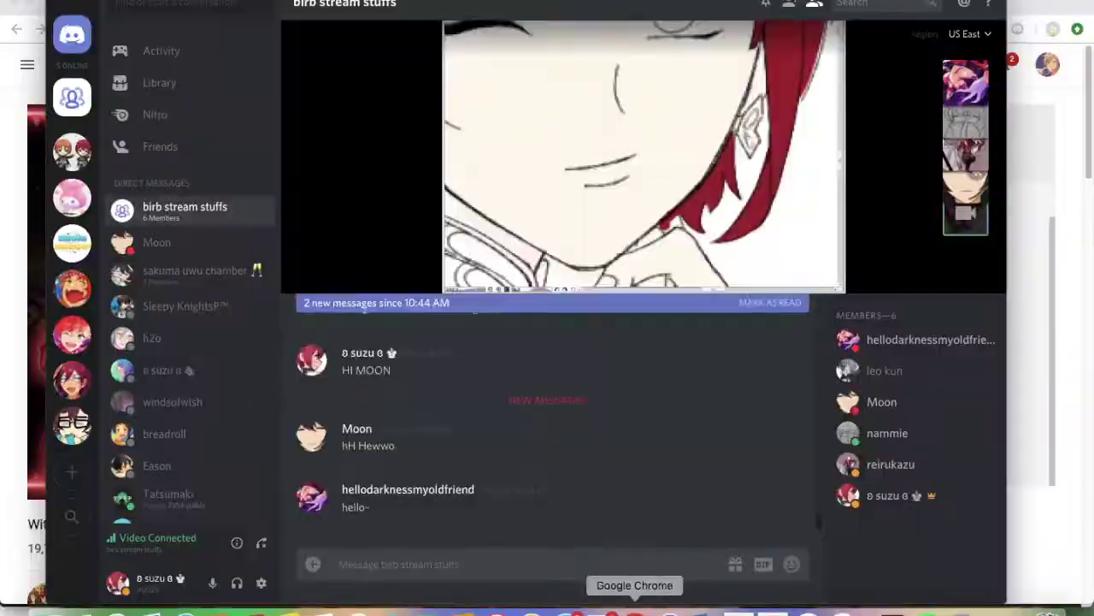
pyautogui.press('Return')
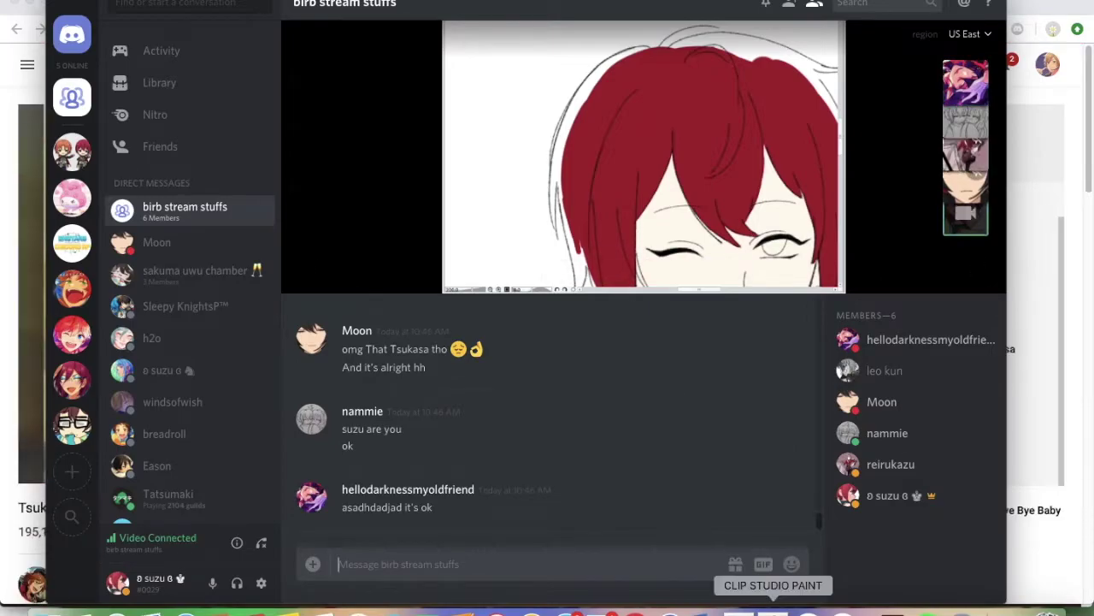
pyautogui.click(773, 606)
# Extend the red hair fill along the top-left and down the left edge with a smaller brush
pyautogui.moveTo(532, 122)
pyautogui.mouseDown()
pyautogui.moveTo(518, 127)
pyautogui.moveTo(471, 269)
pyautogui.mouseUp()
pyautogui.press('super+Tab')
pyautogui.click(773, 605)
pyautogui.moveTo(402, 214)
pyautogui.mouseDown()
pyautogui.moveTo(428, 195)
pyautogui.moveTo(407, 250)
pyautogui.mouseUp()
pyautogui.click(144, 534)
pyautogui.moveTo(376, 346)
pyautogui.mouseDown()
pyautogui.moveTo(367, 400)
pyautogui.moveTo(368, 386)
pyautogui.mouseUp()
# Reply 'sec lol' in the stream chat and return to the drawing
pyautogui.press('super+Tab')
pyautogui.write('sec lol')
pyautogui.press('Return')
pyautogui.press('super+Tab')
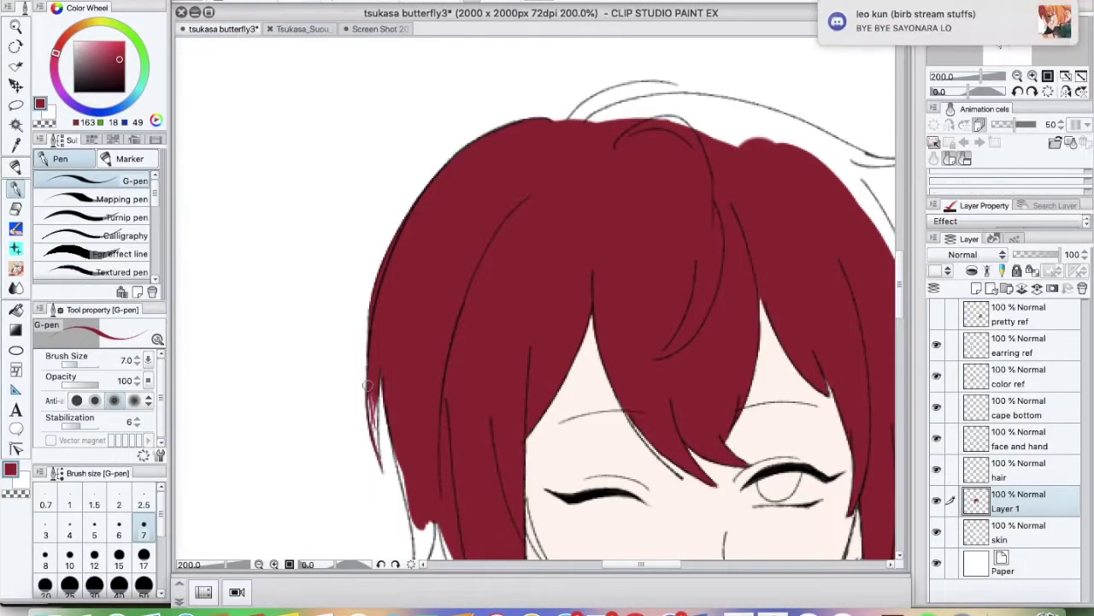
# Paint red along the hair's lower left edge and a strand at the top
pyautogui.moveTo(378, 456); pyautogui.dragTo(374, 399)
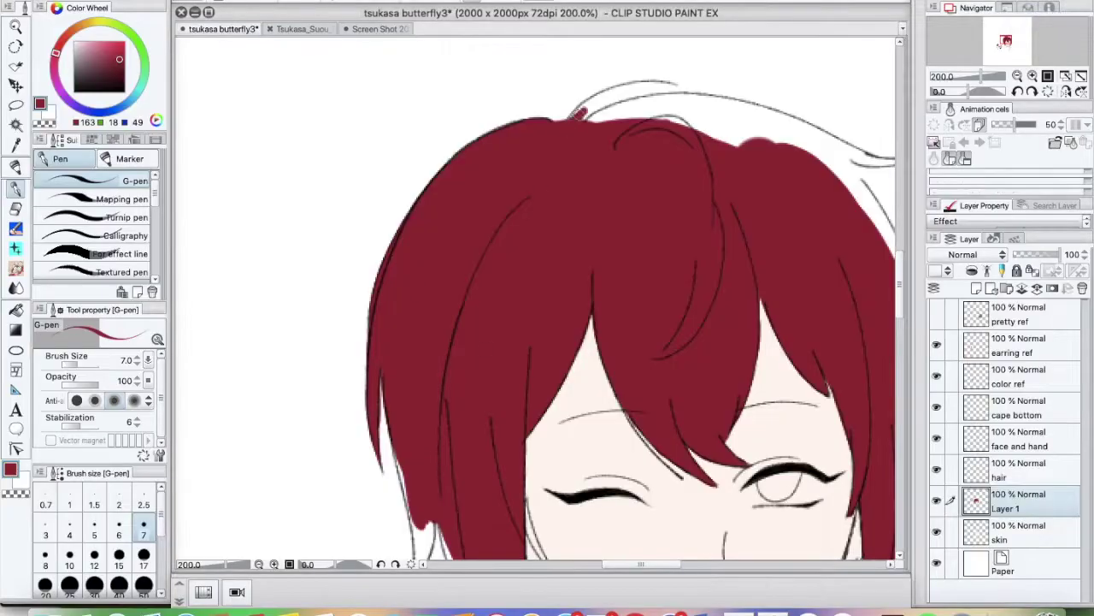
pyautogui.moveTo(571, 116); pyautogui.dragTo(643, 89)
pyautogui.press('e')
pyautogui.press('p')
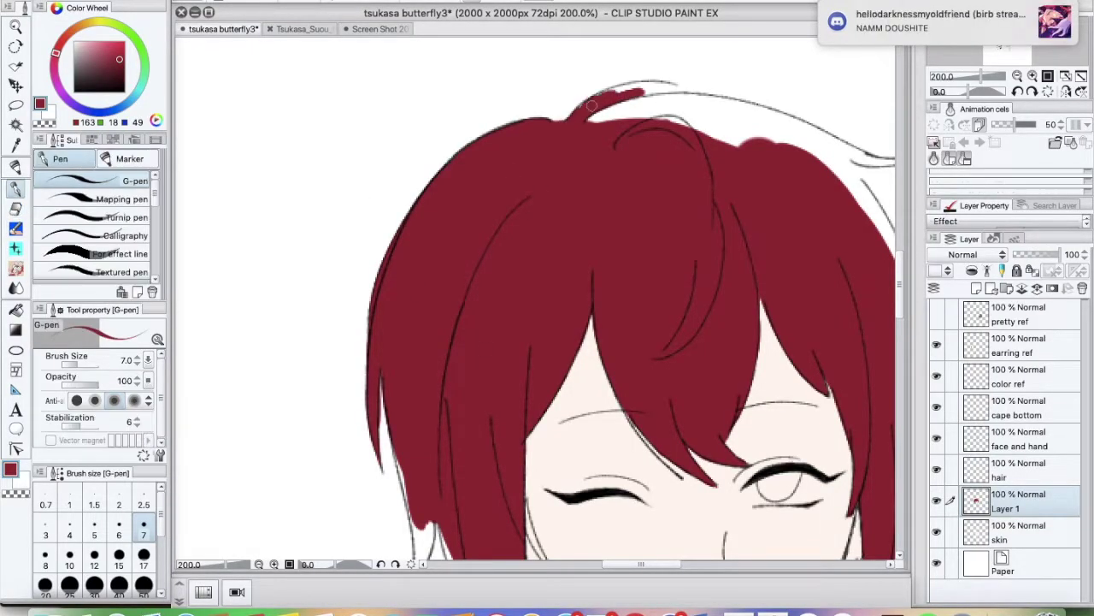
pyautogui.moveTo(631, 109); pyautogui.dragTo(693, 89)
# Mirror the canvas, add red at the top of the hair and strand tip, then flip back
pyautogui.press('h')
pyautogui.moveTo(479, 113)
pyautogui.mouseDown()
pyautogui.moveTo(541, 100)
pyautogui.moveTo(465, 120)
pyautogui.moveTo(524, 109)
pyautogui.moveTo(428, 151)
pyautogui.moveTo(364, 255)
pyautogui.moveTo(331, 351)
pyautogui.moveTo(335, 367)
pyautogui.moveTo(334, 336)
pyautogui.moveTo(333, 510)
pyautogui.mouseUp()
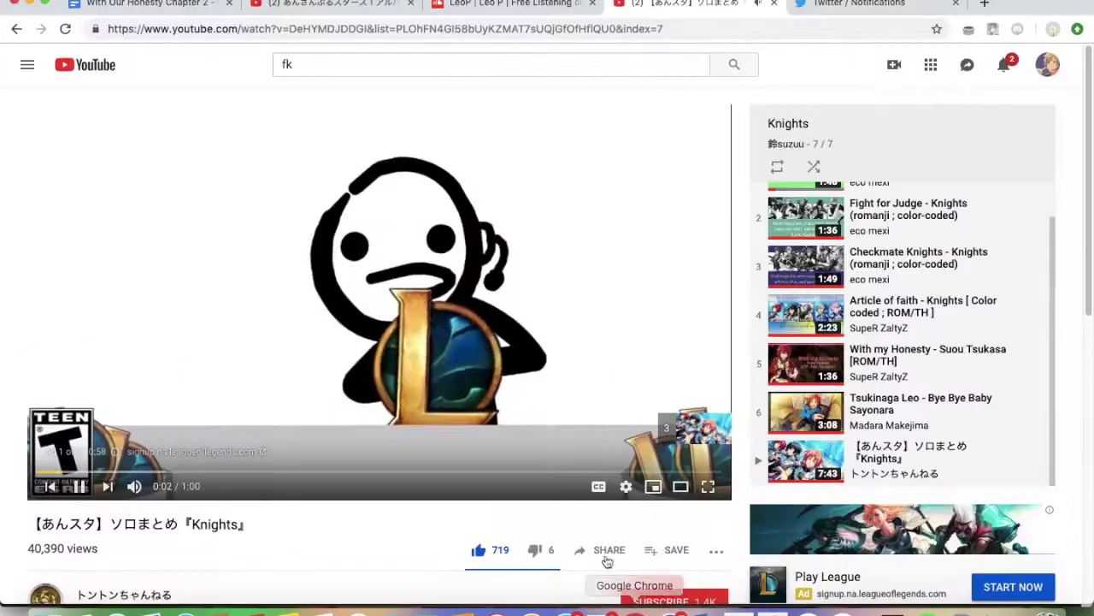
pyautogui.moveTo(386, 158); pyautogui.dragTo(427, 141)
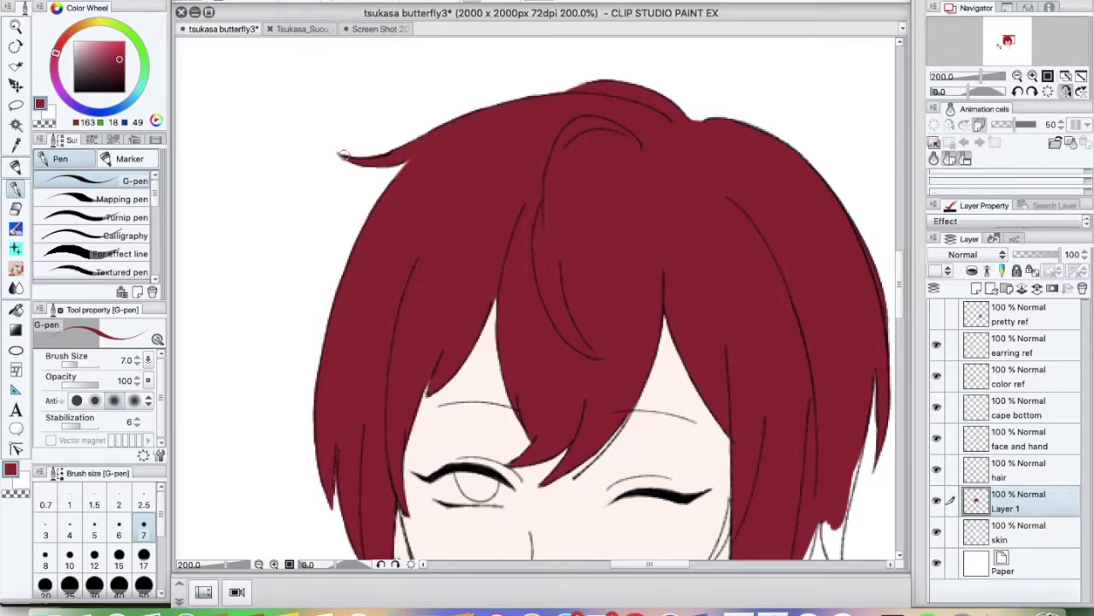
pyautogui.hotkey('ctrl', 'shift', 'h')
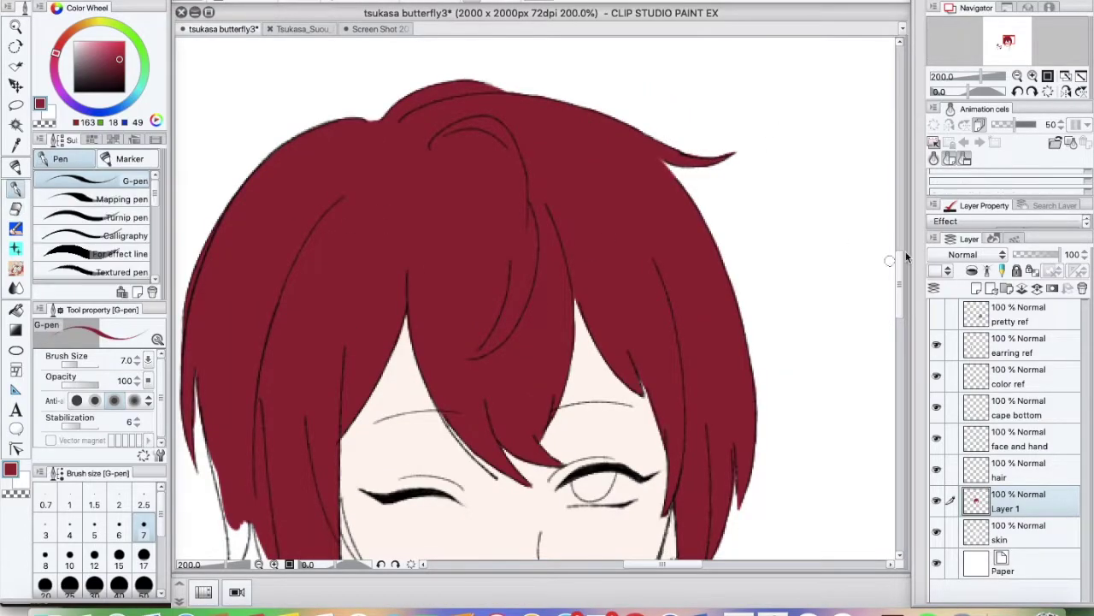
# Fill a small gap in the left hair and undo the earlier hook stroke
pyautogui.scroll(-3, 635, 261)
pyautogui.press('XF86MonBrightnessUp')
pyautogui.moveTo(242, 375); pyautogui.dragTo(244, 339)
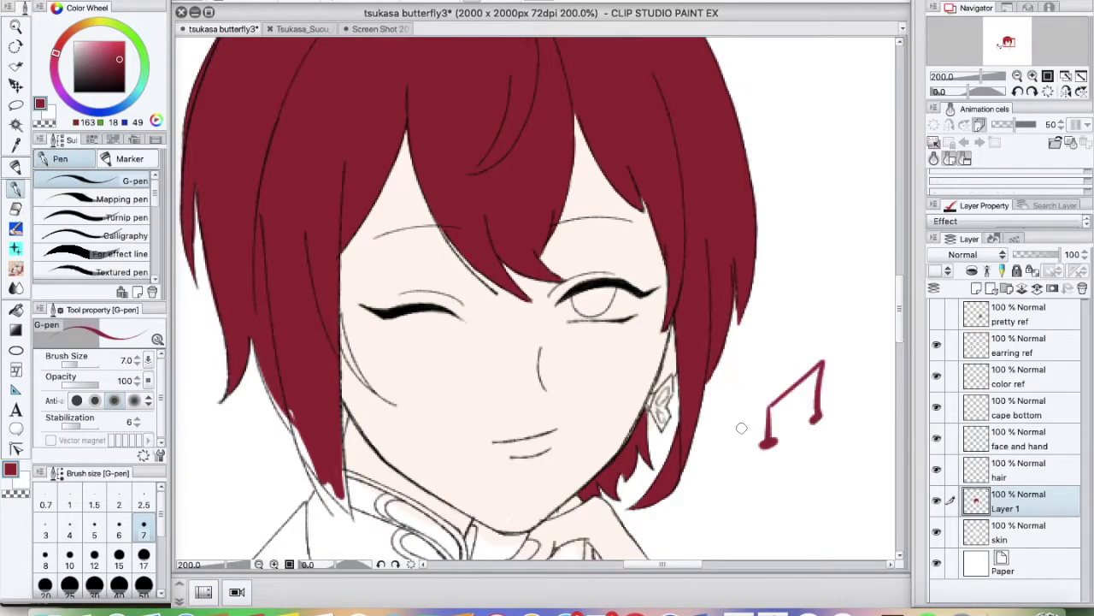
pyautogui.hotkey('ctrl', 'z')
# Doodle the word 'guess' with an underline and face beside the hair, then lasso-select it
pyautogui.moveTo(786, 464); pyautogui.dragTo(834, 398)
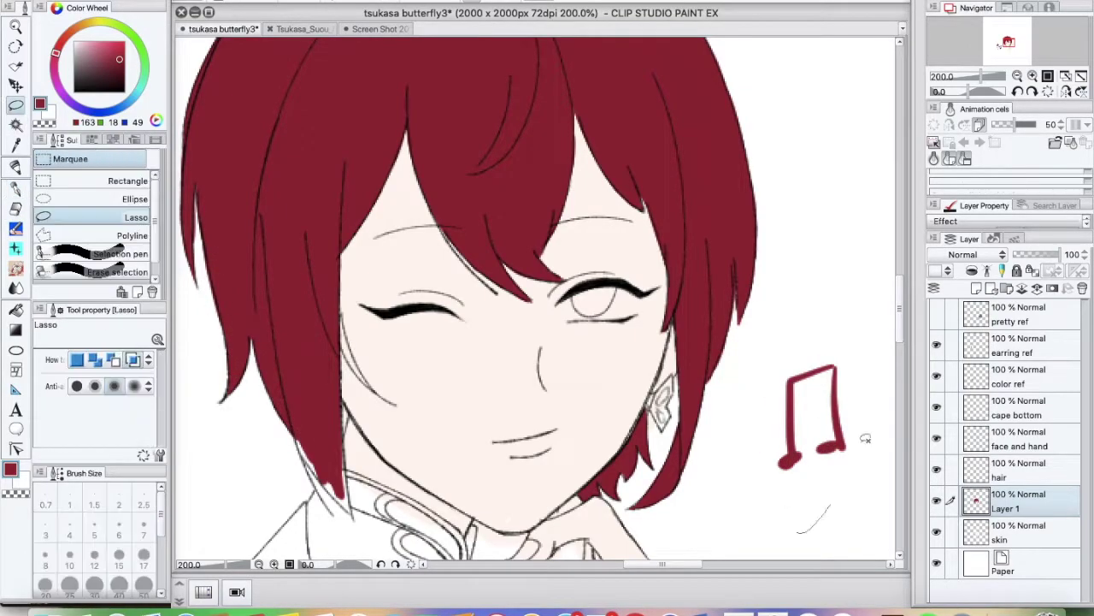
pyautogui.hotkey('ctrl', 'z')
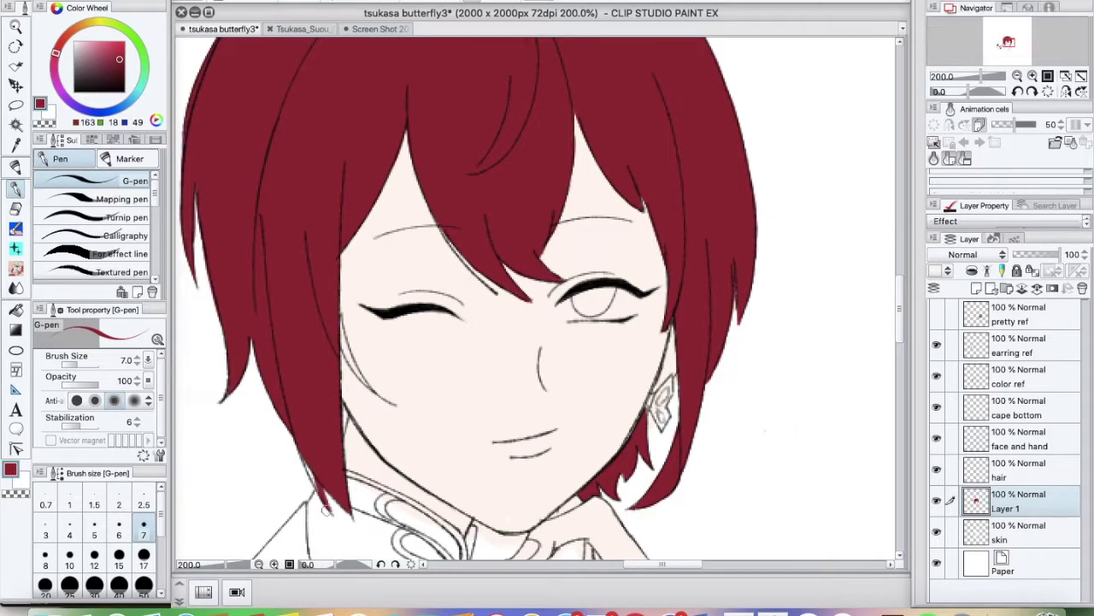
pyautogui.moveTo(795, 418); pyautogui.dragTo(876, 419)
pyautogui.moveTo(739, 476); pyautogui.dragTo(888, 443)
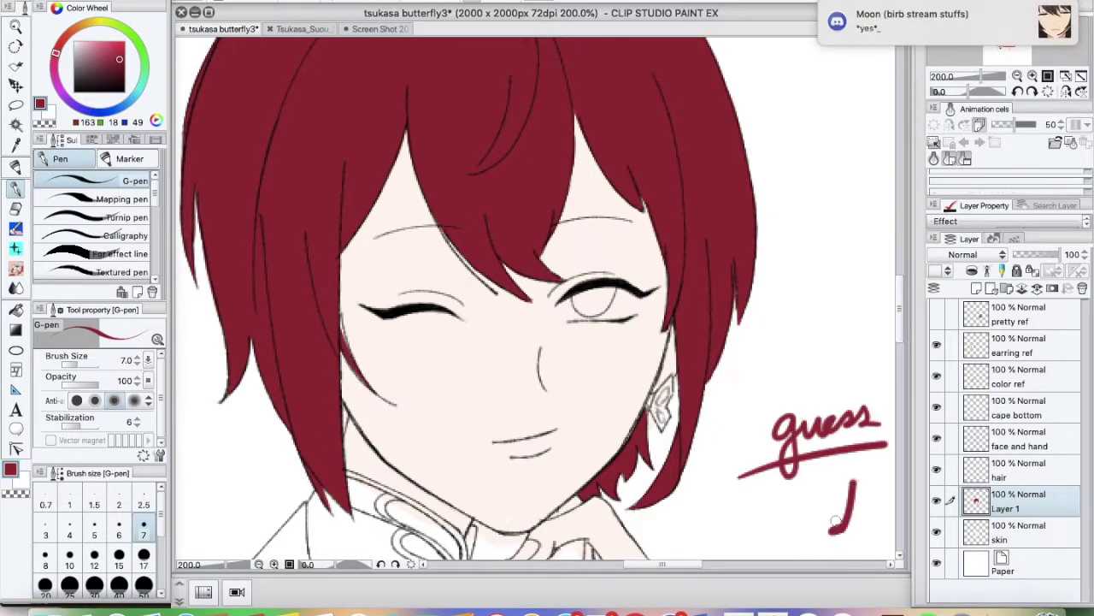
pyautogui.moveTo(740, 514); pyautogui.dragTo(759, 535)
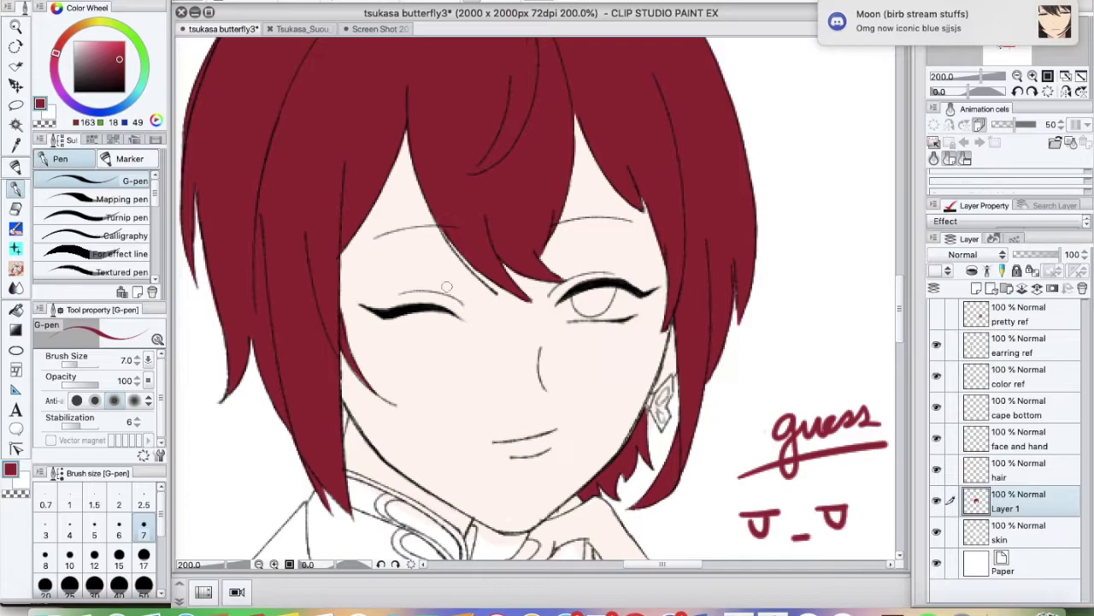
pyautogui.press('m')
pyautogui.moveTo(766, 400); pyautogui.dragTo(752, 484)
# Delete the selected 'guess' doodle and zoom out to see the whole figure
pyautogui.press('Delete')
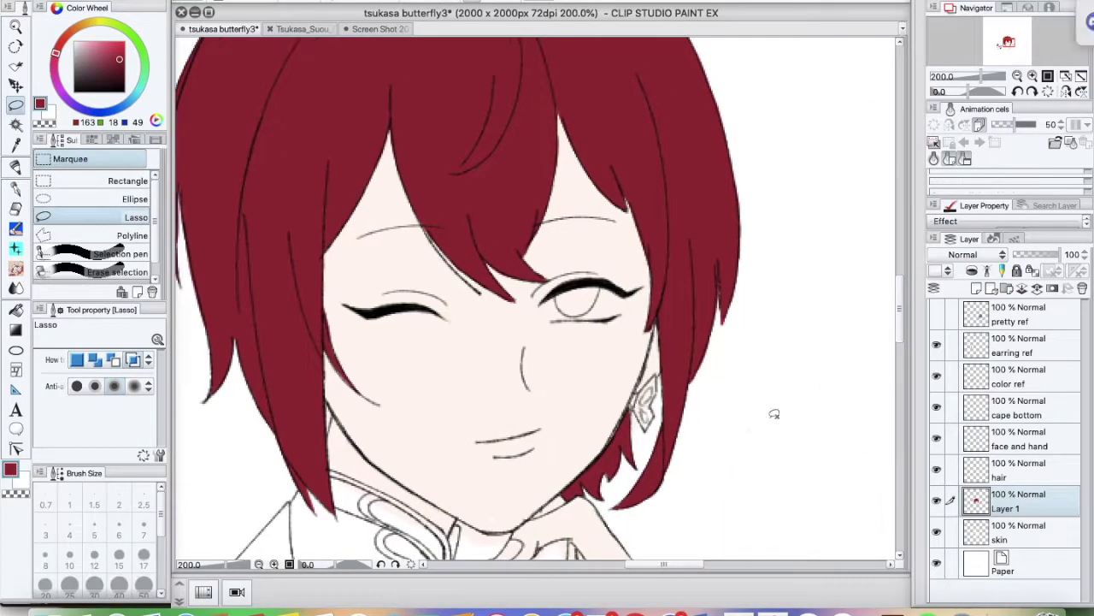
pyautogui.press('p')
pyautogui.hotkey('ctrl', '-')
pyautogui.hscroll(-5, 599, 342)
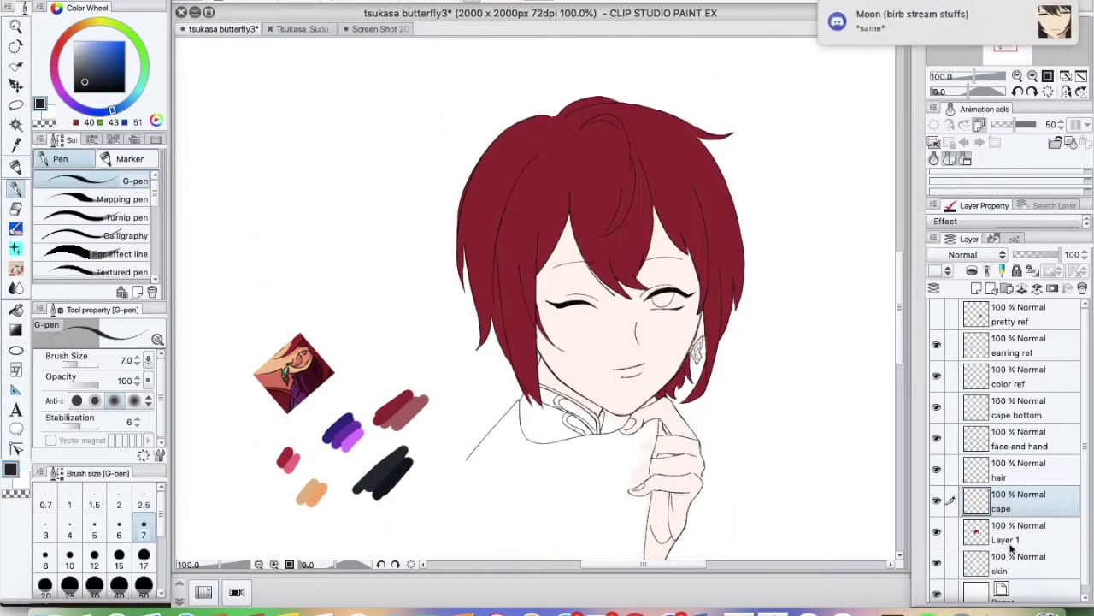
pyautogui.moveTo(496, 504); pyautogui.dragTo(590, 484)
pyautogui.hotkey('ctrl', 'z')
# On a new layer, paint the black cape below the collar with a smaller brush
pyautogui.hotkey('ctrl', 'shift', 'n')
pyautogui.moveTo(501, 444)
pyautogui.mouseDown()
pyautogui.moveTo(598, 496)
pyautogui.moveTo(616, 530)
pyautogui.mouseUp()
pyautogui.click(143, 534)
pyautogui.moveTo(770, 385); pyautogui.dragTo(773, 415)
# Erase the skin layer around the hand's edge to reveal the cape beneath
pyautogui.click(1018, 523)
pyautogui.press('e')
pyautogui.hotkey('ctrl', '+')
pyautogui.moveTo(703, 350)
pyautogui.mouseDown()
pyautogui.moveTo(708, 402)
pyautogui.moveTo(711, 344)
pyautogui.moveTo(699, 333)
pyautogui.moveTo(689, 342)
pyautogui.moveTo(692, 395)
pyautogui.mouseUp()
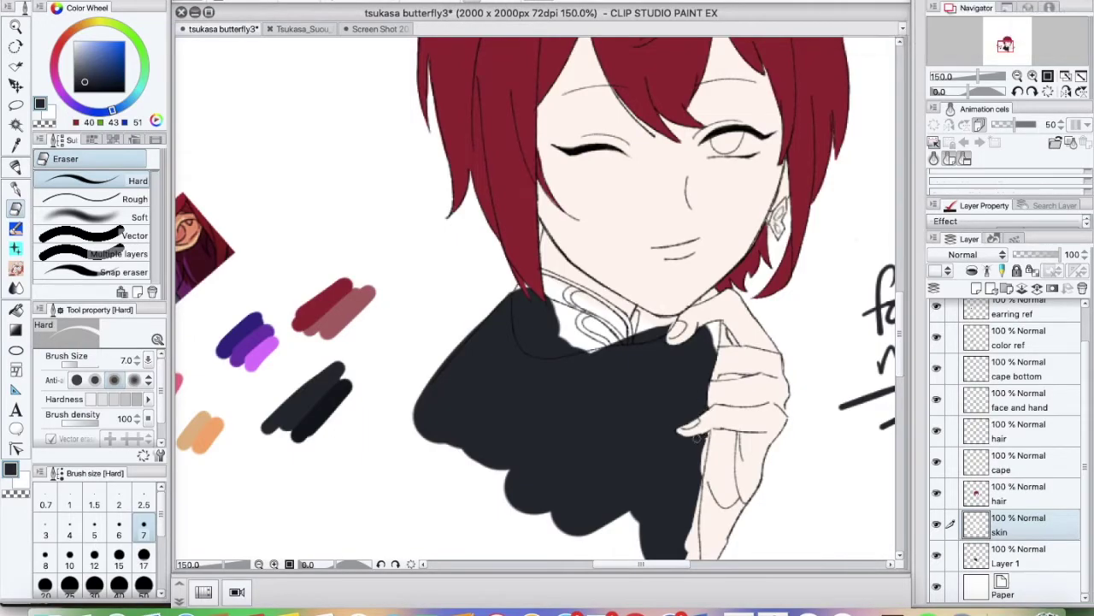
pyautogui.moveTo(698, 438)
pyautogui.mouseDown()
pyautogui.moveTo(703, 500)
pyautogui.moveTo(688, 462)
pyautogui.moveTo(698, 434)
pyautogui.mouseUp()
# Replace the handwritten dedication beside the figure with a new one ending in a heart
pyautogui.hscroll(5, 698, 434)
pyautogui.scroll(-2, 698, 434)
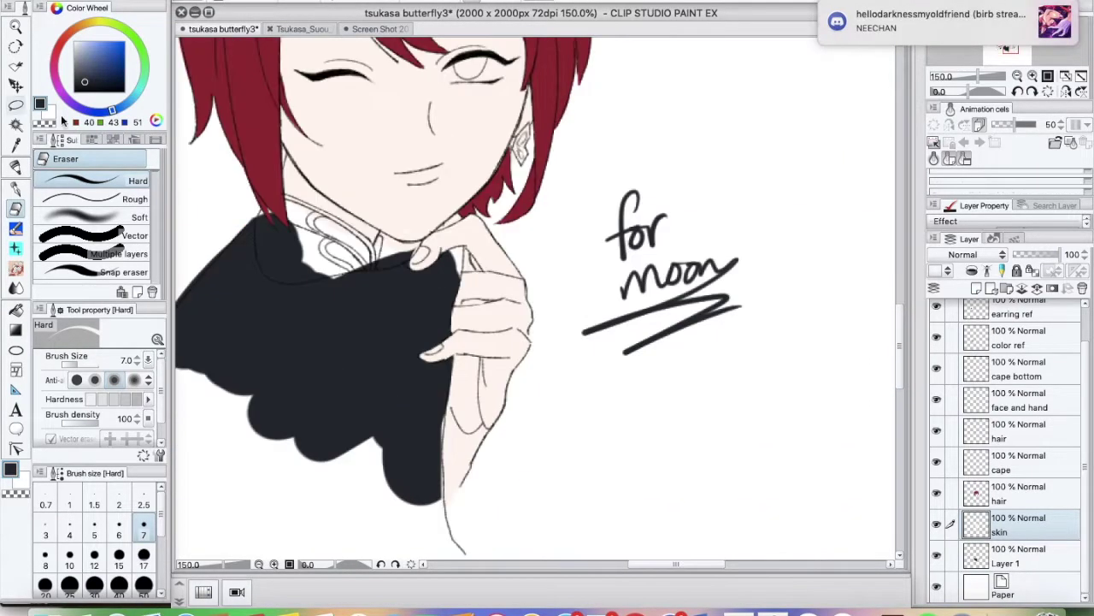
pyautogui.moveTo(599, 184); pyautogui.dragTo(748, 359)
pyautogui.press('Delete')
pyautogui.press('p')
pyautogui.moveTo(603, 325); pyautogui.dragTo(632, 363)
pyautogui.moveTo(611, 402); pyautogui.dragTo(697, 393)
# Erase the stray black fill along the collar edge
pyautogui.hscroll(-5, 547, 299)
pyautogui.press('e')
pyautogui.moveTo(419, 257); pyautogui.dragTo(388, 242)
pyautogui.moveTo(456, 272); pyautogui.dragTo(394, 270)
pyautogui.press('p')
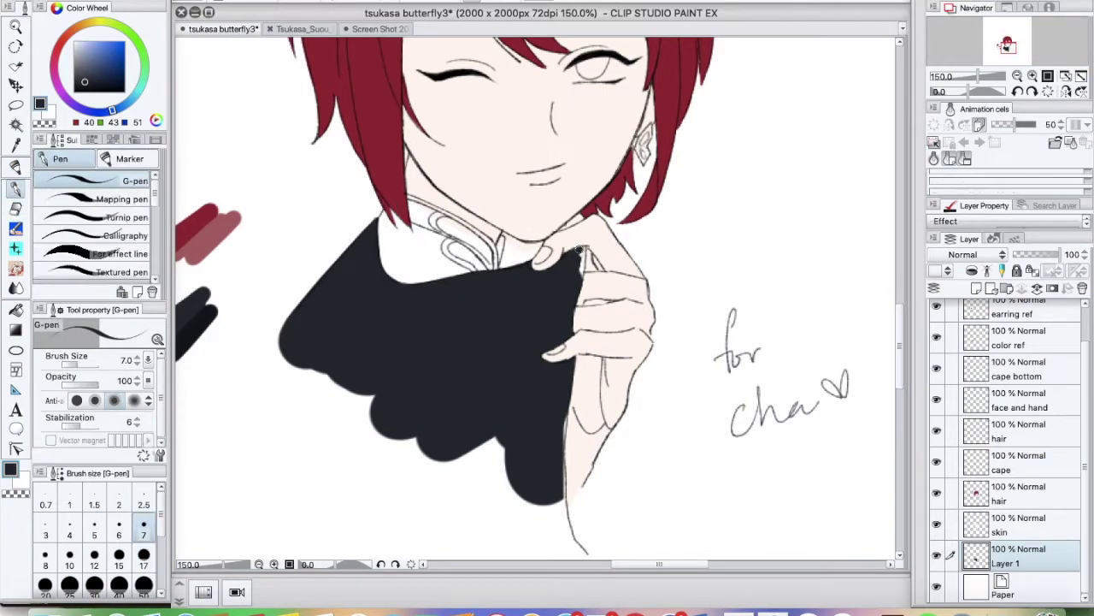
# Select the skin layer with the eraser and pick the dark cape colour
pyautogui.scroll(3, 540, 361)
pyautogui.keyDown('alt'); pyautogui.click(598, 325); pyautogui.keyUp('alt')
pyautogui.press('e')
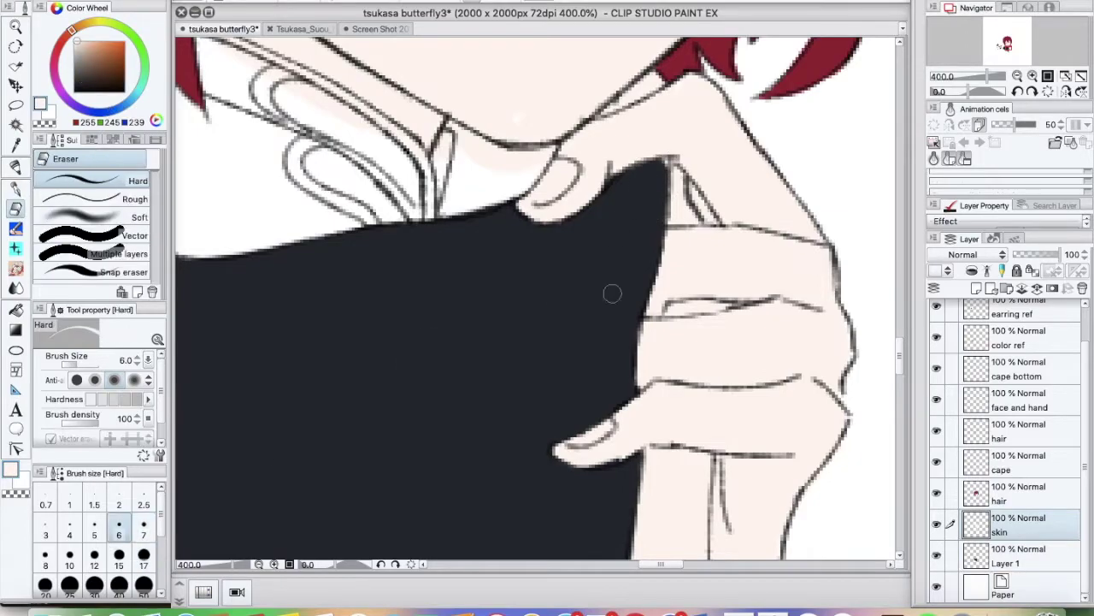
pyautogui.scroll(-3, 543, 324)
pyautogui.keyDown('alt'); pyautogui.click(544, 324); pyautogui.keyUp('alt')
# Post 'my jam' in the stream chat, then fill the cape's scalloped lower-left edge
pyautogui.click(635, 609)
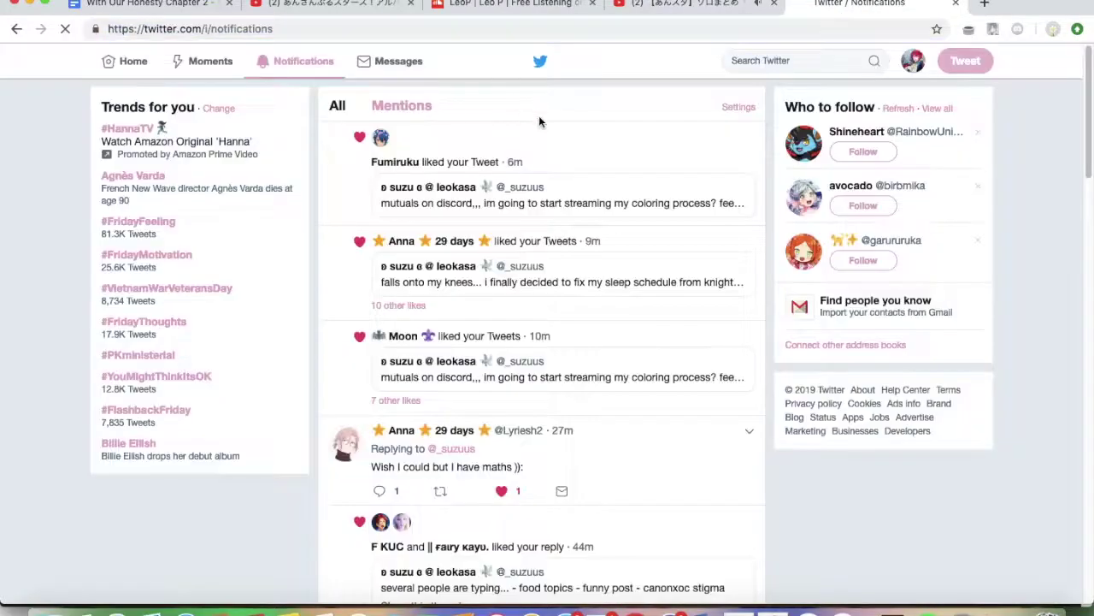
pyautogui.click(675, 609)
pyautogui.write('my jam')
pyautogui.press('Return')
pyautogui.click(773, 609)
pyautogui.press('p')
pyautogui.moveTo(522, 517)
pyautogui.mouseDown()
pyautogui.moveTo(330, 366)
pyautogui.moveTo(555, 531)
pyautogui.moveTo(558, 547)
pyautogui.moveTo(590, 462)
pyautogui.mouseUp()
# Tint the collar reddish with the pen
pyautogui.press('e')
pyautogui.scroll(5, 616, 562)
pyautogui.hscroll(-3, 616, 563)
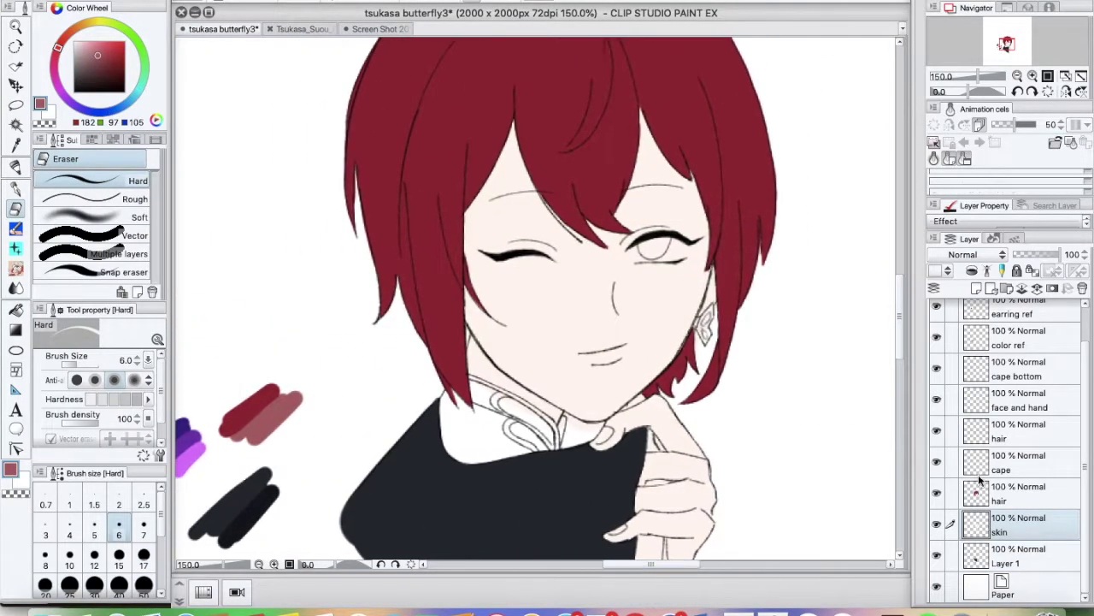
pyautogui.press('p')
pyautogui.moveTo(466, 401)
pyautogui.mouseDown()
pyautogui.moveTo(535, 453)
pyautogui.moveTo(491, 381)
pyautogui.mouseUp()
# With a smaller brush, add reddish strokes along the collar's lower edge
pyautogui.scroll(-3, 616, 342)
pyautogui.scroll(-1, 1082, 519)
pyautogui.press('p')
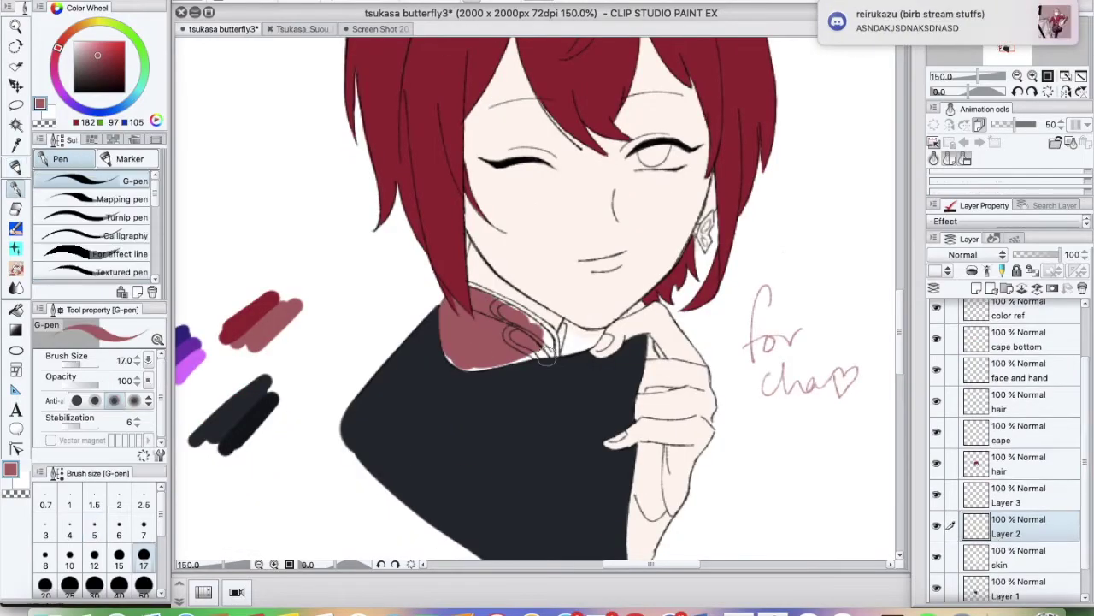
pyautogui.press('[')
pyautogui.press('[')
pyautogui.press('[')
pyautogui.press('[')
pyautogui.press('[')
pyautogui.moveTo(441, 347); pyautogui.dragTo(475, 371)
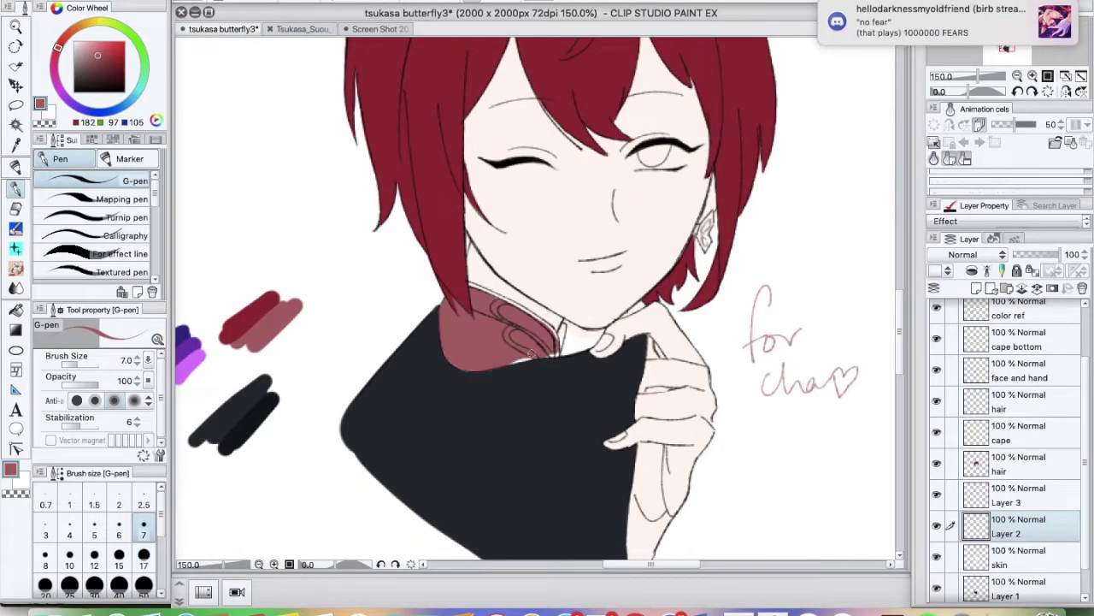
pyautogui.moveTo(539, 350); pyautogui.dragTo(481, 371)
# Zoom in and fill the collar and its inner edge in maroon
pyautogui.hotkey('ctrl', '+')
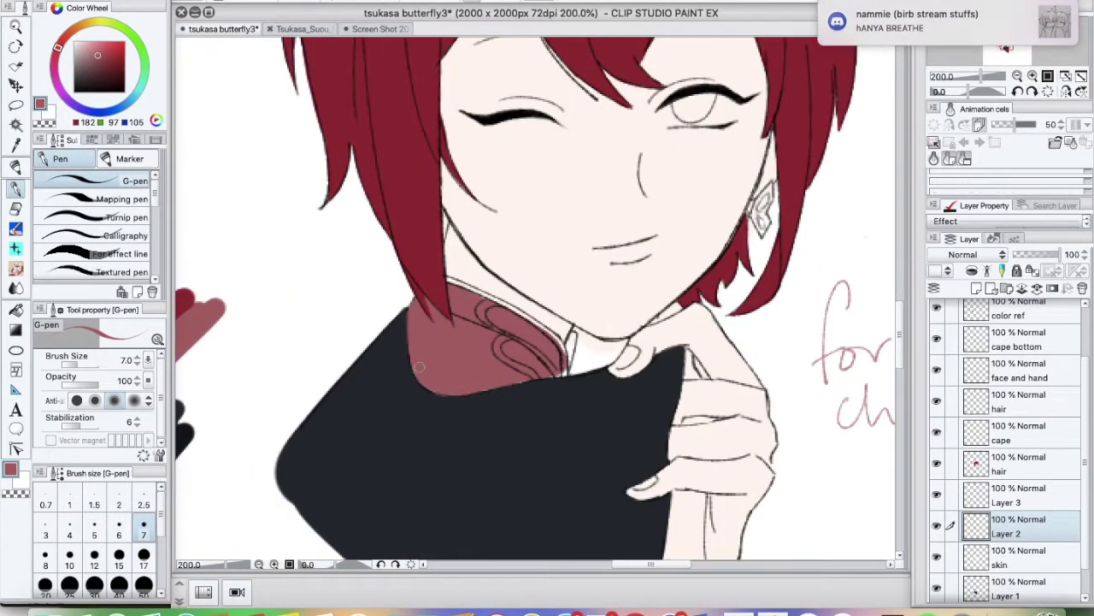
pyautogui.scroll(2, 417, 297)
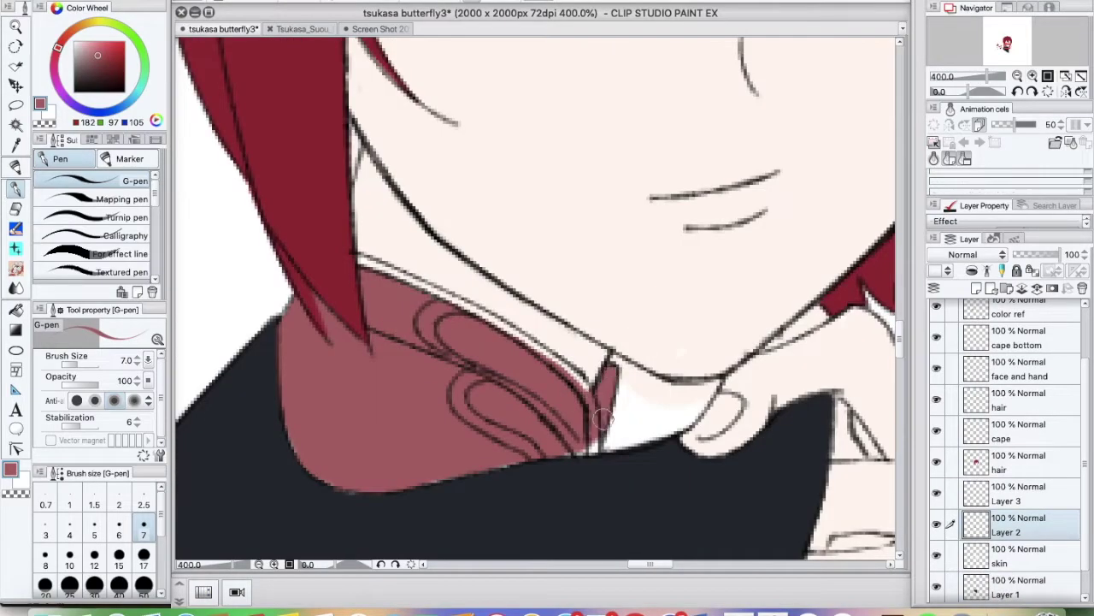
pyautogui.moveTo(609, 369); pyautogui.dragTo(559, 452)
pyautogui.press('e')
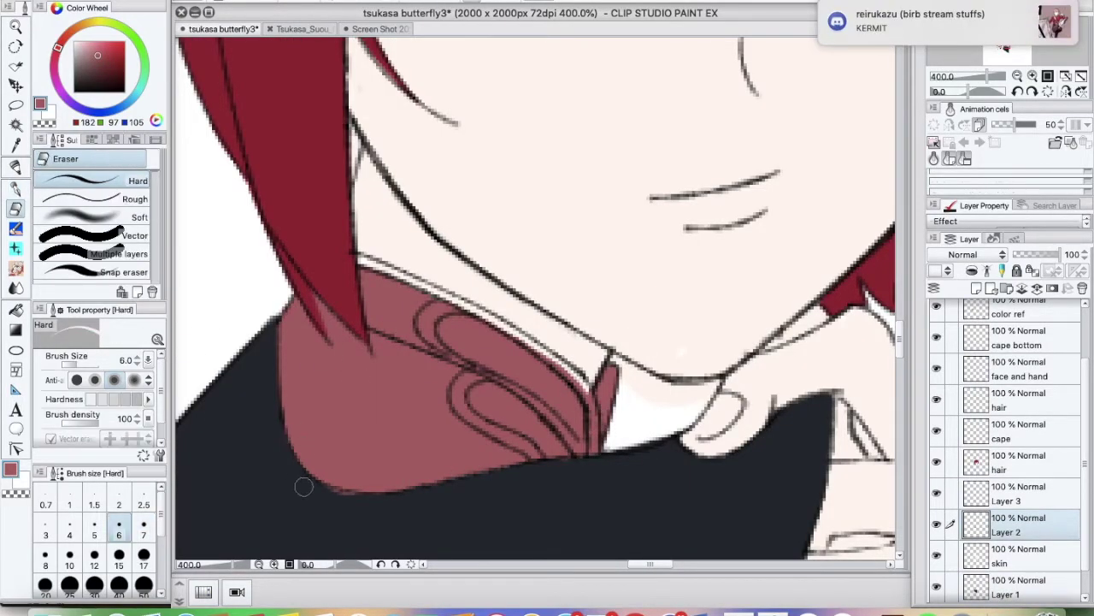
pyautogui.press('p')
pyautogui.moveTo(457, 312); pyautogui.dragTo(500, 338)
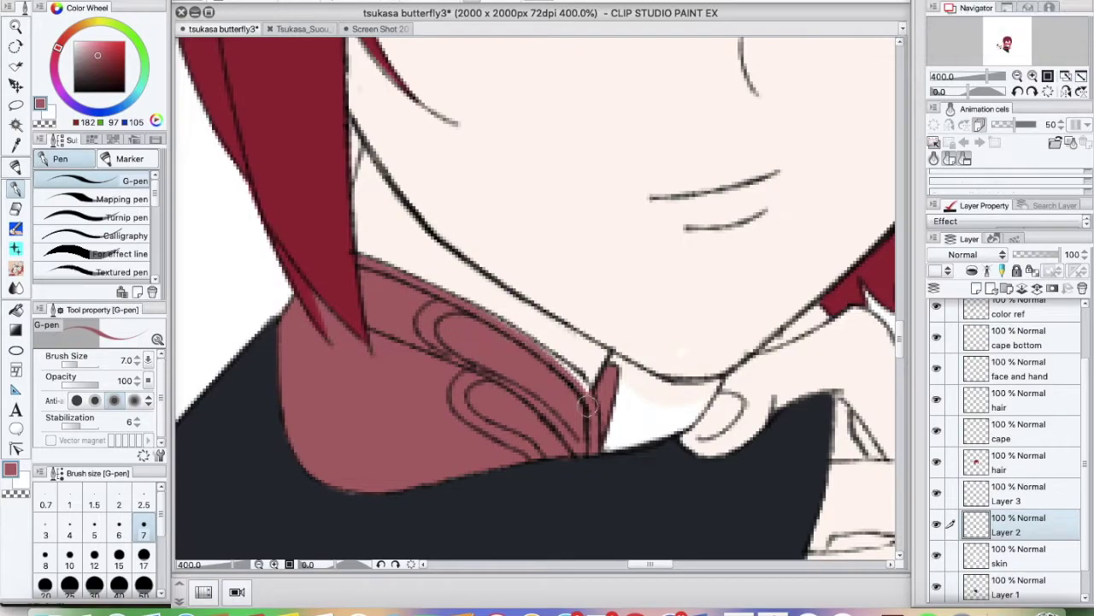
# Switch to the eraser and move between the skin and cape bottom layers for cleanup
pyautogui.press('x')
pyautogui.press('e')
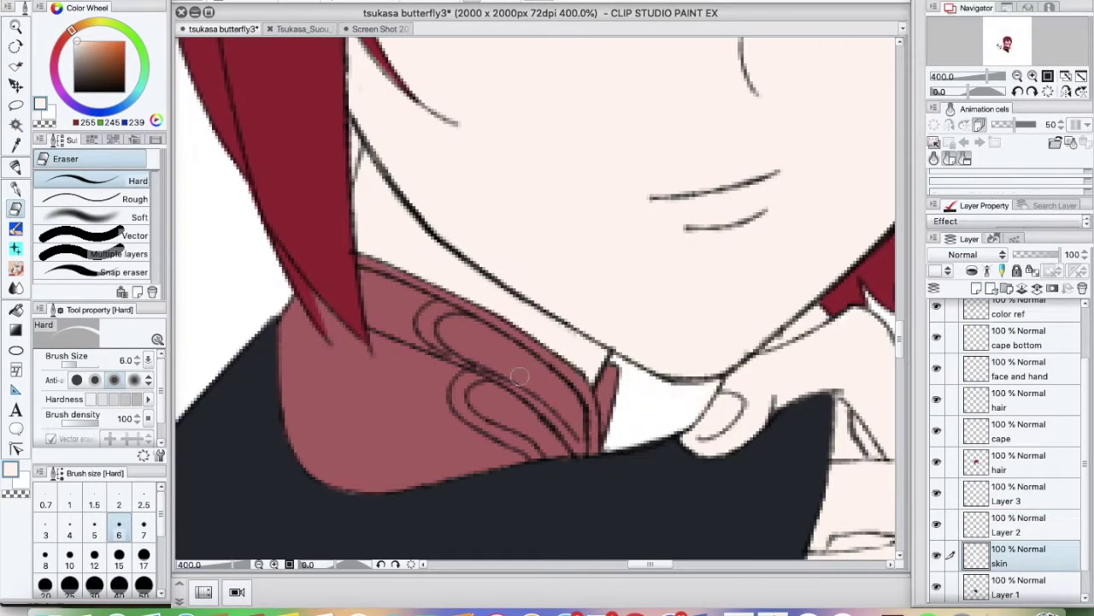
pyautogui.click(937, 408)
pyautogui.click(978, 441)
pyautogui.click(974, 339)
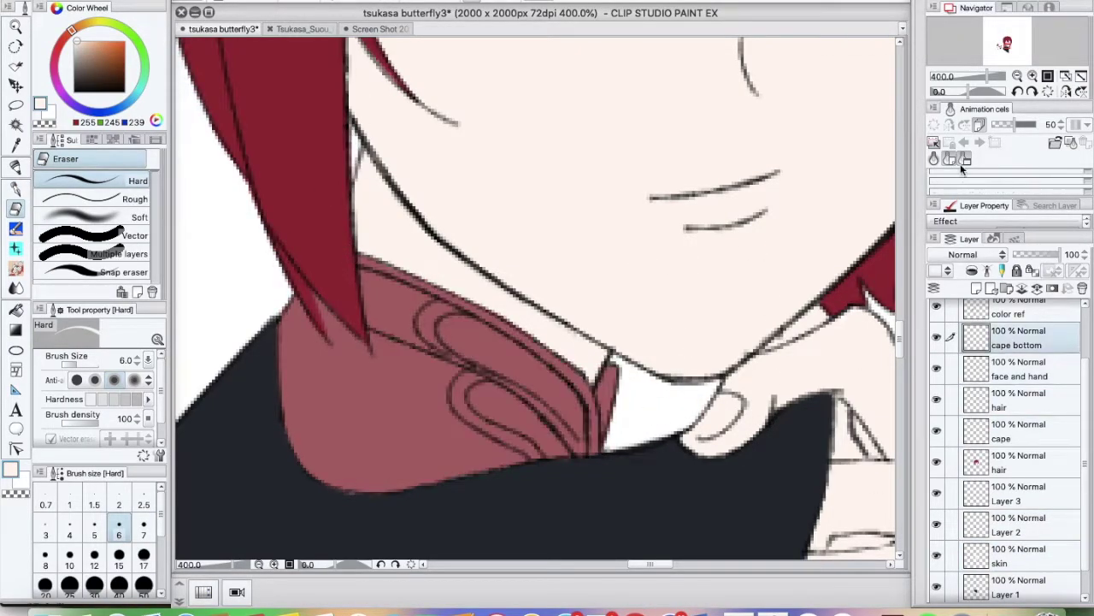
pyautogui.scroll(-3, 350, 270)
pyautogui.scroll(2, 471, 447)
# Select Layer 1 and sample the dark cape colour for the pen
pyautogui.keyDown('shift'); pyautogui.keyDown('super'); pyautogui.click(471, 446); pyautogui.keyUp('super'); pyautogui.keyUp('shift')
pyautogui.press('p')
pyautogui.keyDown('alt'); pyautogui.click(471, 446); pyautogui.keyUp('alt')
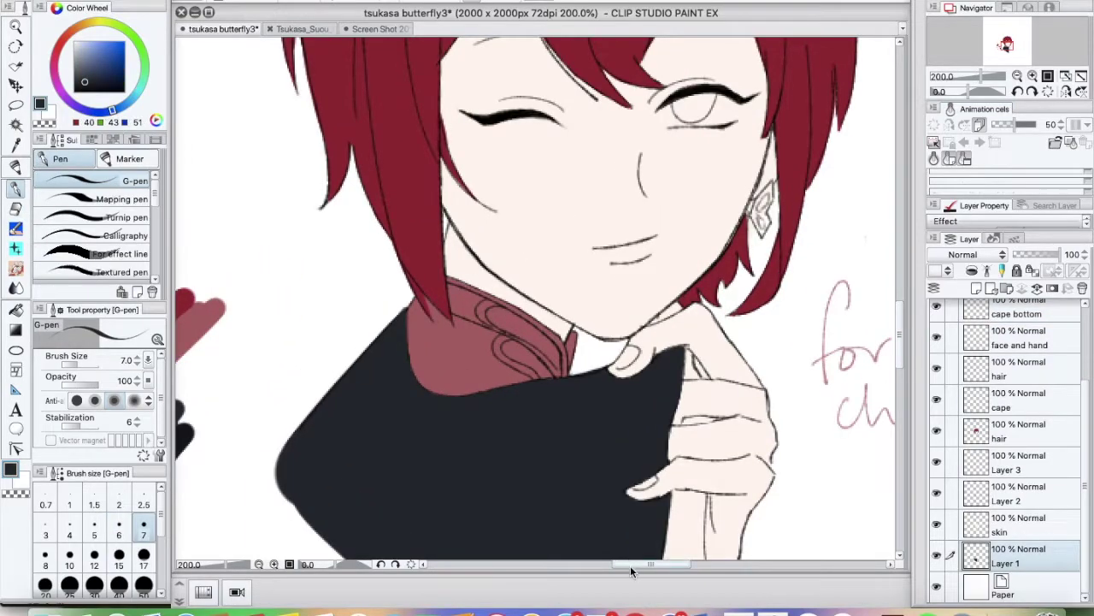
pyautogui.scroll(4, 535, 299)
# Paint soft pink blush across the cheeks and nose and shade the neck with the watercolor brush
pyautogui.press('b')
pyautogui.moveTo(535, 298)
pyautogui.mouseDown()
pyautogui.moveTo(445, 330)
pyautogui.moveTo(443, 339)
pyautogui.mouseUp()
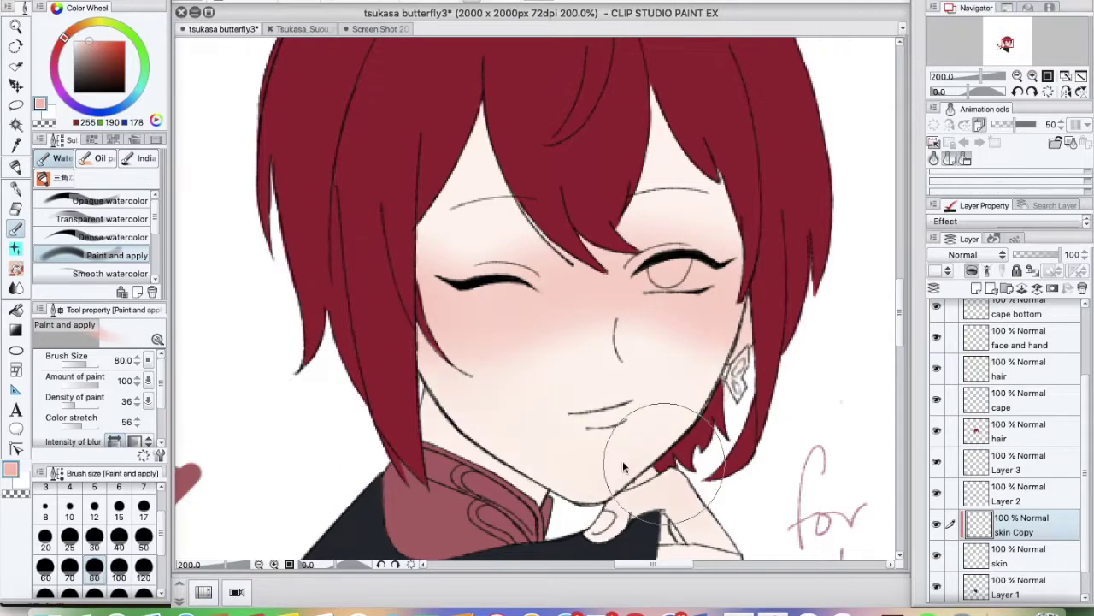
pyautogui.moveTo(462, 403); pyautogui.dragTo(428, 451)
pyautogui.press('[')
pyautogui.press('[')
pyautogui.press('[')
pyautogui.press('[')
pyautogui.press('[')
pyautogui.scroll(-3, 564, 410)
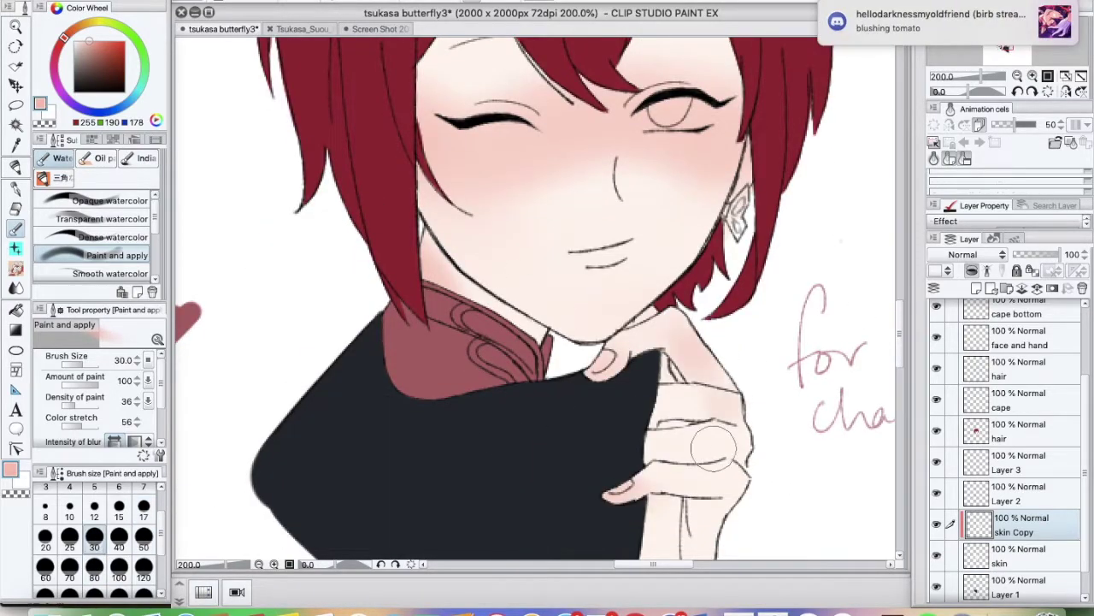
pyautogui.scroll(3, 718, 402)
# Sample the blush colour near the eye, shrink the brush, and reselect the skin Copy layer
pyautogui.press('[')
pyautogui.press('[')
pyautogui.press('[')
pyautogui.press('[')
pyautogui.press('[')
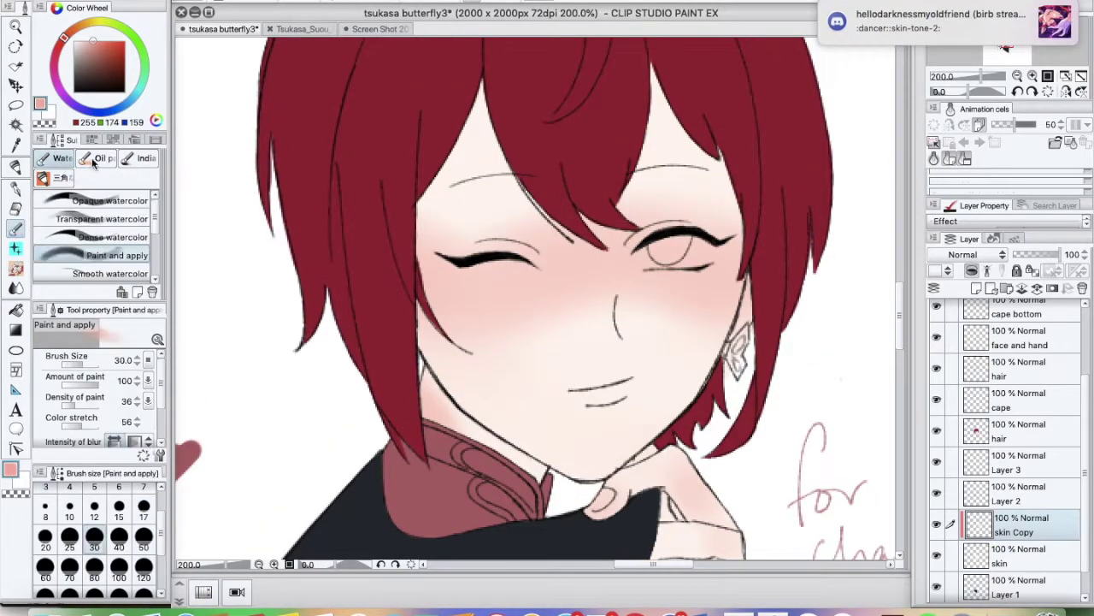
pyautogui.keyDown('alt'); pyautogui.click(648, 248); pyautogui.keyUp('alt')
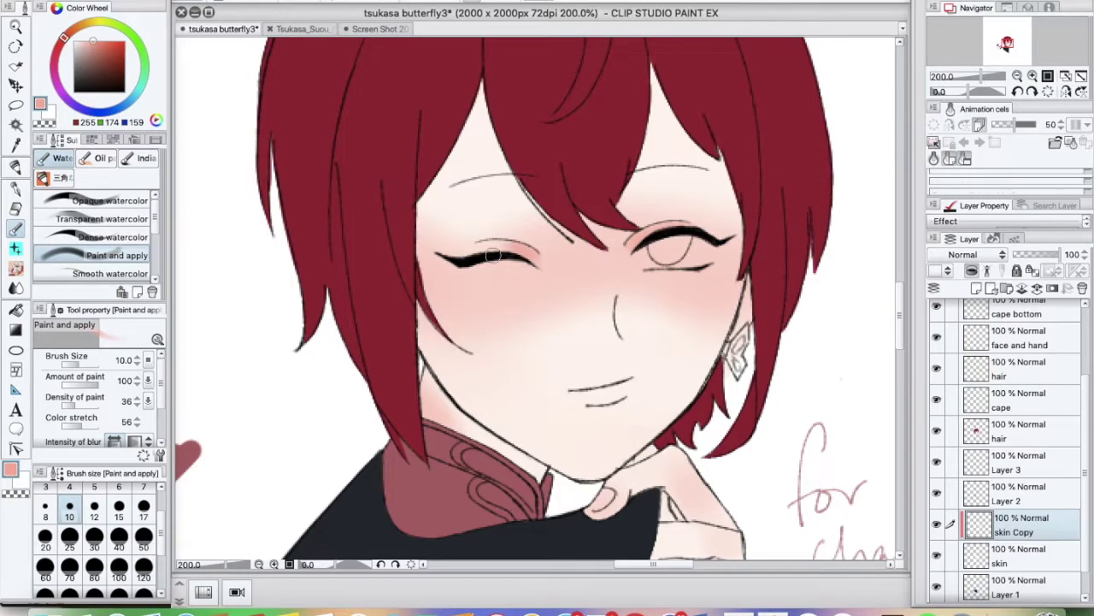
pyautogui.click(1008, 461)
pyautogui.scroll(-3, 837, 391)
pyautogui.hscroll(3, 837, 392)
pyautogui.press('m')
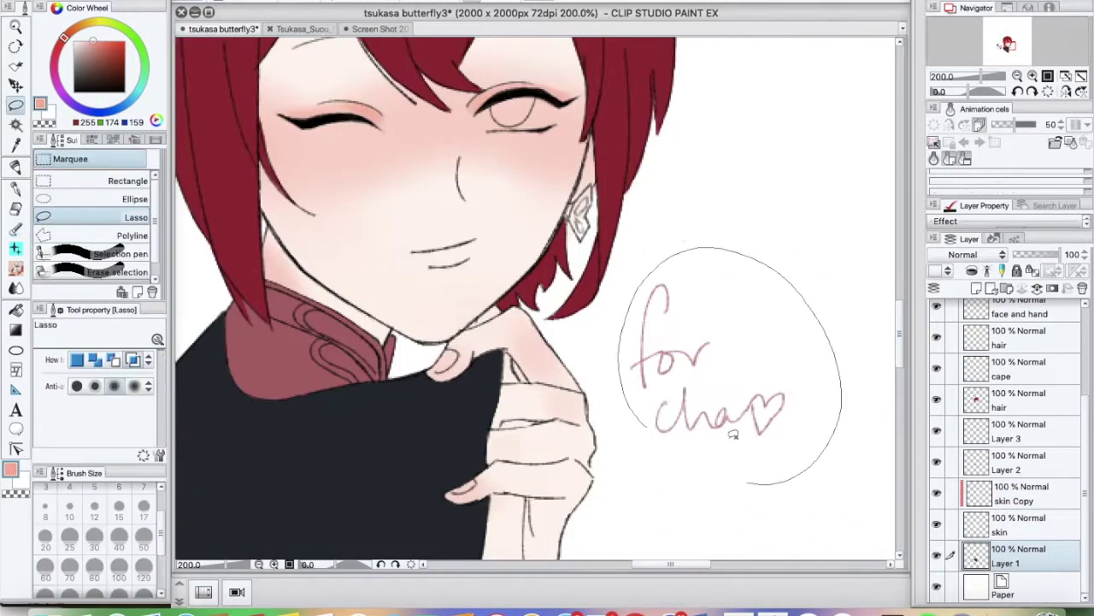
pyautogui.click(1017, 493)
pyautogui.scroll(3, 539, 299)
pyautogui.hscroll(-3, 539, 299)
# Sample the cheek blush and a lighter skin tone with the watercolor blending brush
pyautogui.press('b')
pyautogui.keyDown('alt'); pyautogui.click(412, 209); pyautogui.keyUp('alt')
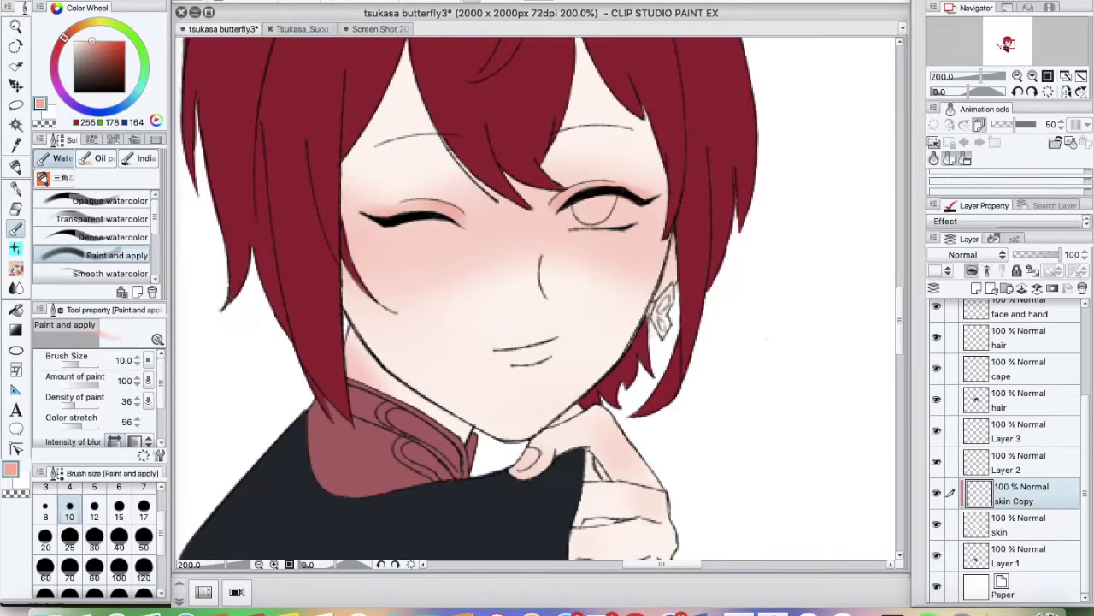
pyautogui.scroll(3, 438, 231)
pyautogui.keyDown('alt'); pyautogui.click(379, 256); pyautogui.keyUp('alt')
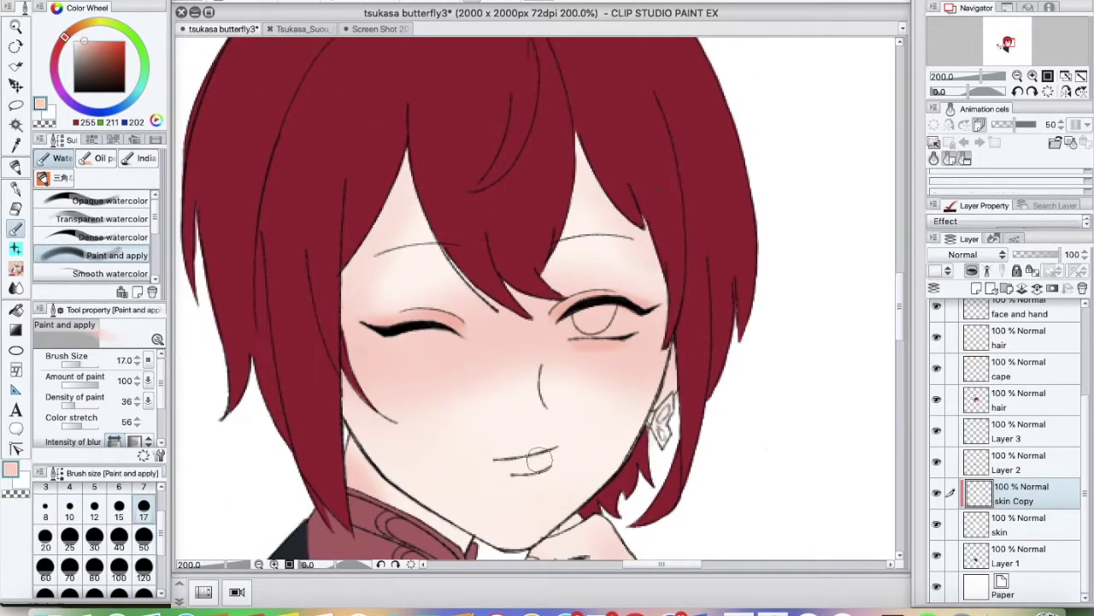
pyautogui.scroll(-3, 539, 299)
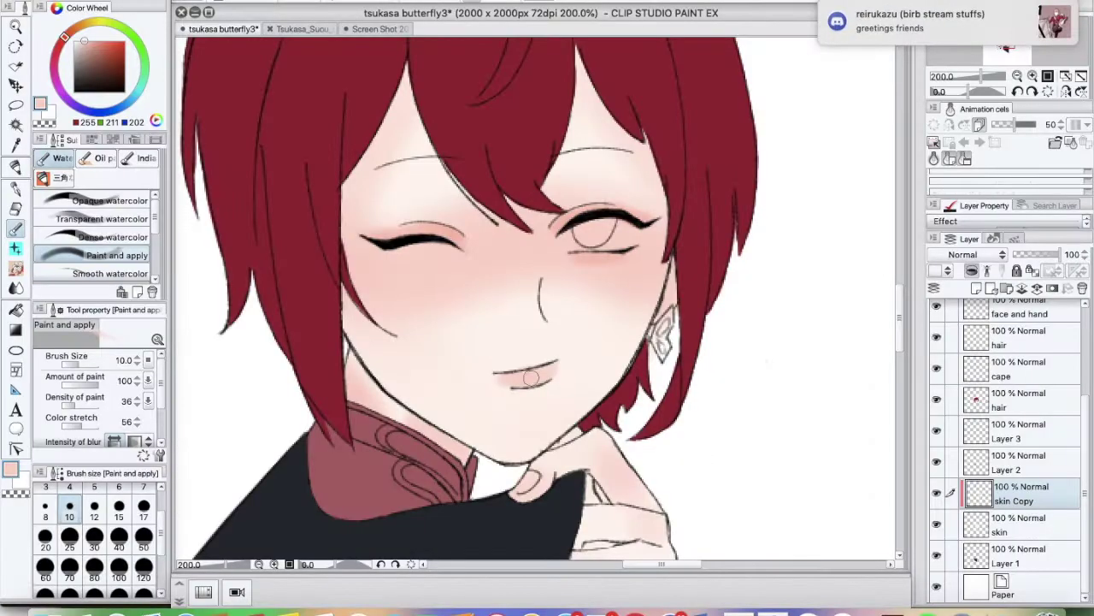
pyautogui.scroll(3, 458, 326)
# Tint the lips with the sampled blush and a deeper red at brush sizes 17 and 8
pyautogui.keyDown('alt'); pyautogui.click(361, 381); pyautogui.keyUp('alt')
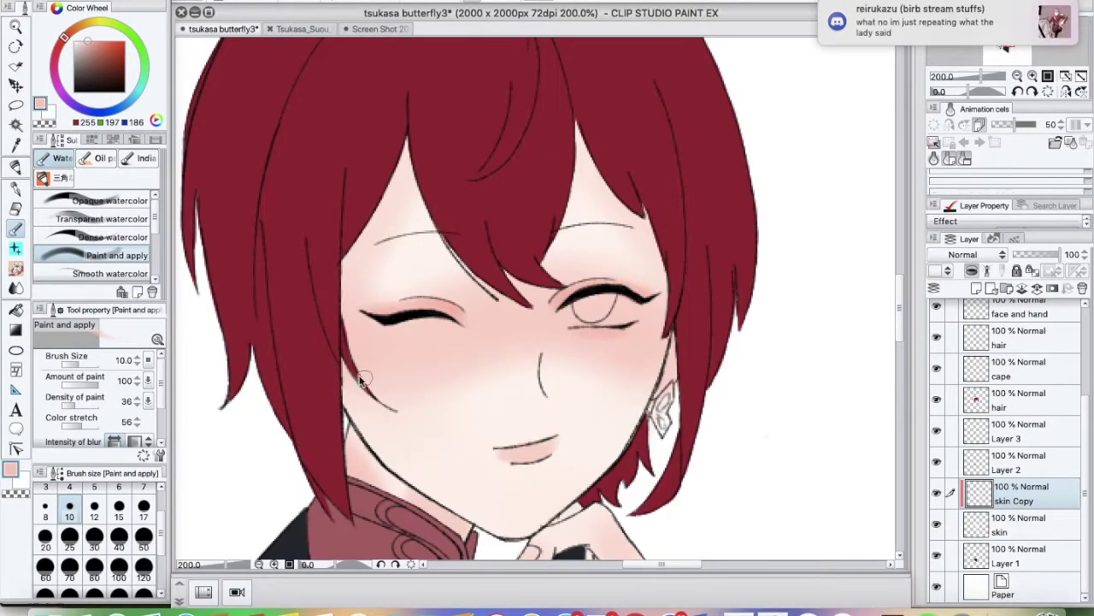
pyautogui.click(142, 507)
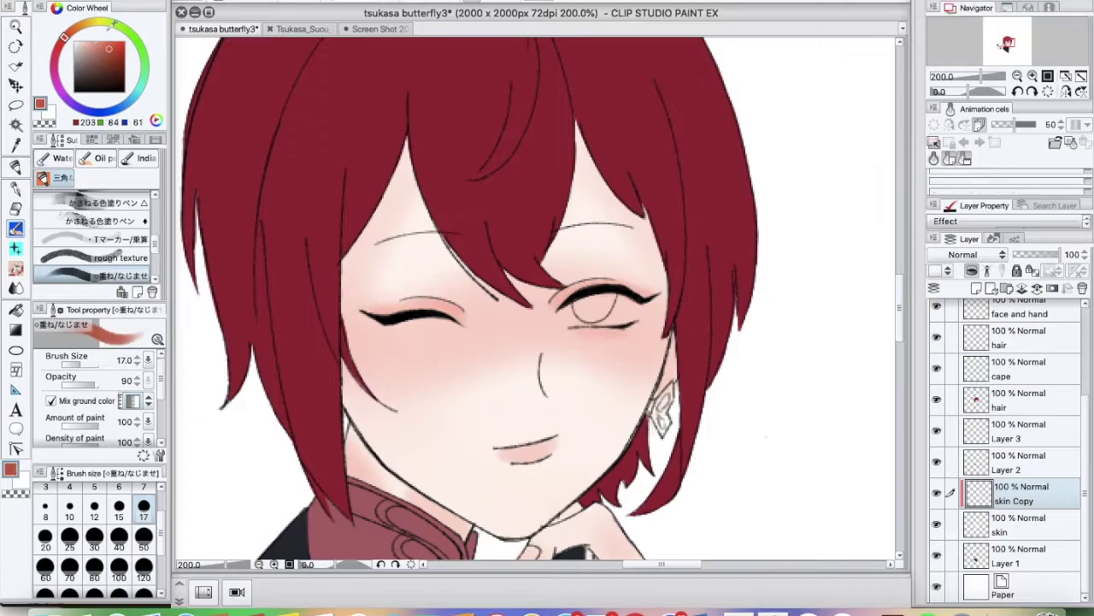
pyautogui.click(109, 43)
pyautogui.click(45, 510)
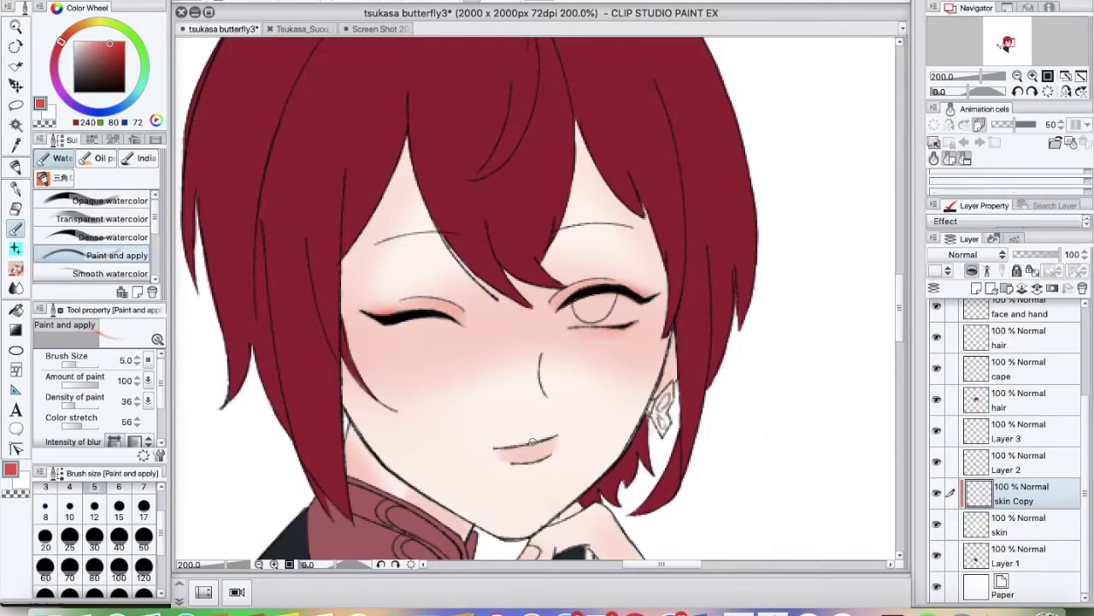
pyautogui.keyDown('alt'); pyautogui.click(513, 442); pyautogui.keyUp('alt')
# Paint the lips a deeper warm pink, then sample a lighter pink with a larger brush
pyautogui.hotkey('ctrl', '-')
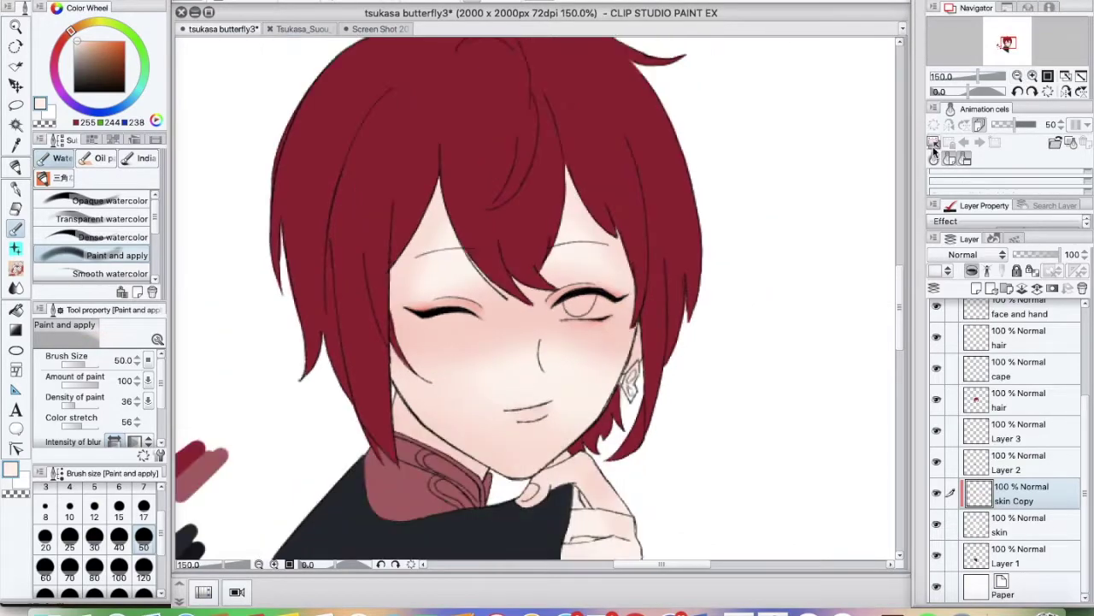
pyautogui.keyDown('alt'); pyautogui.click(540, 371); pyautogui.keyUp('alt')
pyautogui.moveTo(540, 371); pyautogui.dragTo(519, 414)
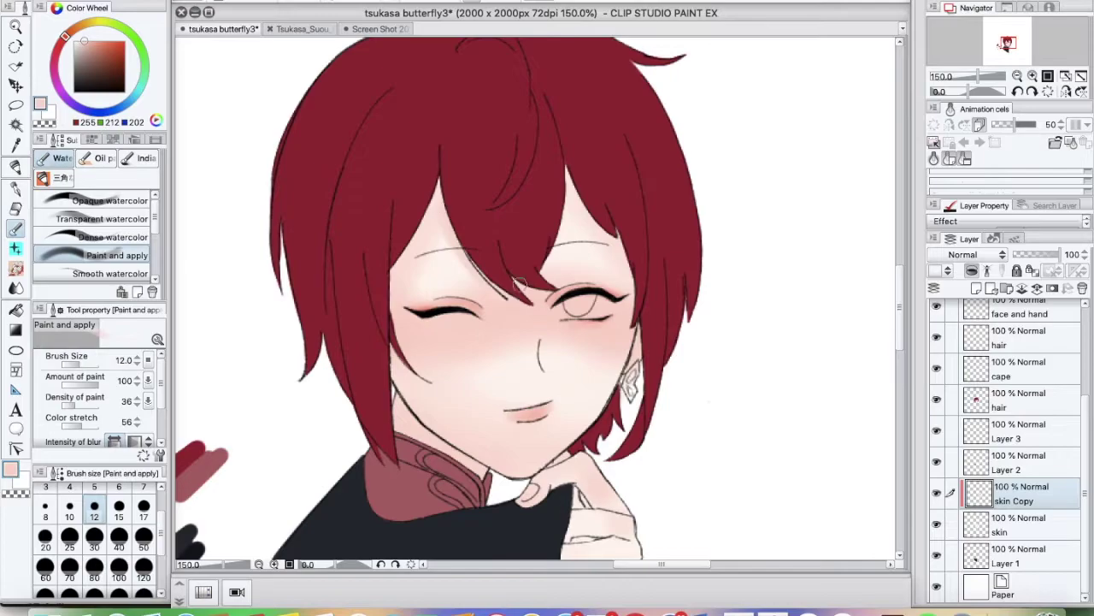
pyautogui.hscroll(-5, 847, 248)
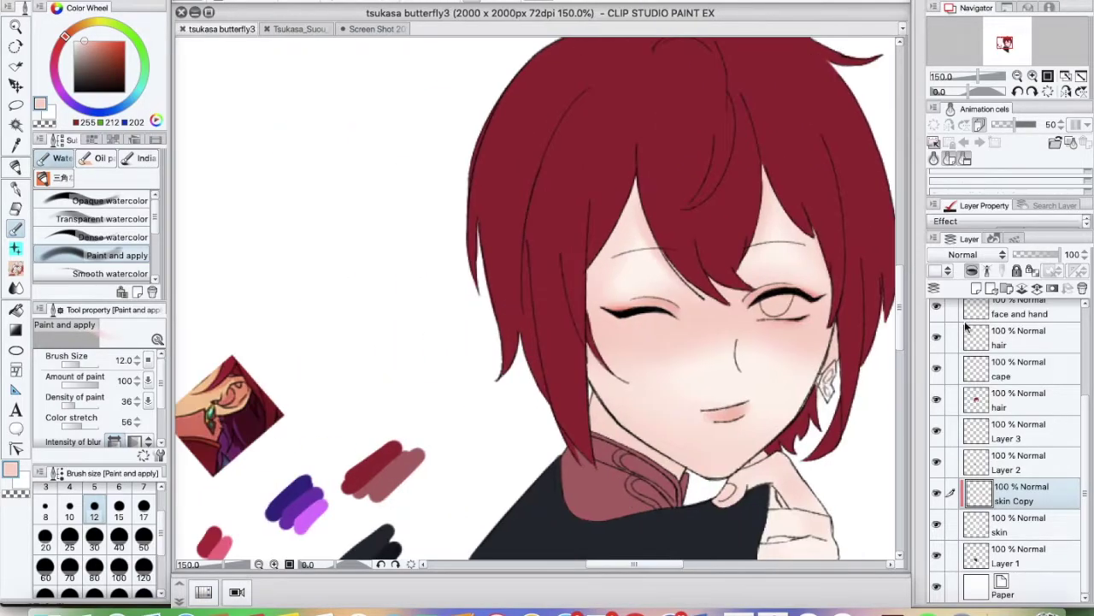
pyautogui.scroll(-5, 847, 248)
pyautogui.keyDown('alt'); pyautogui.click(841, 384); pyautogui.keyUp('alt')
pyautogui.press(']')
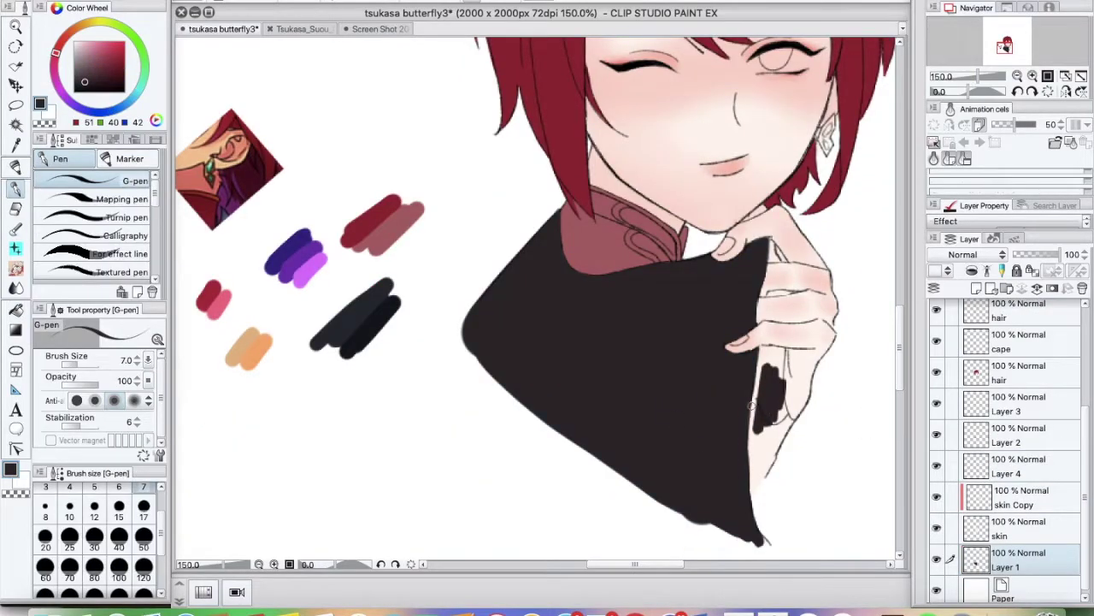
# Draw the black cape extension down beside the hand on Layer 4 with the pen
pyautogui.keyDown('ctrl'); pyautogui.keyDown('shift'); pyautogui.click(752, 403); pyautogui.keyUp('shift'); pyautogui.keyUp('ctrl')
pyautogui.press('e')
pyautogui.click(992, 470)
pyautogui.press('p')
pyautogui.moveTo(761, 360)
pyautogui.mouseDown()
pyautogui.moveTo(752, 415)
pyautogui.moveTo(761, 364)
pyautogui.mouseUp()
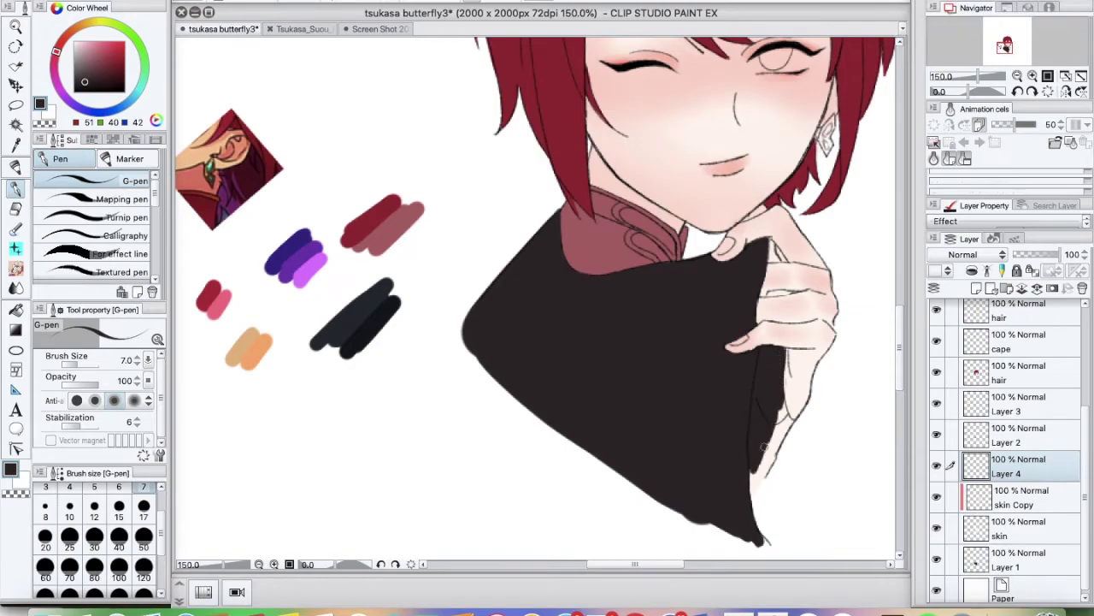
# Reselect the skin layer with the eraser and save the drawing
pyautogui.scroll(3, 855, 340)
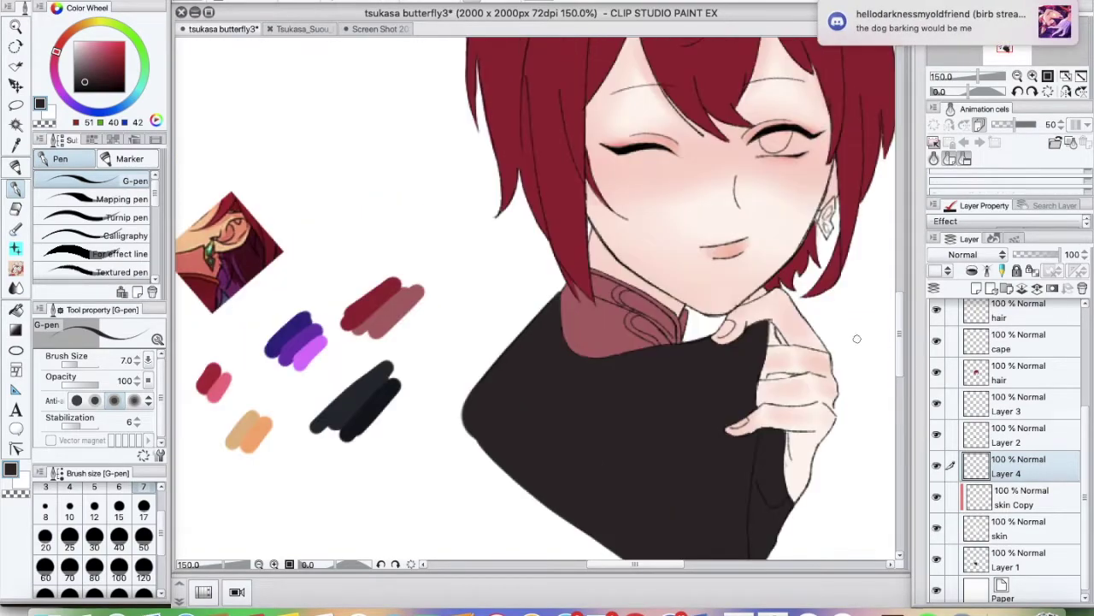
pyautogui.keyDown('ctrl'); pyautogui.keyDown('shift'); pyautogui.click(428, 225); pyautogui.keyUp('shift'); pyautogui.keyUp('ctrl')
pyautogui.press('e')
pyautogui.hotkey('ctrl', 's')
pyautogui.scroll(1, 830, 248)
pyautogui.scroll(-2, 598, 351)
# Paint flat grey over the entire background behind the figure with a huge pen
pyautogui.scroll(-3, 597, 351)
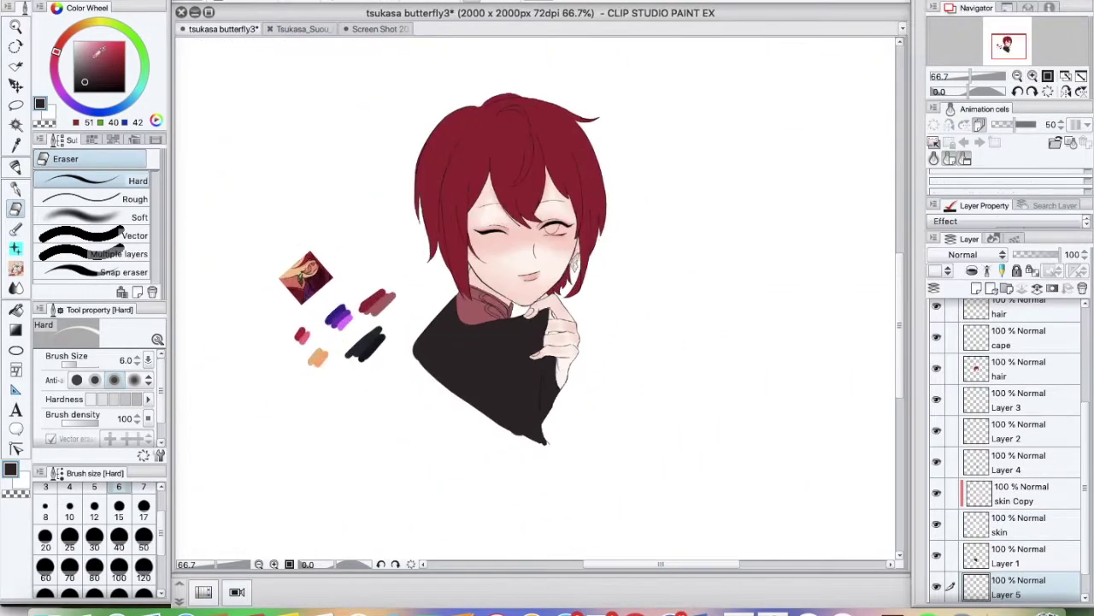
pyautogui.press('p')
pyautogui.moveTo(257, 256)
pyautogui.mouseDown()
pyautogui.moveTo(613, 424)
pyautogui.moveTo(393, 496)
pyautogui.mouseUp()
pyautogui.scroll(5, 517, 304)
pyautogui.press('e')
pyautogui.keyDown('ctrl'); pyautogui.keyDown('shift'); pyautogui.click(516, 305); pyautogui.keyUp('shift'); pyautogui.keyUp('ctrl')
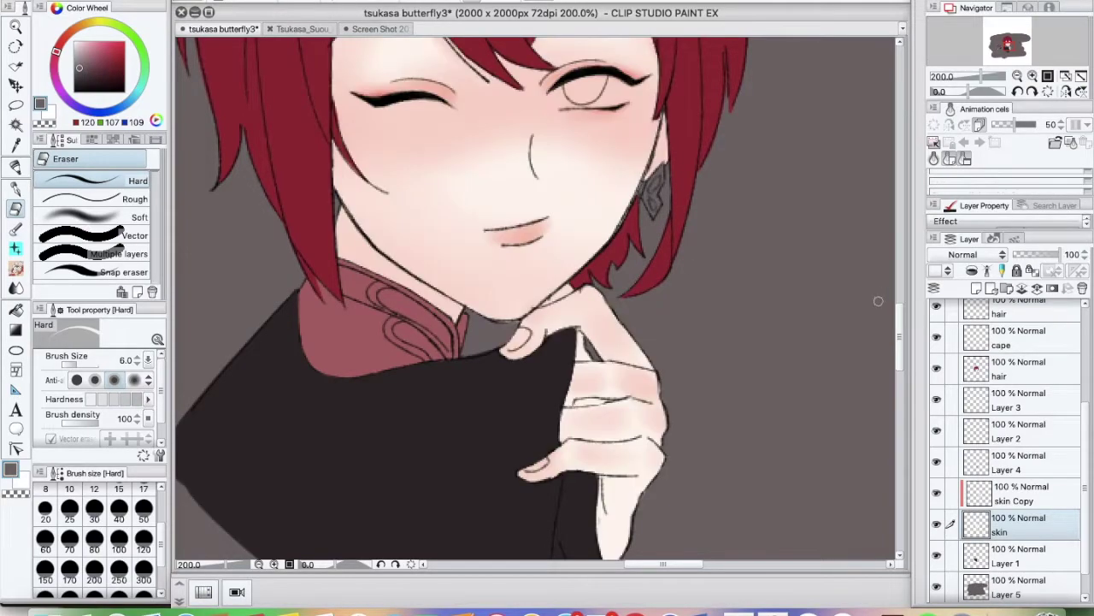
# Sample a dusty pink, add a new lettering layer, and shrink the blending brush to size 8
pyautogui.press('p')
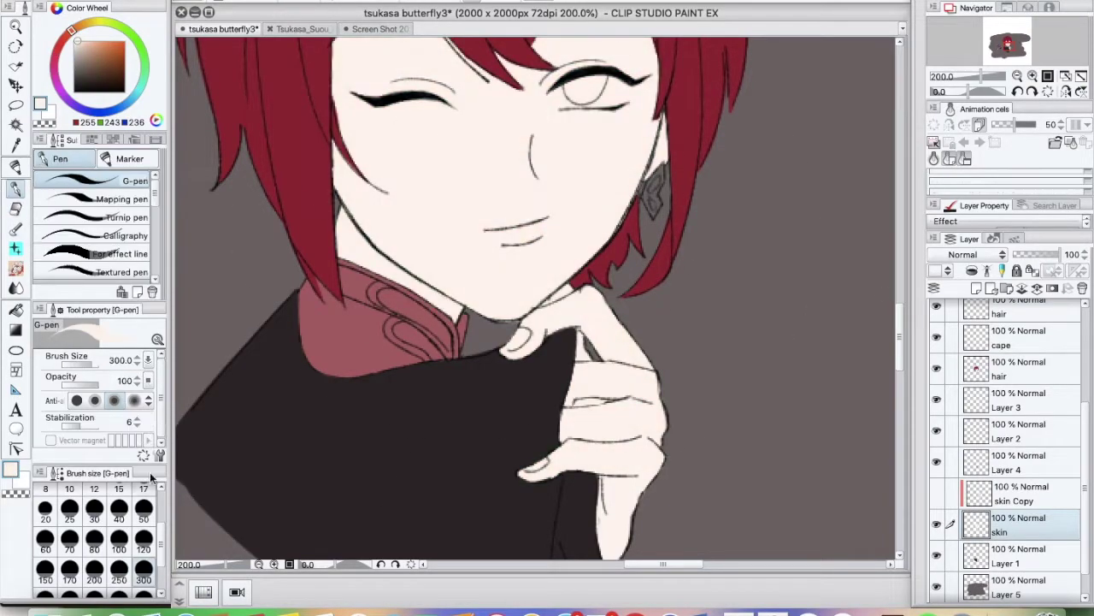
pyautogui.hotkey('ctrl', '-')
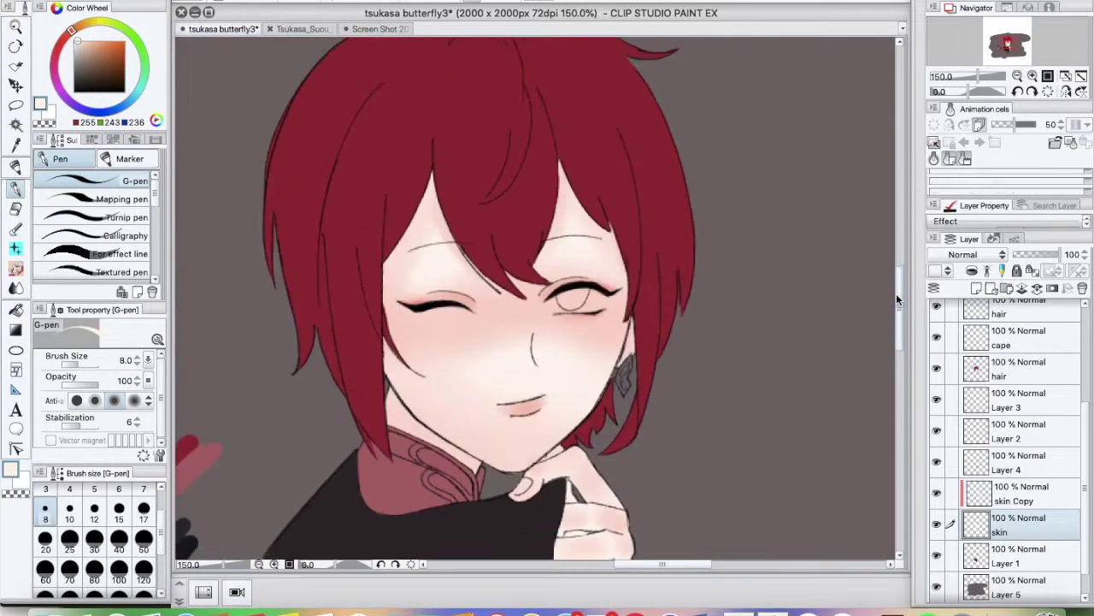
pyautogui.hotkey('alt', ']')
pyautogui.keyDown('alt'); pyautogui.click(468, 427); pyautogui.keyUp('alt')
pyautogui.press('b')
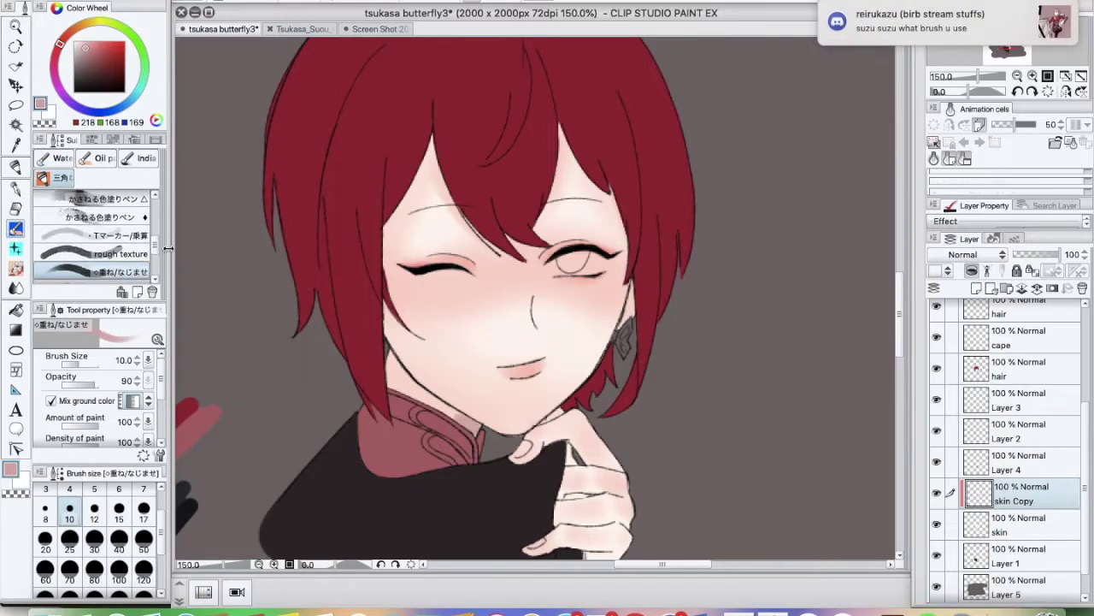
pyautogui.hotkey('ctrl', 'shift', 'n')
pyautogui.press('[')
# Hand-letter 'tbh idk ...' with trailing dots to the right of the boy
pyautogui.moveTo(691, 409); pyautogui.dragTo(729, 407)
pyautogui.moveTo(711, 384); pyautogui.dragTo(708, 424)
pyautogui.moveTo(737, 376); pyautogui.dragTo(734, 422)
pyautogui.moveTo(772, 377); pyautogui.dragTo(800, 419)
pyautogui.moveTo(701, 444); pyautogui.dragTo(753, 480)
pyautogui.moveTo(759, 445); pyautogui.dragTo(795, 484)
pyautogui.hotkey('alt', '[')
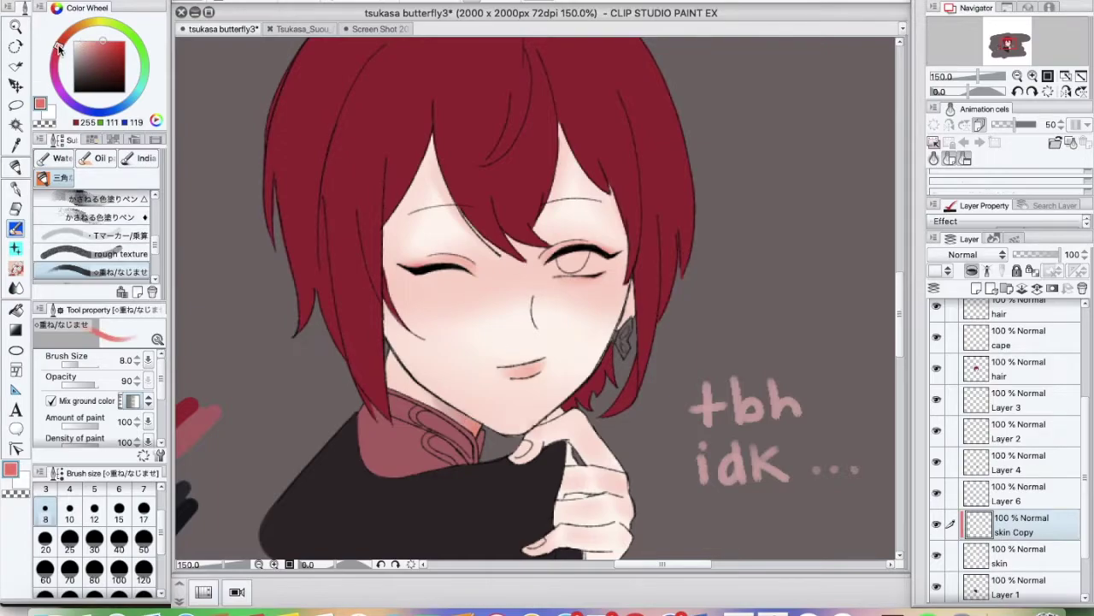
# Add a new layer, then sample a pale pink skin tone on the skin Copy layer
pyautogui.press('b')
pyautogui.hotkey('ctrl', 'shift', 'n')
pyautogui.press('e')
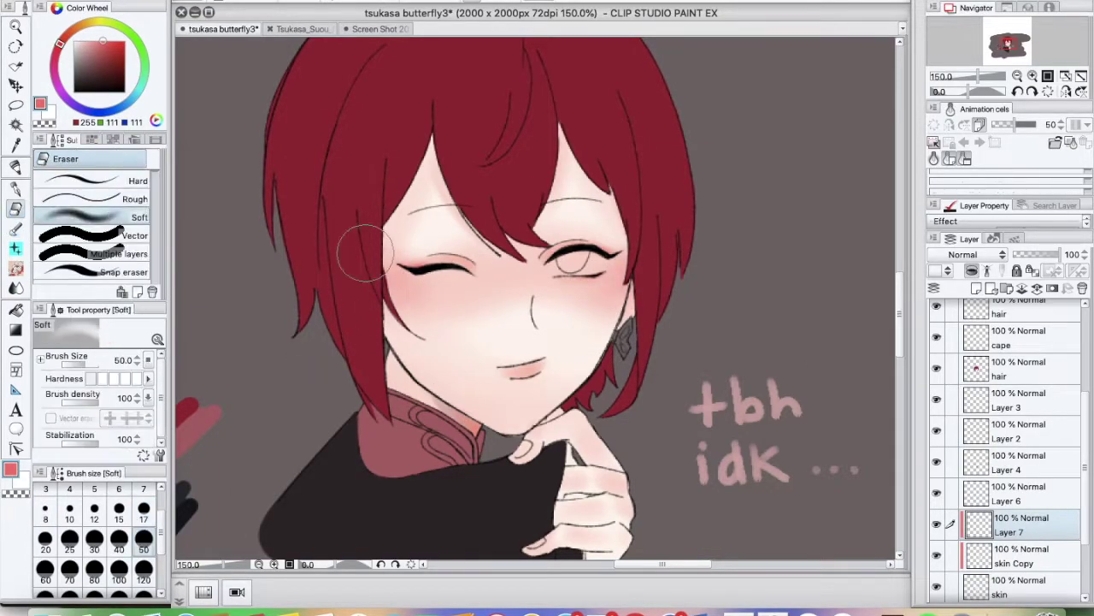
pyautogui.hotkey('alt', '[')
pyautogui.keyDown('alt'); pyautogui.click(404, 283); pyautogui.keyUp('alt')
pyautogui.press('b')
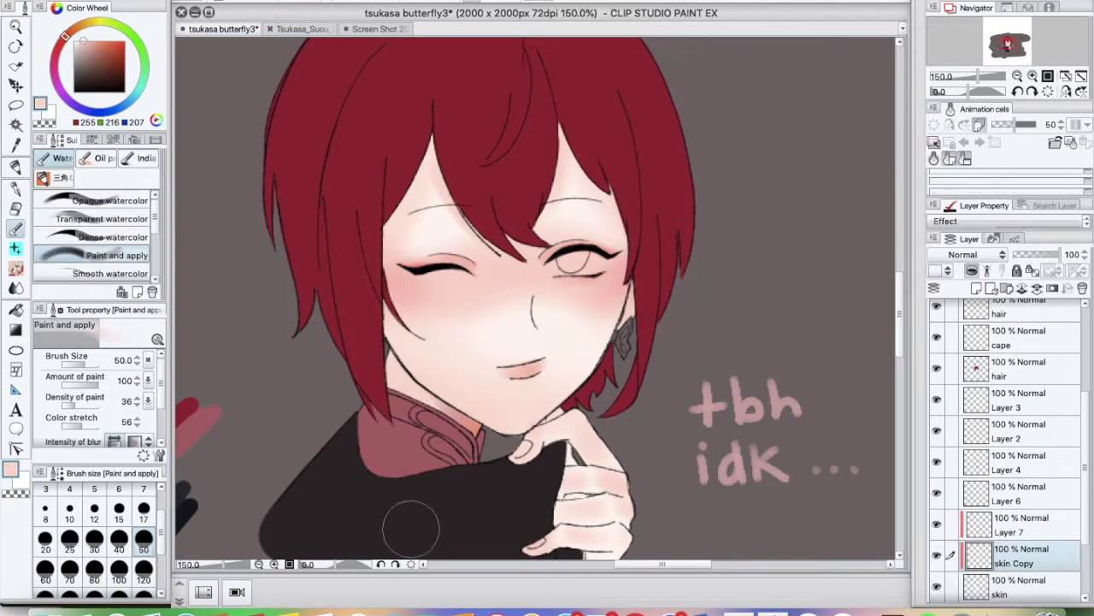
pyautogui.hotkey('ctrl', '-')
# Blend the cheek shading on skin Copy with the brush shrunk to size 6
pyautogui.scroll(-3, 1076, 466)
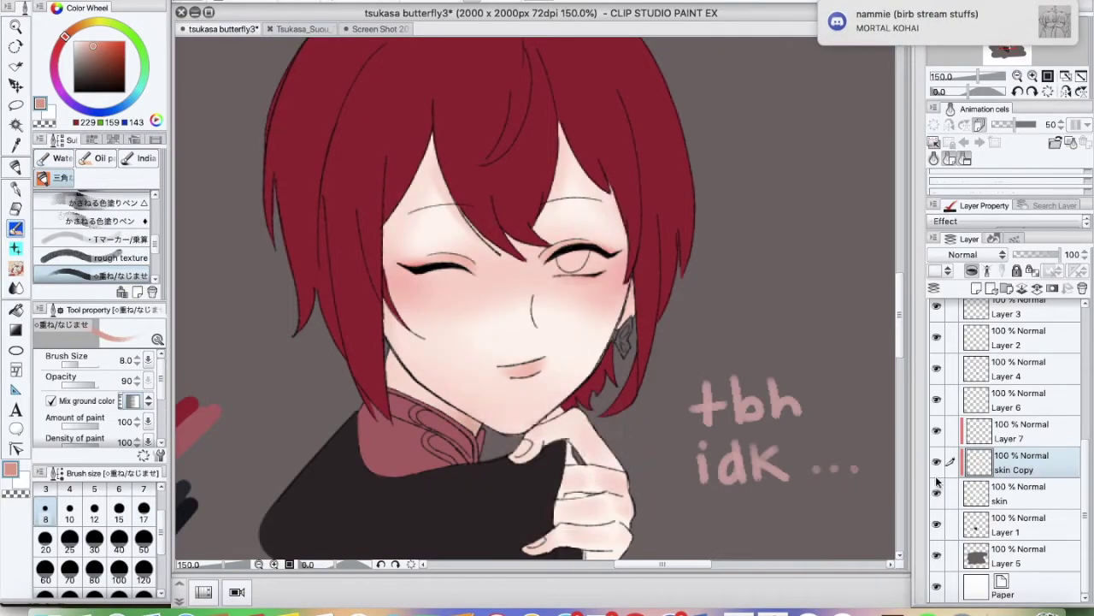
pyautogui.click(983, 493)
pyautogui.click(983, 462)
pyautogui.press('[')
pyautogui.press('[')
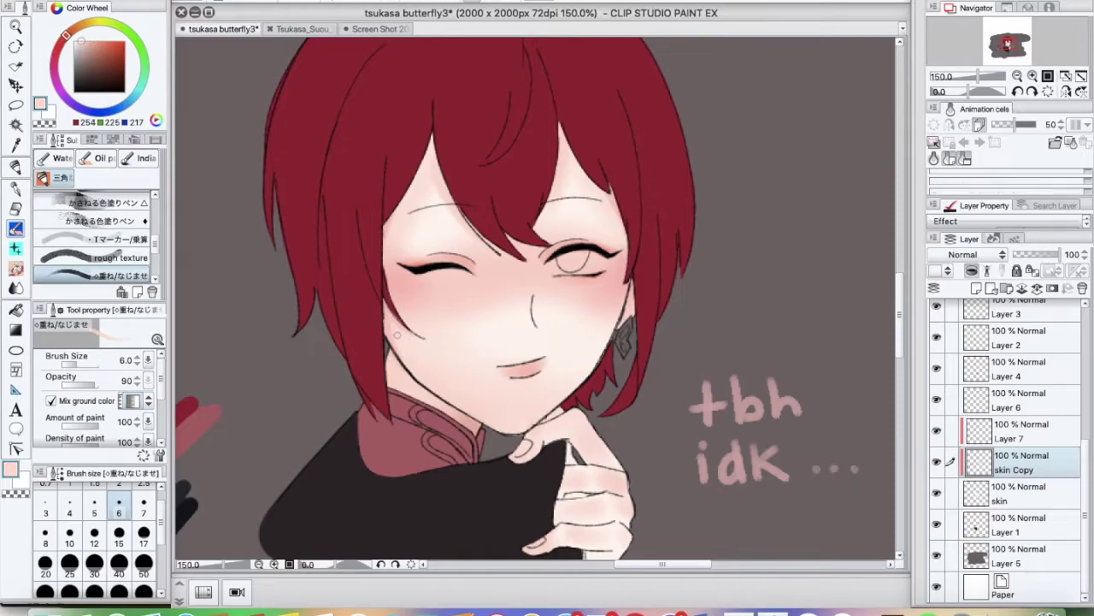
pyautogui.scroll(-1, 882, 348)
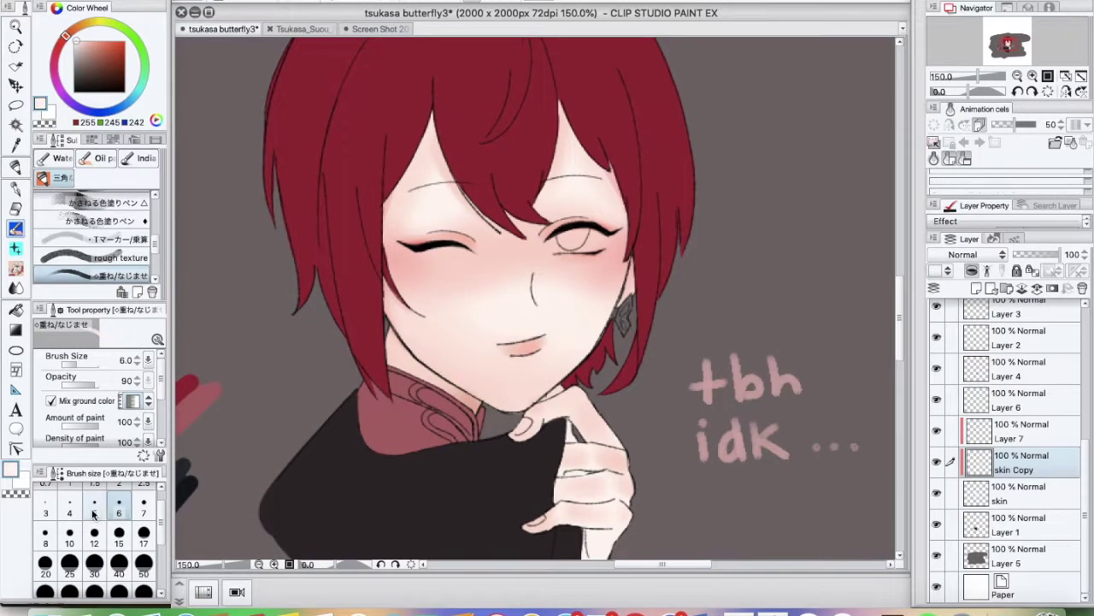
pyautogui.press('[')
pyautogui.press('super+plus')
pyautogui.press('super+plus')
pyautogui.press('super+plus')
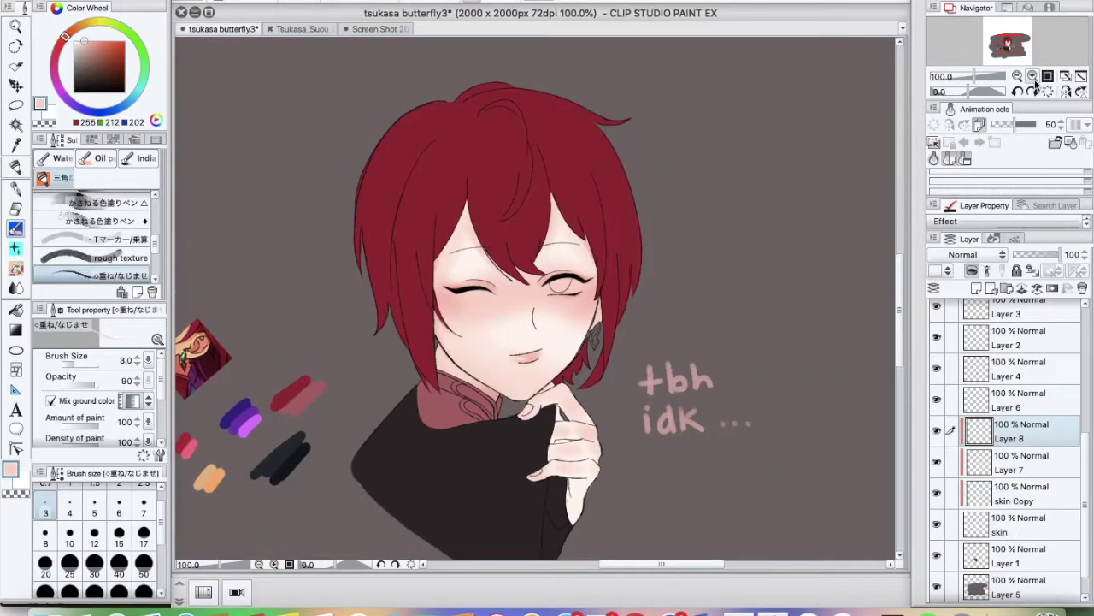
# Paint a white highlight along the nose and soften it with the eraser
pyautogui.press('super+plus')
pyautogui.press('super+plus')
pyautogui.press('x')
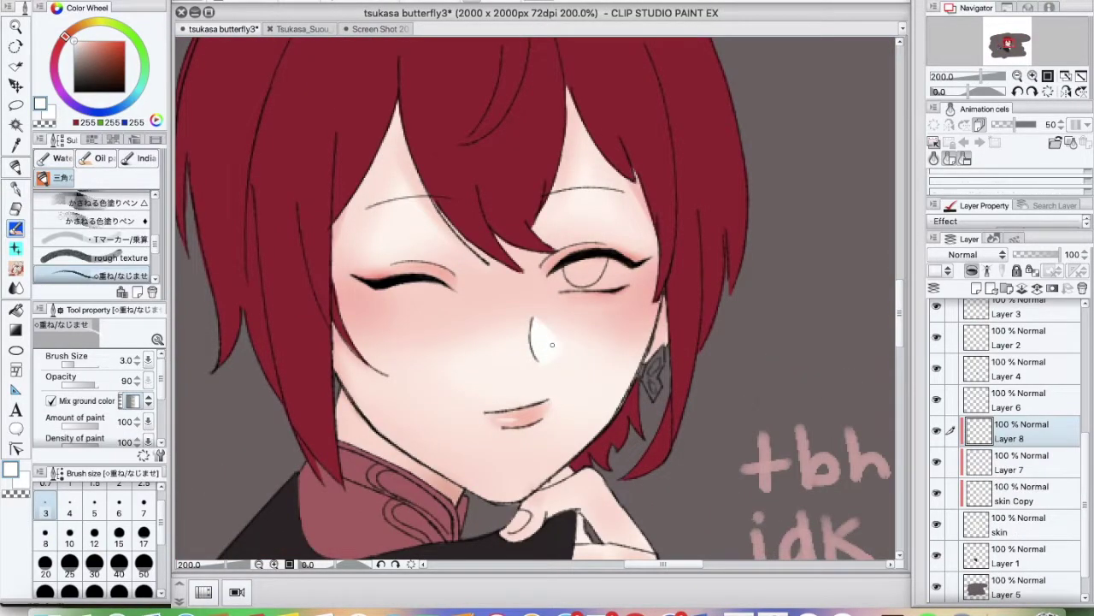
pyautogui.press('e')
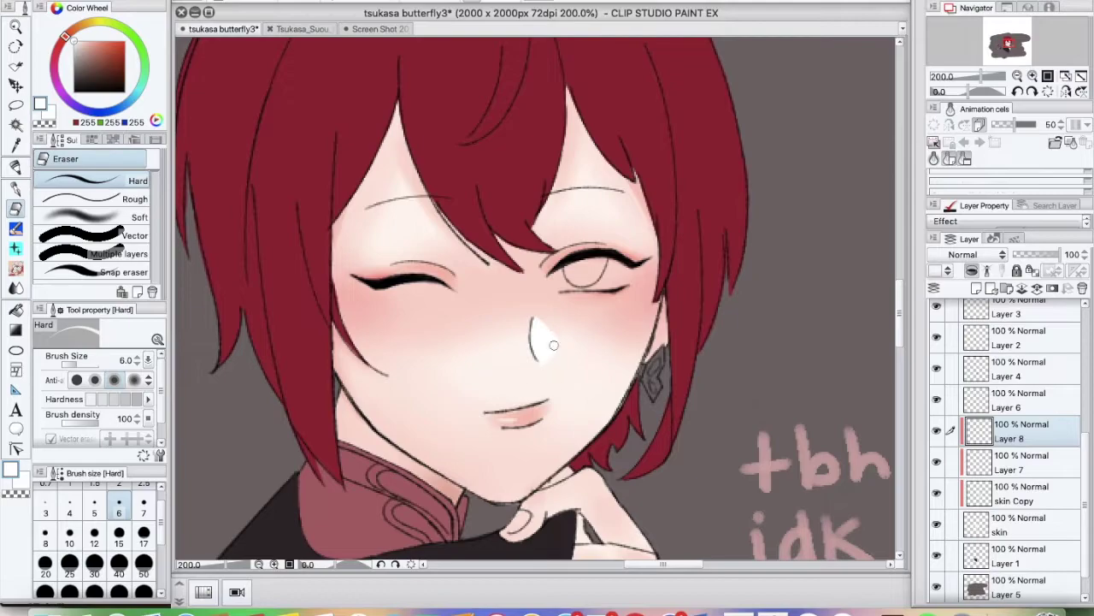
pyautogui.press('e')
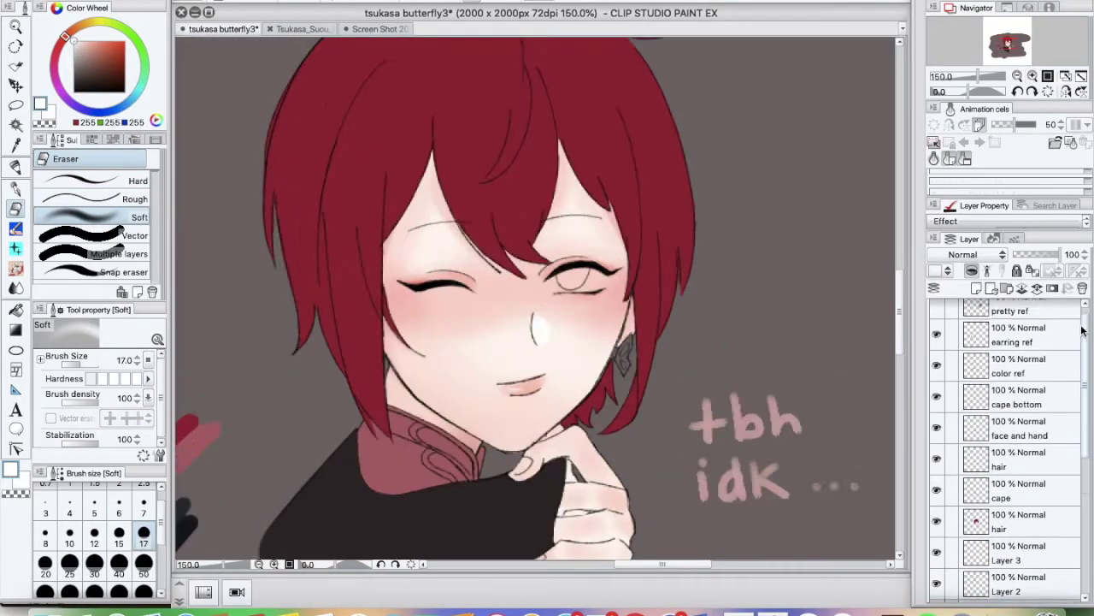
pyautogui.press('b')
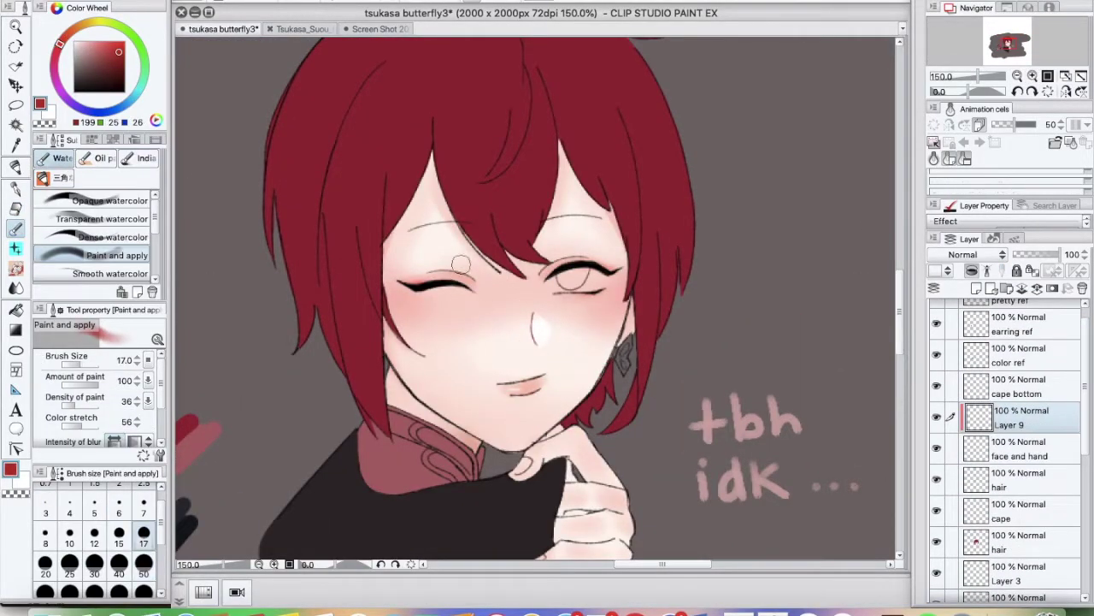
# Clean up the nose shine with a hard eraser on the face and hand layer and Layer 9
pyautogui.hotkey('alt', '[')
pyautogui.press('e')
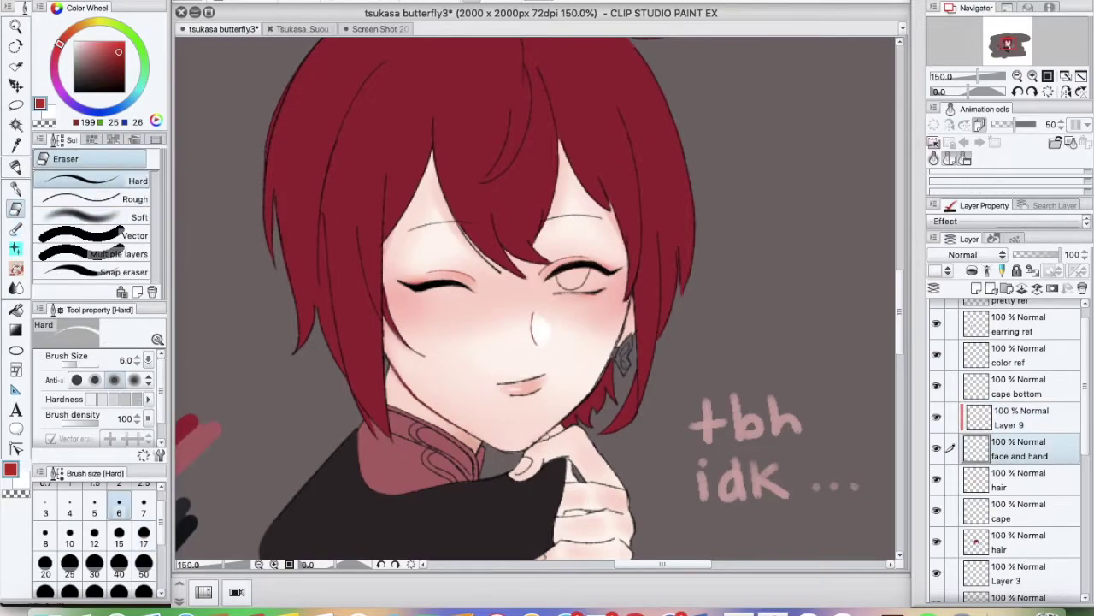
pyautogui.hotkey('alt', ']')
pyautogui.press('b')
pyautogui.scroll(-5, 598, 402)
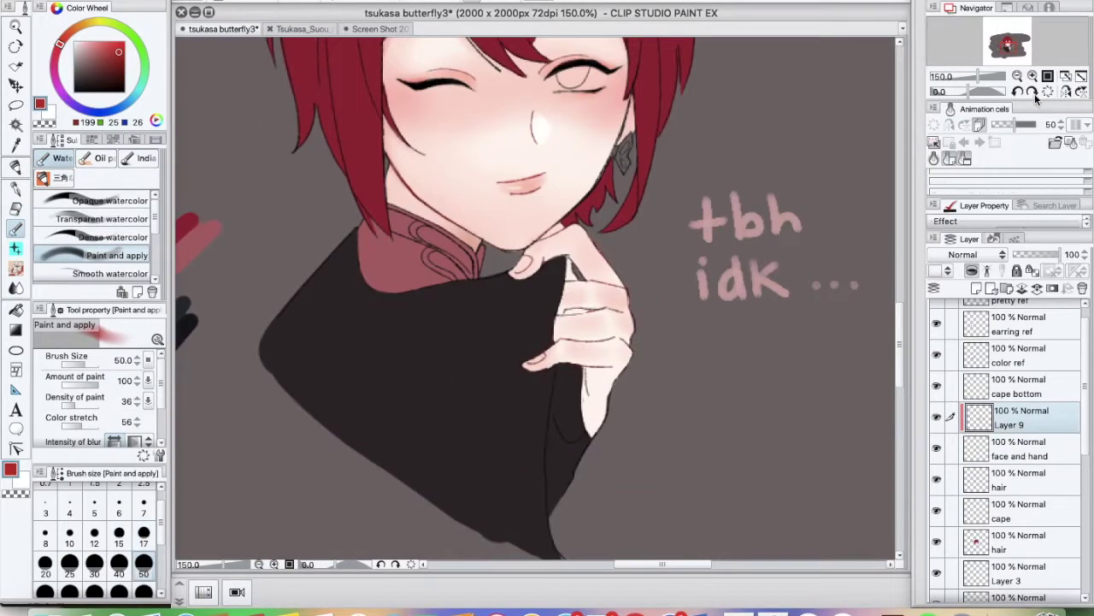
pyautogui.press('p')
pyautogui.hotkey('ctrl', '+')
pyautogui.scroll(-3, 1009, 427)
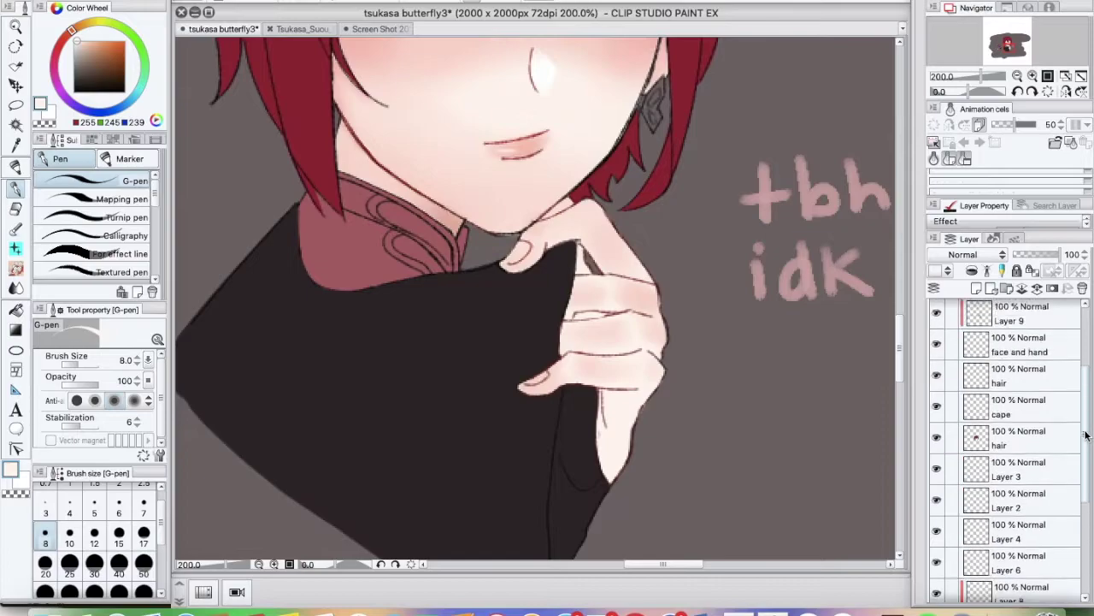
pyautogui.scroll(2, 1081, 438)
# Touch up the face and hair layers, then set the watercolor brush to size 17 on Layer 9
pyautogui.hotkey('alt', '[')
pyautogui.press('e')
pyautogui.scroll(7, 882, 307)
pyautogui.hotkey('alt', '[')
pyautogui.hotkey('alt', '[')
pyautogui.hotkey('alt', '[')
pyautogui.press('p')
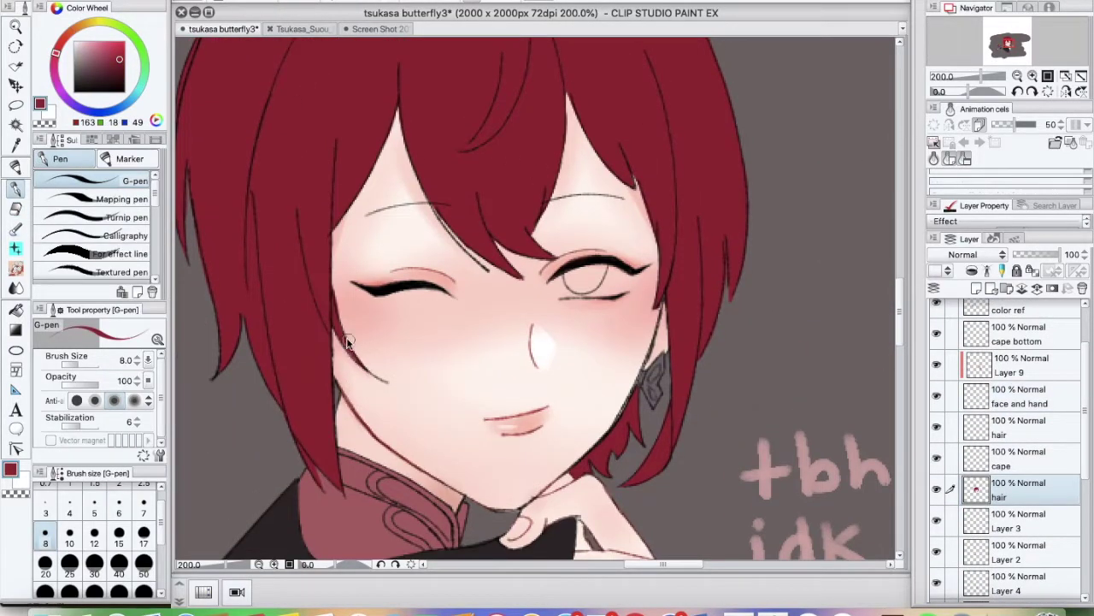
pyautogui.hotkey('ctrl', '-')
pyautogui.hotkey('alt', '[')
pyautogui.hotkey('alt', '[')
pyautogui.hotkey('alt', '[')
pyautogui.hotkey('alt', '[')
pyautogui.scroll(3, 1009, 427)
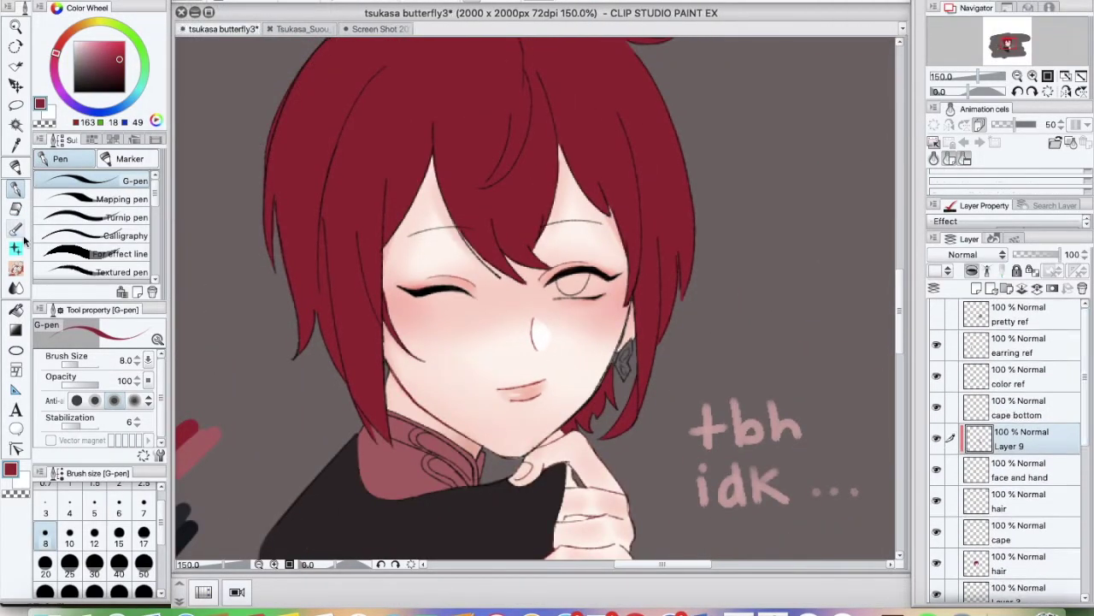
pyautogui.press('b')
pyautogui.scroll(-3, 596, 345)
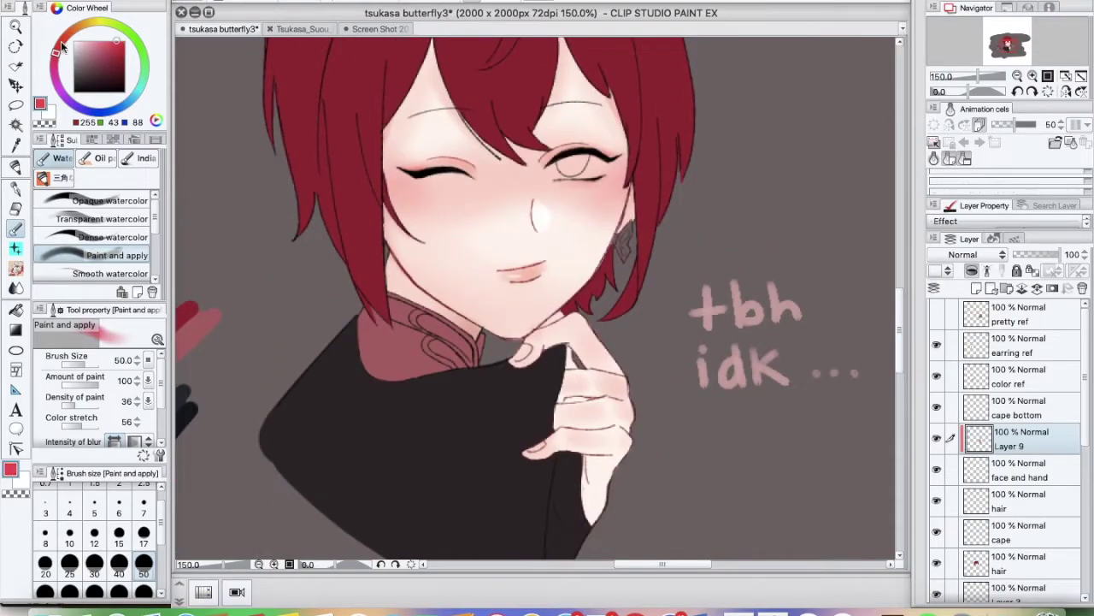
pyautogui.click(143, 533)
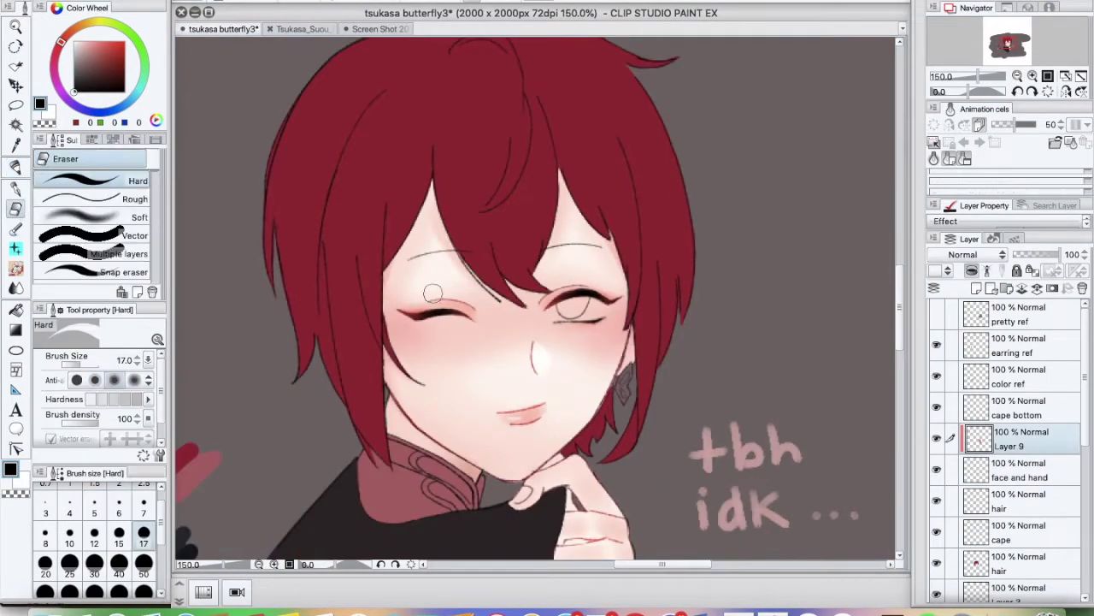
# Leave the YouTube playlist and return to the Clip Studio Paint drawing
pyautogui.click(94, 218)
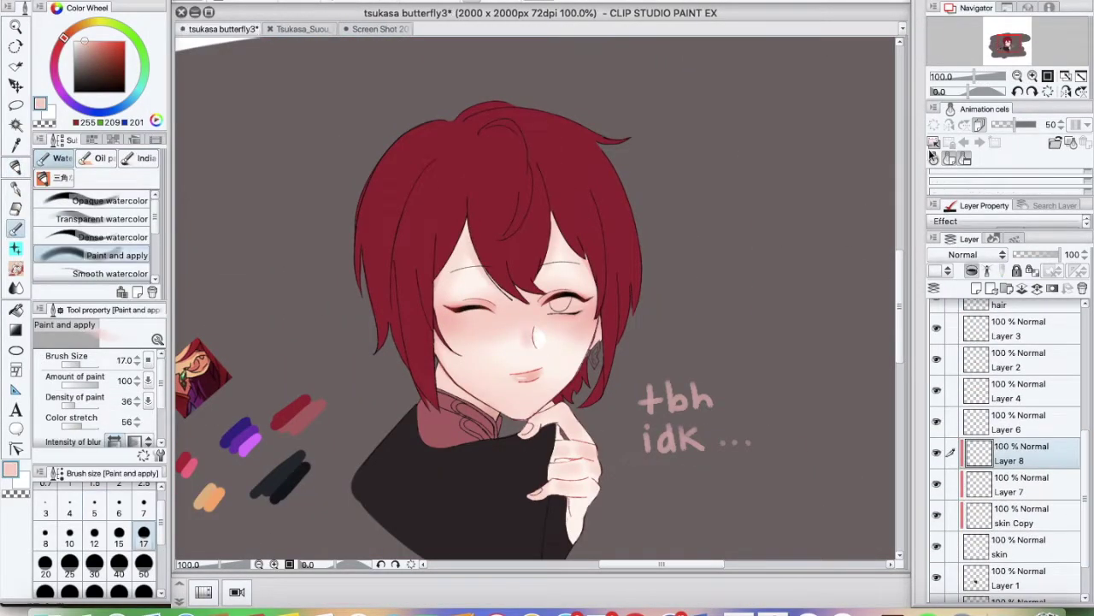
# Brush warm pink tones onto the face and paint the white of the open eye
pyautogui.hotkey('ctrl', '+')
pyautogui.keyDown('alt'); pyautogui.click(535, 357); pyautogui.keyUp('alt')
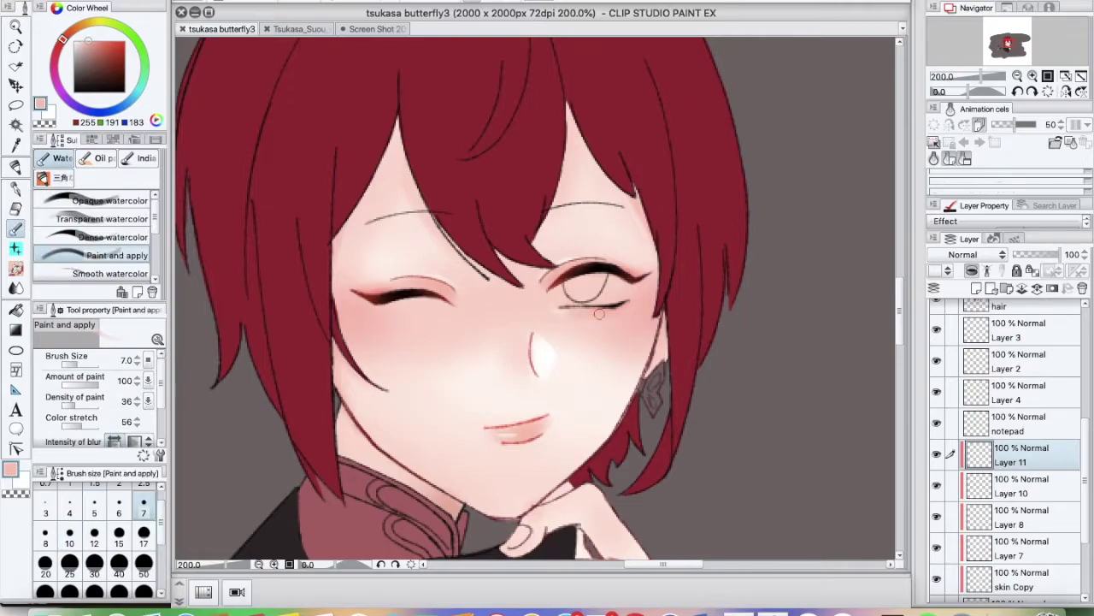
pyautogui.moveTo(616, 304); pyautogui.dragTo(596, 308)
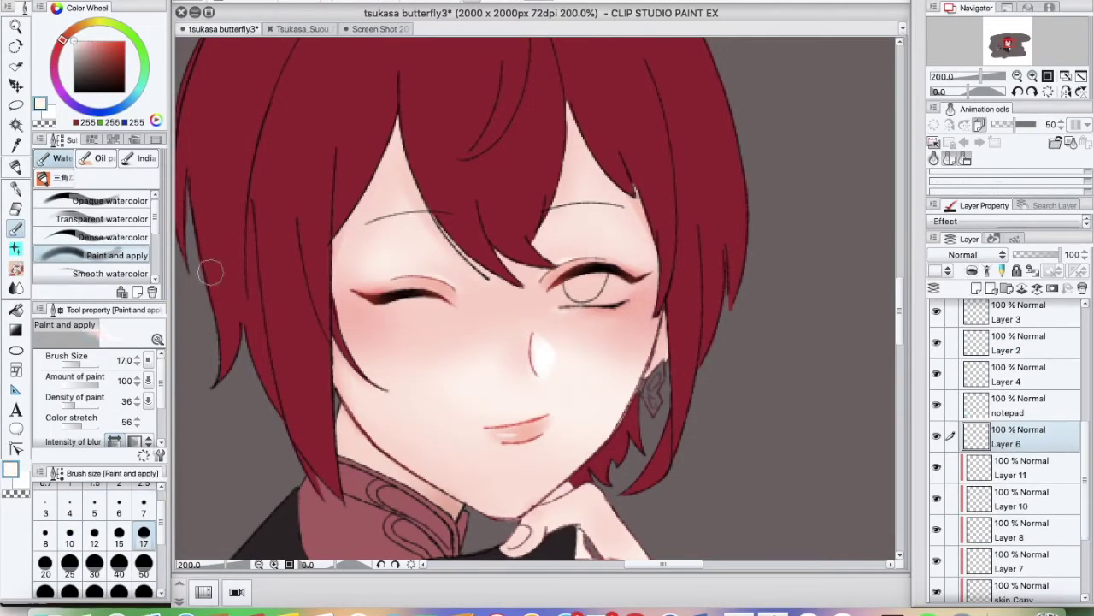
pyautogui.moveTo(603, 283); pyautogui.dragTo(564, 293)
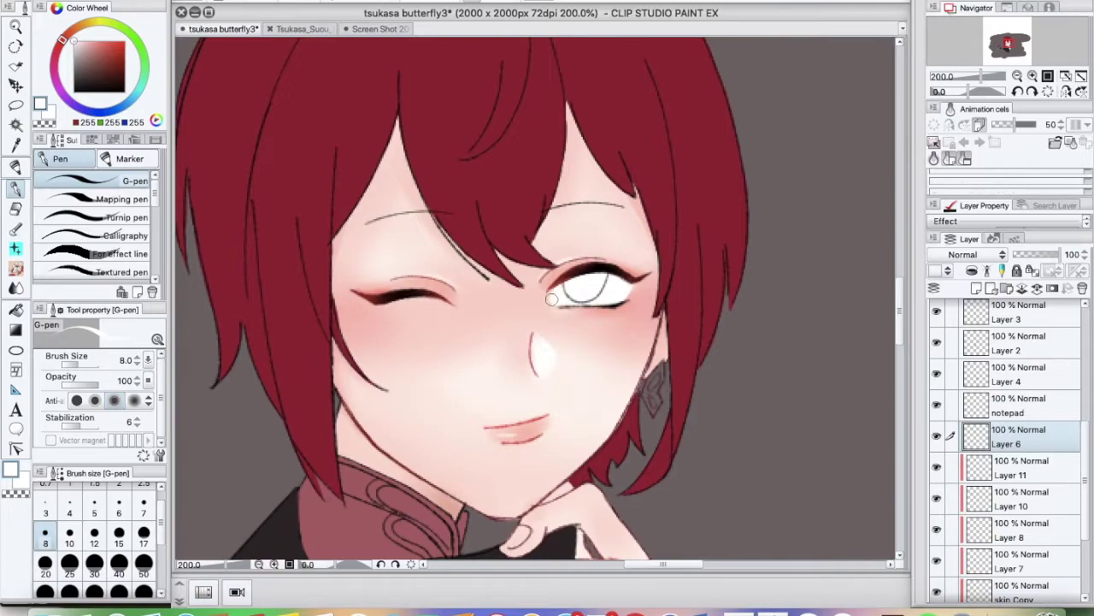
# Tidy the eye white with the eraser, duplicate its layer, and sample grey with a larger brush
pyautogui.press('e')
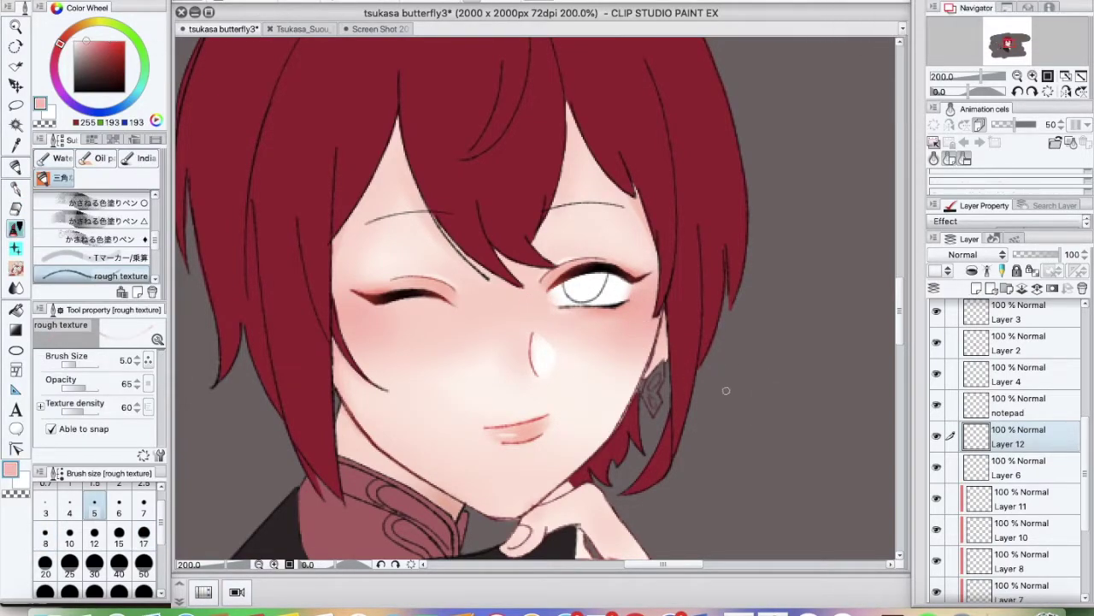
pyautogui.keyDown('ctrl'); pyautogui.keyDown('shift'); pyautogui.click(556, 288); pyautogui.keyUp('shift'); pyautogui.keyUp('ctrl')
pyautogui.keyDown('alt'); pyautogui.click(557, 288); pyautogui.keyUp('alt')
pyautogui.press('b')
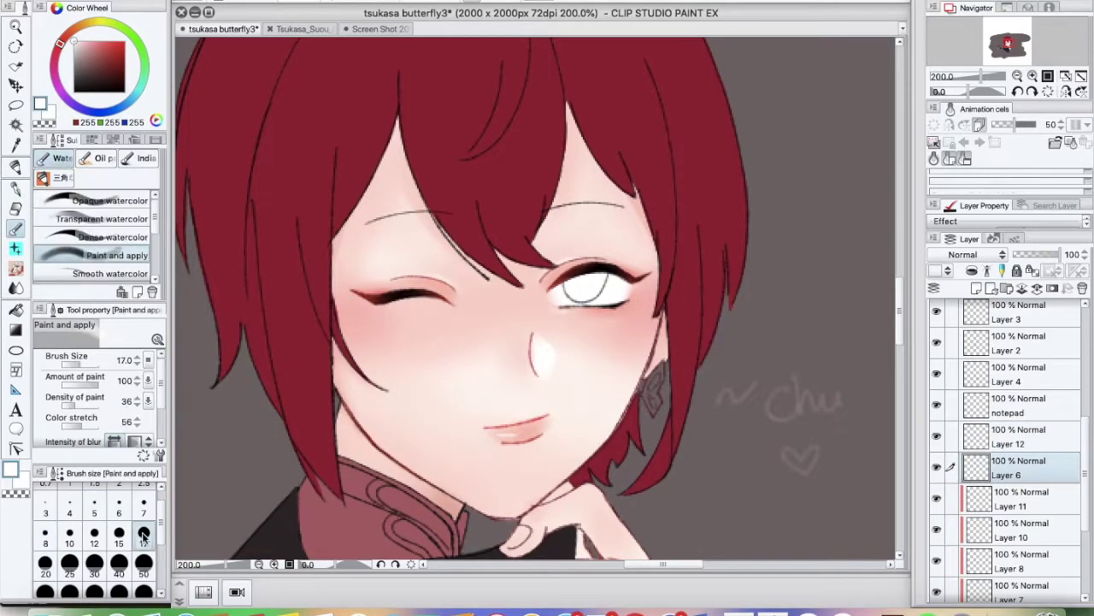
pyautogui.hotkey('ctrl', 'alt', 'd')
pyautogui.keyDown('alt'); pyautogui.click(557, 288); pyautogui.keyUp('alt')
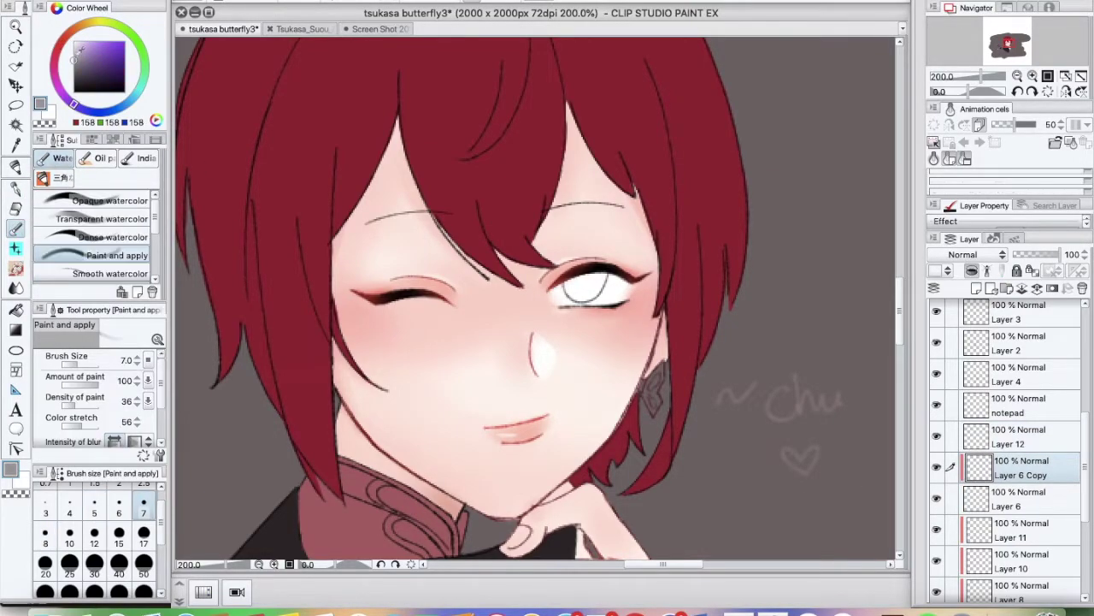
pyautogui.press(']')
pyautogui.press(']')
pyautogui.press(']')
pyautogui.press(']')
pyautogui.press(']')
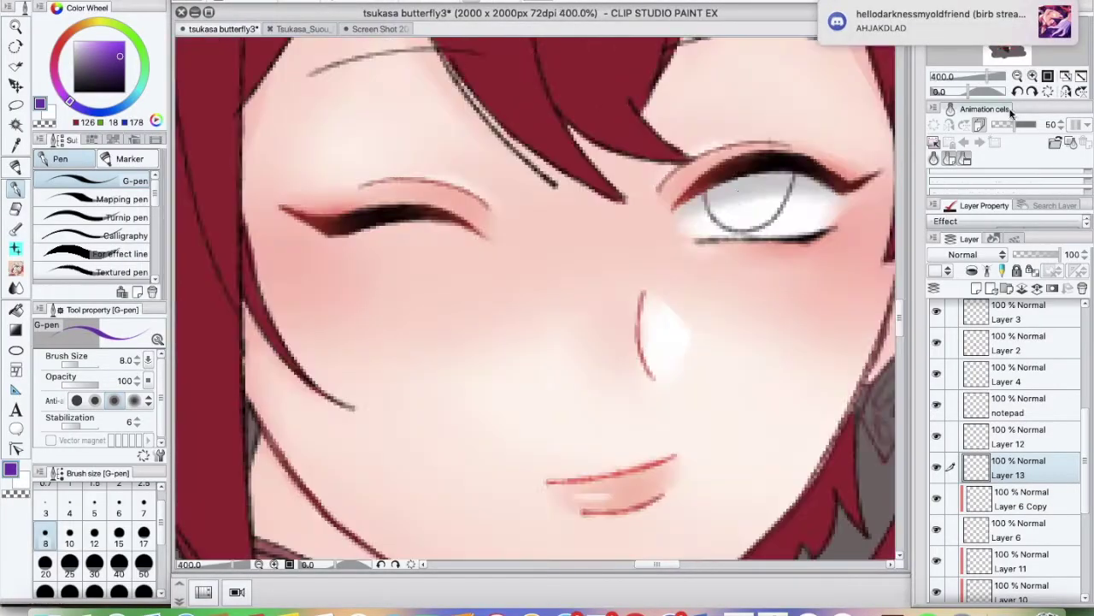
# Paint the purple iris into the open eye and shade it with a purple gradient
pyautogui.moveTo(770, 184)
pyautogui.mouseDown()
pyautogui.moveTo(739, 201)
pyautogui.moveTo(753, 220)
pyautogui.moveTo(724, 215)
pyautogui.moveTo(748, 186)
pyautogui.mouseUp()
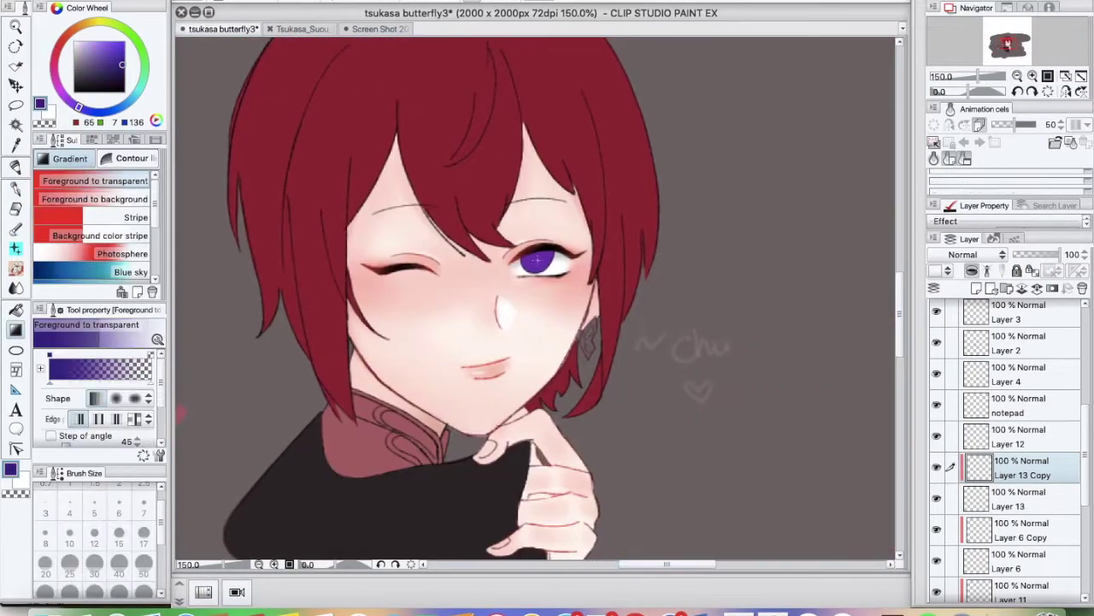
pyautogui.moveTo(545, 144); pyautogui.dragTo(534, 206)
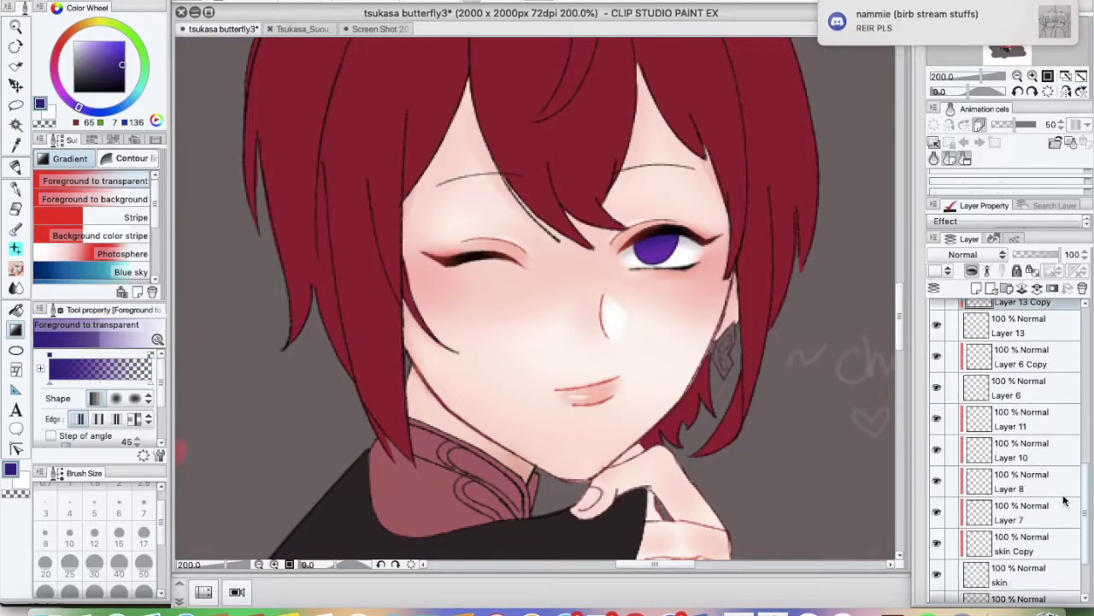
pyautogui.click(15, 228)
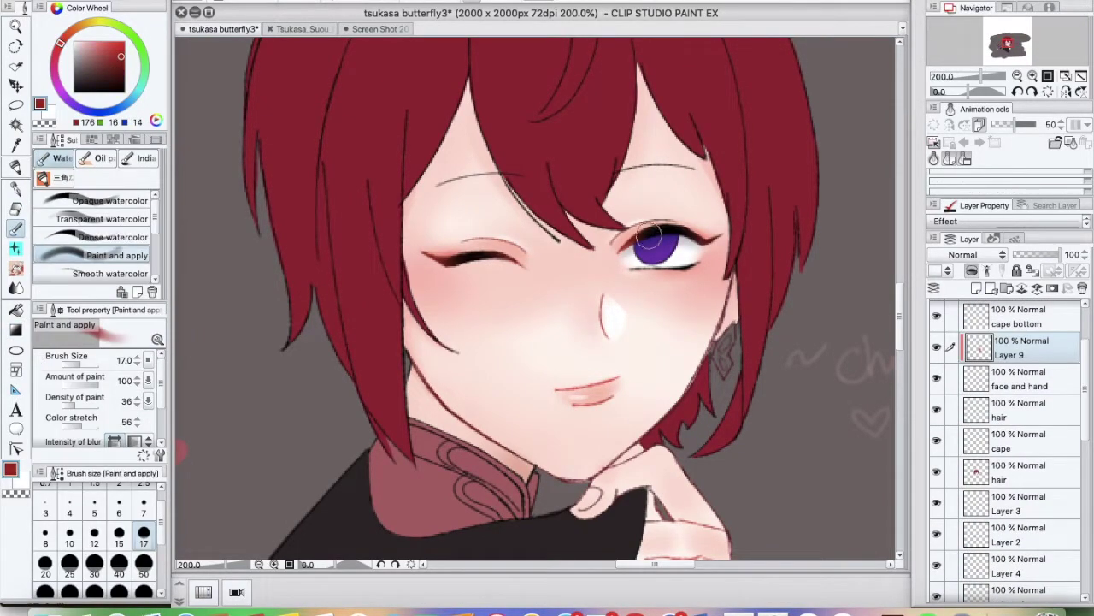
pyautogui.press('p')
pyautogui.moveTo(803, 344); pyautogui.dragTo(720, 346)
# Refine details with the red watercolor brush and soft eraser, then zoom out
pyautogui.press('e')
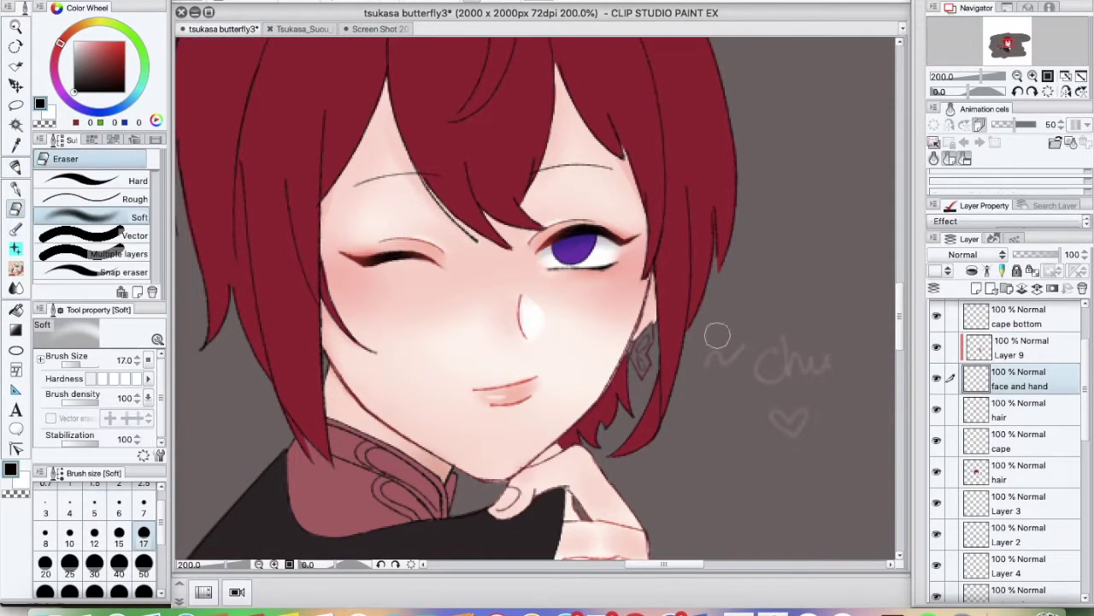
pyautogui.press('b')
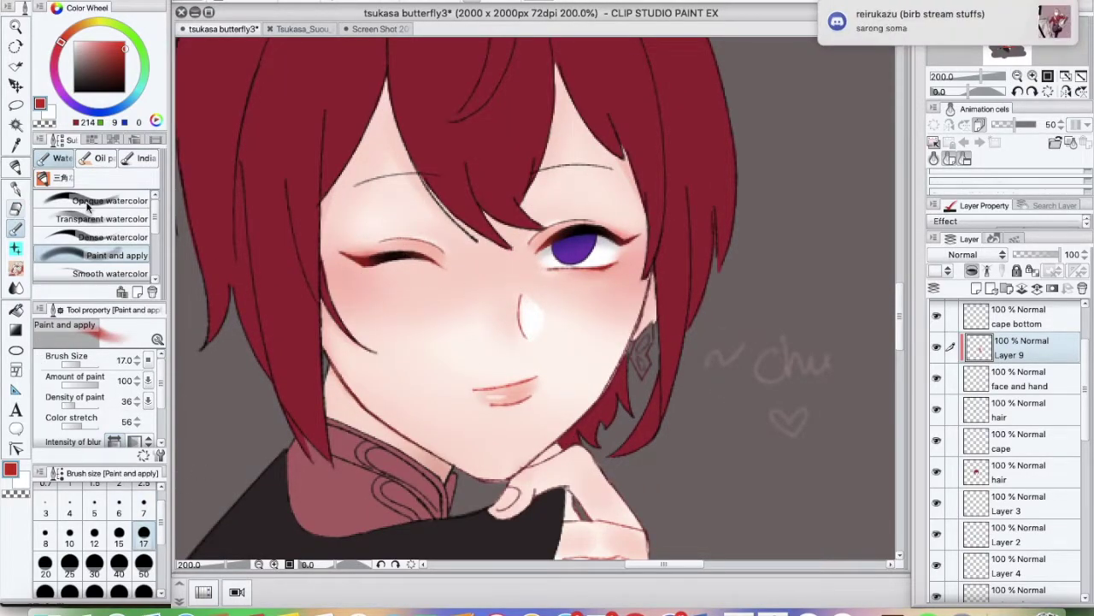
pyautogui.press('e')
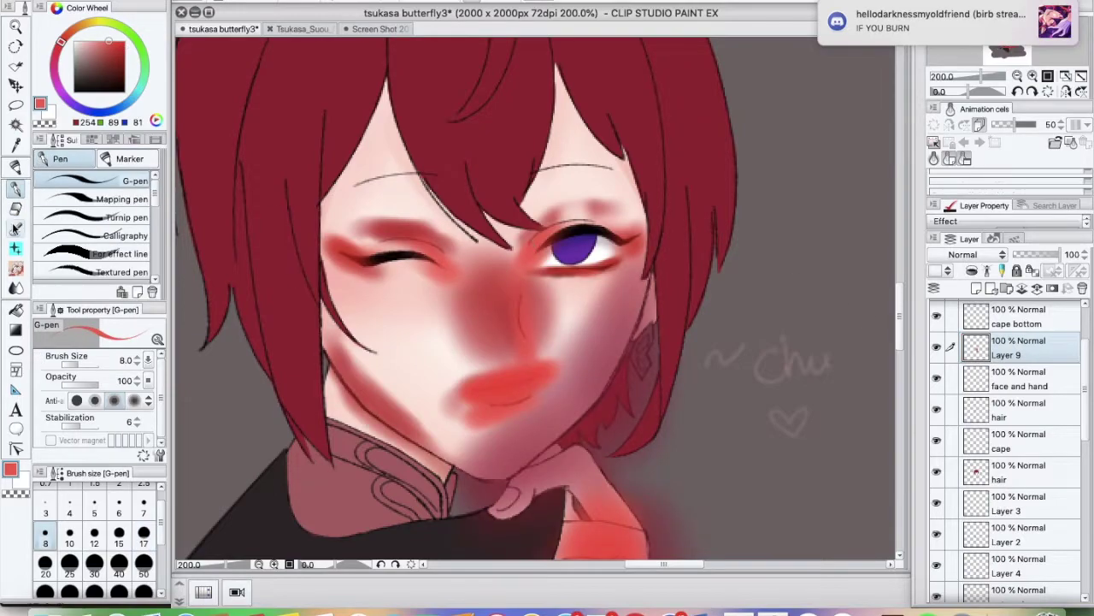
pyautogui.click(15, 228)
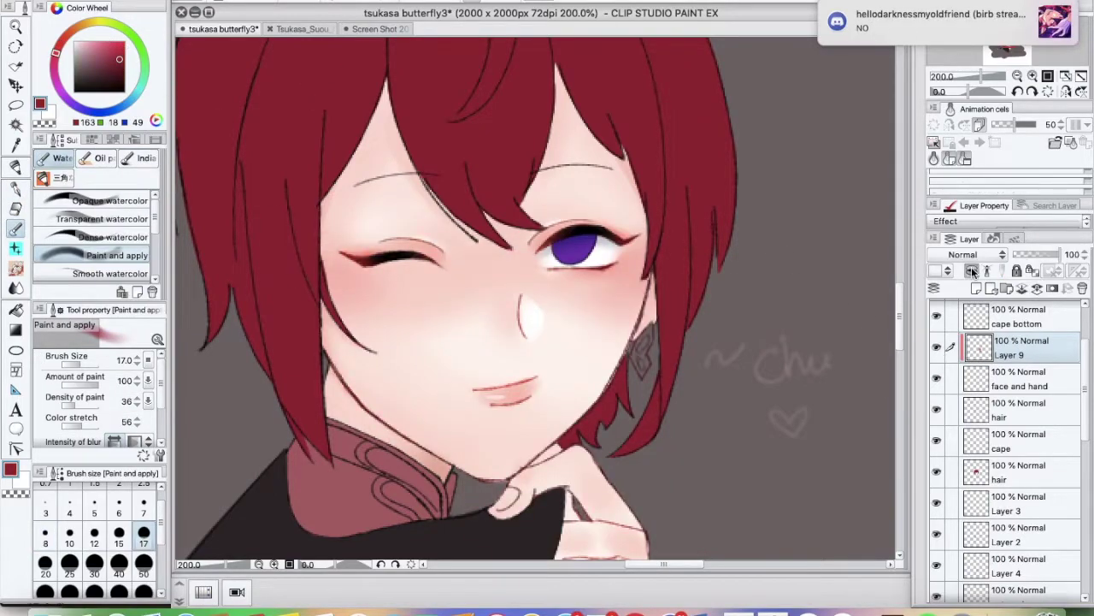
pyautogui.press('super+minus')
pyautogui.scroll(-5, 1072, 465)
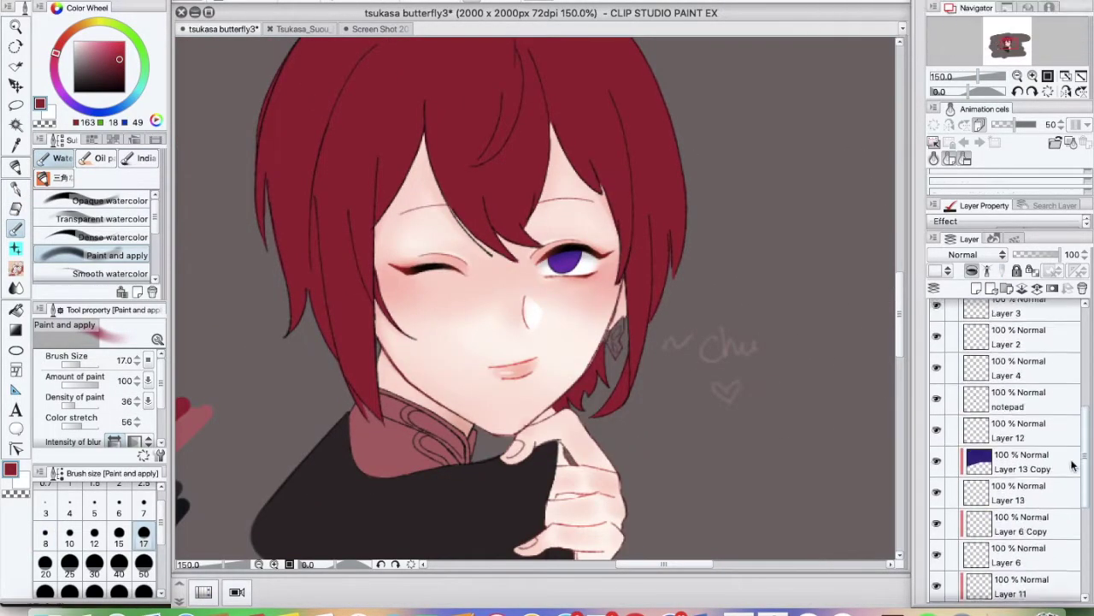
pyautogui.scroll(-3, 1073, 464)
# Select Layer 14 and zoom in close on the open violet eye
pyautogui.click(1022, 466)
pyautogui.press('super+plus')
pyautogui.press('super+plus')
pyautogui.press('super+plus')
pyautogui.click(144, 513)
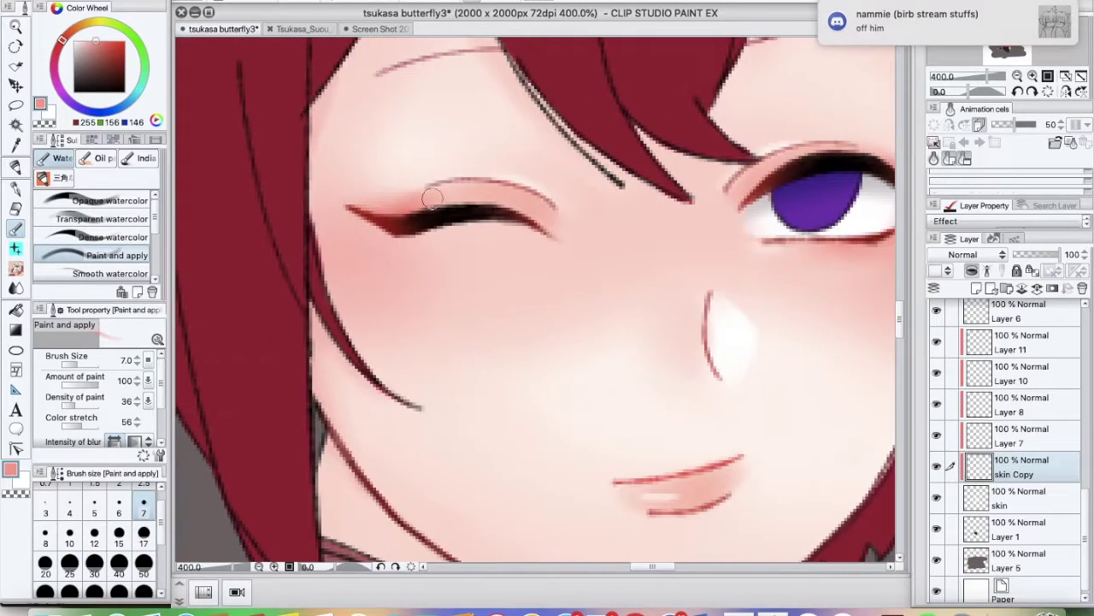
pyautogui.press('super+minus')
pyautogui.press('super+minus')
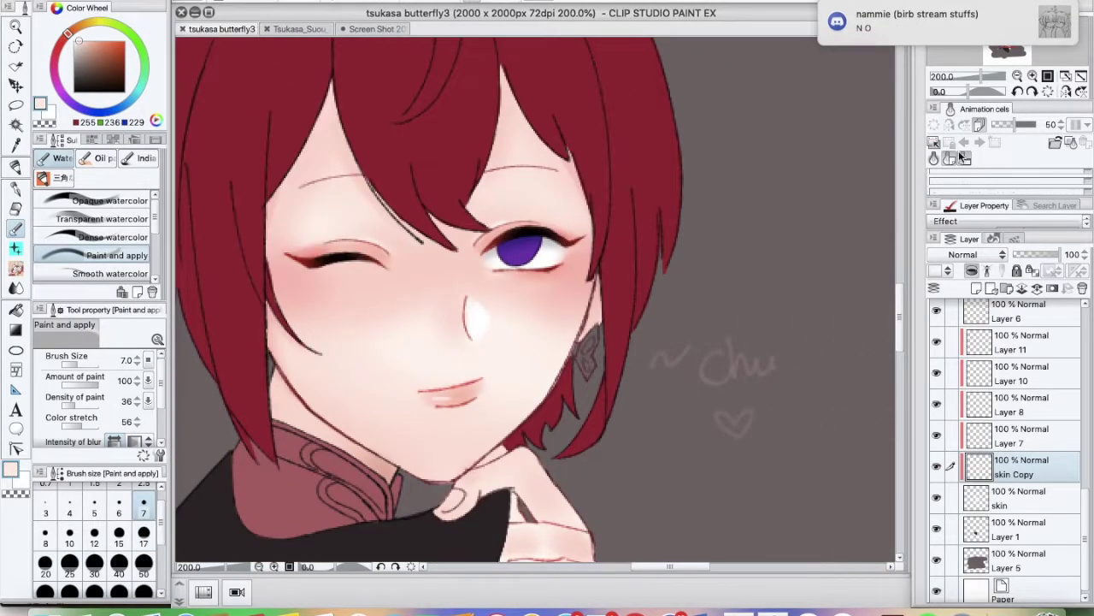
pyautogui.scroll(5, 1009, 445)
pyautogui.click(1022, 493)
pyautogui.press('super+plus')
pyautogui.press('super+plus')
# With the blending brush and sampled purples, paint soft iris shading and a highlight on a new layer
pyautogui.click(116, 67)
pyautogui.click(53, 177)
pyautogui.click(120, 240)
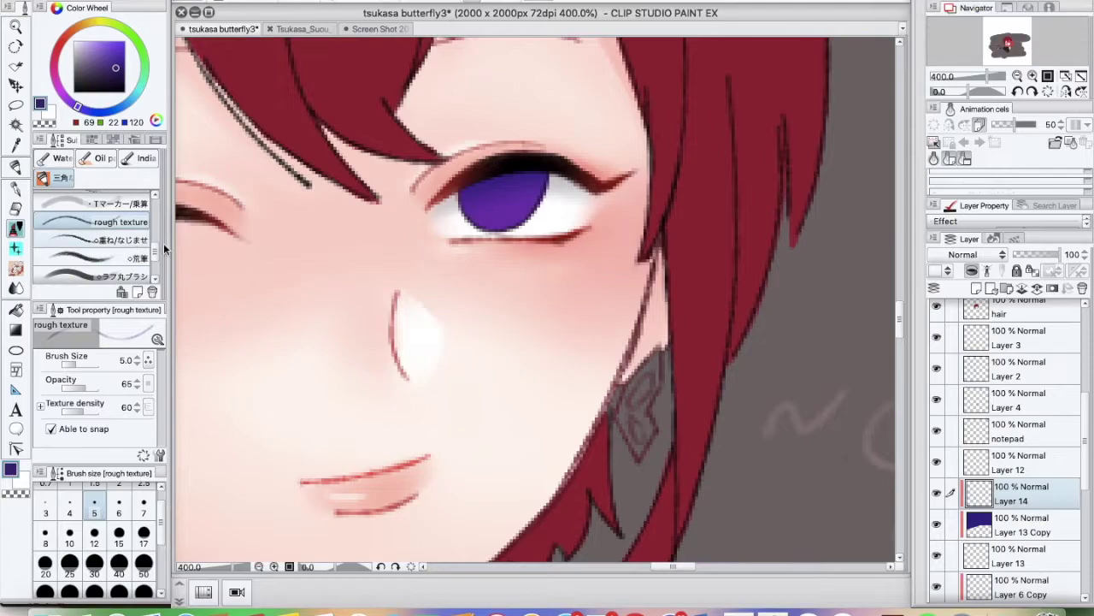
pyautogui.keyDown('alt'); pyautogui.click(540, 214); pyautogui.keyUp('alt')
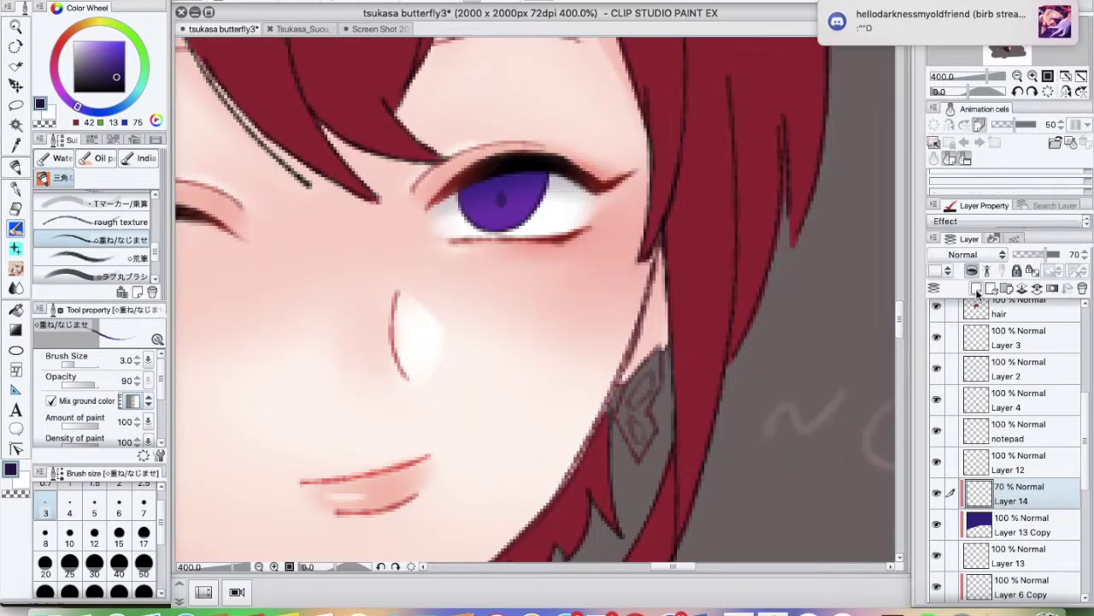
pyautogui.click(977, 290)
pyautogui.moveTo(472, 192); pyautogui.dragTo(489, 196)
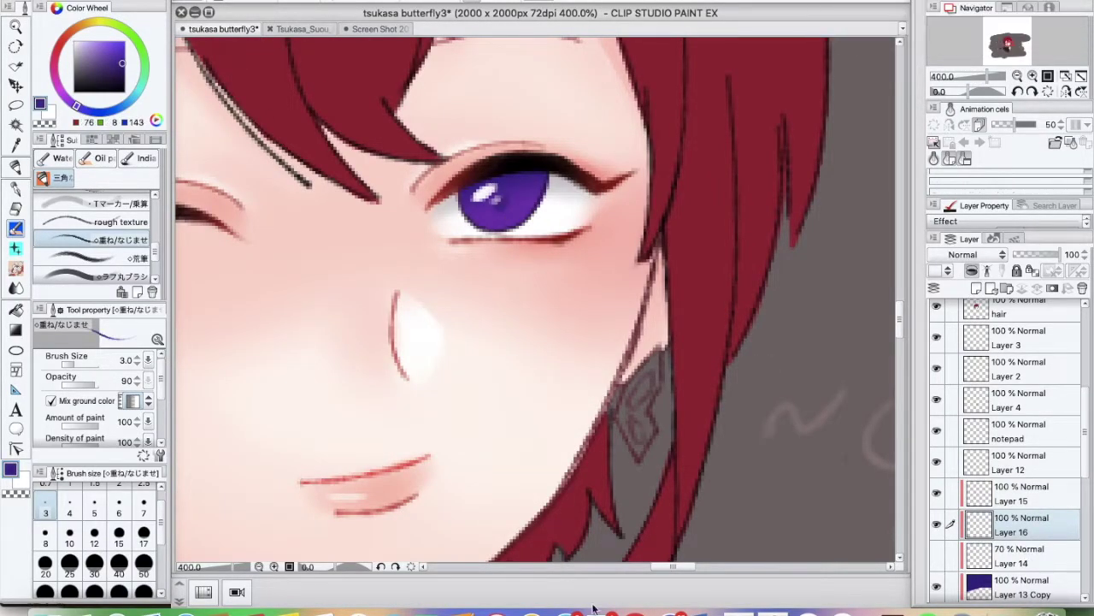
# Fine-tune the brush size for detail and zoom out to view the whole drawing
pyautogui.press('super+Tab')
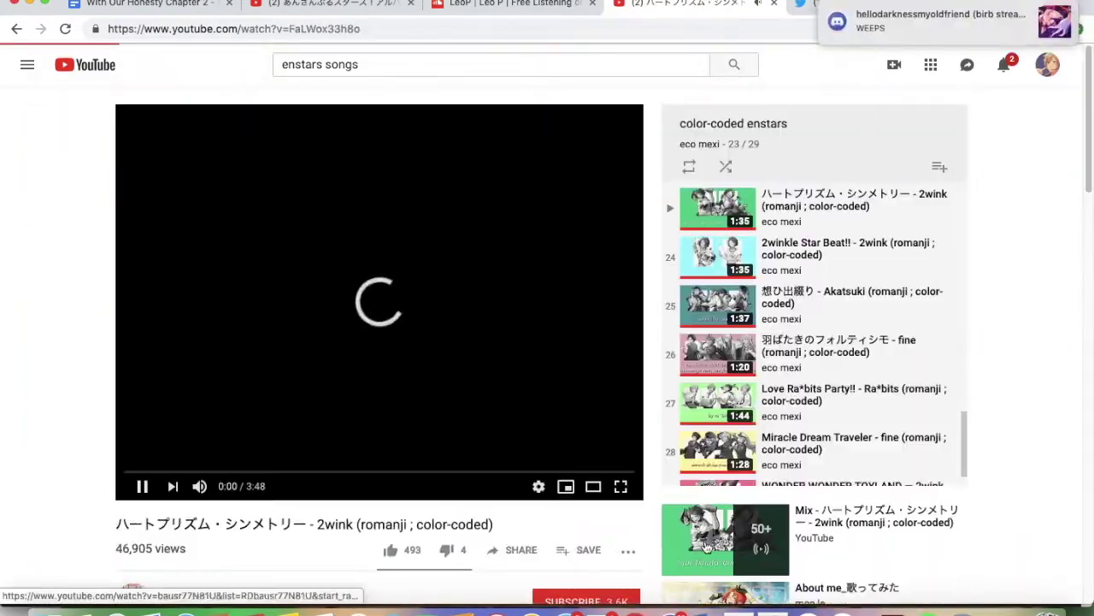
pyautogui.press('super+Tab')
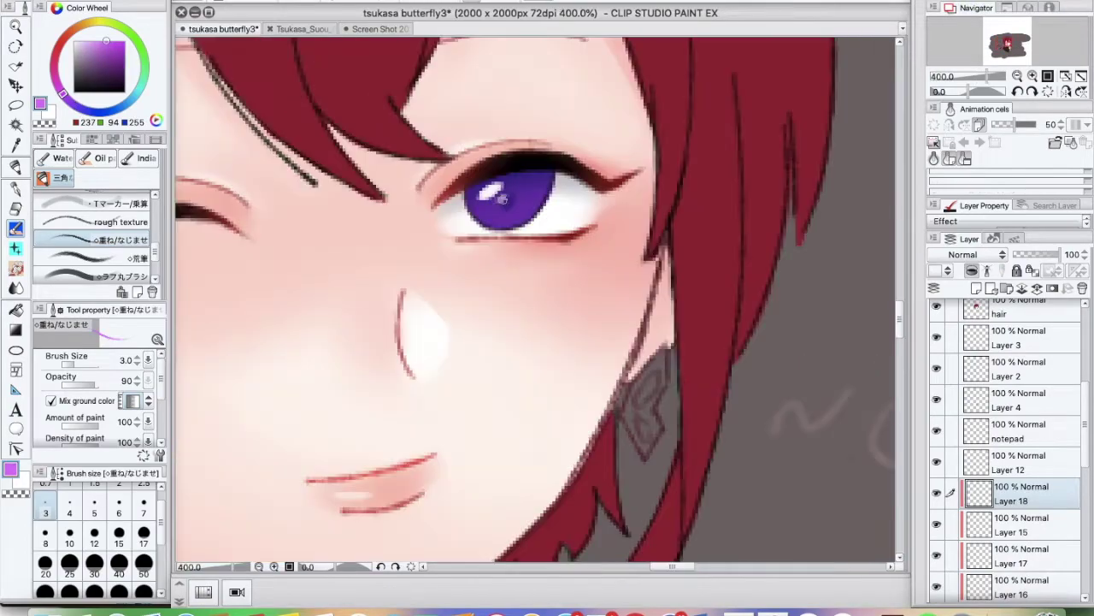
pyautogui.press('[')
pyautogui.press('[')
pyautogui.press('[')
pyautogui.press('[')
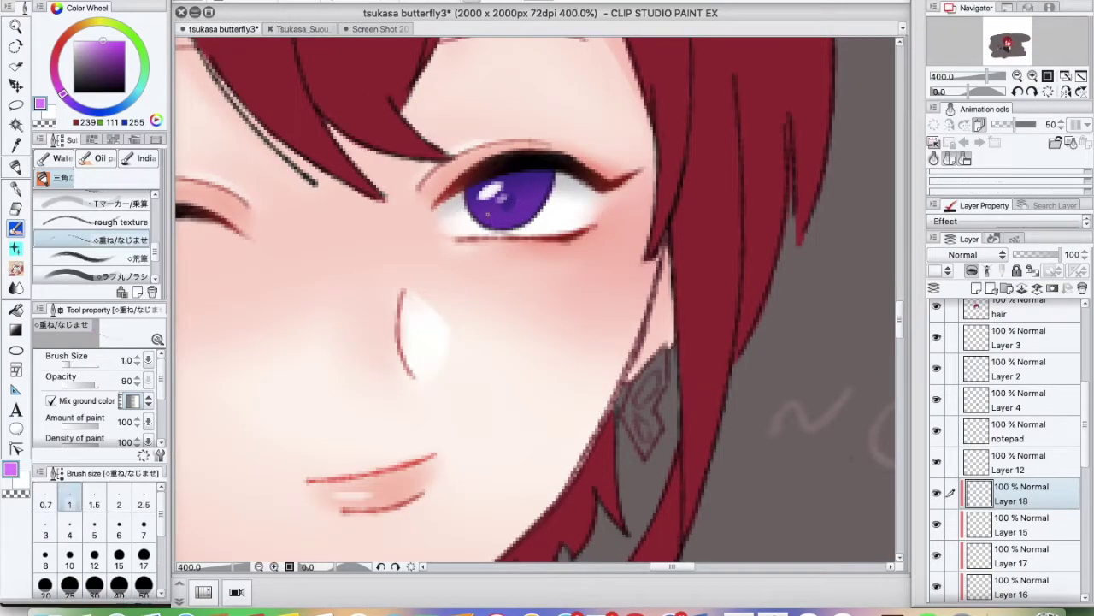
pyautogui.press(']')
pyautogui.press(']')
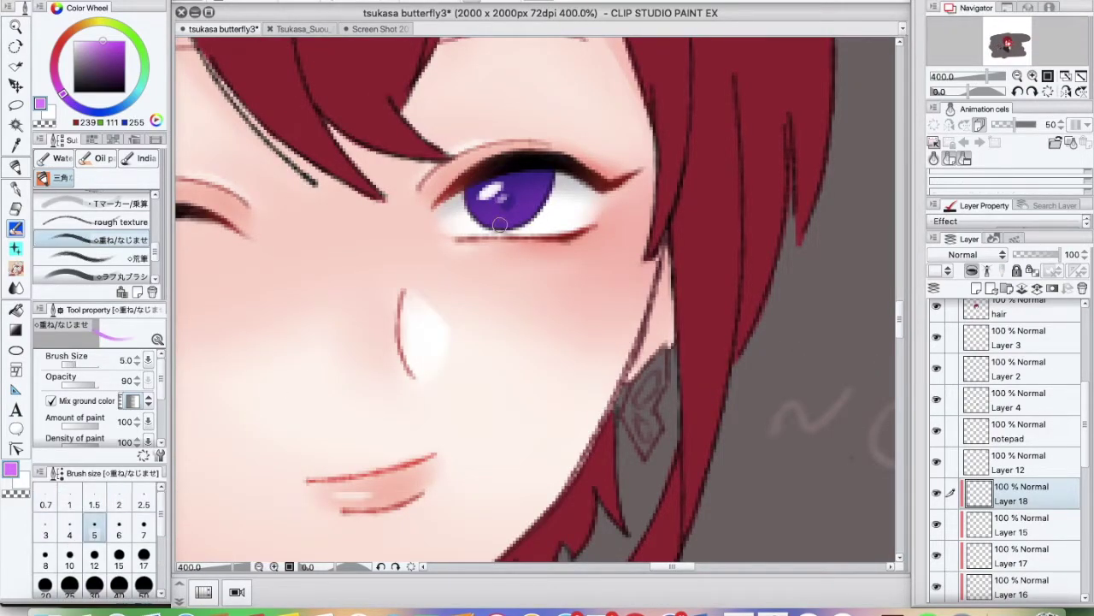
pyautogui.hotkey('ctrl', 'alt', '0')
# Cancel a stray transform and save the drawing
pyautogui.hotkey('ctrl', 't')
pyautogui.press('Escape')
pyautogui.hotkey('ctrl', 's')
pyautogui.scroll(-5, 979, 518)
# Select Layer 6 Copy and switch between the watercolour blending brush and a soft eraser
pyautogui.click(1005, 537)
pyautogui.keyDown('alt'); pyautogui.click(462, 256); pyautogui.keyUp('alt')
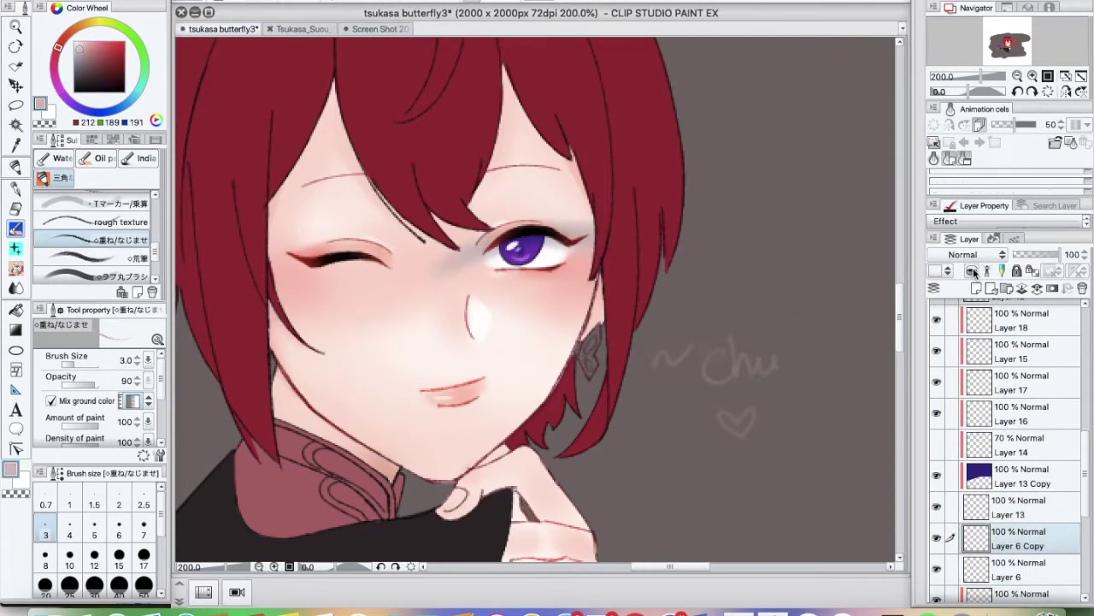
pyautogui.press('b')
pyautogui.hotkey('ctrl', '+')
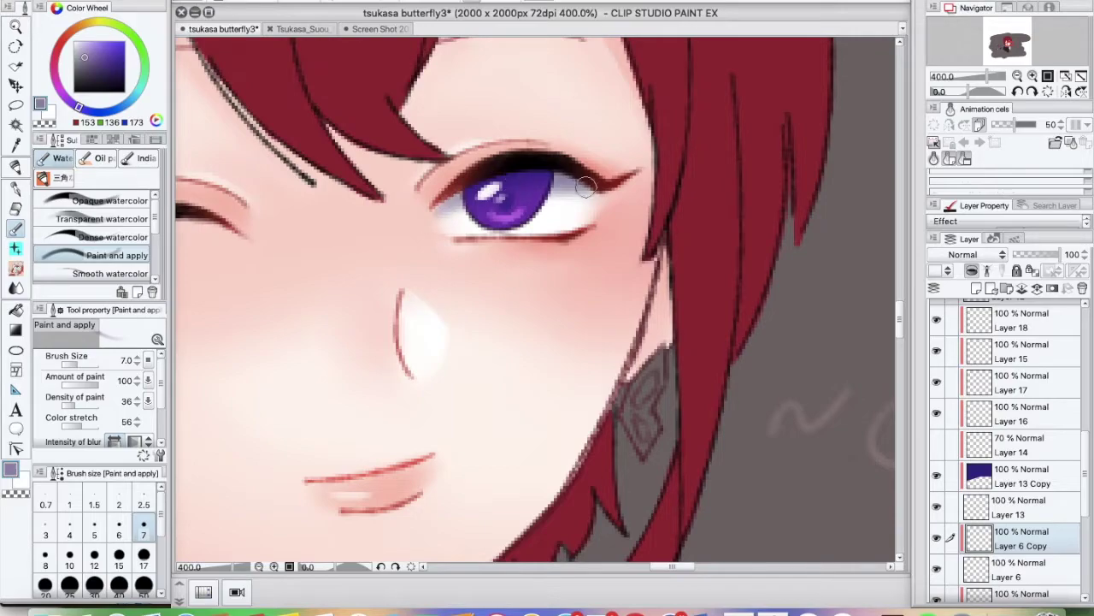
pyautogui.press('e')
pyautogui.hotkey('alt', '[')
# Save the drawing and select the hair layer
pyautogui.hotkey('ctrl', 'alt', '0')
pyautogui.hotkey('ctrl', 's')
pyautogui.scroll(5, 1053, 470)
pyautogui.click(1018, 407)
# Review the hair with the pen and hard eraser, zooming in and out
pyautogui.hotkey('ctrl', '+')
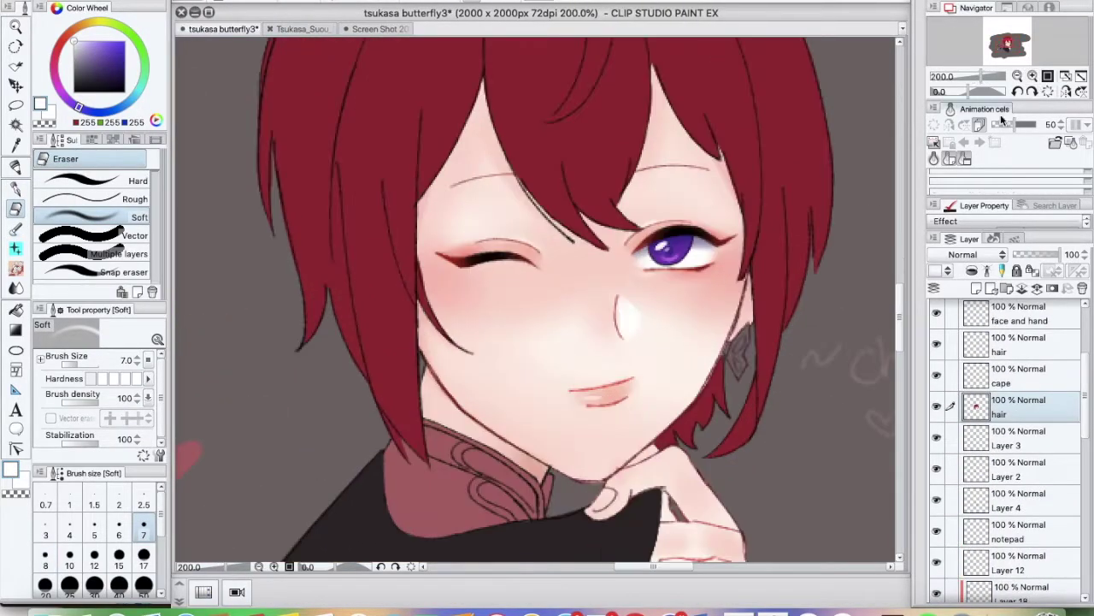
pyautogui.press('p')
pyautogui.press('super+Tab')
pyautogui.click(708, 608)
pyautogui.hotkey('ctrl', '-')
pyautogui.press('e')
pyautogui.hotkey('ctrl', '+')
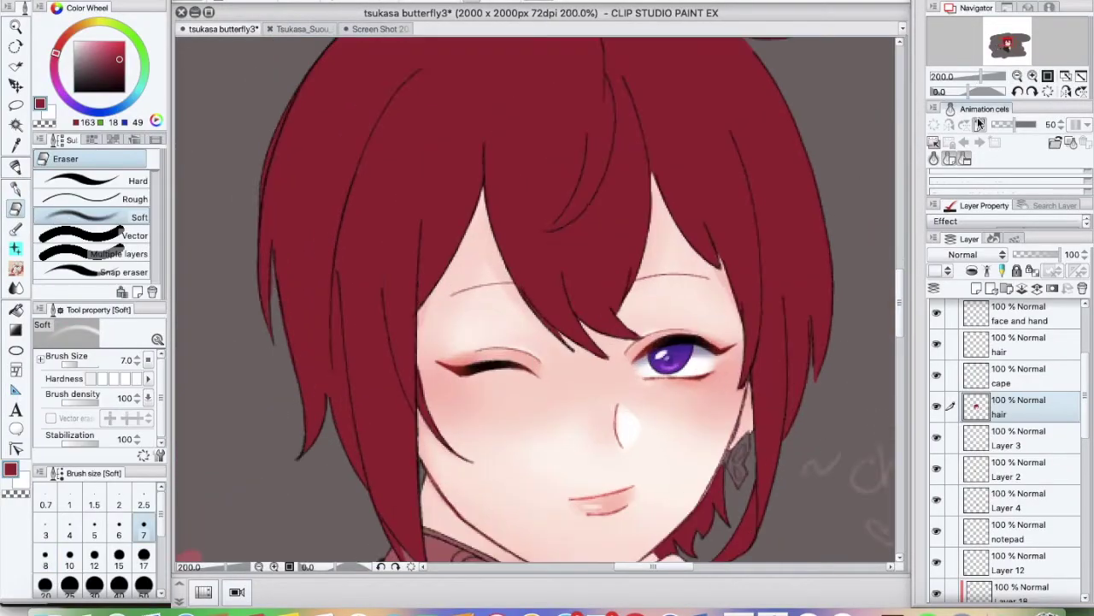
pyautogui.hotkey('ctrl', '-')
# Duplicate the hair layer and drag a dark gradient down over the top of the hair
pyautogui.click(176, 3)
pyautogui.press('Escape')
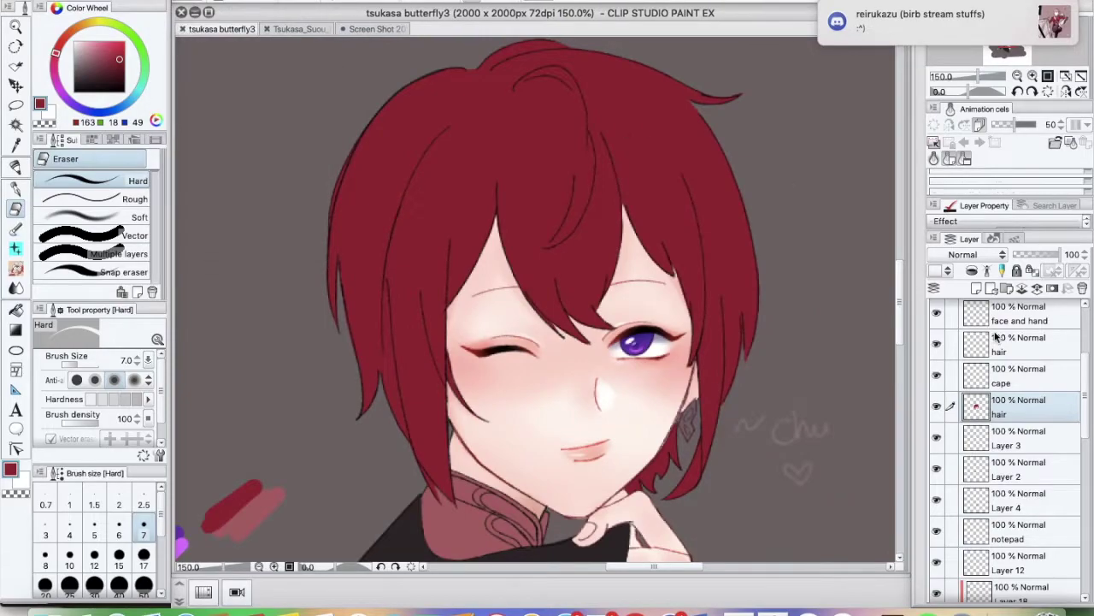
pyautogui.hotkey('ctrl', '-')
pyautogui.press('g')
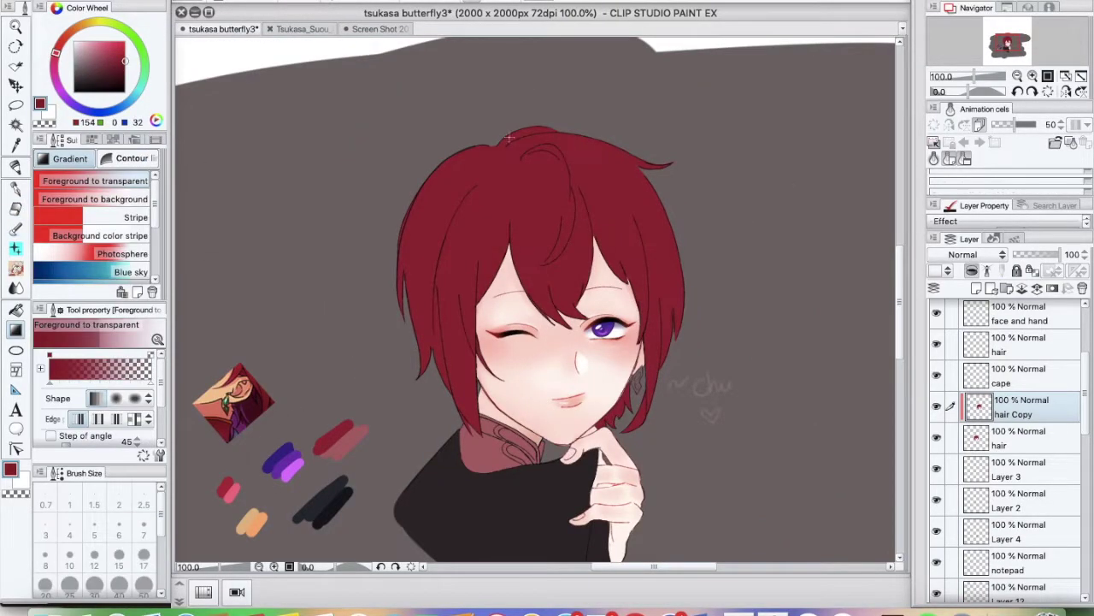
pyautogui.moveTo(528, 85); pyautogui.dragTo(547, 329)
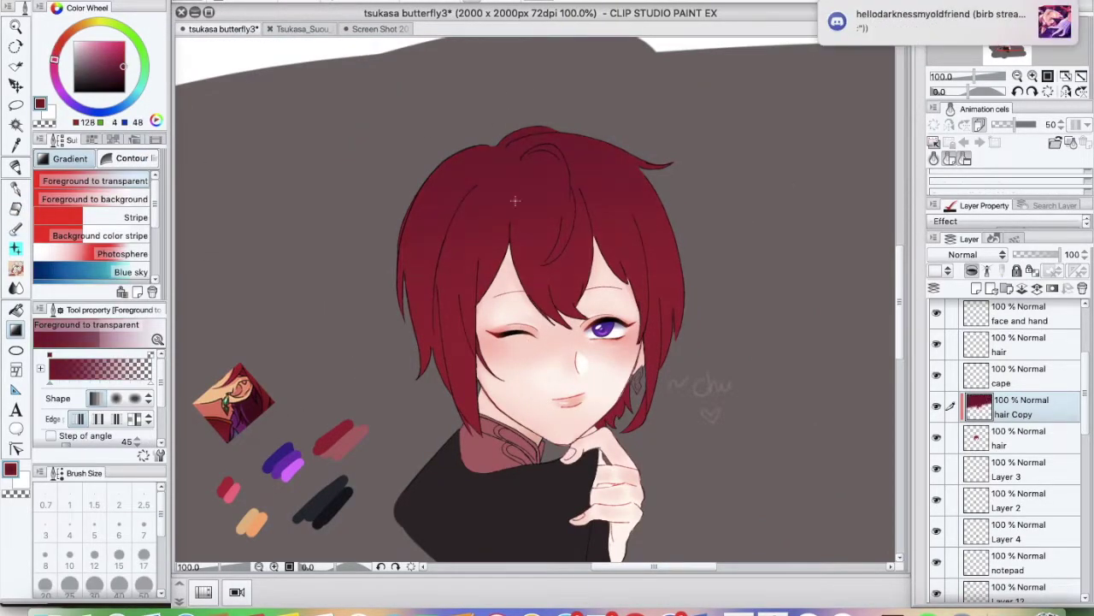
# Play the About me_歌ってみた video in YouTube, then return to the drawing
pyautogui.click(634, 606)
pyautogui.click(849, 328)
pyautogui.press('super+Tab')
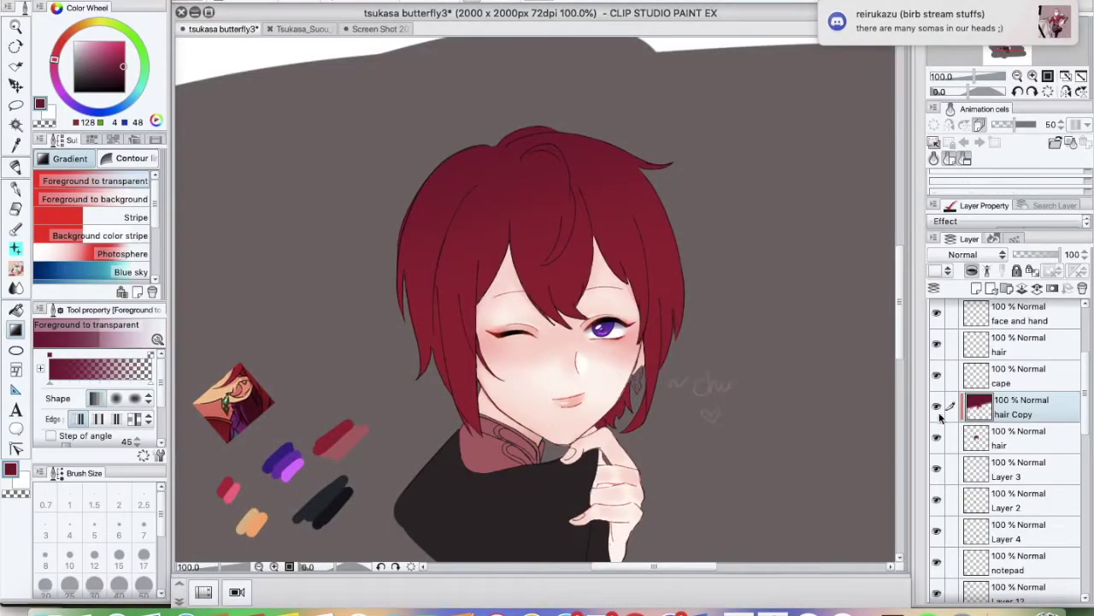
pyautogui.scroll(3, 1086, 370)
pyautogui.scroll(-1, 1092, 370)
# Undo a stray red stroke across the face and load a large near-black brush
pyautogui.click(1018, 363)
pyautogui.hotkey('ctrl', '+')
pyautogui.hotkey('ctrl', '+')
pyautogui.press('b')
pyautogui.moveTo(367, 306)
pyautogui.mouseDown()
pyautogui.moveTo(500, 454)
pyautogui.moveTo(513, 385)
pyautogui.mouseUp()
pyautogui.hotkey('ctrl', 'z')
pyautogui.hotkey('ctrl', 'z')
pyautogui.keyDown('alt'); pyautogui.click(496, 365); pyautogui.keyUp('alt')
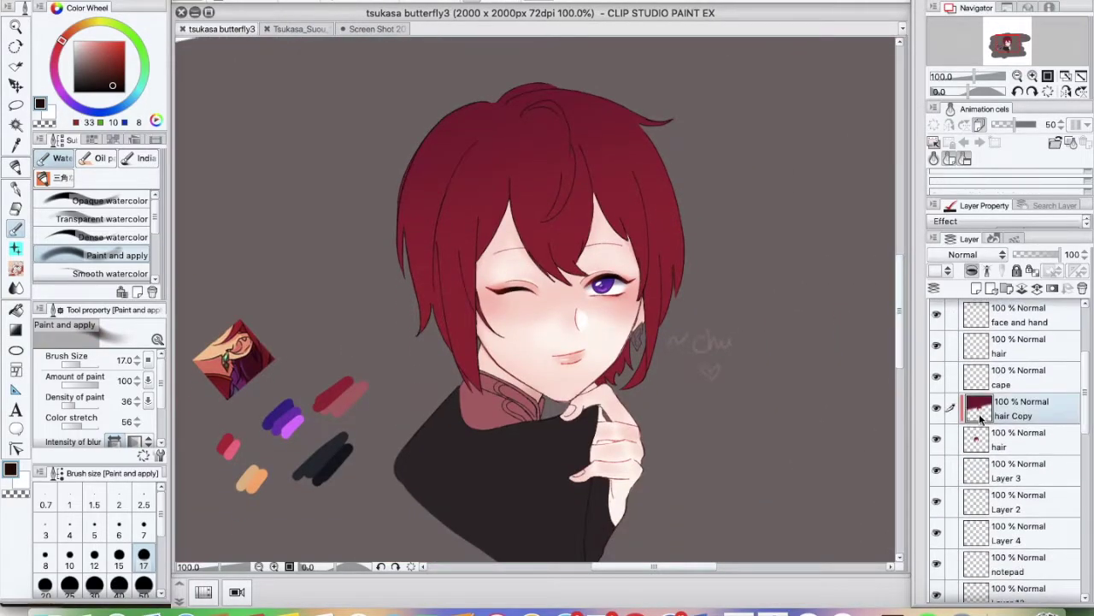
pyautogui.press(']')
pyautogui.press(']')
pyautogui.press(']')
pyautogui.press(']')
pyautogui.press(']')
pyautogui.press(']')
pyautogui.press(']')
pyautogui.press(']')
pyautogui.press(']')
pyautogui.press(']')
# Finish the 'Ty for reminder' note and add 'slorp' with a hatched bottle doodle
pyautogui.keyDown('alt'); pyautogui.click(529, 321); pyautogui.keyUp('alt')
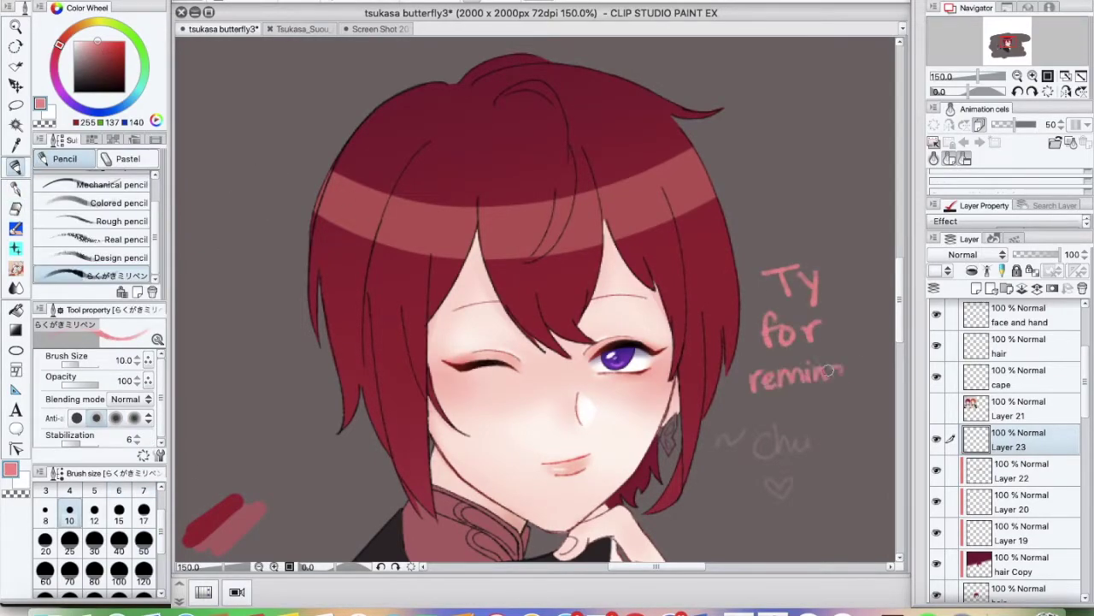
pyautogui.moveTo(838, 373); pyautogui.dragTo(872, 366)
pyautogui.moveTo(812, 175); pyautogui.dragTo(829, 209)
pyautogui.moveTo(841, 133); pyautogui.dragTo(855, 118)
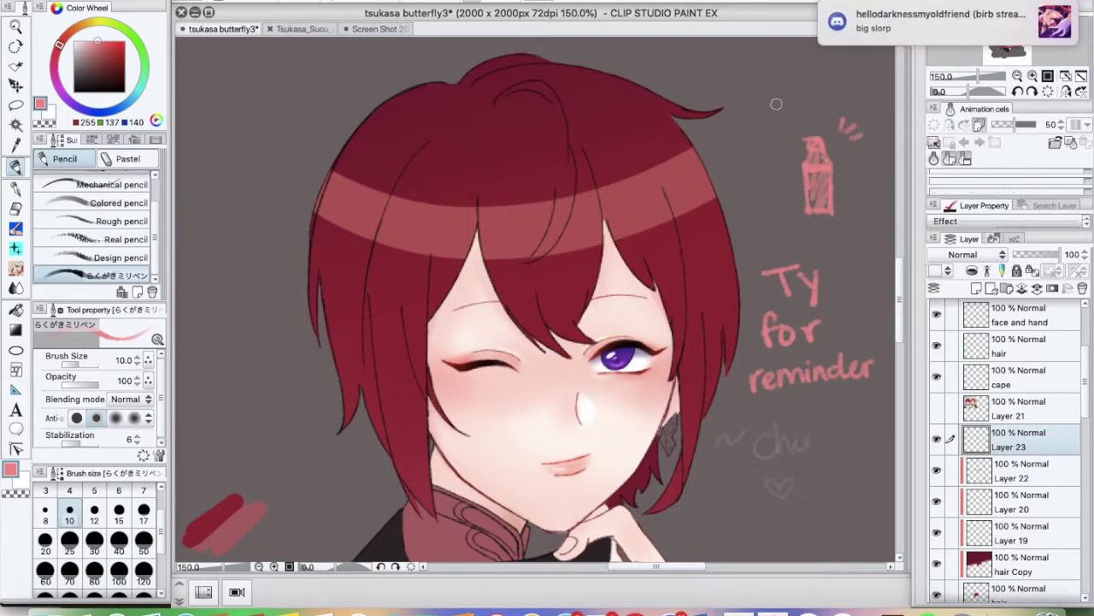
pyautogui.moveTo(758, 82); pyautogui.dragTo(833, 86)
pyautogui.click(1018, 470)
pyautogui.click(16, 209)
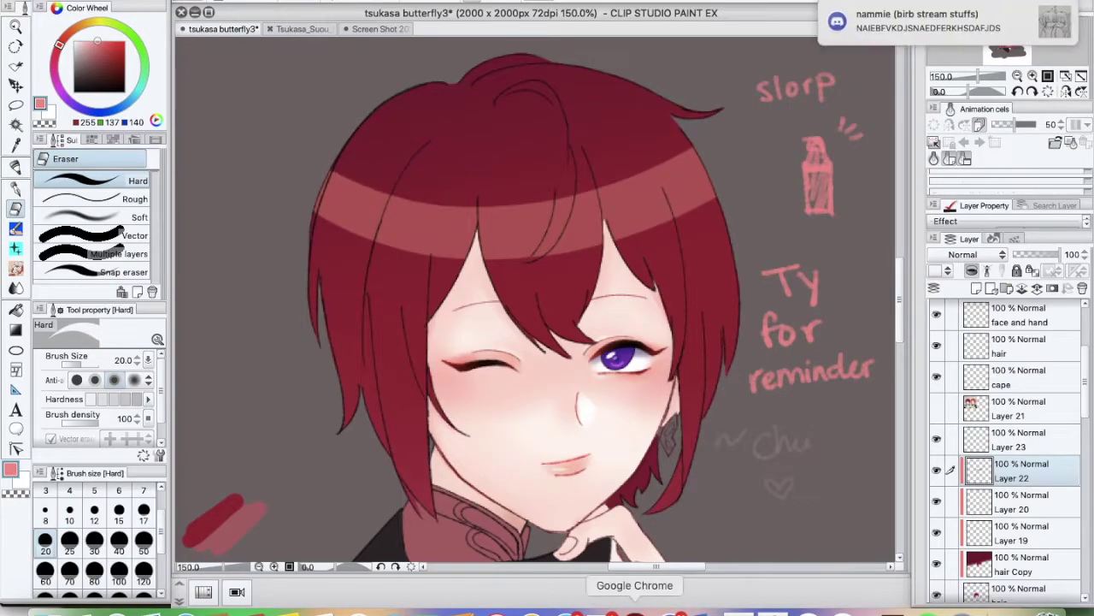
# In YouTube, search 'taemin thirsty japanese' and play the first result
pyautogui.click(635, 609)
pyautogui.scroll(-15, 838, 370)
pyautogui.click(838, 369)
pyautogui.click(491, 64)
pyautogui.write('taemin thirsty japanese')
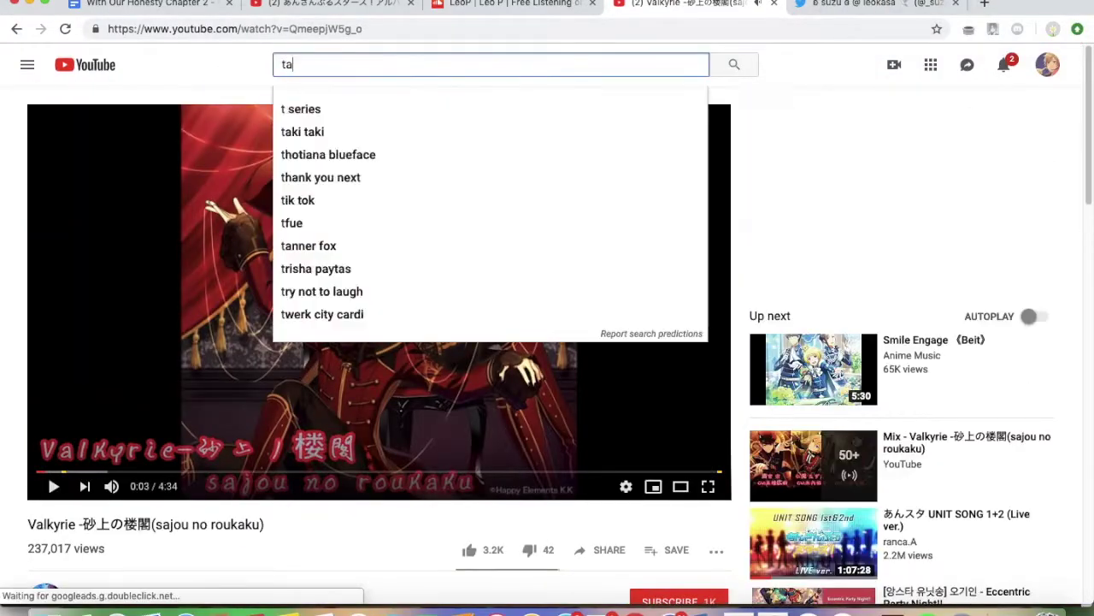
pyautogui.press('Return')
pyautogui.click(507, 152)
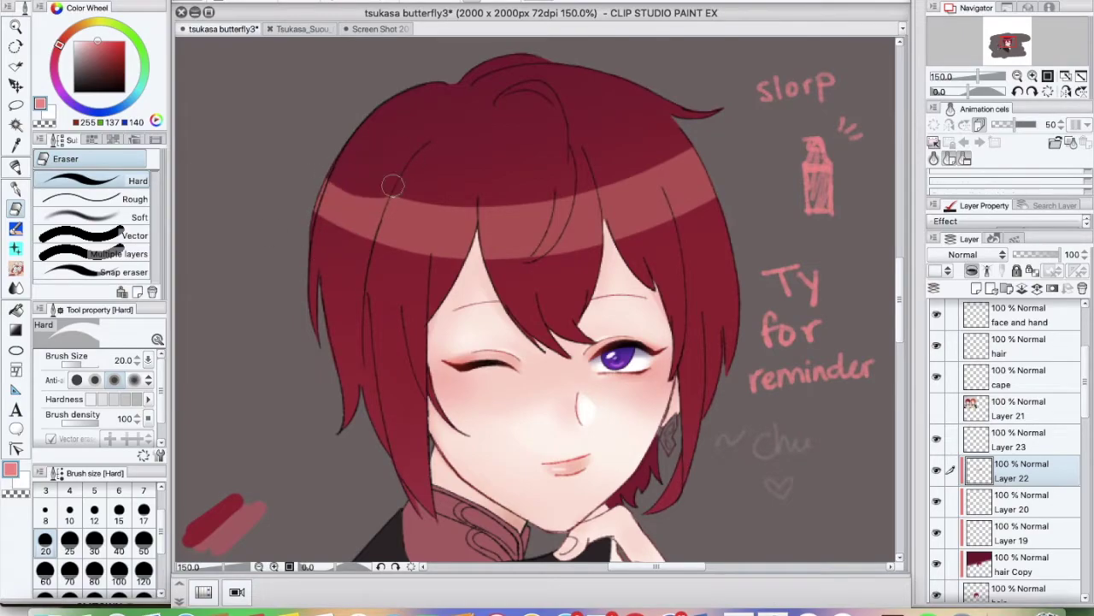
# Erase a scallop into the hair highlight band and send 'y taemin' in the chat
pyautogui.moveTo(406, 201)
pyautogui.mouseDown()
pyautogui.moveTo(385, 262)
pyautogui.moveTo(454, 223)
pyautogui.mouseUp()
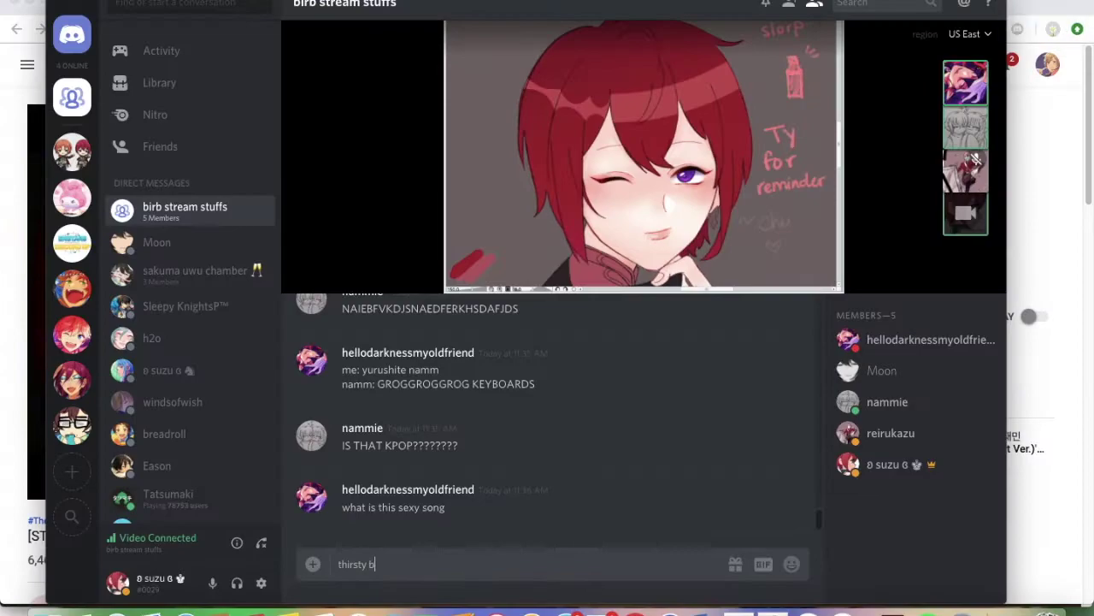
pyautogui.write('y taemin')
pyautogui.press('Return')
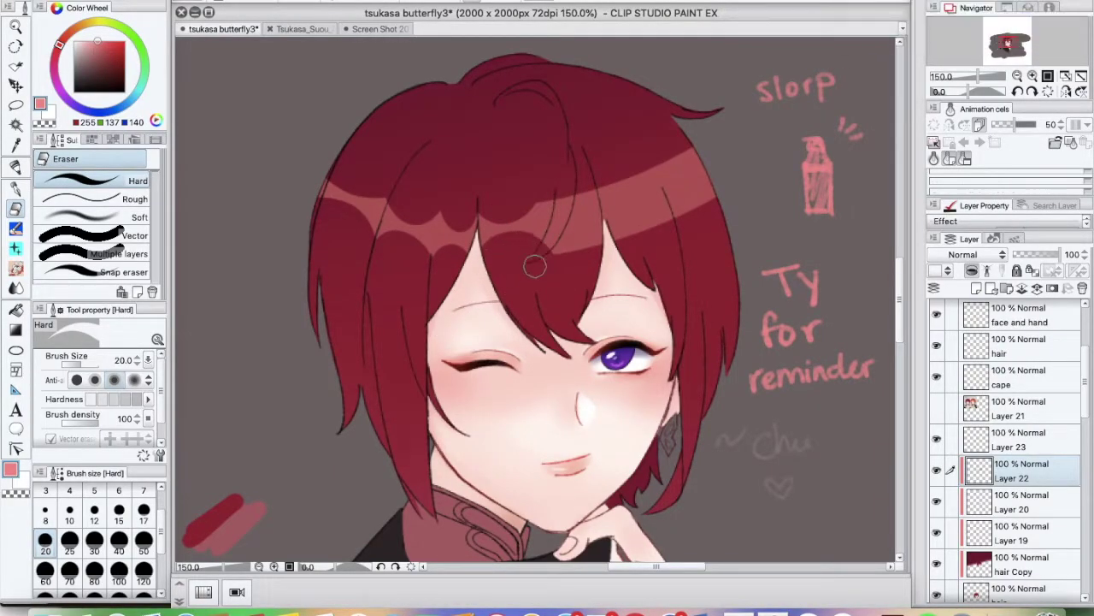
# Sample the hair's dark red and finish writing the word 'thirsty'
pyautogui.press('p')
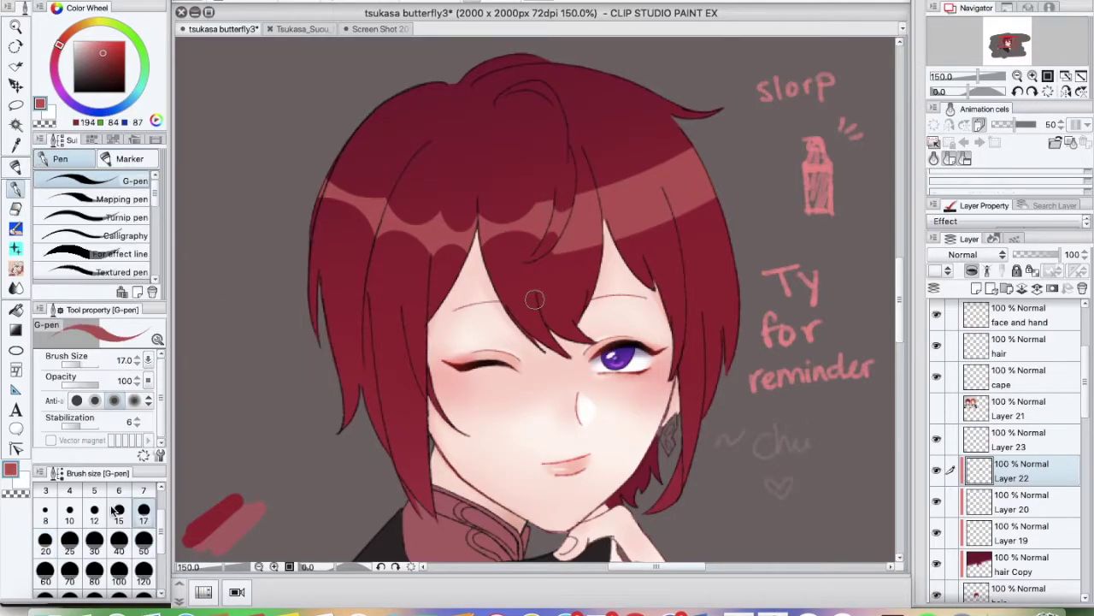
pyautogui.keyDown('alt'); pyautogui.click(551, 182); pyautogui.keyUp('alt')
pyautogui.press('e')
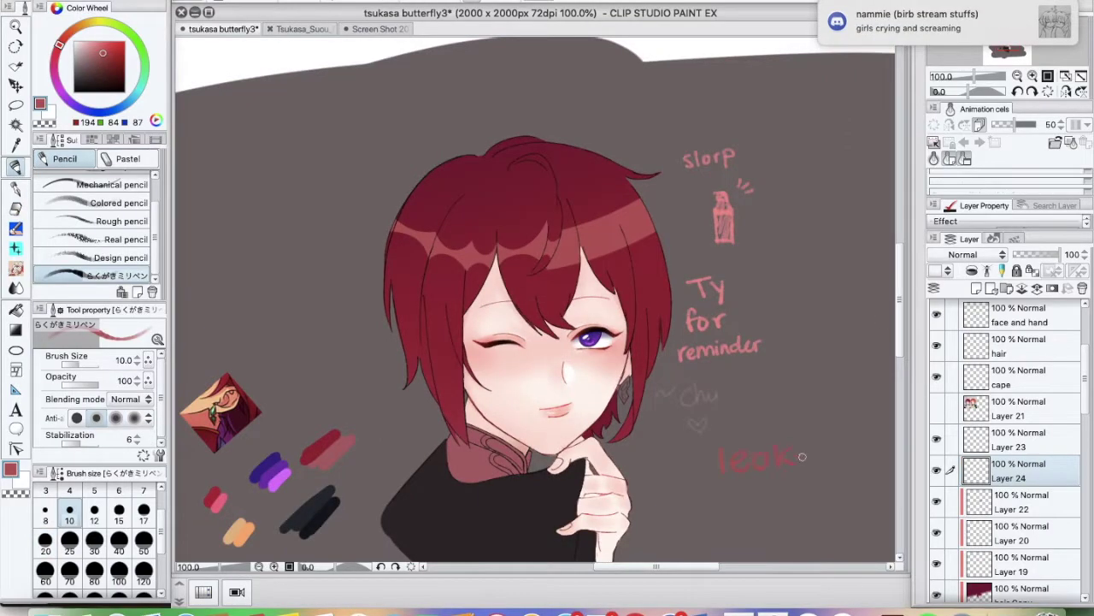
pyautogui.moveTo(780, 510); pyautogui.dragTo(880, 544)
# On Layer 22, erase another scallop into the hair highlight band
pyautogui.click(988, 511)
pyautogui.press('e')
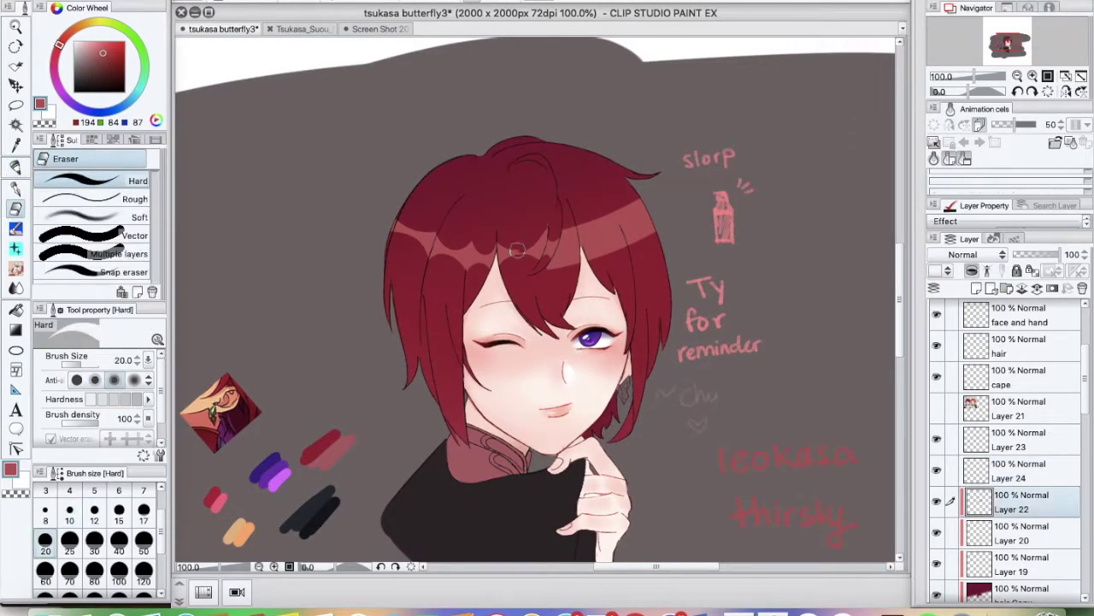
pyautogui.hotkey('ctrl', '+')
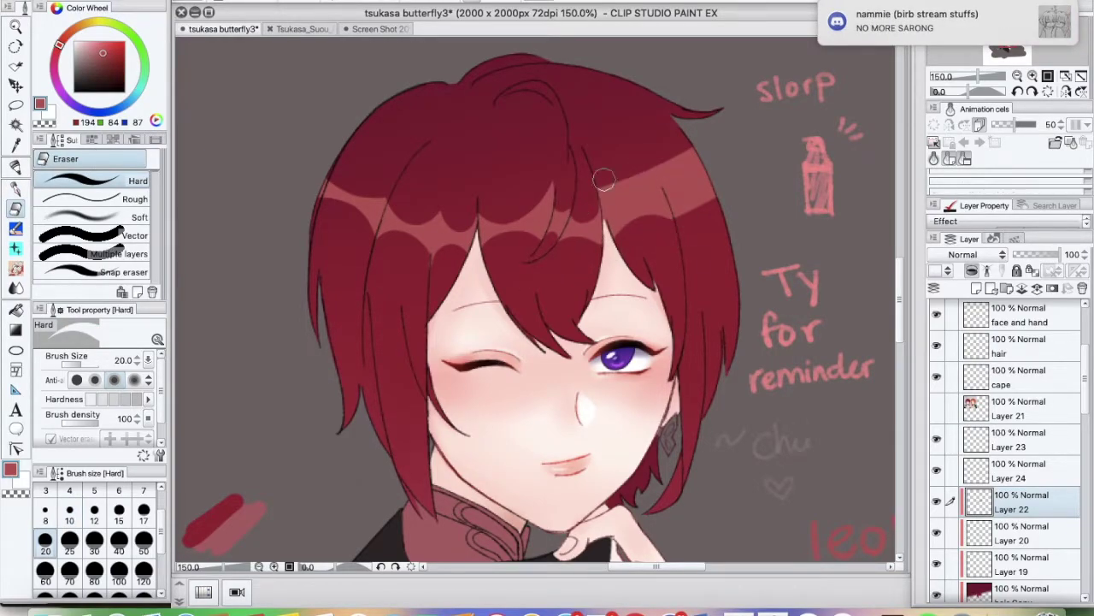
pyautogui.moveTo(617, 182); pyautogui.dragTo(645, 171)
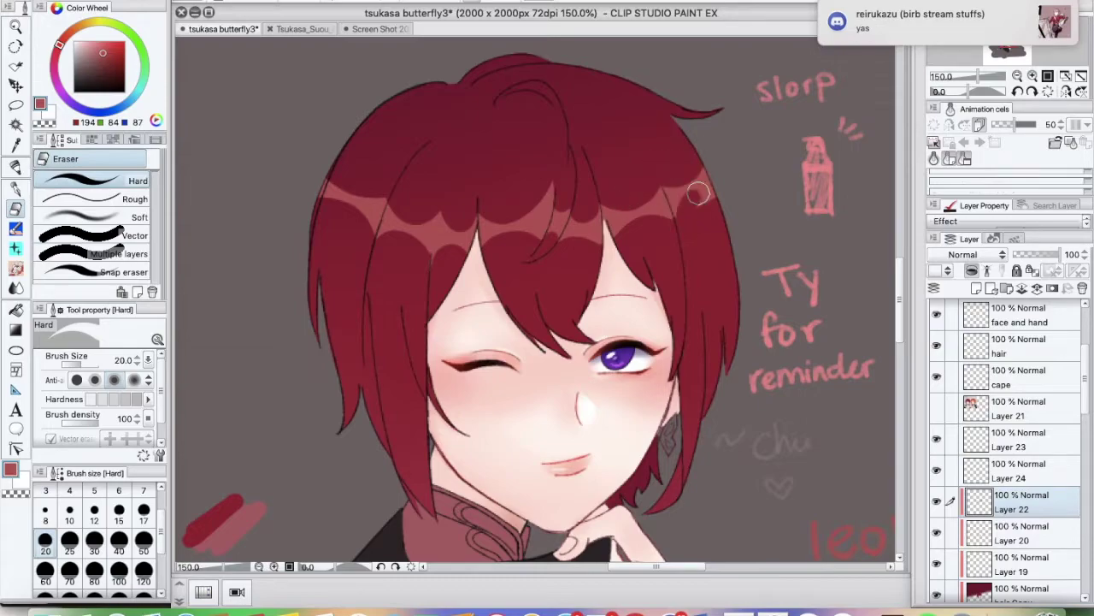
pyautogui.press('b')
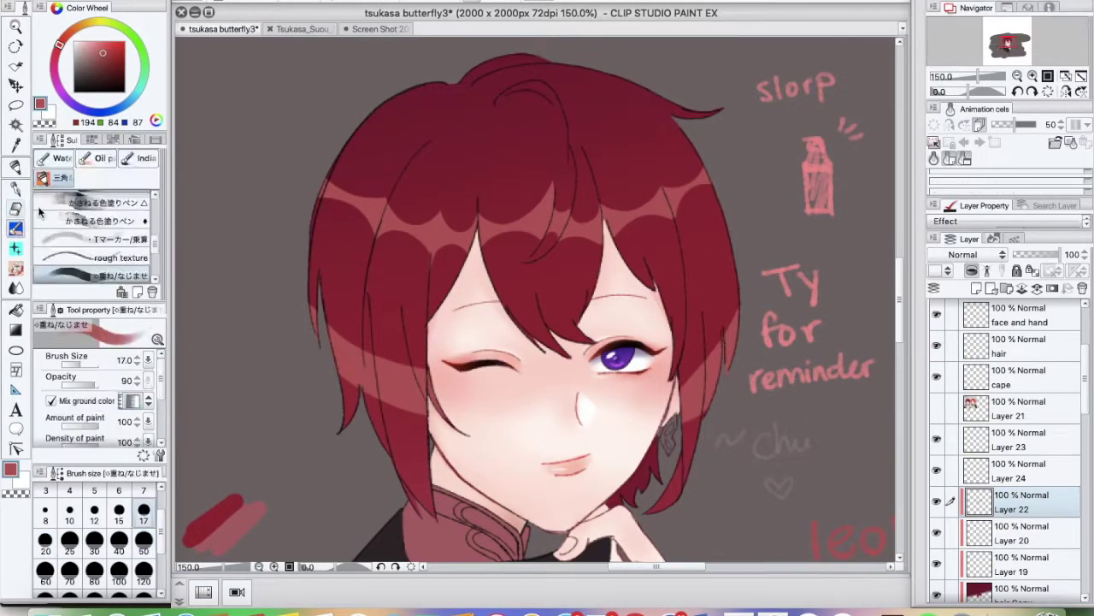
# Return from YouTube, switch to the freehand lasso, and zoom out to the whole drawing
pyautogui.press('super+Tab')
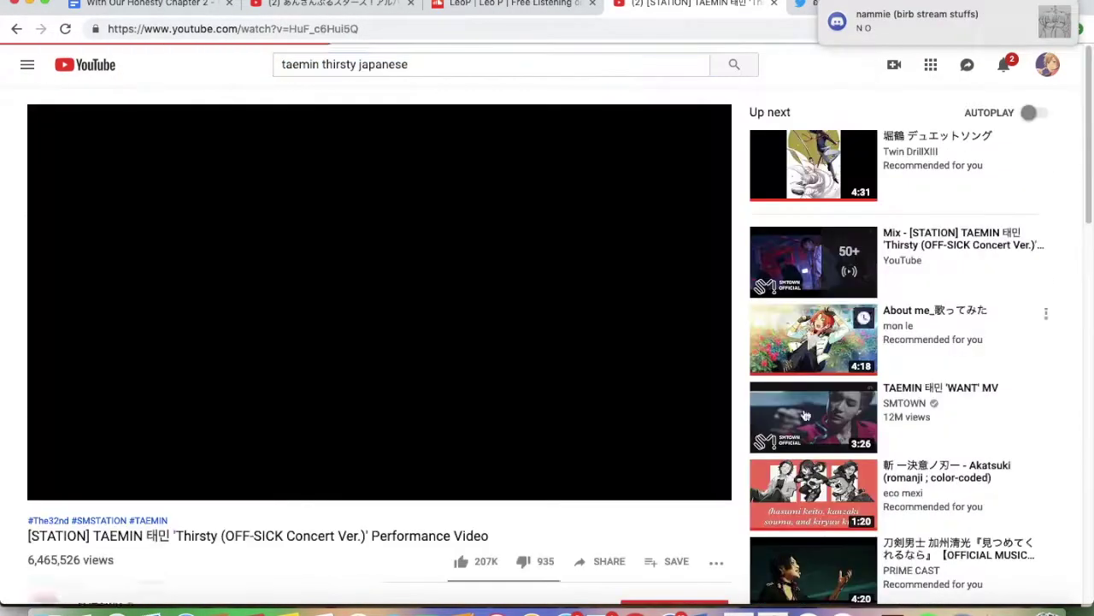
pyautogui.press('super+Tab')
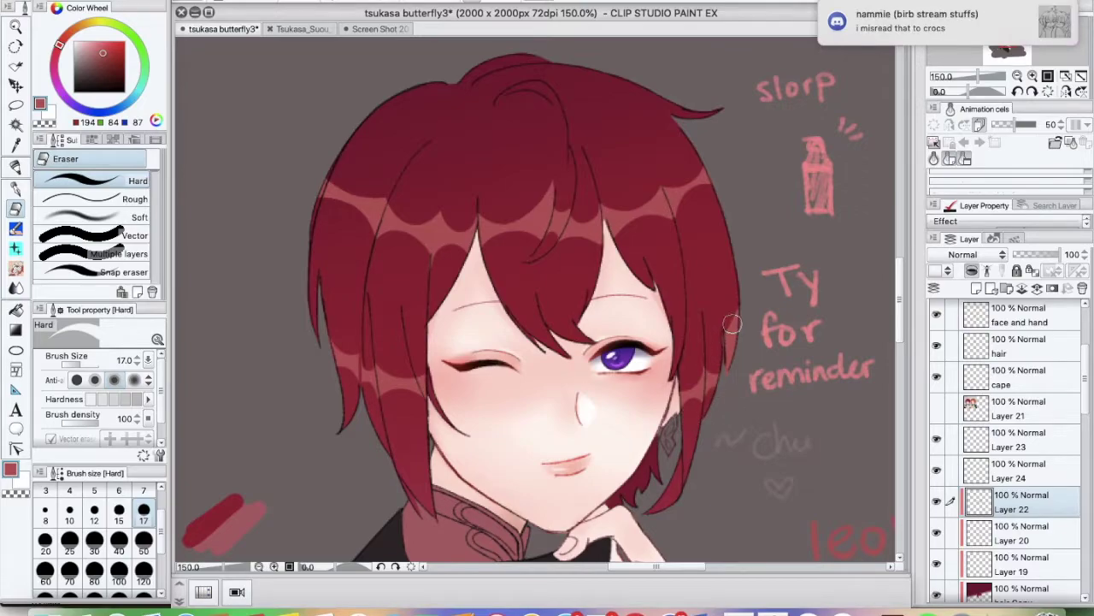
pyautogui.press('p')
pyautogui.press('m')
pyautogui.press('super+minus')
pyautogui.press('super+minus')
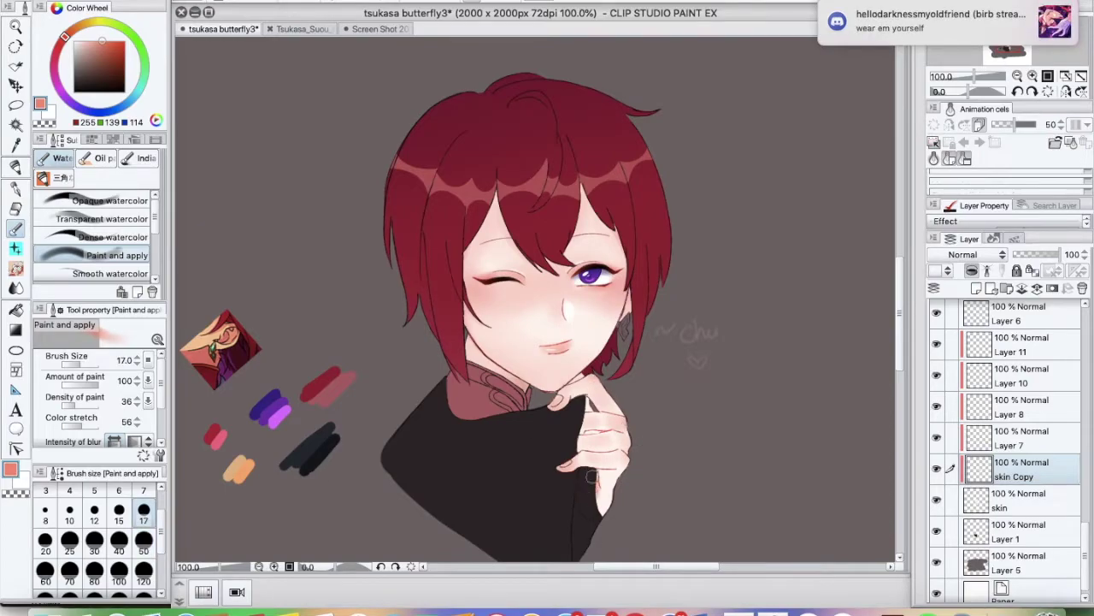
# On a new layer, fill the earring with orange using the pen at size 10
pyautogui.click(69, 519)
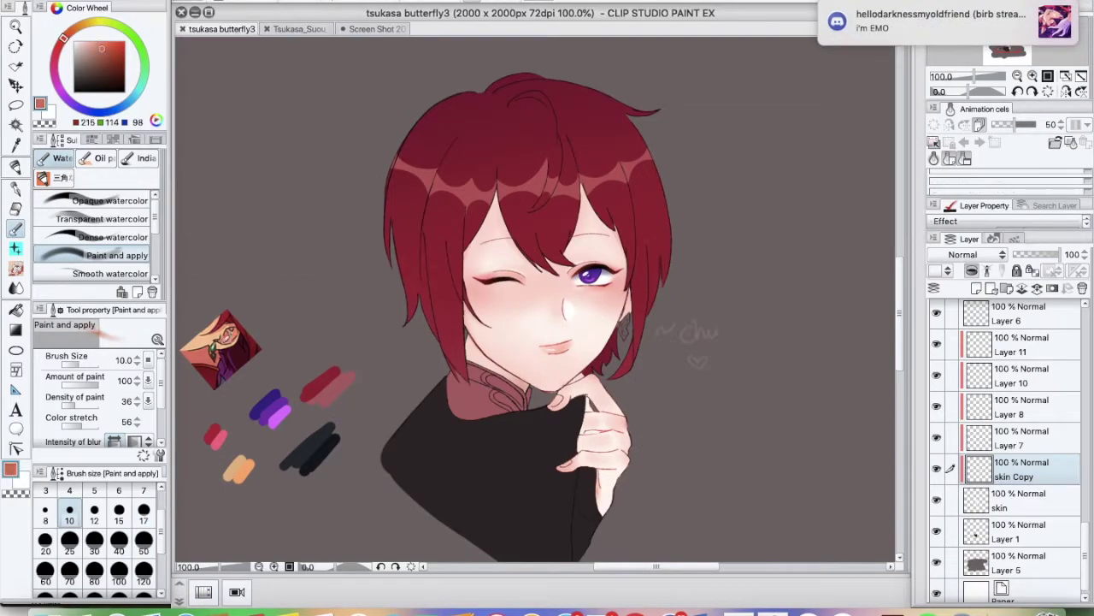
pyautogui.press('super+shift+n')
pyautogui.press('super+plus')
pyautogui.press('p')
pyautogui.keyDown('alt'); pyautogui.click(269, 403); pyautogui.keyUp('alt')
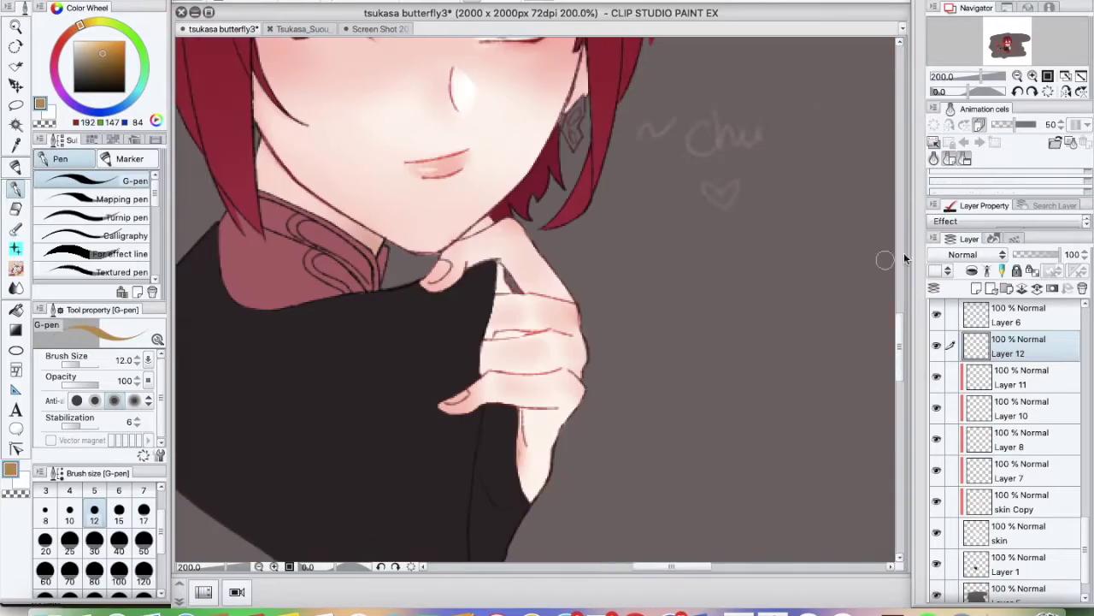
pyautogui.scroll(5, 905, 258)
pyautogui.moveTo(570, 326); pyautogui.dragTo(575, 342)
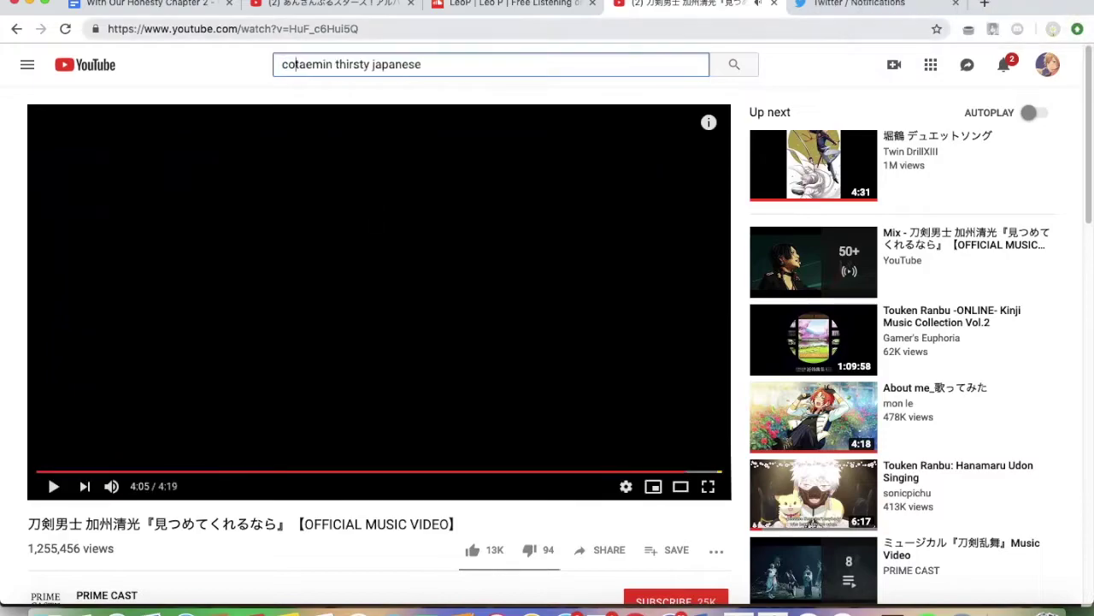
# Search YouTube for 'convience store japanese song' and scroll through the results
pyautogui.press('super+a')
pyautogui.write('convience store')
pyautogui.press('Return')
pyautogui.write('japan')
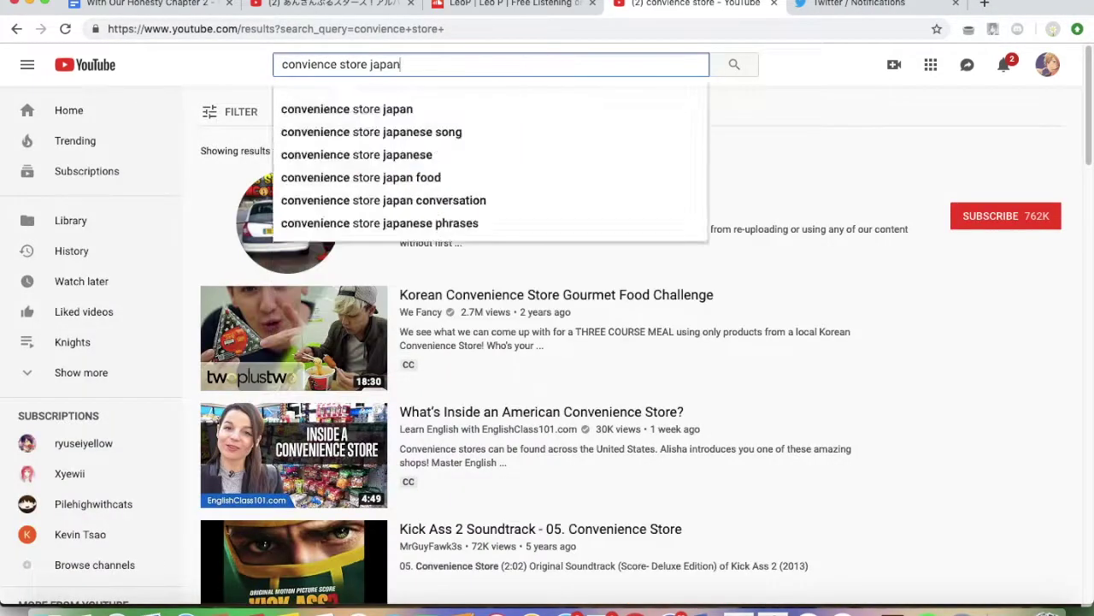
pyautogui.write('ese song')
pyautogui.press('Return')
pyautogui.scroll(-5, 513, 461)
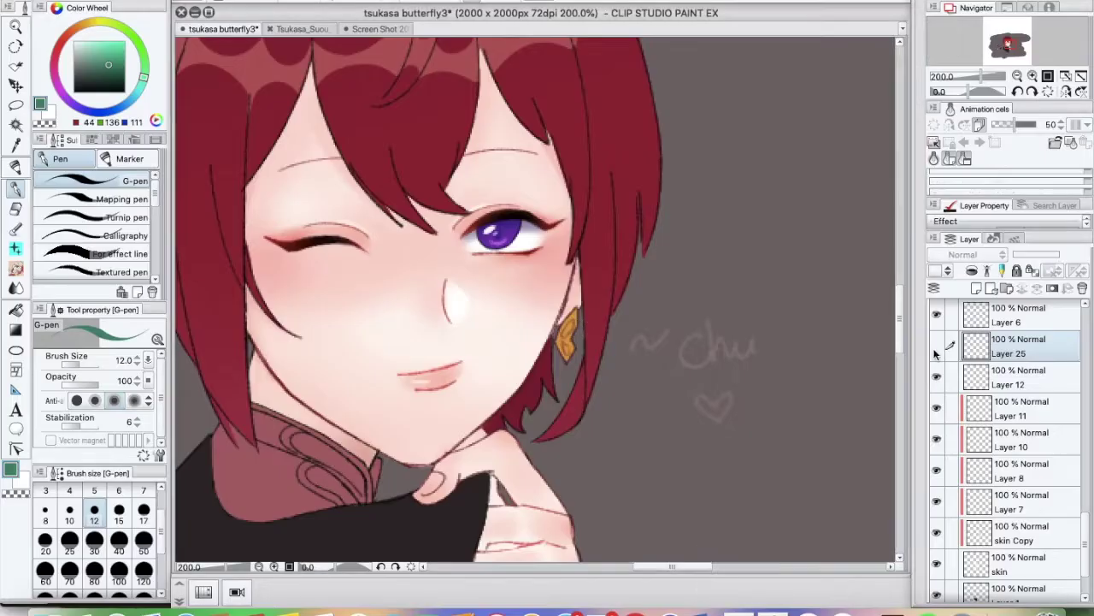
pyautogui.scroll(1, 590, 359)
pyautogui.scroll(-5, 598, 357)
pyautogui.scroll(5, 587, 367)
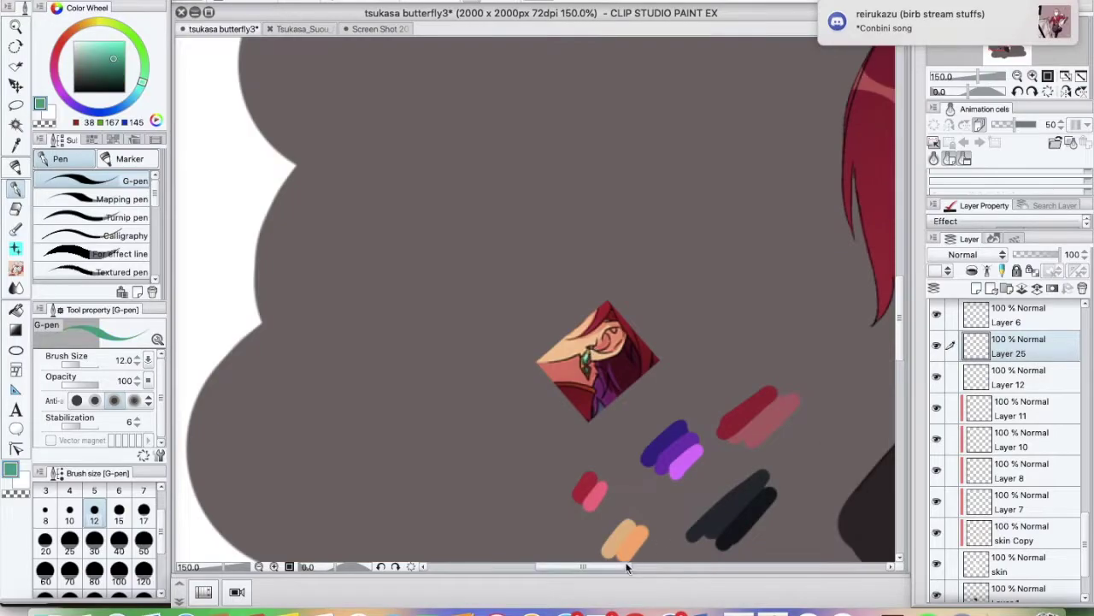
# Add a teal gem to the earring and save the drawing
pyautogui.moveTo(541, 363); pyautogui.dragTo(551, 356)
pyautogui.press('super+s')
pyautogui.scroll(-6, 534, 395)
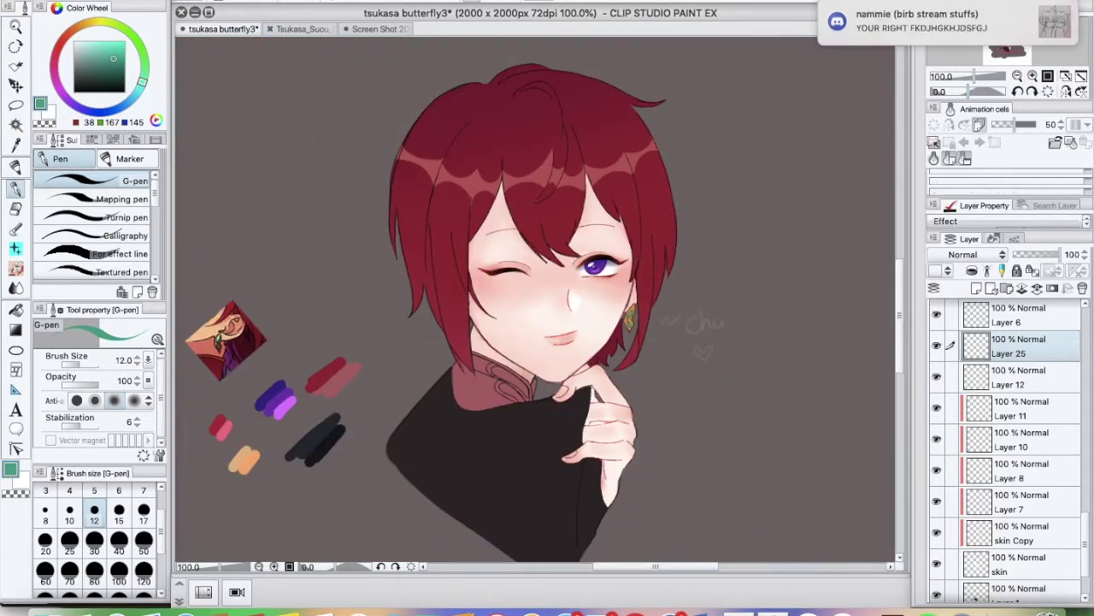
pyautogui.scroll(2, 534, 395)
pyautogui.scroll(5, 1009, 428)
# Select the color ref layer, add a new layer above the hair, and pick dark red
pyautogui.click(981, 387)
pyautogui.click(1017, 508)
pyautogui.click(977, 288)
# Enlarge the brush to size 120 and switch to the watercolour blending brush
pyautogui.keyDown('alt'); pyautogui.click(402, 257); pyautogui.keyUp('alt')
pyautogui.click(144, 581)
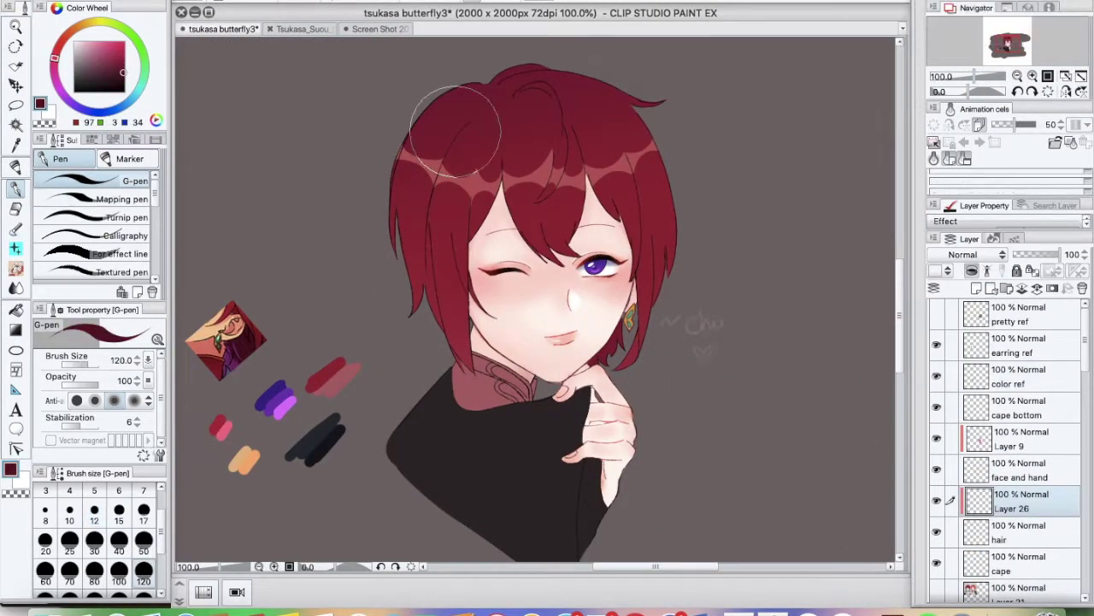
pyautogui.press('b')
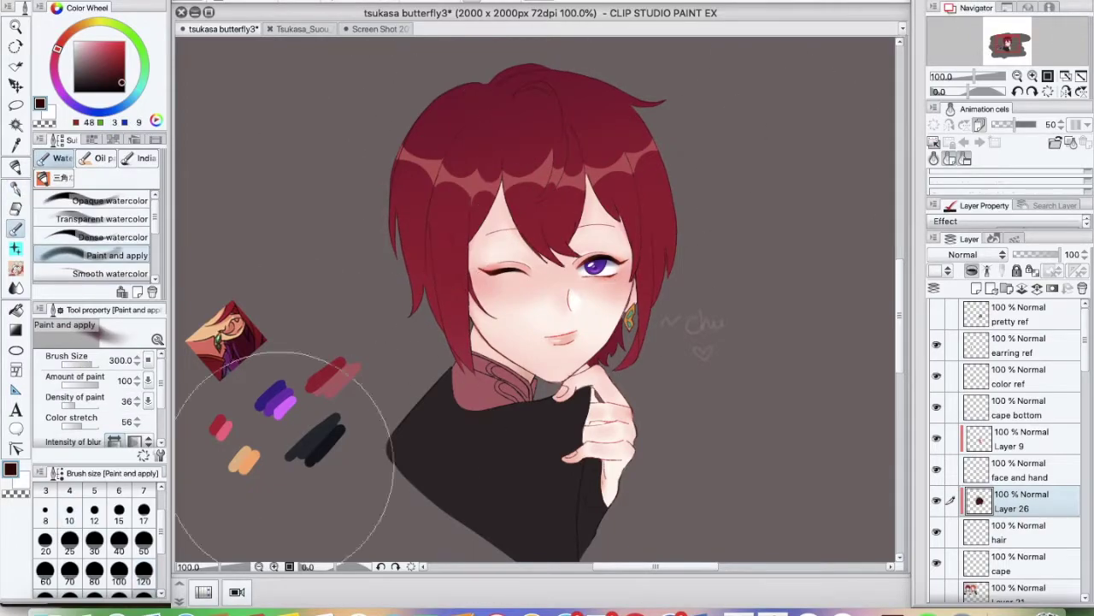
pyautogui.scroll(-8, 1085, 359)
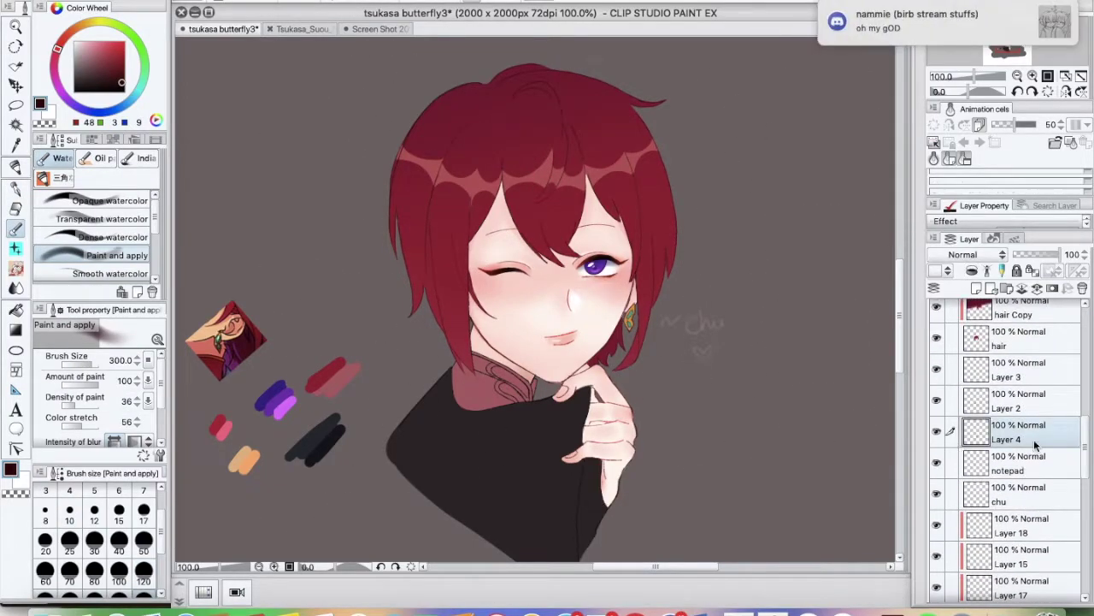
# Sample a deeper skin tone on skin Copy, zoom in on the hand, and select Layer 1
pyautogui.click(1018, 476)
pyautogui.keyDown('alt'); pyautogui.click(598, 500); pyautogui.keyUp('alt')
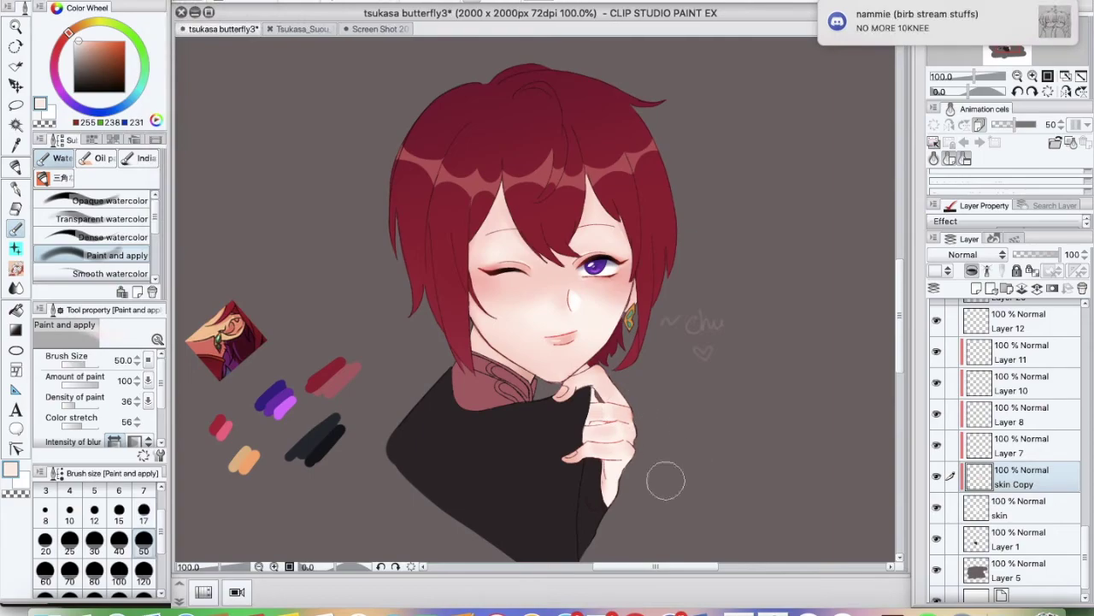
pyautogui.click(1033, 76)
pyautogui.click(1033, 76)
pyautogui.press('p')
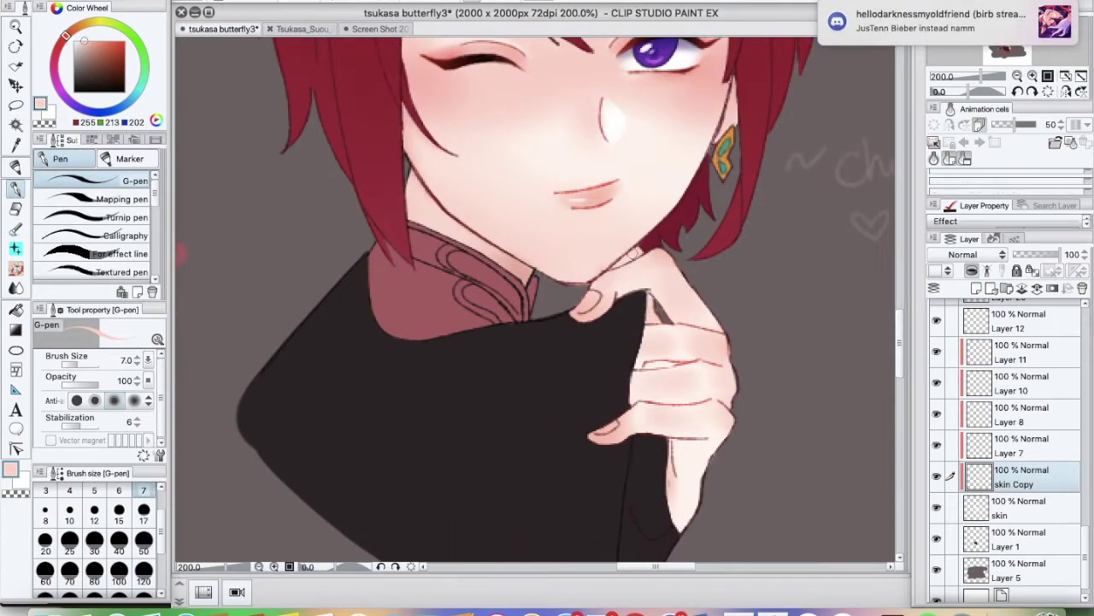
pyautogui.keyDown('ctrl'); pyautogui.keyDown('shift'); pyautogui.click(641, 298); pyautogui.keyUp('shift'); pyautogui.keyUp('ctrl')
pyautogui.keyDown('alt'); pyautogui.click(641, 298); pyautogui.keyUp('alt')
# Touch up the hand lines with the hard eraser and save the drawing
pyautogui.hotkey('ctrl', '-')
pyautogui.hotkey('ctrl', '-')
pyautogui.press('e')
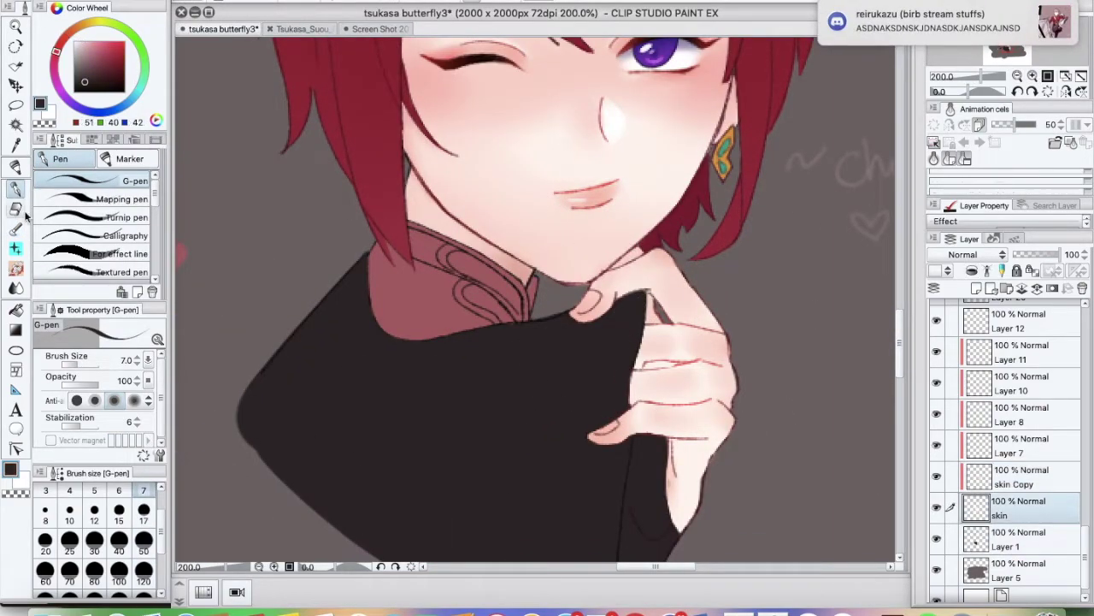
pyautogui.hotkey('ctrl', '+')
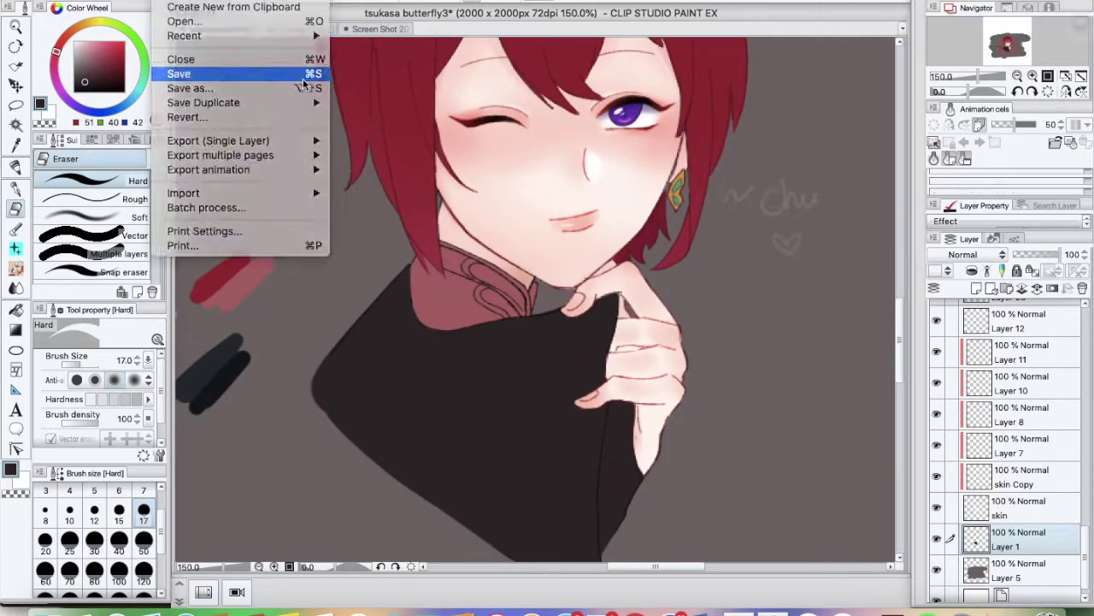
pyautogui.click(184, 74)
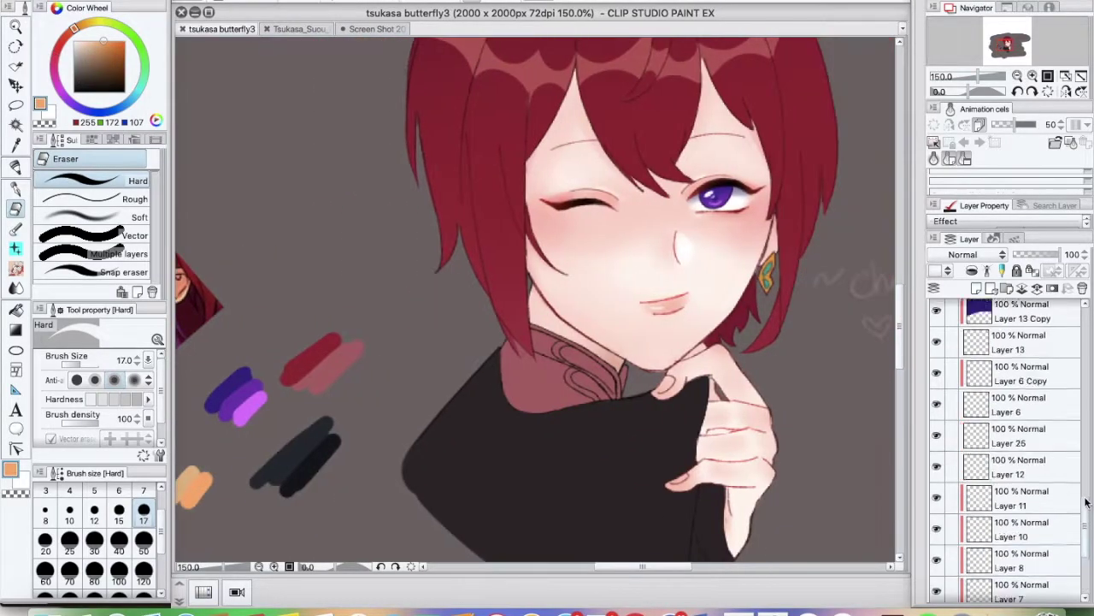
# Select the new collar-trim layer and zoom in on the collar with the pen
pyautogui.scroll(5, 1084, 503)
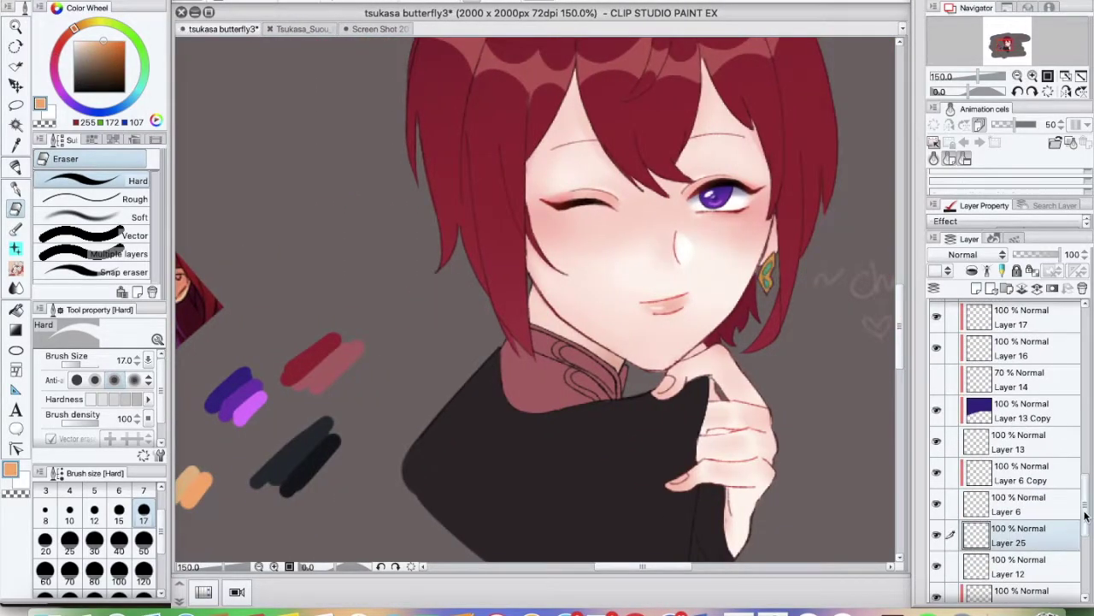
pyautogui.click(1018, 386)
pyautogui.press('p')
pyautogui.hotkey('ctrl', '+')
# Draw an orange clasp on the collar and clean it up with the hard eraser
pyautogui.moveTo(574, 398); pyautogui.dragTo(590, 419)
pyautogui.hotkey('ctrl', '-')
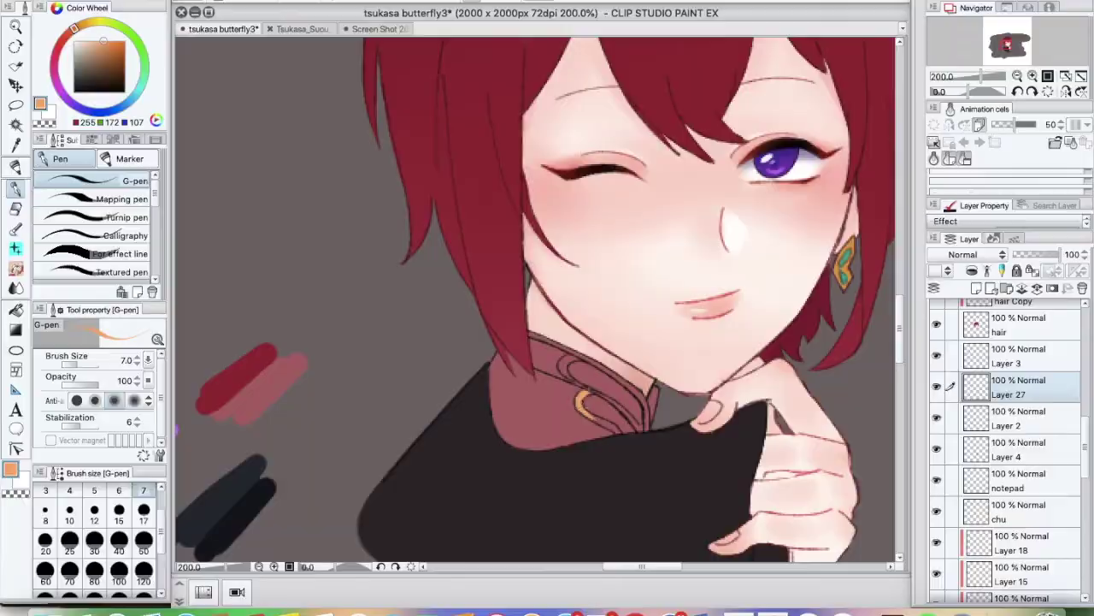
pyautogui.hotkey('ctrl', '+')
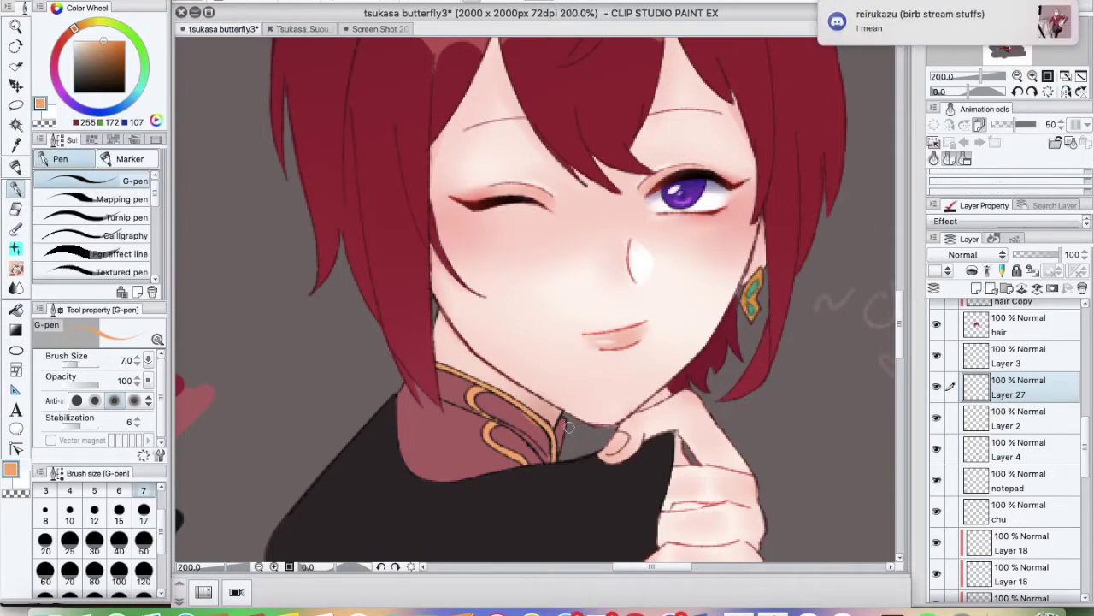
pyautogui.press('e')
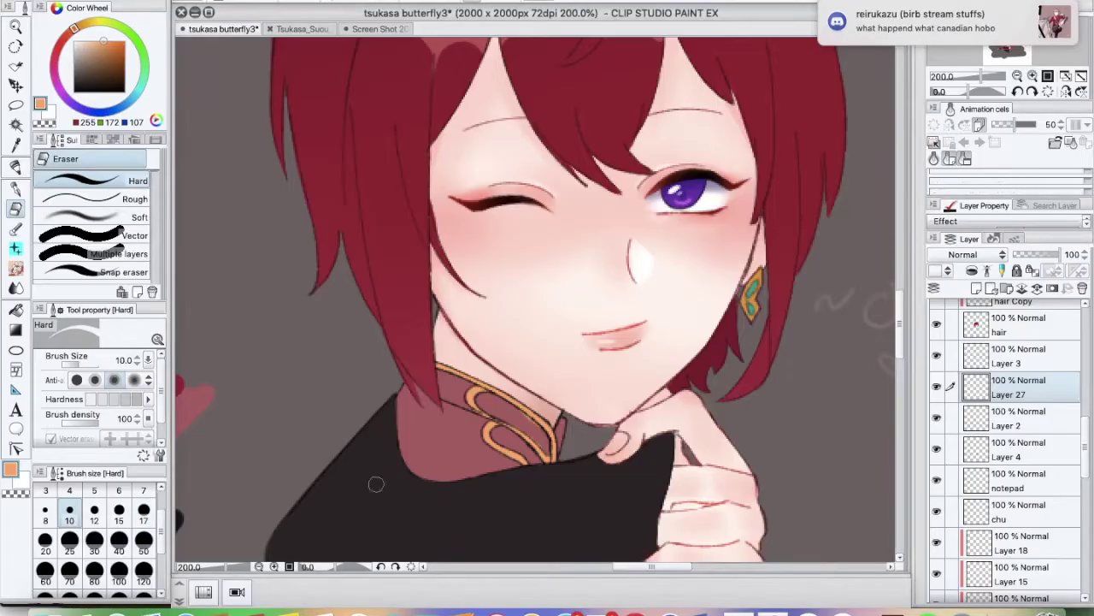
pyautogui.hotkey('ctrl', '-')
# Add a new layer above Layer 27 for highlights, using the blending brush at size 8
pyautogui.click(958, 414)
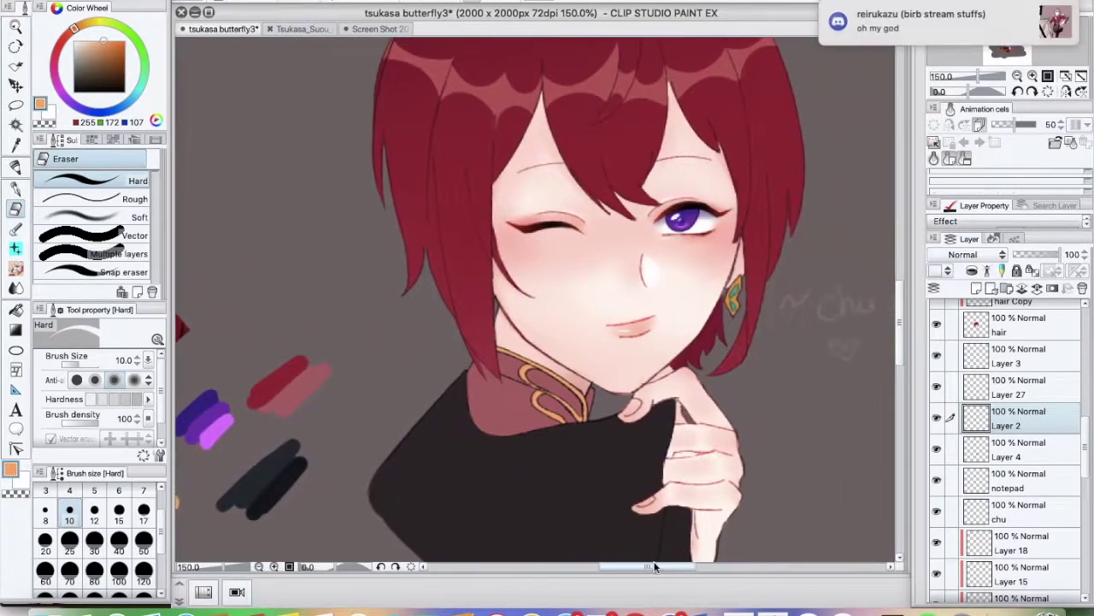
pyautogui.press('super+shift+n')
pyautogui.press('b')
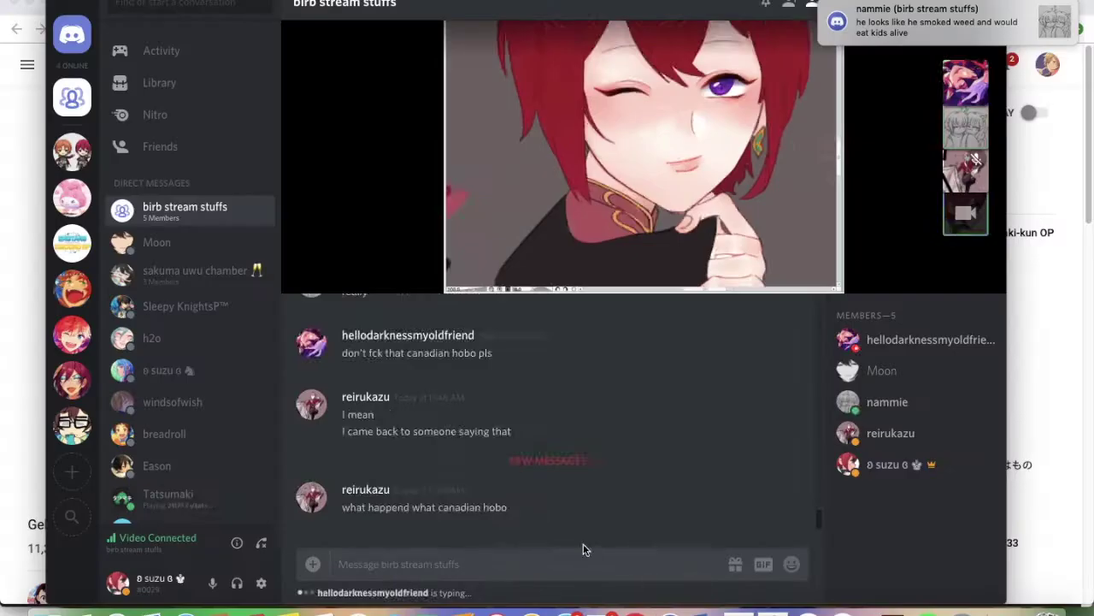
pyautogui.press('super+Tab')
pyautogui.press('super+Tab')
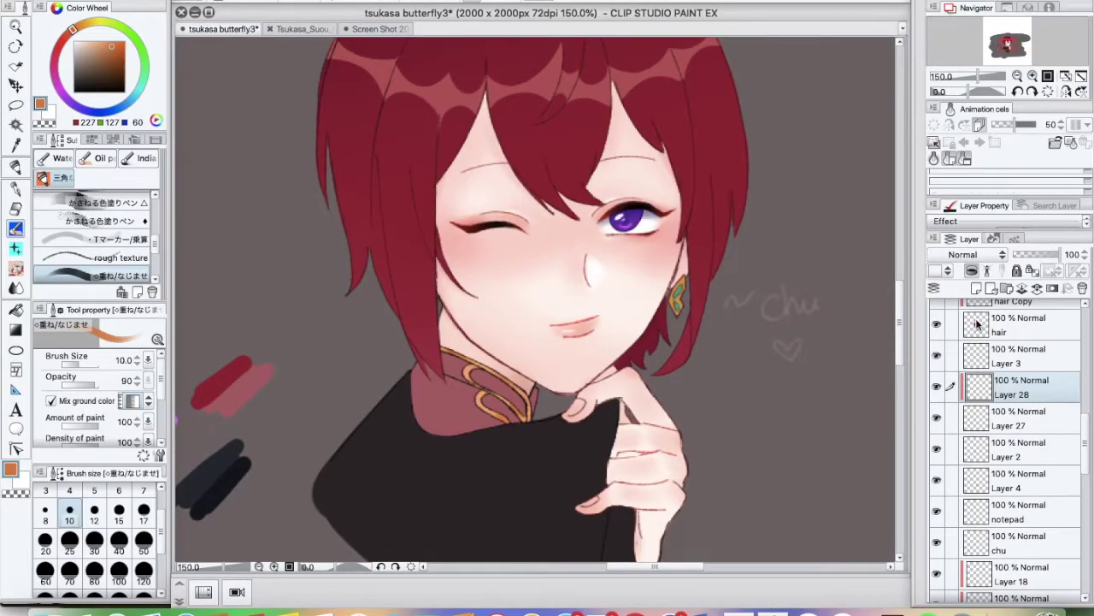
pyautogui.press('[')
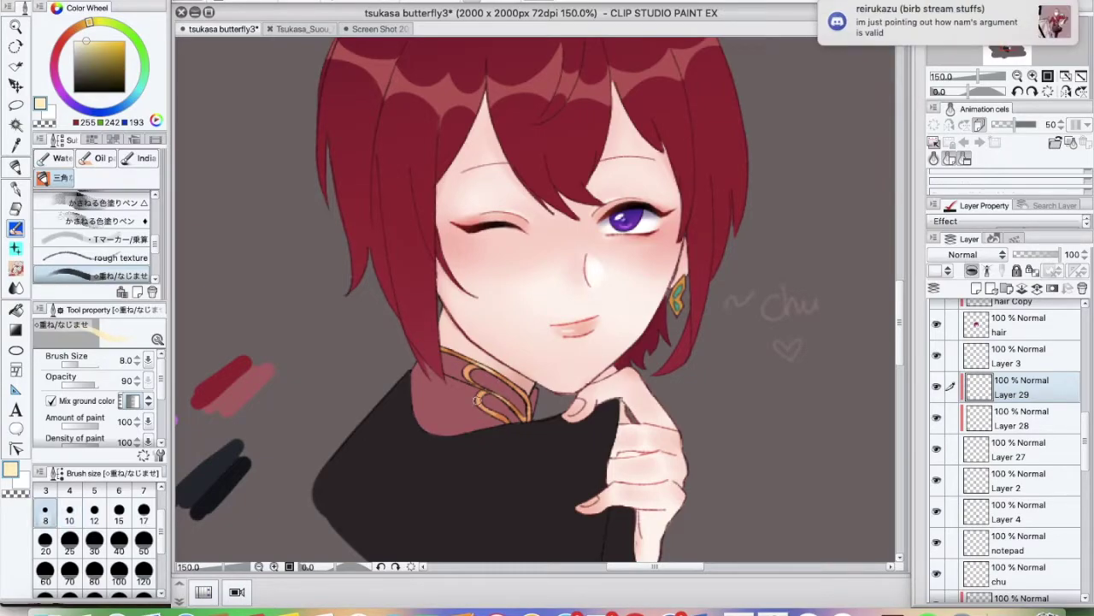
pyautogui.scroll(-2, 527, 446)
# Select the cape bottom layer and flip the canvas to check proportions, then flip it back
pyautogui.hscroll(3, 618, 547)
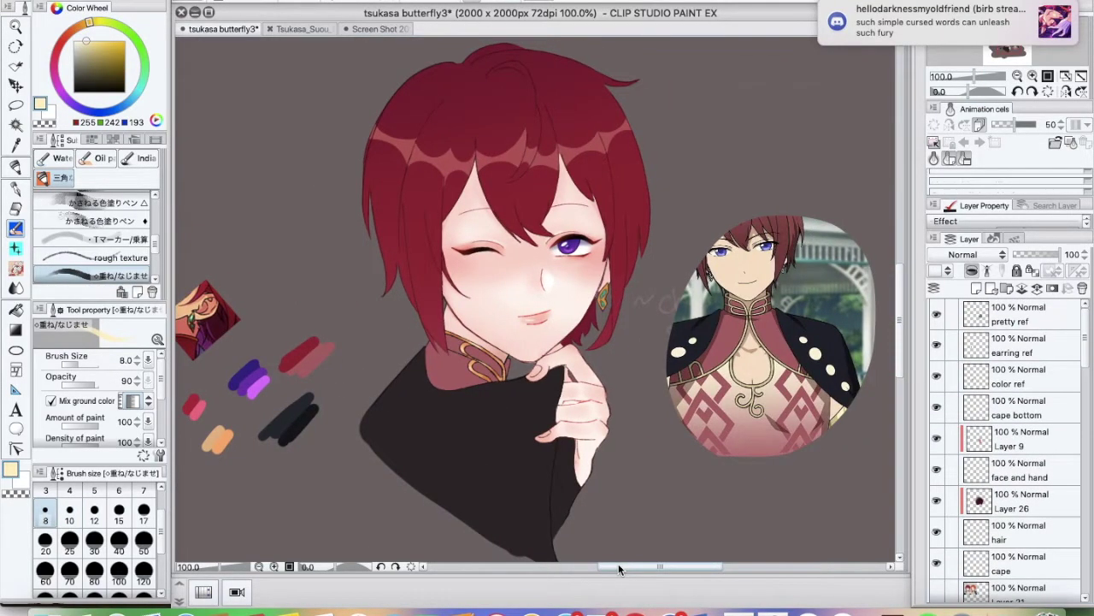
pyautogui.hscroll(-1, 619, 547)
pyautogui.scroll(3, 1089, 391)
pyautogui.scroll(3, 1018, 385)
pyautogui.click(1017, 328)
pyautogui.scroll(3, 662, 396)
pyautogui.press('p')
pyautogui.press('h')
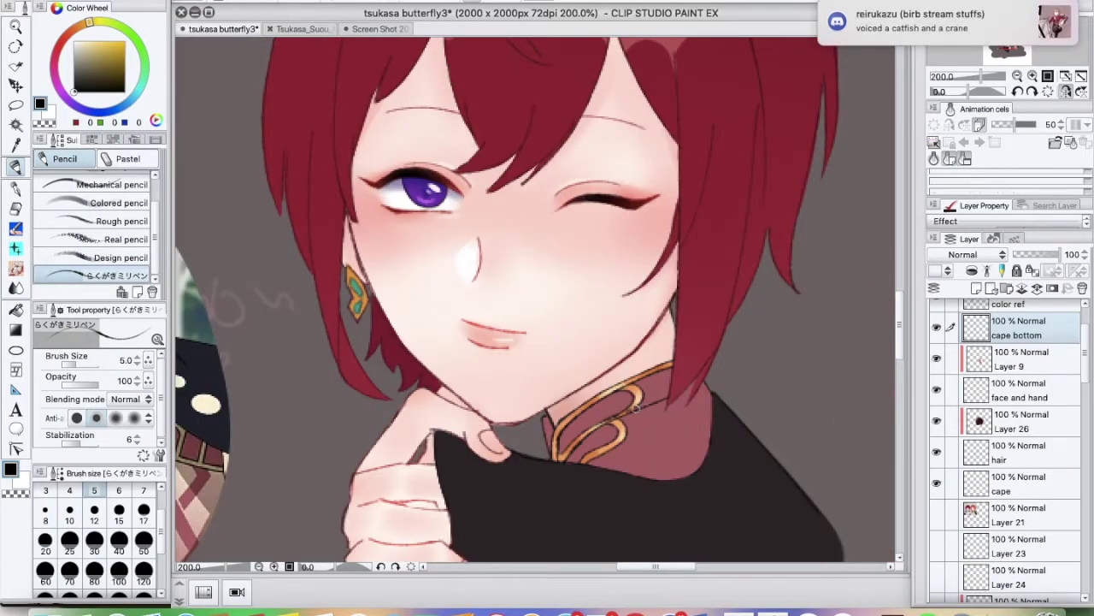
pyautogui.press('h')
pyautogui.scroll(-2, 1017, 385)
# Select Layer 27 and zoom in closely on the collar
pyautogui.click(1018, 381)
pyautogui.press('p')
pyautogui.scroll(3, 539, 300)
pyautogui.press('h')
pyautogui.scroll(-3, 539, 299)
pyautogui.press('b')
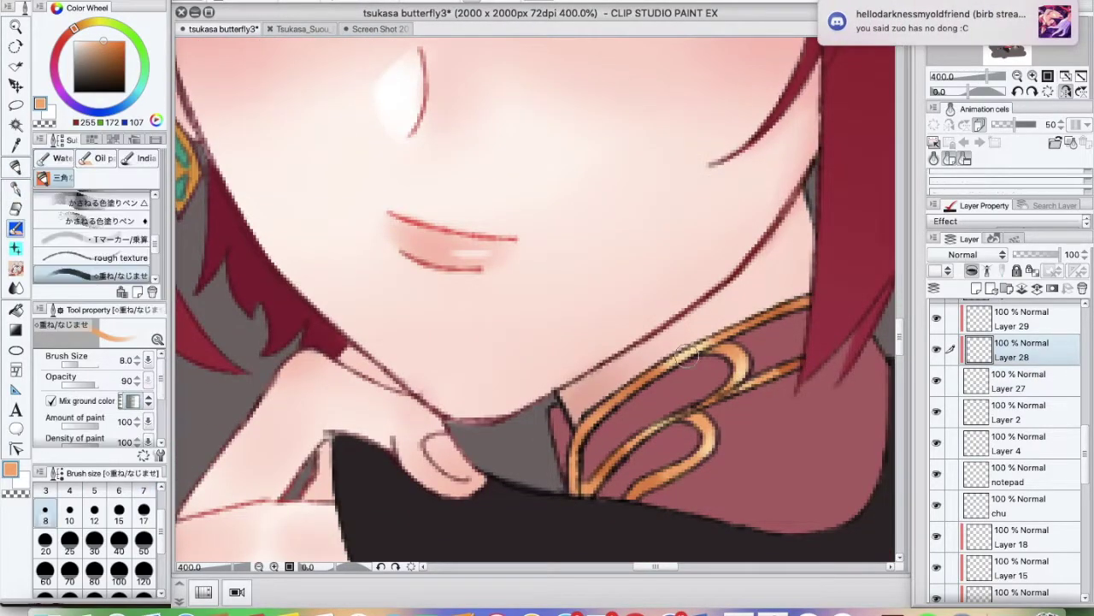
pyautogui.press('super+Tab')
pyautogui.press('super+Tab')
pyautogui.press('h')
pyautogui.scroll(-3, 539, 299)
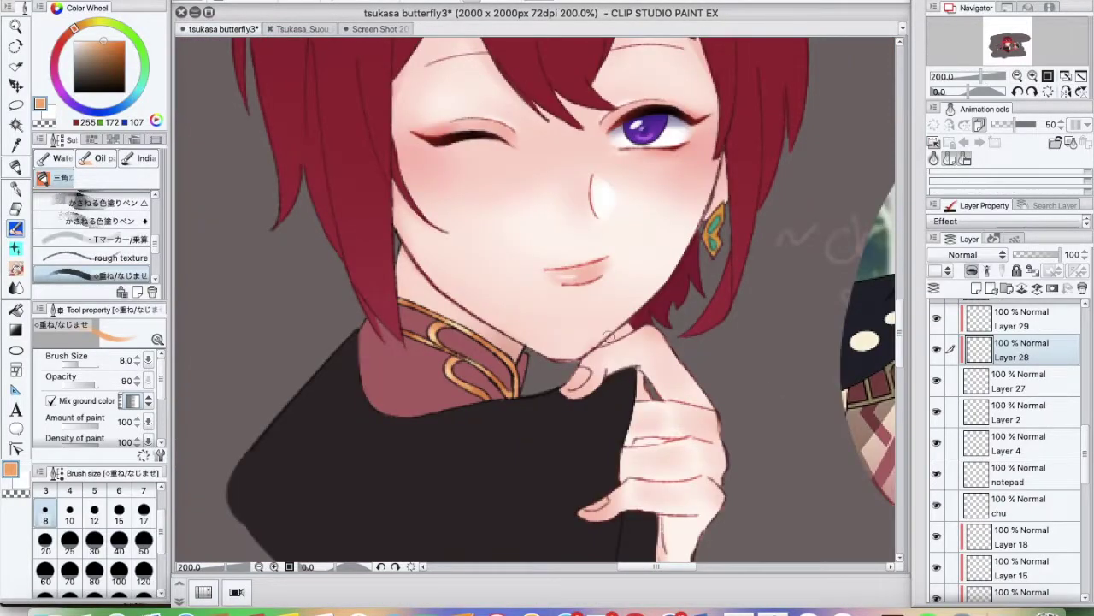
# Duplicate Layer 2 and switch to the watercolour blending brush, trying dark red and pink colours
pyautogui.click(1017, 412)
pyautogui.hotkey('ctrl', 'c')
pyautogui.hotkey('ctrl', 'v')
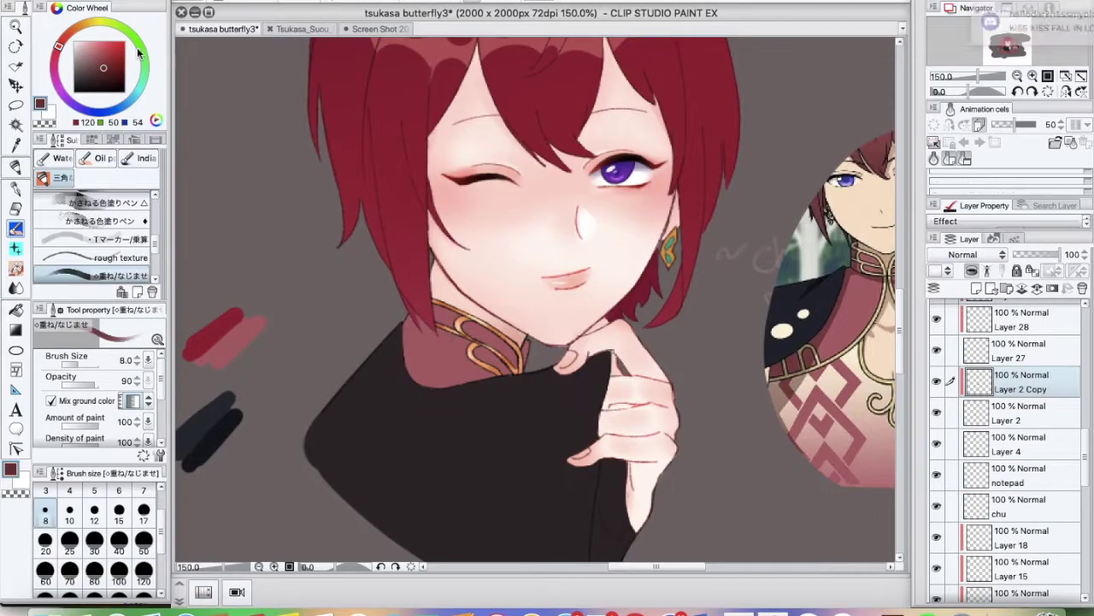
pyautogui.press('b')
pyautogui.keyDown('alt'); pyautogui.click(466, 321); pyautogui.keyUp('alt')
pyautogui.hscroll(3, 464, 303)
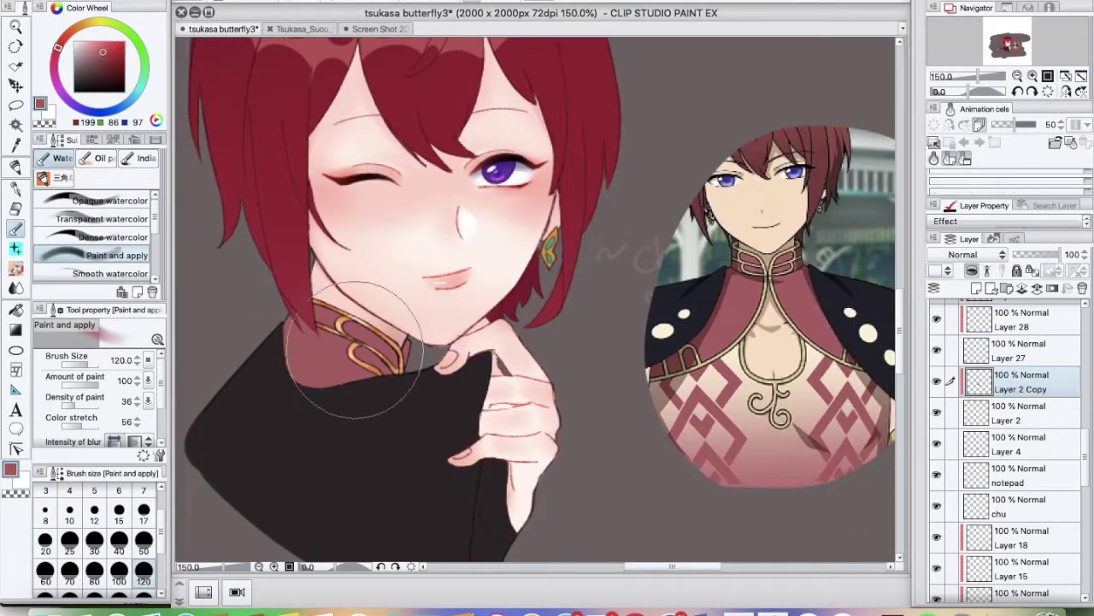
pyautogui.keyDown('alt'); pyautogui.click(359, 351); pyautogui.keyUp('alt')
pyautogui.keyDown('alt'); pyautogui.click(307, 321); pyautogui.keyUp('alt')
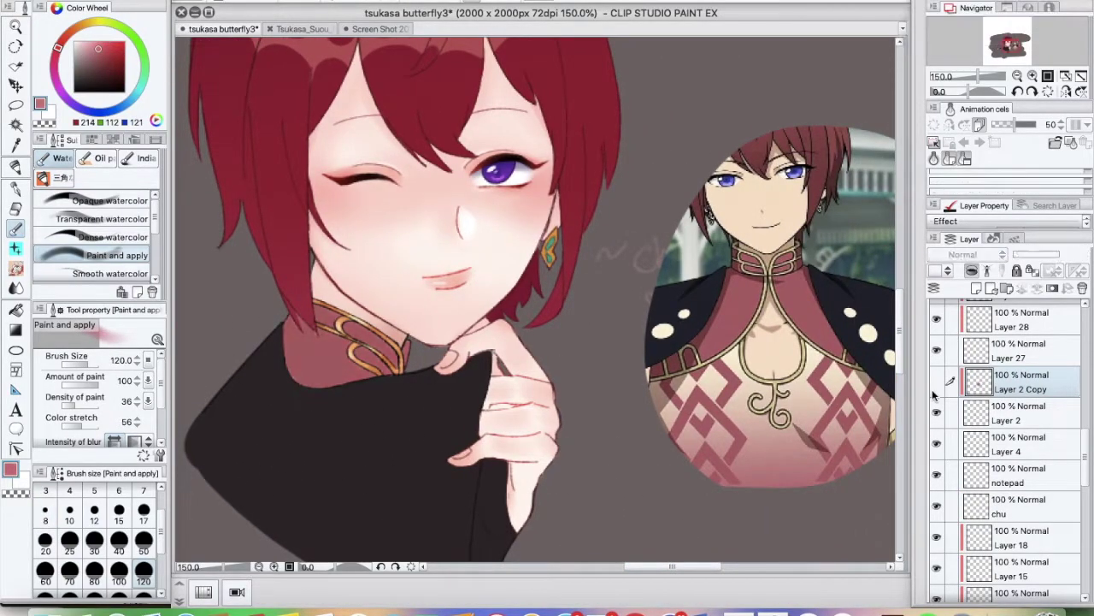
# Restore Layer 2 Copy, switch to the blending brush with a deeper red, and choose the paint layer
pyautogui.hotkey('ctrl', 'z')
pyautogui.hotkey('ctrl', 'y')
pyautogui.press('j')
pyautogui.keyDown('alt'); pyautogui.click(373, 338); pyautogui.keyUp('alt')
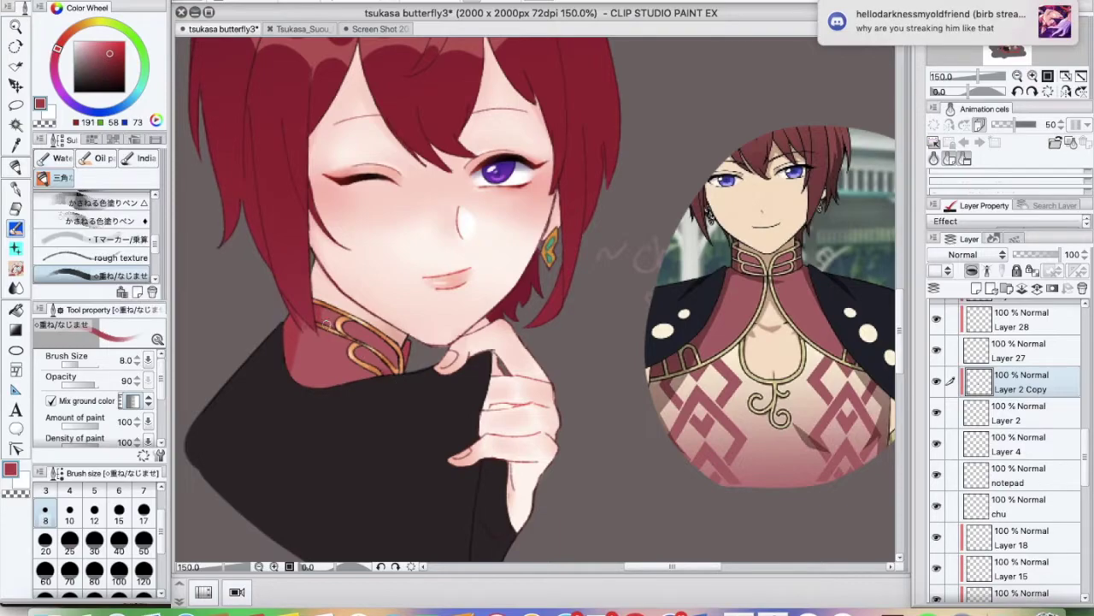
pyautogui.keyDown('ctrl'); pyautogui.keyDown('shift'); pyautogui.click(386, 392); pyautogui.keyUp('shift'); pyautogui.keyUp('ctrl')
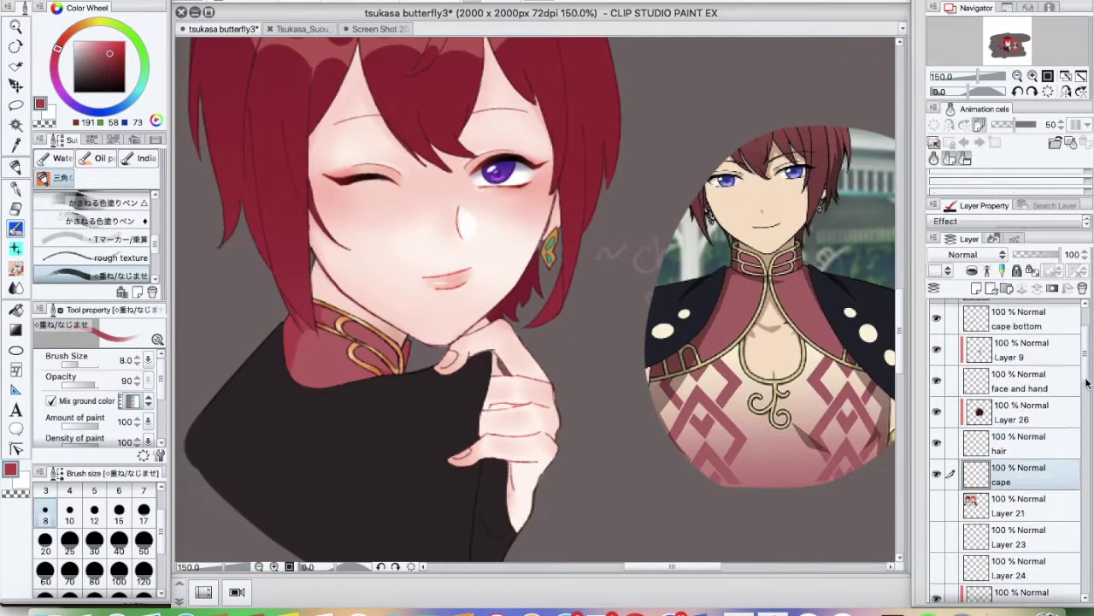
# Undo stray red strokes over the face, add a new layer above Layer 30, and save
pyautogui.moveTo(430, 228)
pyautogui.mouseDown()
pyautogui.moveTo(513, 410)
pyautogui.moveTo(311, 242)
pyautogui.mouseUp()
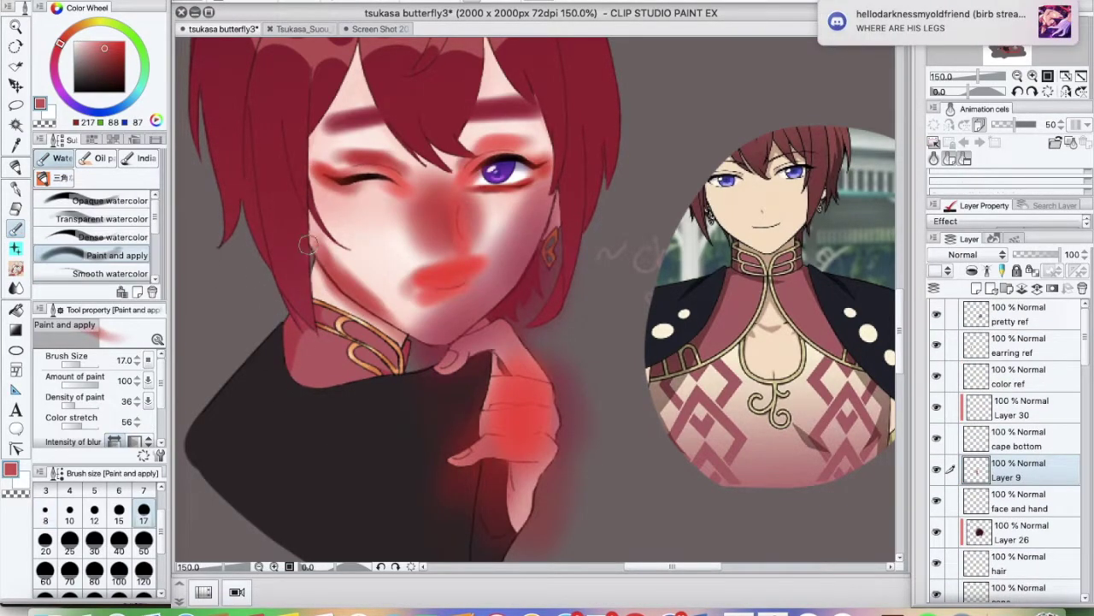
pyautogui.hotkey('ctrl', 'z')
pyautogui.click(961, 408)
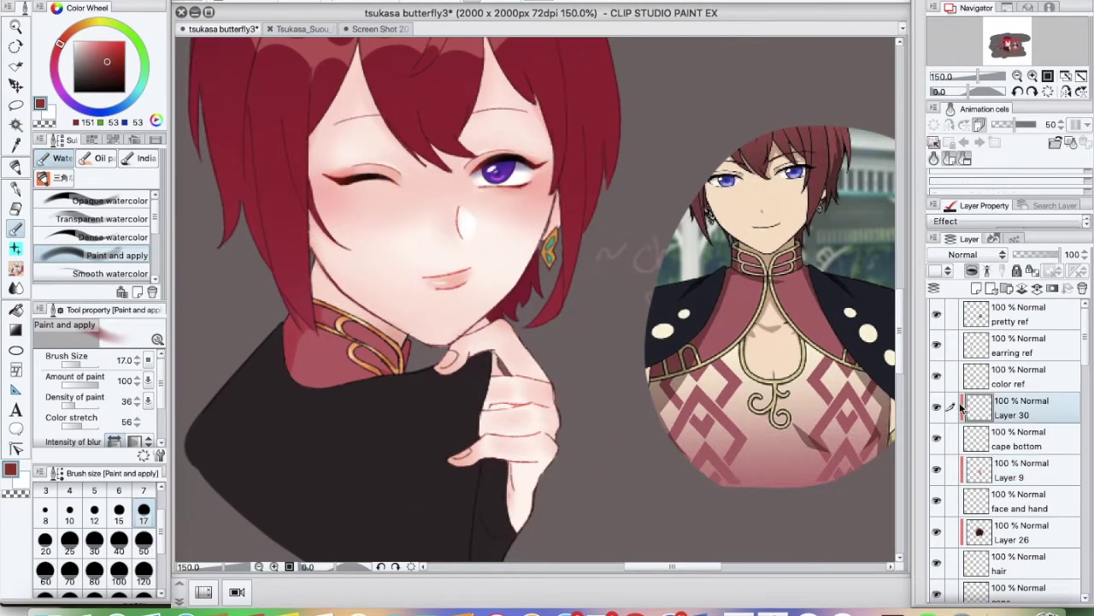
pyautogui.hotkey('ctrl', 'shift', 'n')
pyautogui.hotkey('ctrl', 's')
# Choose a deeper crimson and set the brush size to 25
pyautogui.keyDown('alt'); pyautogui.click(282, 159); pyautogui.keyUp('alt')
pyautogui.click(69, 539)
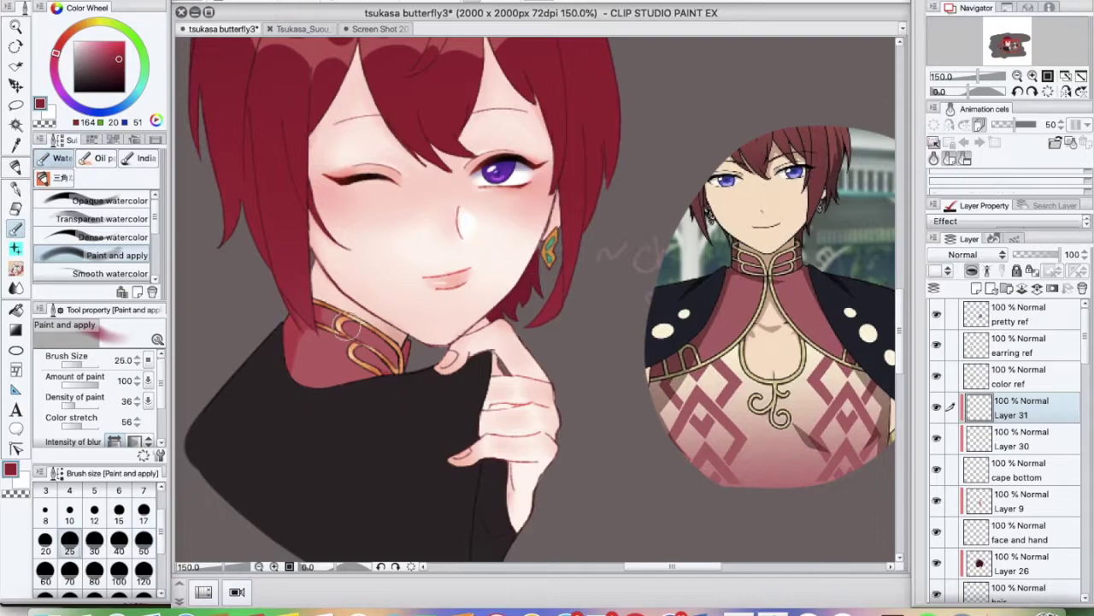
pyautogui.scroll(-5, 475, 462)
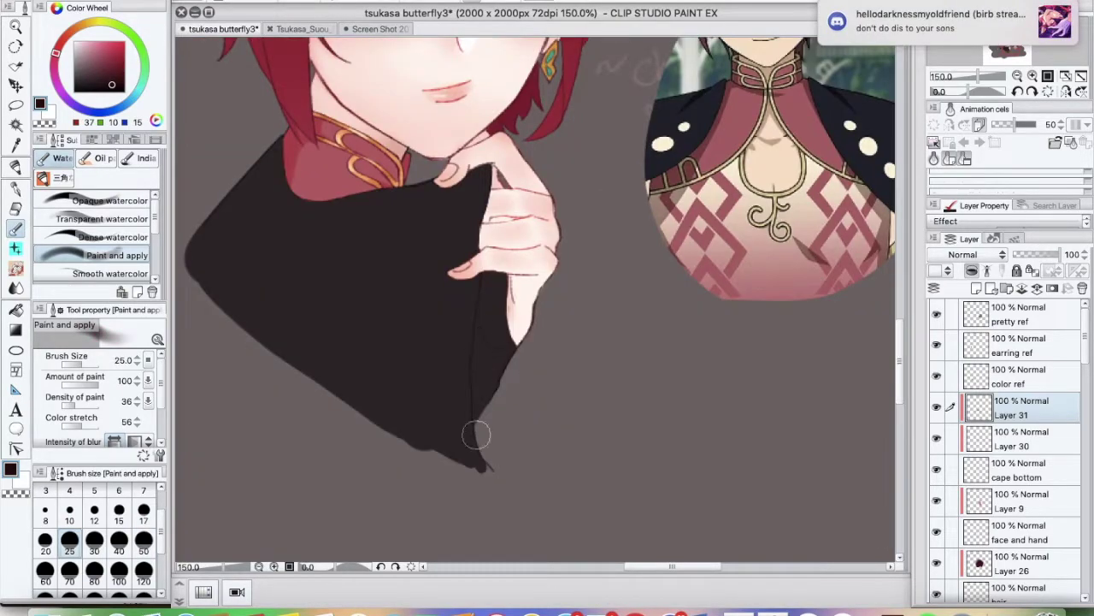
pyautogui.scroll(-6, 1039, 574)
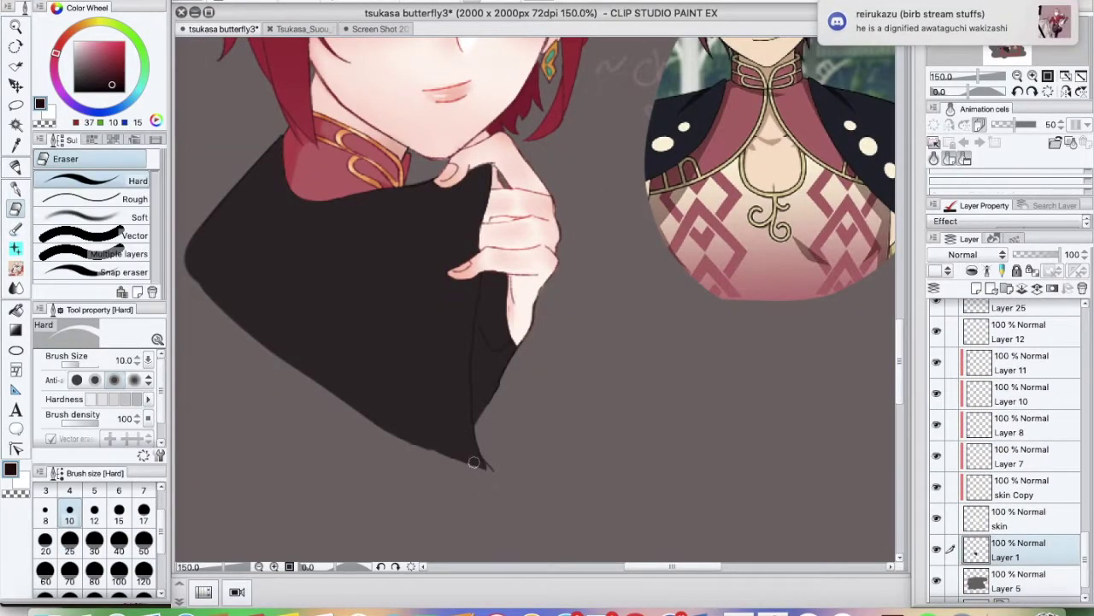
# Play the Cardcaptor Sakura Clear Card video on YouTube and adjust its volume
pyautogui.press('super+Tab')
pyautogui.scroll(-5, 842, 445)
pyautogui.scroll(3, 842, 444)
pyautogui.scroll(-5, 842, 444)
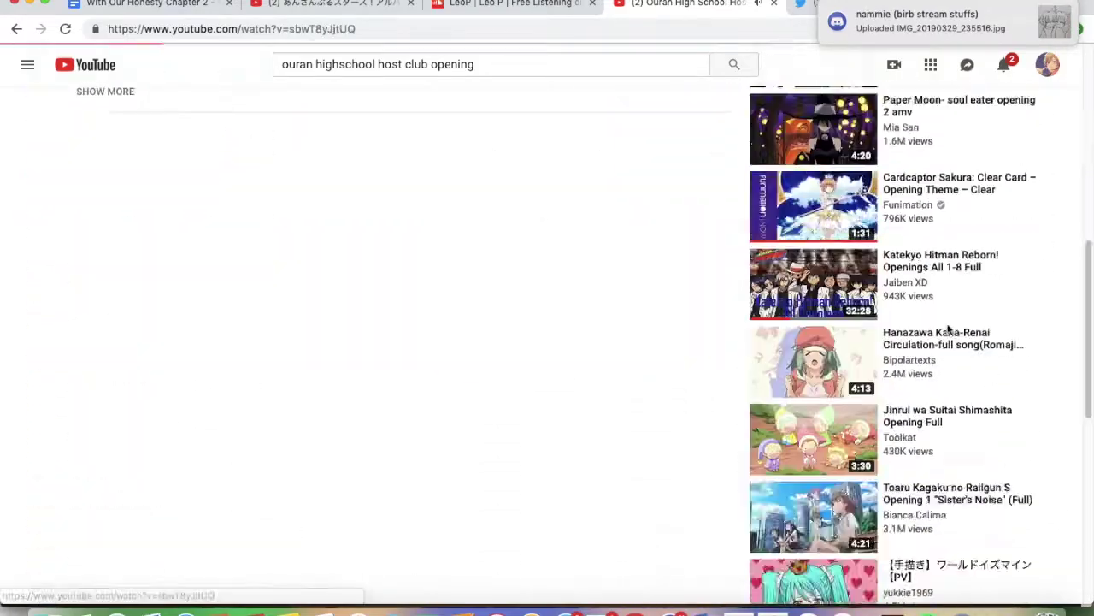
pyautogui.click(813, 201)
pyautogui.press('F12')
pyautogui.press('super+Tab')
pyautogui.press('super+Tab')
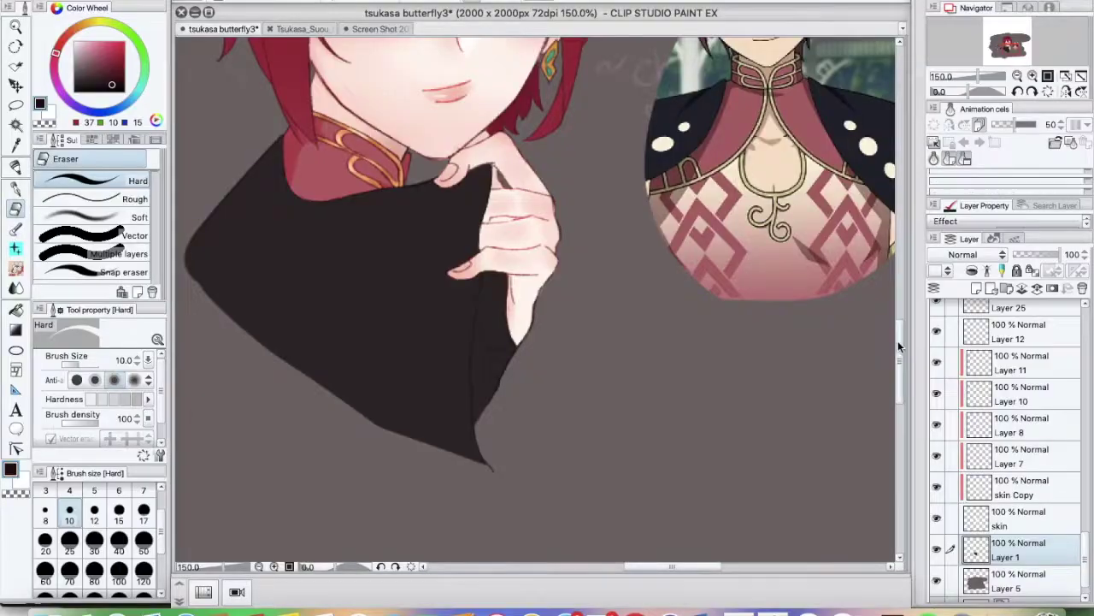
pyautogui.scroll(3, 539, 299)
pyautogui.scroll(-1, 1009, 445)
# On the cape bottom layer, brush dark watercolour shading along the cape's left side
pyautogui.click(977, 453)
pyautogui.scroll(8, 983, 444)
pyautogui.click(1017, 402)
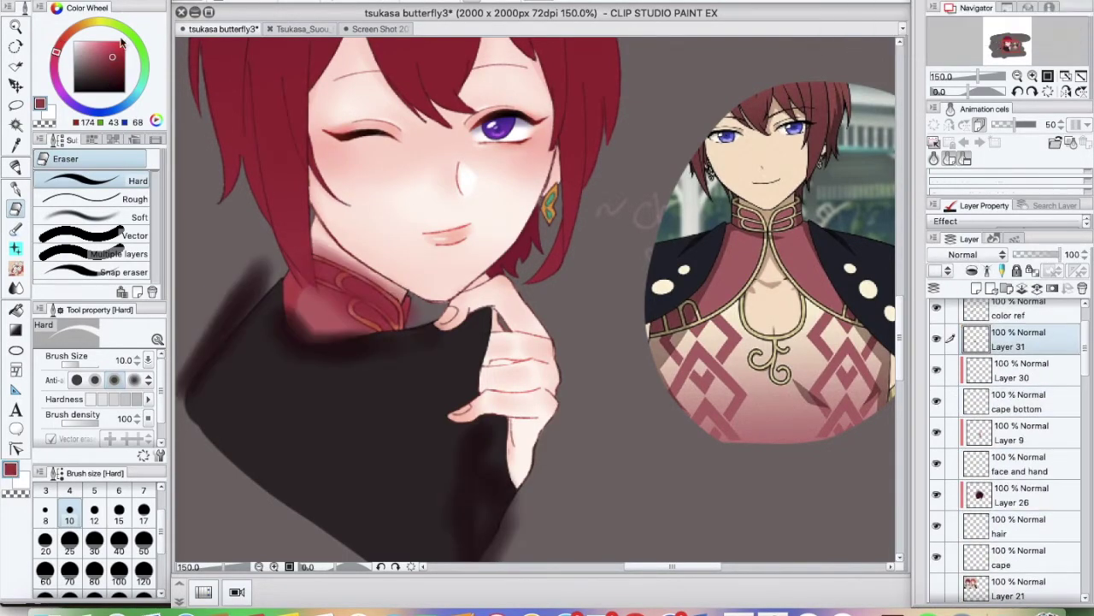
pyautogui.press('b')
pyautogui.moveTo(1090, 385); pyautogui.dragTo(1081, 565)
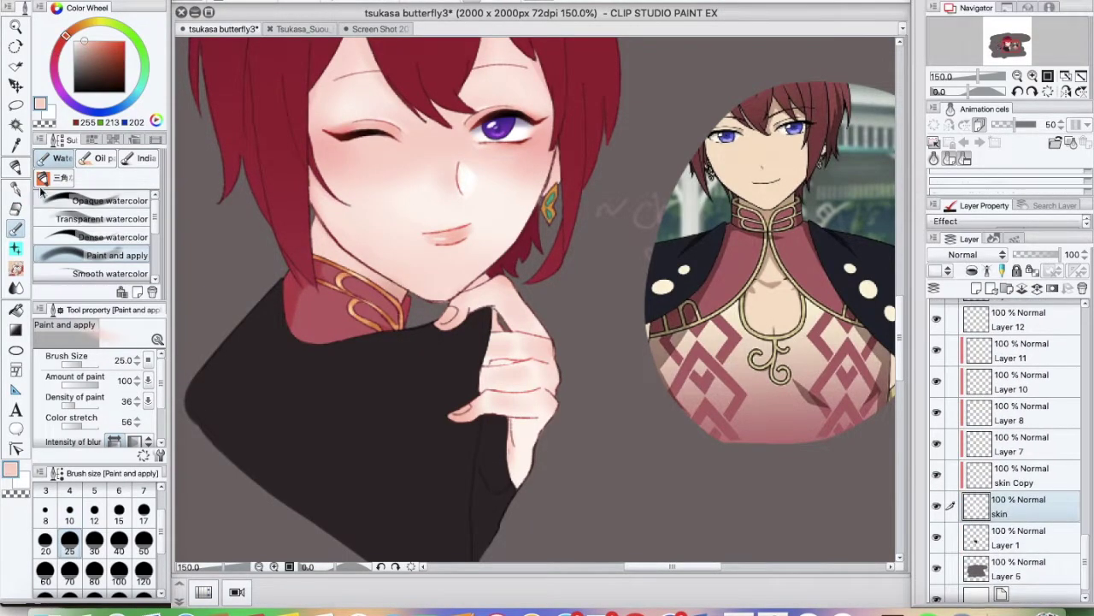
# Select Layer 7 with the inking pen, sample the pale skin colour, and zoom out
pyautogui.press('p')
pyautogui.keyDown('alt'); pyautogui.click(495, 366); pyautogui.keyUp('alt')
pyautogui.keyDown('ctrl'); pyautogui.keyDown('shift'); pyautogui.click(495, 365); pyautogui.keyUp('shift'); pyautogui.keyUp('ctrl')
pyautogui.hotkey('ctrl', '-')
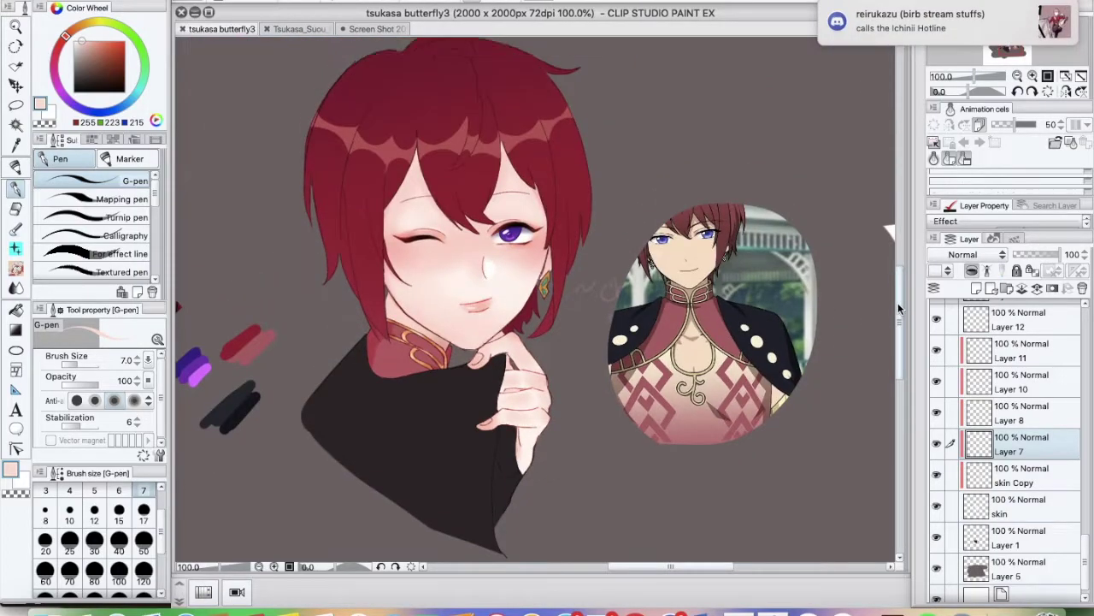
pyautogui.scroll(3, 1009, 427)
# Search YouTube for the Cardcaptor Sakura opening, then return to the drawing
pyautogui.press('super+Tab')
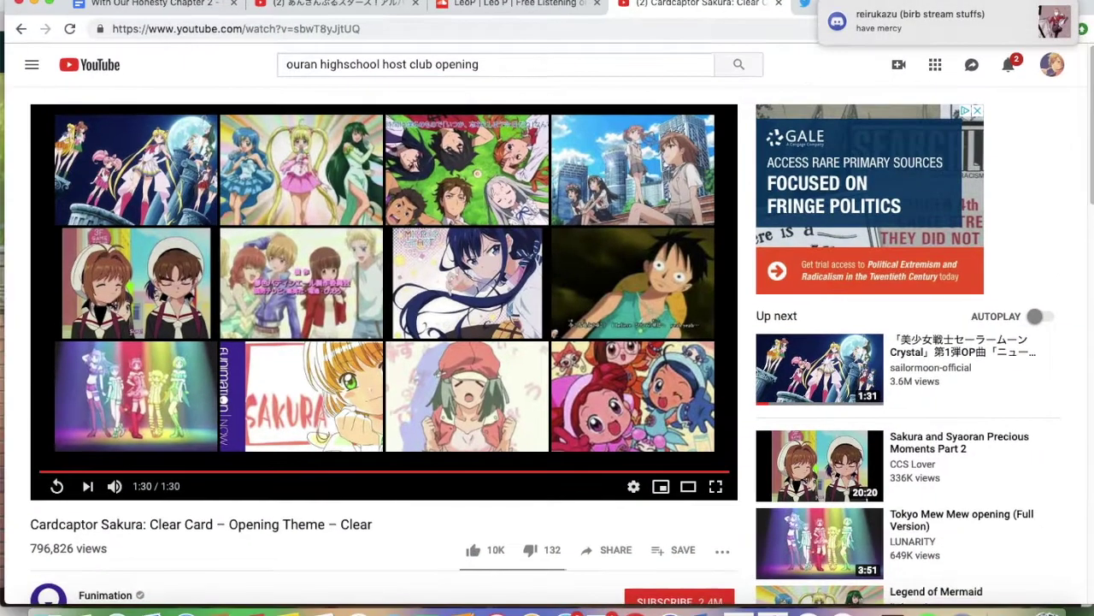
pyautogui.write('card')
pyautogui.press('Down')
pyautogui.press('Down')
pyautogui.press('Return')
pyautogui.press('super+Tab')
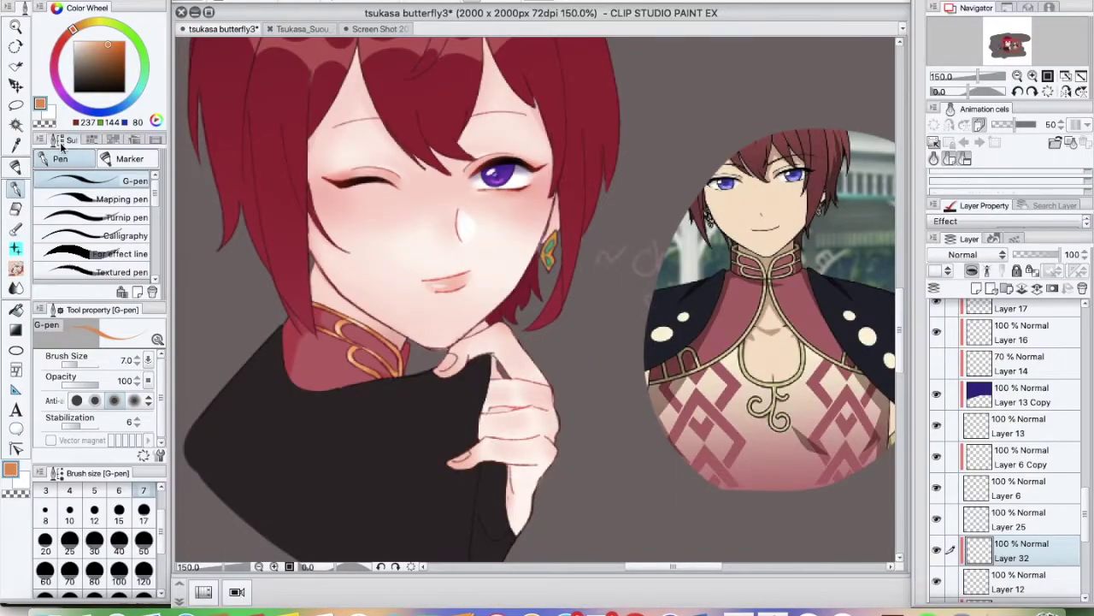
# Switch to the blending brush, zoom out, and save the illustration
pyautogui.press('b')
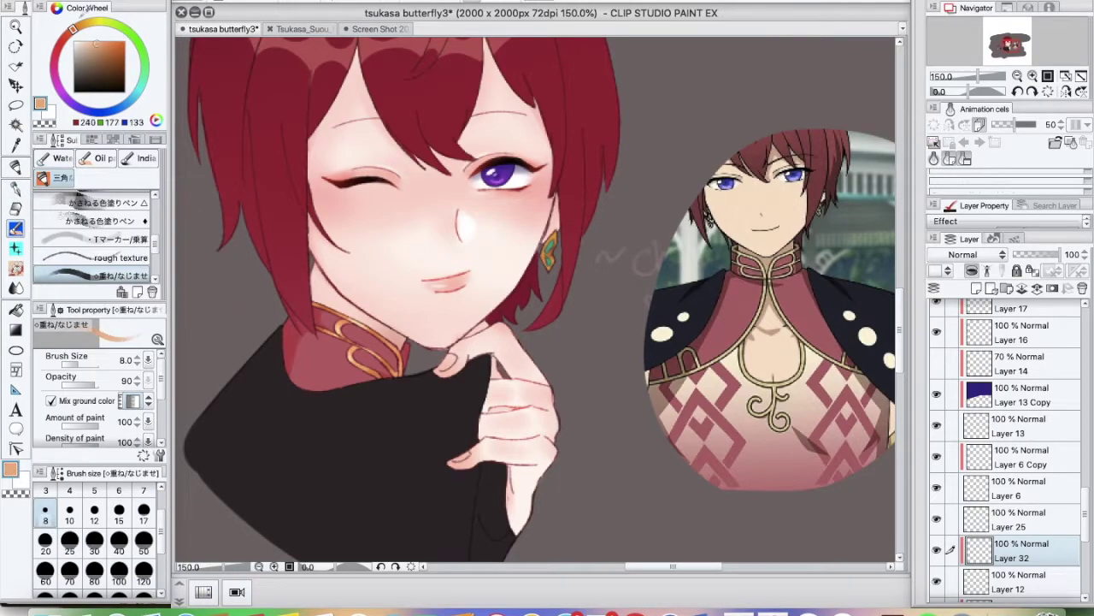
pyautogui.hotkey('ctrl', '-')
pyautogui.hotkey('ctrl', '-')
pyautogui.hotkey('ctrl', 's')
pyautogui.scroll(-1, 1084, 509)
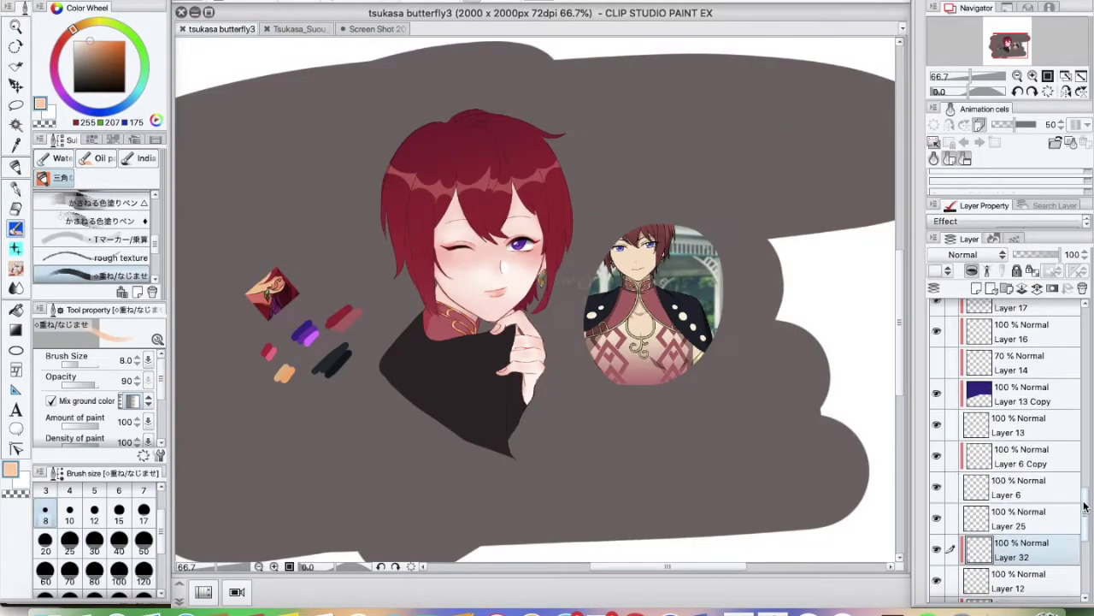
pyautogui.scroll(-5, 1084, 509)
# Select Layer 1, sample the cape's dark colour, set brush size 10, and view at 100%
pyautogui.click(988, 524)
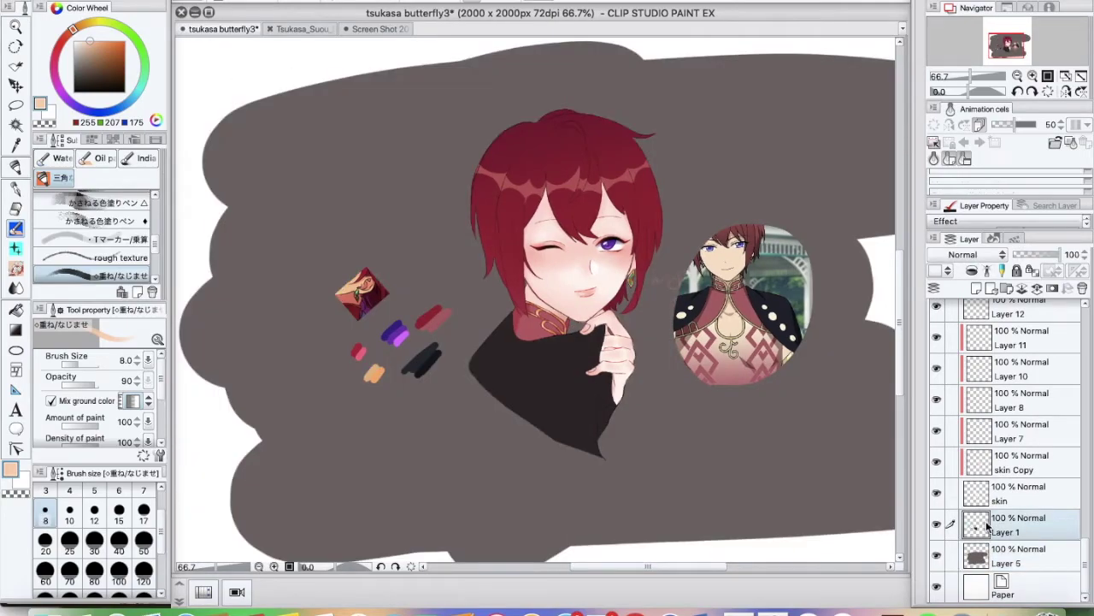
pyautogui.keyDown('alt'); pyautogui.click(498, 378); pyautogui.keyUp('alt')
pyautogui.press(']')
pyautogui.press(']')
pyautogui.press(']')
pyautogui.press(']')
pyautogui.press(']')
pyautogui.press(']')
pyautogui.press(']')
pyautogui.press(']')
pyautogui.press(']')
pyautogui.press('[')
pyautogui.press('[')
pyautogui.press('[')
pyautogui.press('[')
pyautogui.press('[')
pyautogui.press('[')
pyautogui.press('[')
pyautogui.press('[')
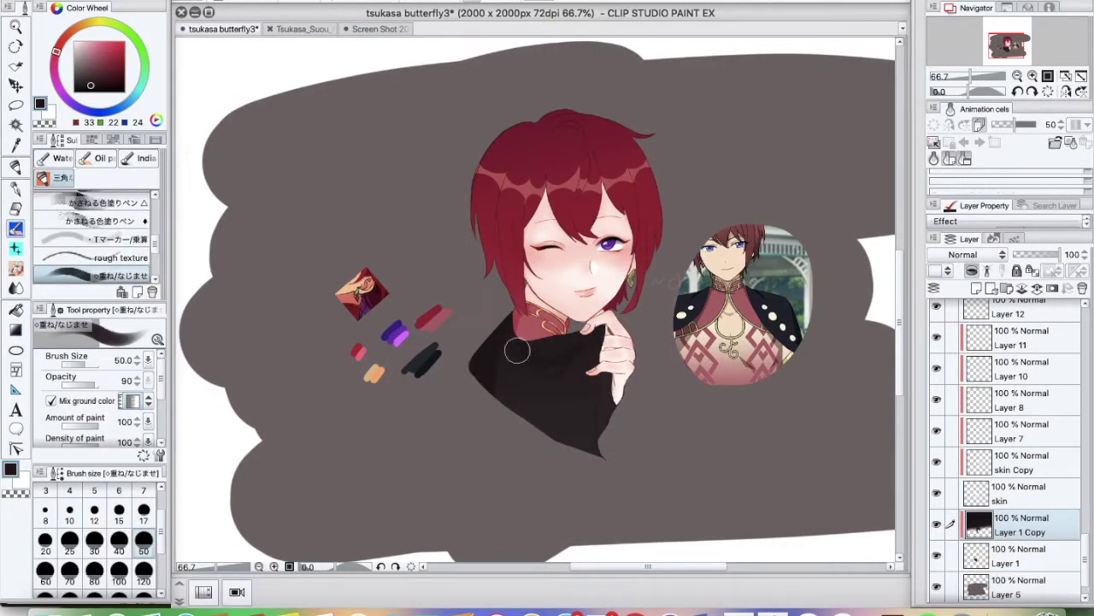
pyautogui.click(1033, 76)
# Toggle the darker cape copy, select Layer 4 with the hard eraser, and pick the cape's dark grey
pyautogui.click(936, 524)
pyautogui.click(1018, 586)
pyautogui.scroll(-1, 1080, 581)
pyautogui.scroll(5, 1080, 581)
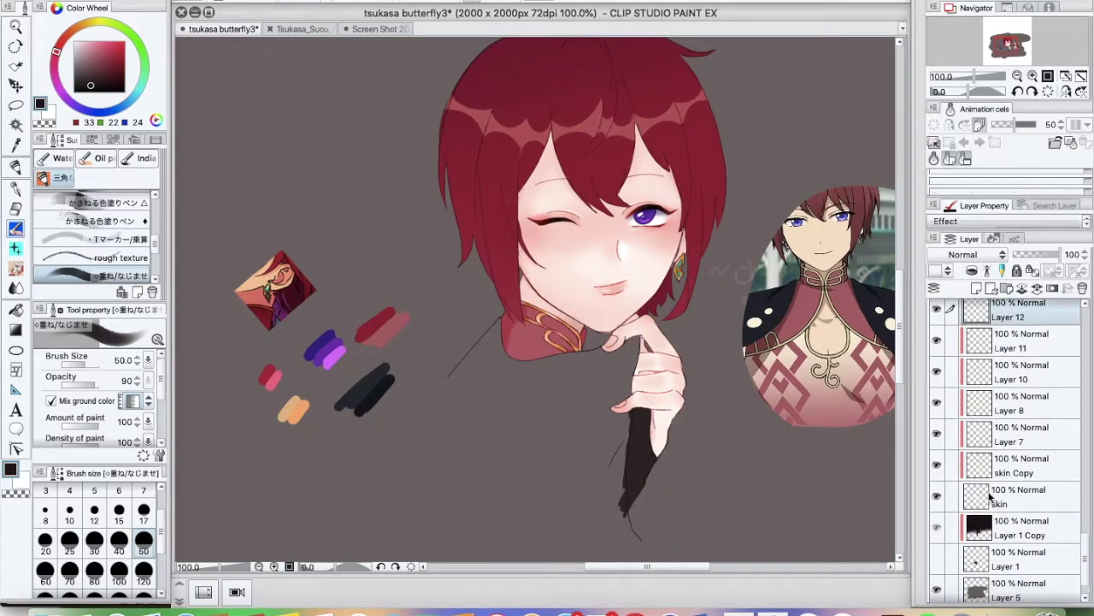
pyautogui.click(966, 385)
pyautogui.scroll(2, 934, 387)
pyautogui.click(966, 385)
pyautogui.press('e')
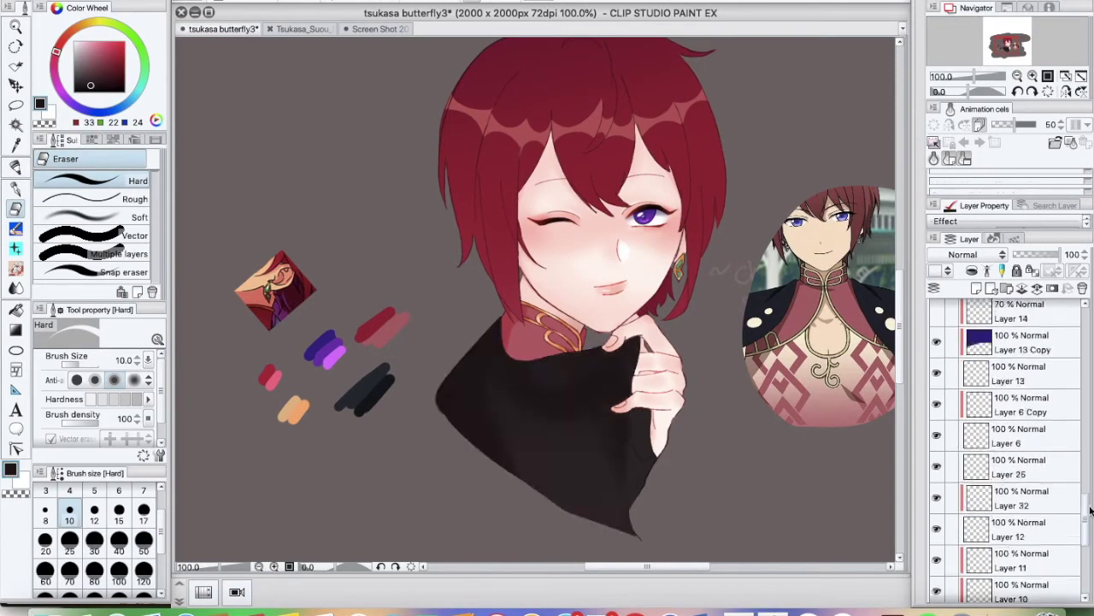
pyautogui.hotkey('ctrl', '+')
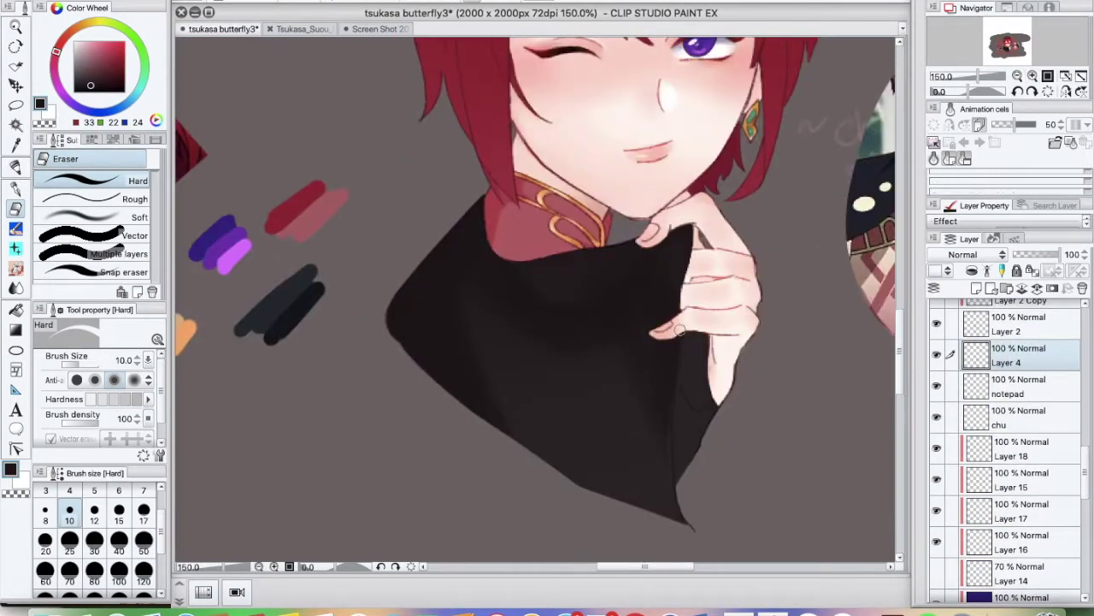
pyautogui.hotkey('ctrl', '+')
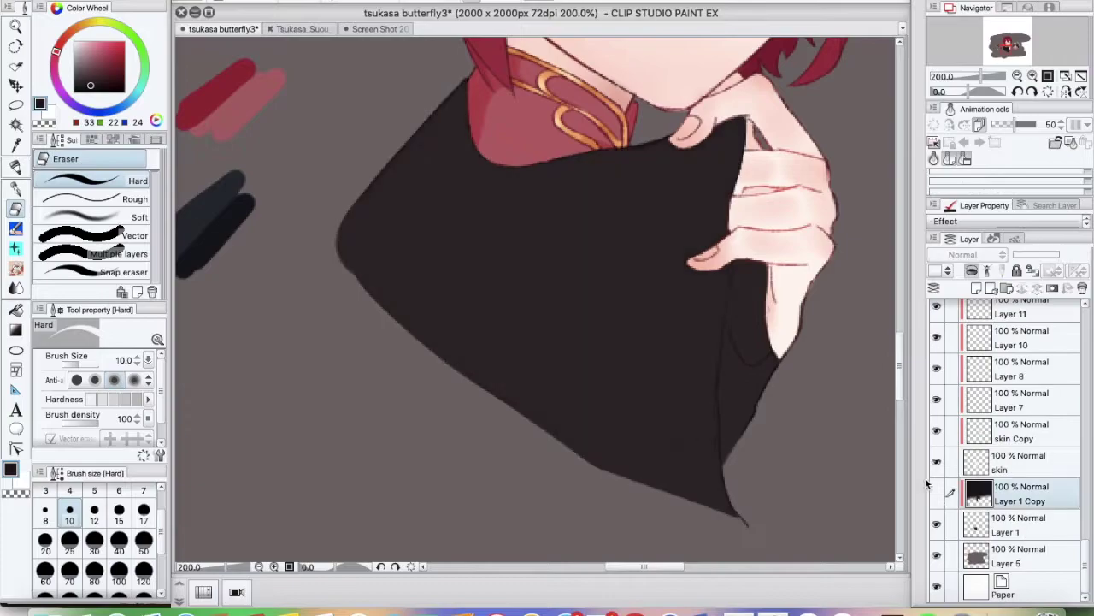
pyautogui.keyDown('alt'); pyautogui.click(733, 274); pyautogui.keyUp('alt')
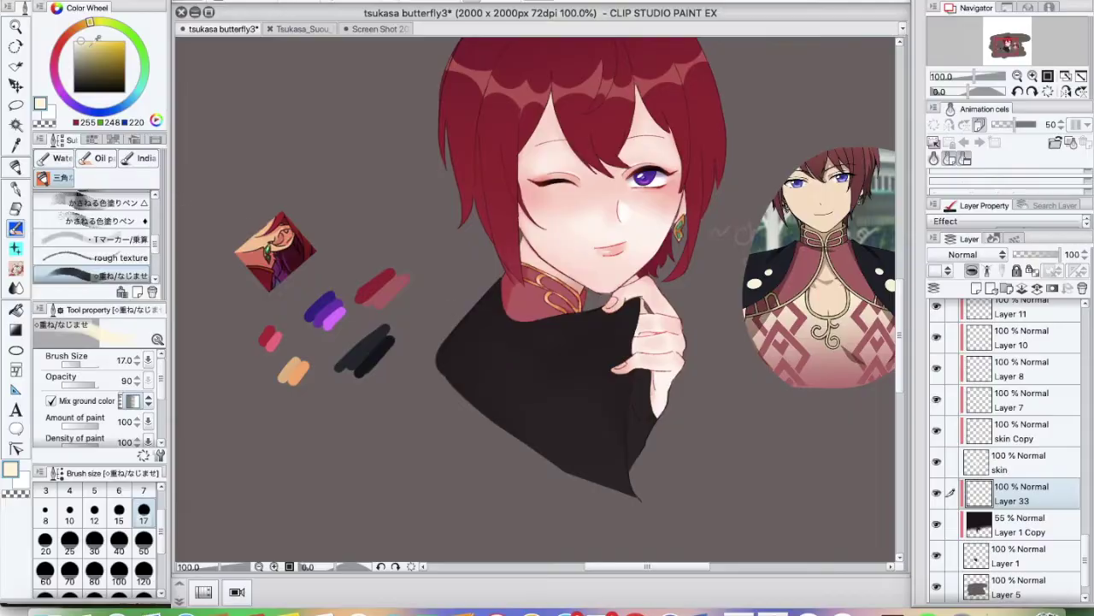
# Pick a pale peach colour and add a new layer above Layer 33
pyautogui.click(648, 607)
pyautogui.scroll(-5, 547, 342)
pyautogui.click(773, 607)
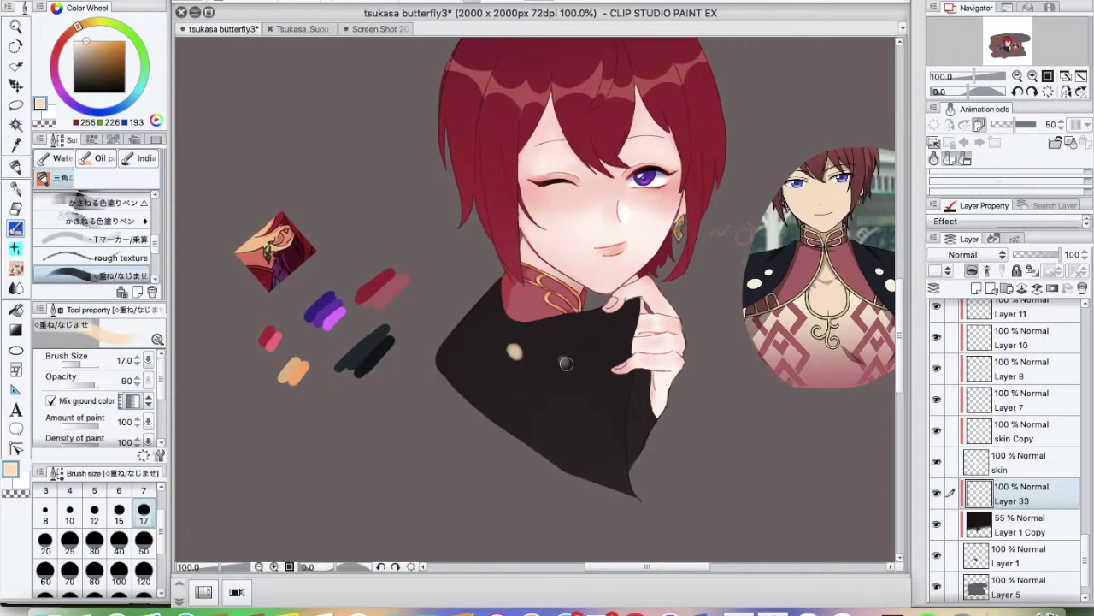
pyautogui.press('super+shift+n')
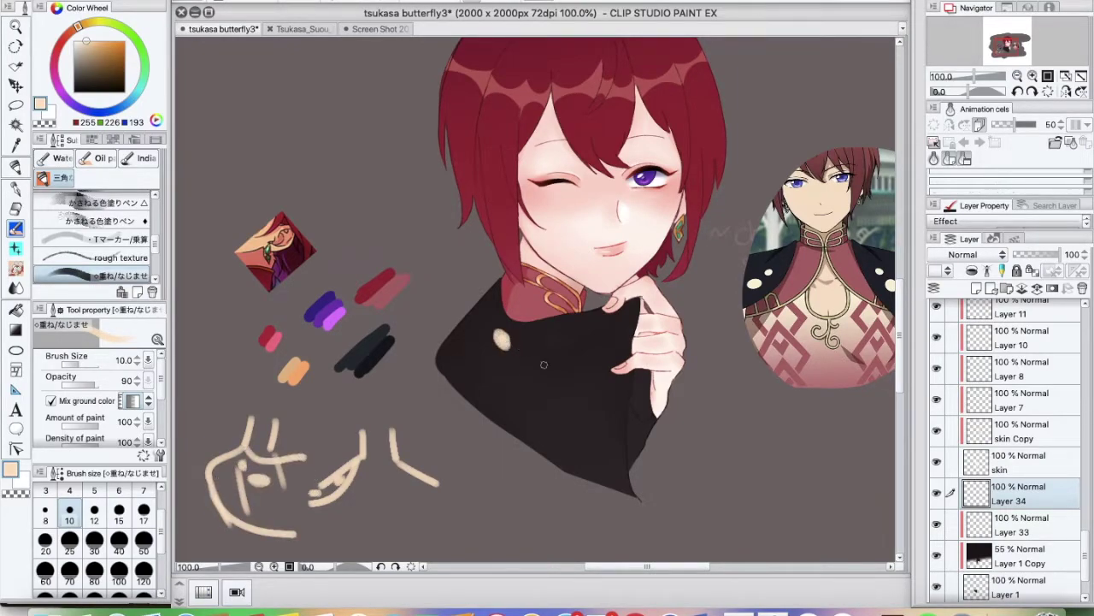
# Rotate the peach sketch with a transform
pyautogui.hscroll(1, 620, 573)
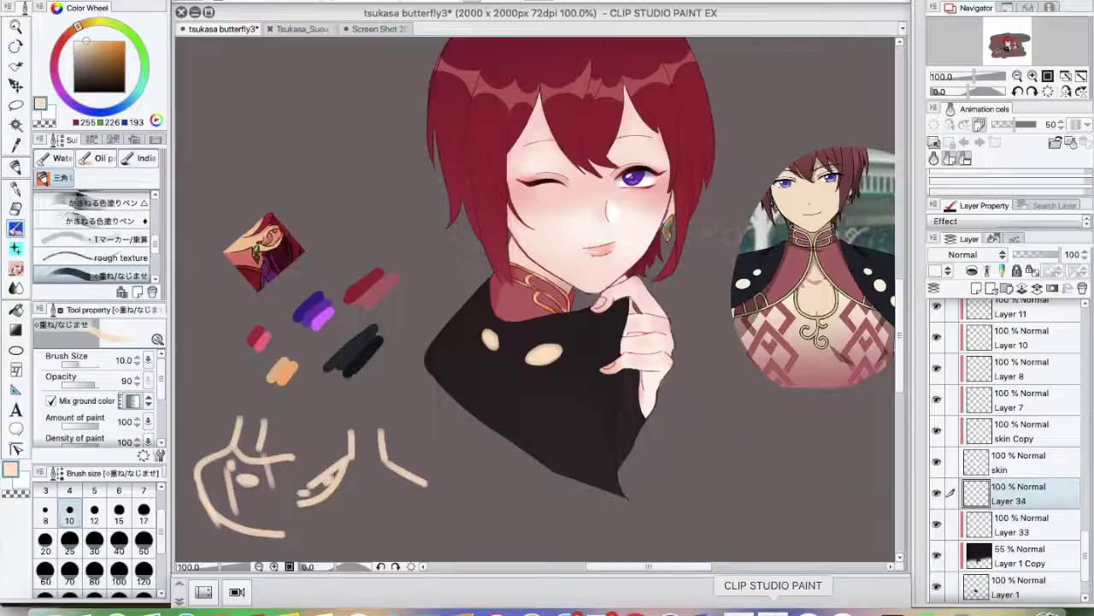
pyautogui.press('super+t')
pyautogui.moveTo(547, 381); pyautogui.dragTo(527, 411)
pyautogui.press('Return')
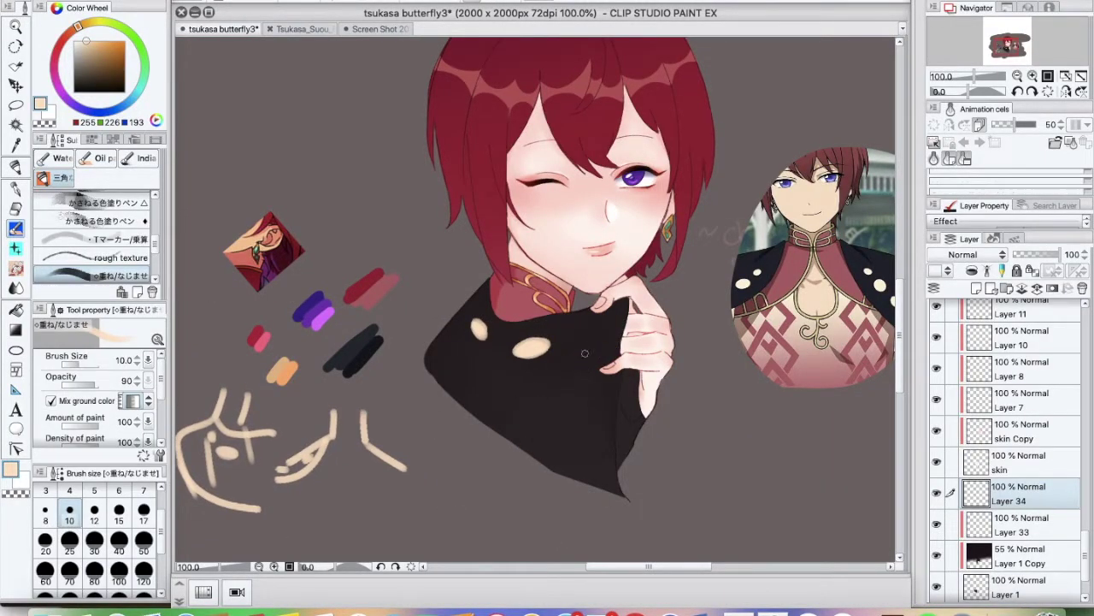
# Freehand-select the hand area and apply a transform to it
pyautogui.press('m')
pyautogui.moveTo(633, 299); pyautogui.dragTo(598, 436)
pyautogui.moveTo(647, 566); pyautogui.dragTo(660, 567)
pyautogui.press('super+t')
pyautogui.press('Return')
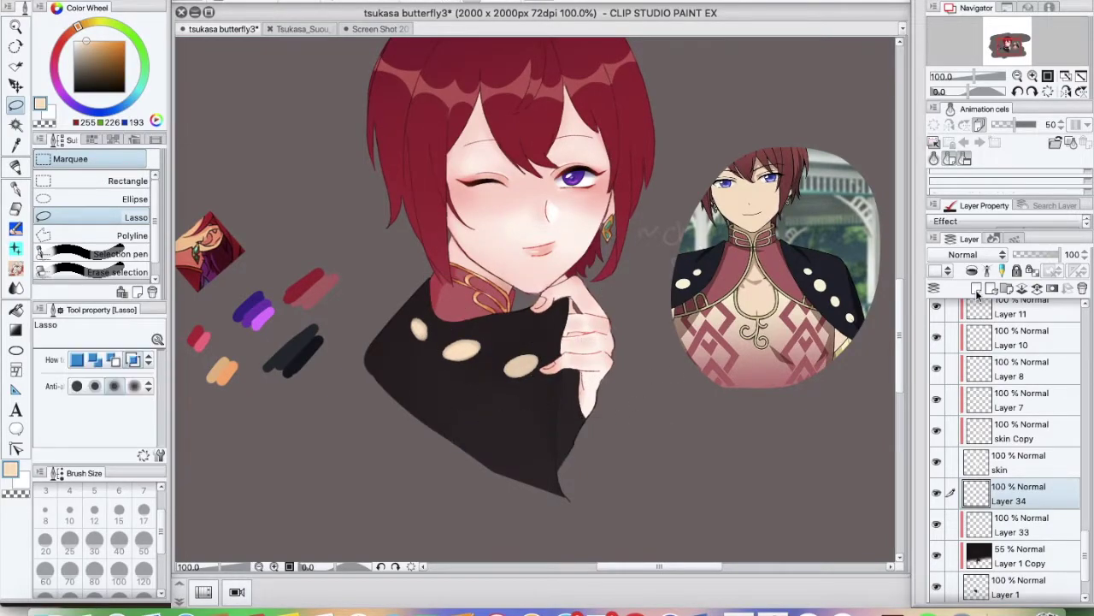
# Pick a warmer peach, add new layers for more spots and the nails, using the blending brush
pyautogui.press('super+shift+n')
pyautogui.click(74, 32)
pyautogui.press('b')
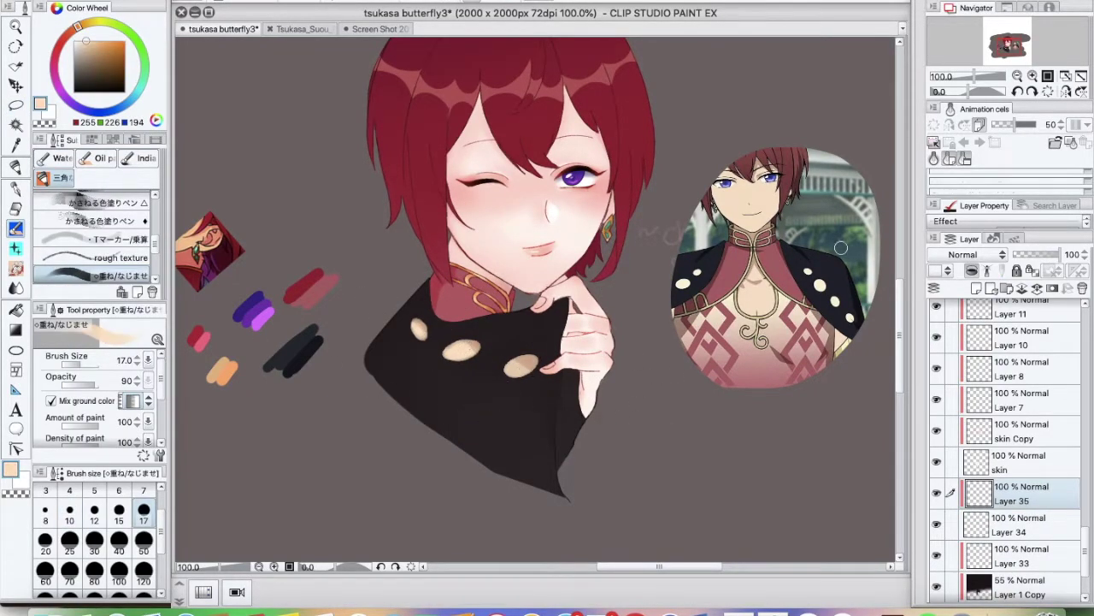
pyautogui.click(1017, 76)
pyautogui.scroll(5, 1009, 427)
pyautogui.press('super+shift+n')
pyautogui.click(1033, 76)
# Paint the thumb's nail red with the inking pen, zoomed in on the hand
pyautogui.click(1033, 76)
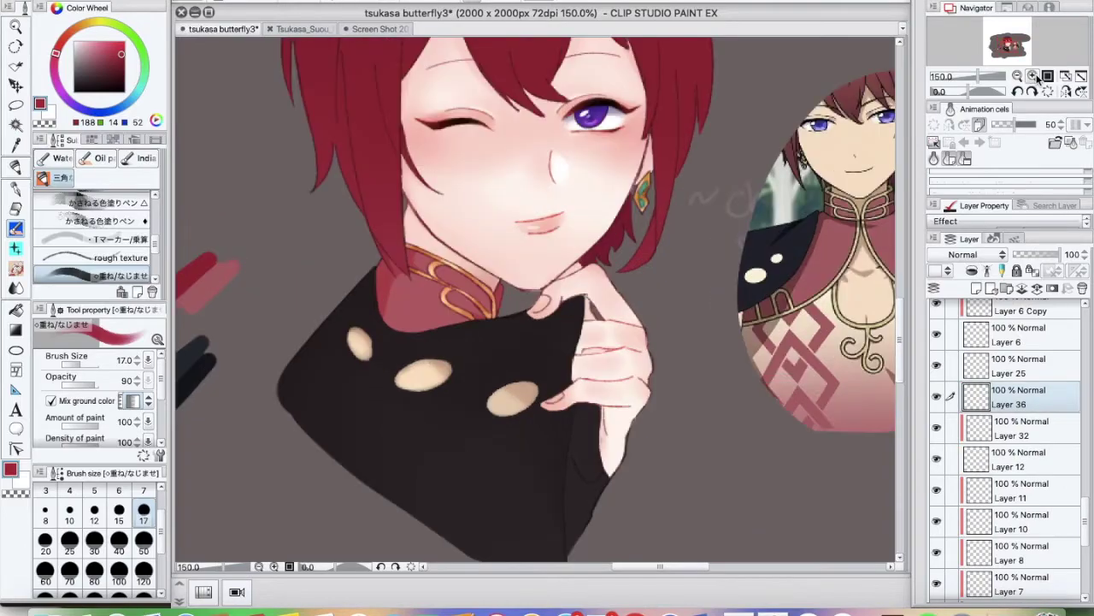
pyautogui.press('p')
pyautogui.click(1034, 76)
pyautogui.click(1035, 77)
pyautogui.click(1035, 76)
pyautogui.moveTo(537, 325); pyautogui.dragTo(566, 305)
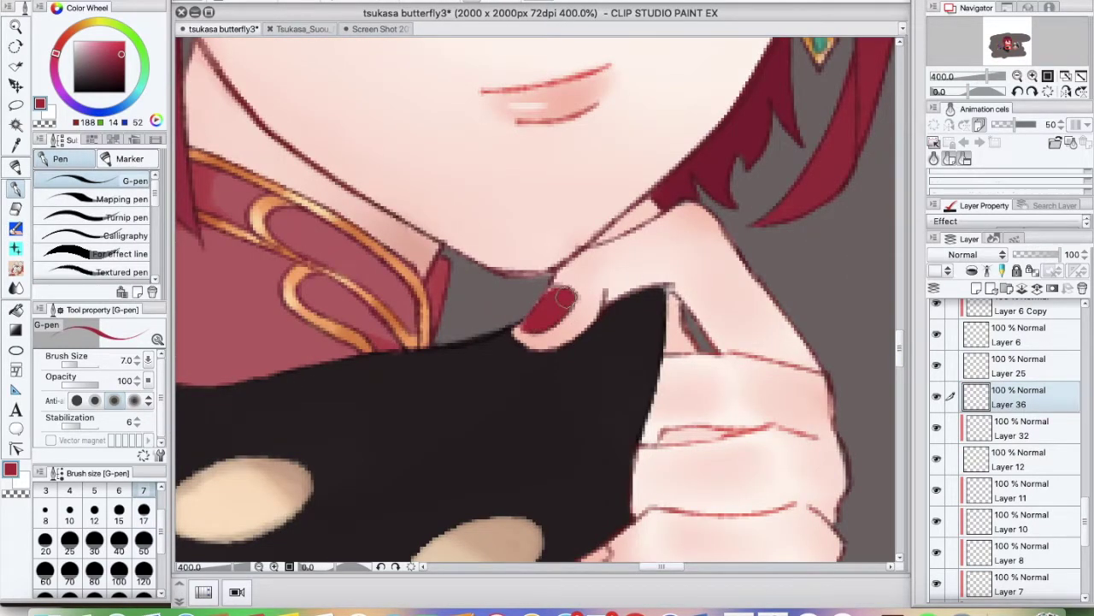
pyautogui.scroll(-5, 592, 334)
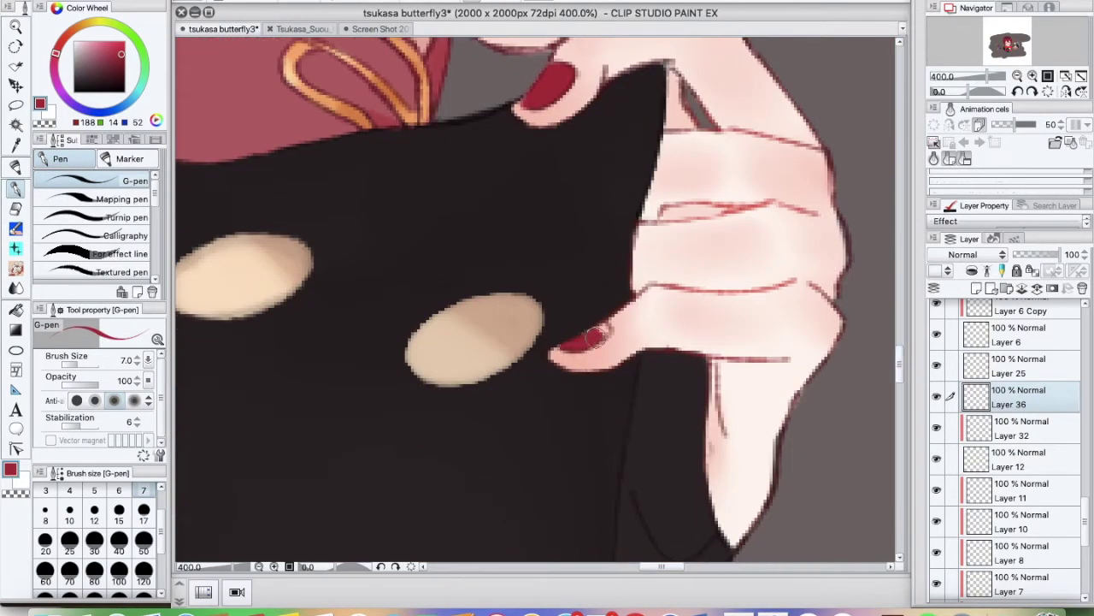
pyautogui.scroll(3, 603, 334)
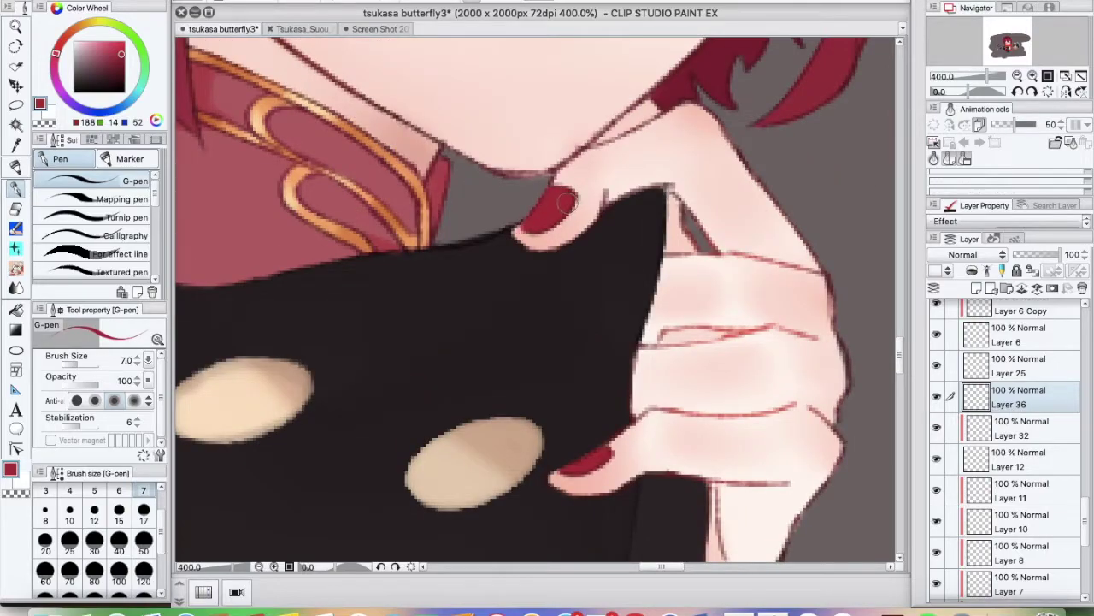
pyautogui.hotkey('ctrl', '-')
pyautogui.hotkey('ctrl', '-')
pyautogui.hotkey('ctrl', '-')
# Duplicate Layer 36 and add new touch-up layers, shading with the blending watercolour brush at 200%
pyautogui.press('b')
pyautogui.press('b')
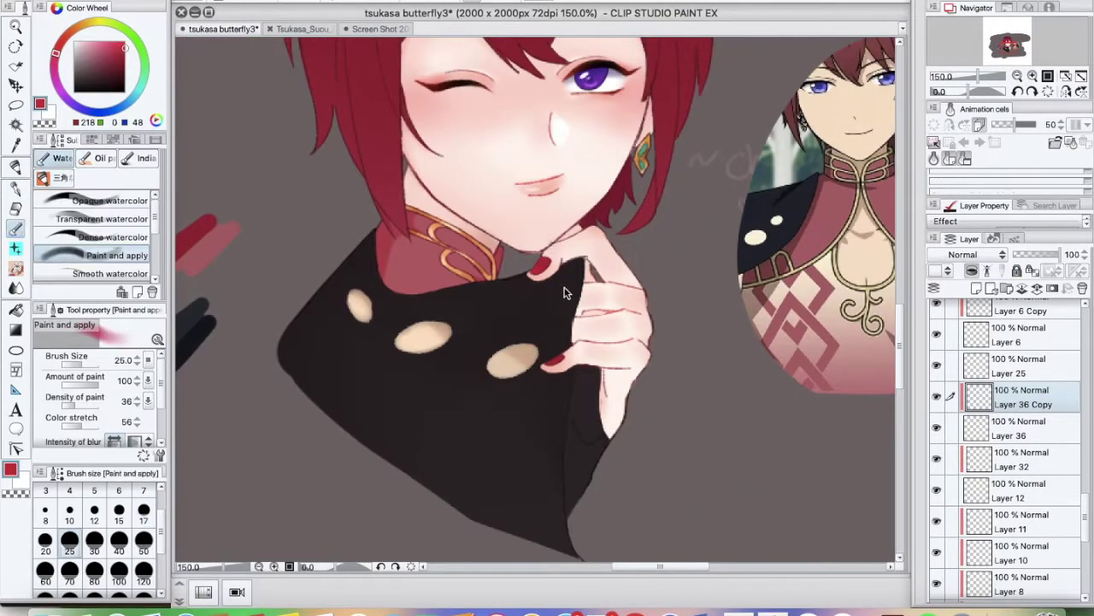
pyautogui.hotkey('ctrl', 'shift', 'n')
pyautogui.hotkey('ctrl', '+')
pyautogui.hotkey('ctrl', '+')
pyautogui.hotkey('ctrl', '+')
pyautogui.press('b')
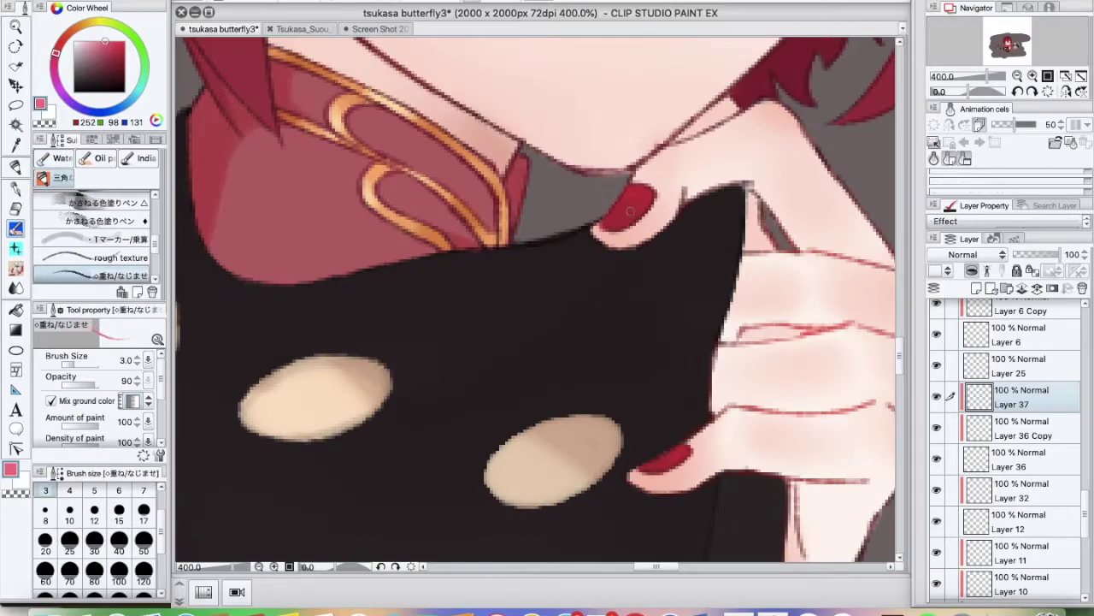
pyautogui.hotkey('ctrl', '-')
pyautogui.hotkey('ctrl', '-')
pyautogui.hotkey('ctrl', '-')
pyautogui.hotkey('ctrl', '+')
pyautogui.hotkey('ctrl', '+')
pyautogui.hotkey('ctrl', '+')
pyautogui.hotkey('ctrl', '-')
pyautogui.hotkey('ctrl', '-')
pyautogui.hotkey('ctrl', '-')
pyautogui.hotkey('ctrl', '+')
pyautogui.hotkey('ctrl', 'shift', 'n')
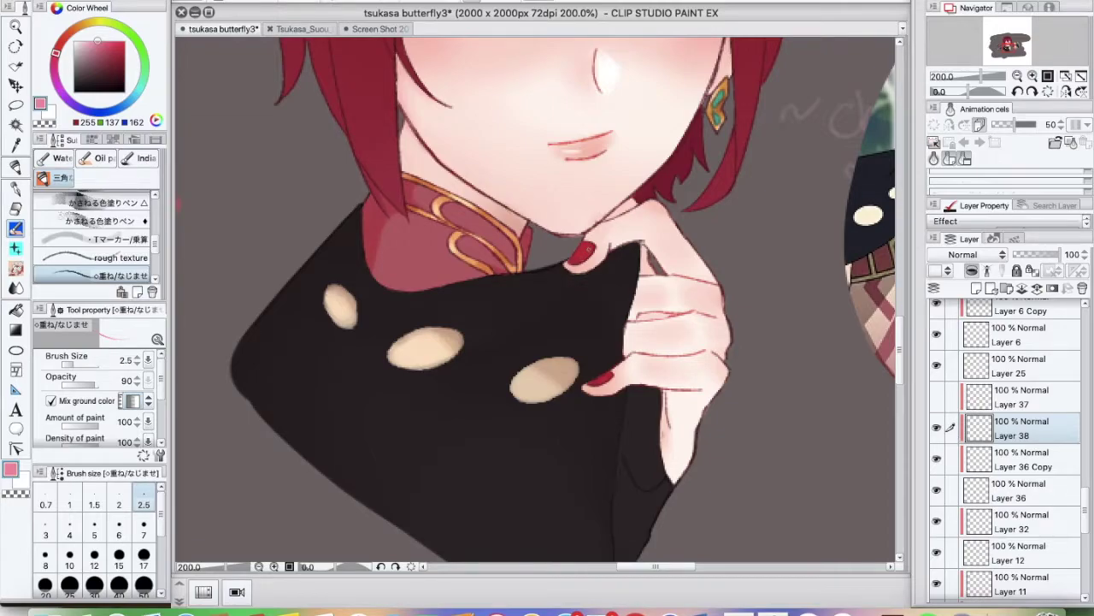
# Check the YouTube music page, then switch to erasing and zoom out to the whole illustration
pyautogui.press('super+Tab')
pyautogui.scroll(-15, 547, 342)
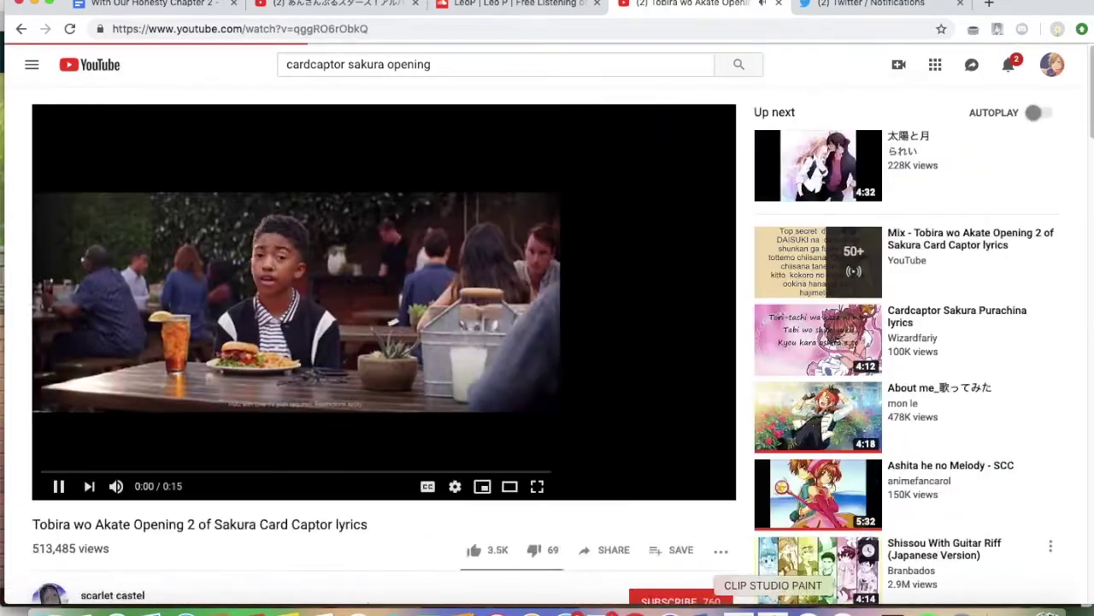
pyautogui.click(773, 609)
pyautogui.press('e')
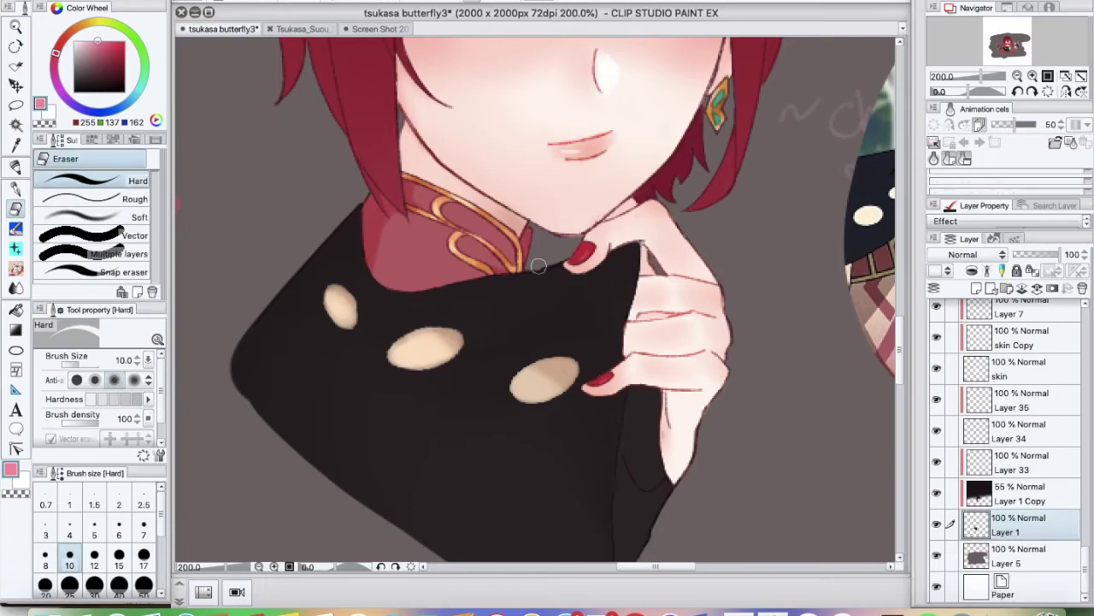
pyautogui.hotkey('ctrl', '-')
pyautogui.hotkey('ctrl', '-')
pyautogui.hotkey('ctrl', '-')
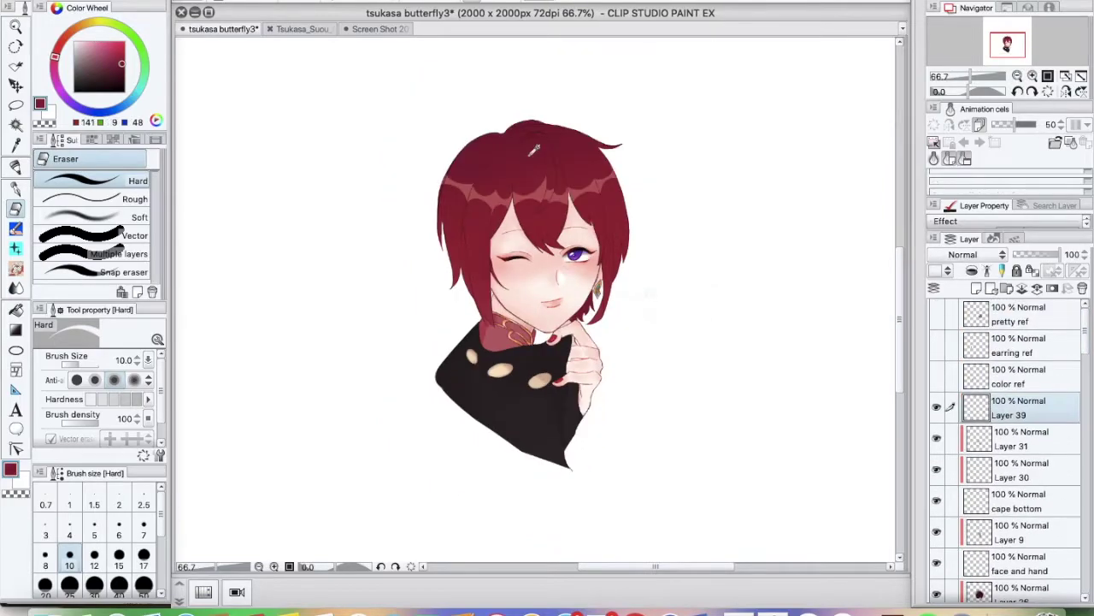
# Touch up the hair's left edge, then select Layer 6 Copy with the layering blend brush
pyautogui.moveTo(400, 220); pyautogui.dragTo(386, 286)
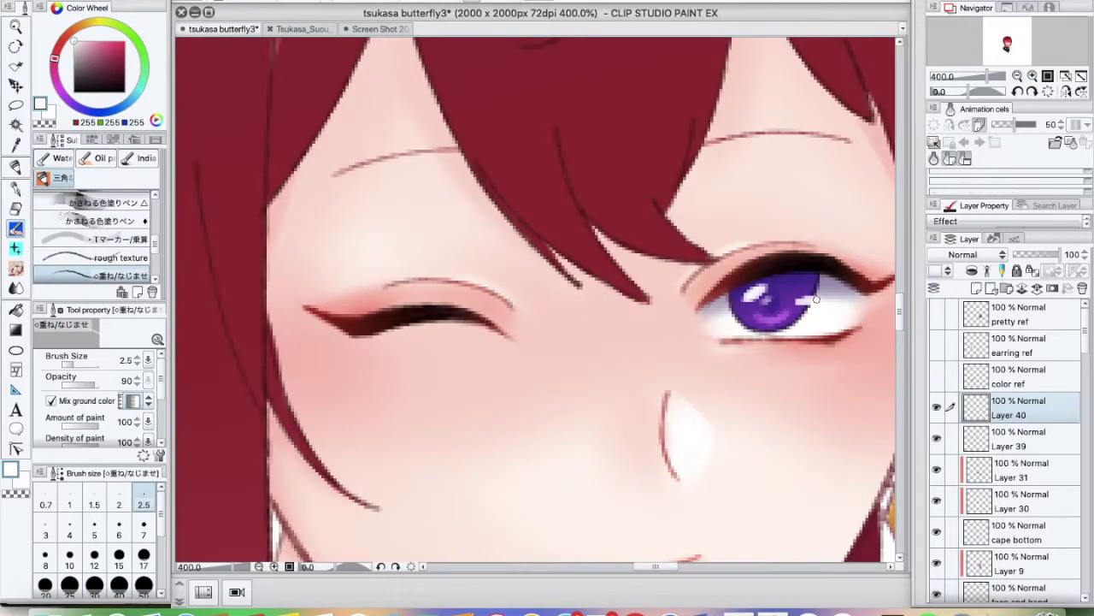
pyautogui.hotkey('alt', '[')
pyautogui.hotkey('alt', '[')
pyautogui.hotkey('alt', '[')
pyautogui.hotkey('alt', '[')
pyautogui.hotkey('alt', '[')
pyautogui.hotkey('alt', '[')
pyautogui.hotkey('alt', '[')
pyautogui.hotkey('alt', '[')
pyautogui.hotkey('alt', '[')
pyautogui.hotkey('alt', '[')
pyautogui.hotkey('alt', '[')
pyautogui.hotkey('alt', '[')
pyautogui.hotkey('alt', '[')
pyautogui.hotkey('alt', '[')
pyautogui.hotkey('alt', '[')
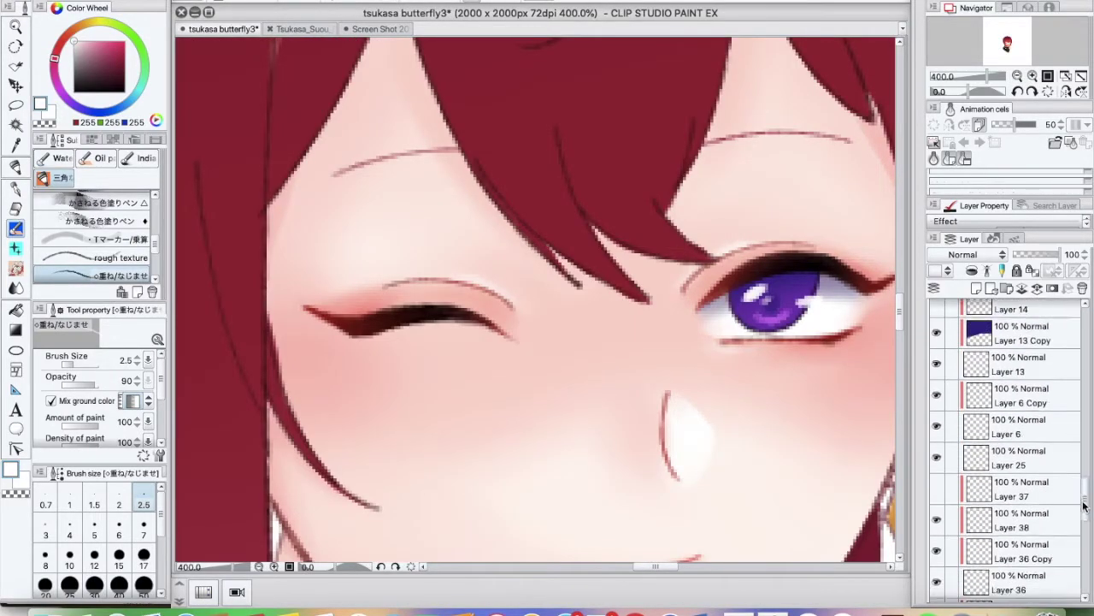
pyautogui.hotkey('alt', '[')
pyautogui.hotkey('alt', '[')
pyautogui.hotkey('alt', '[')
pyautogui.hotkey('alt', '[')
pyautogui.hotkey('alt', '[')
pyautogui.hotkey('alt', '[')
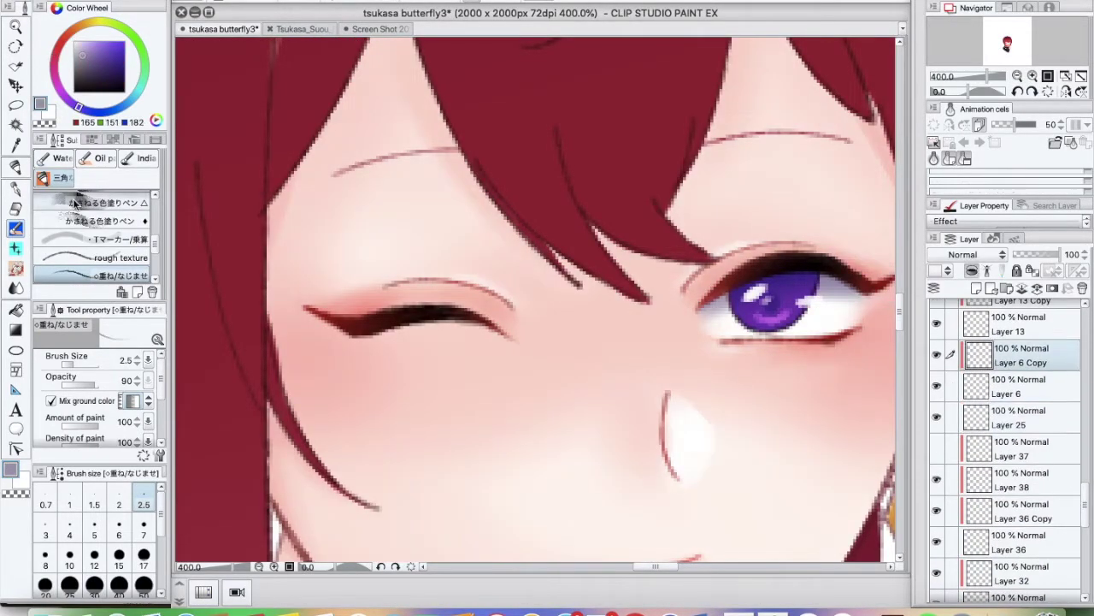
pyautogui.press('b')
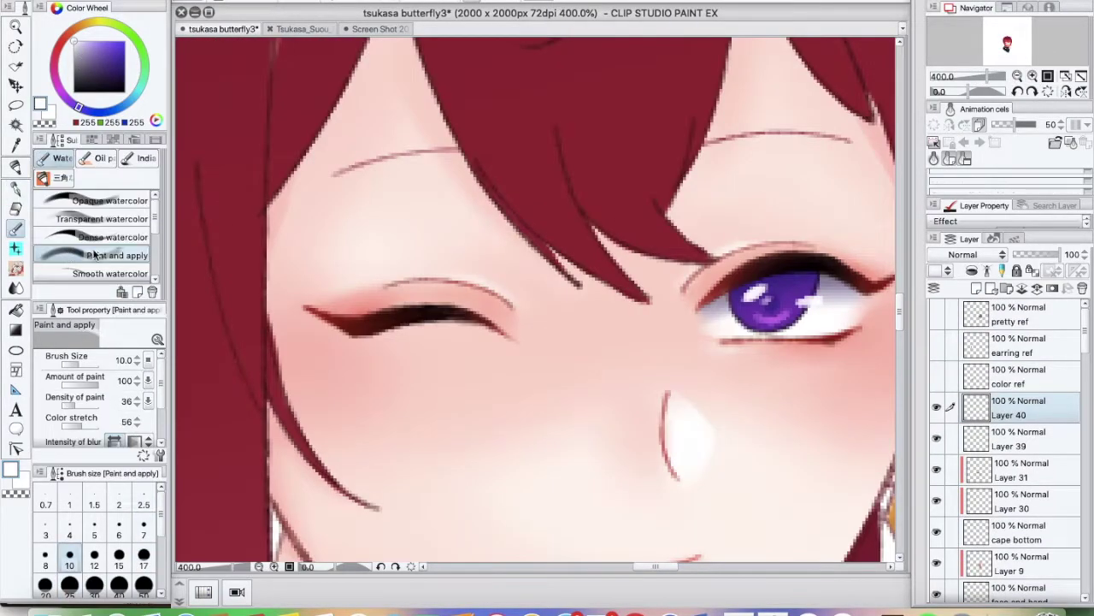
pyautogui.press('b')
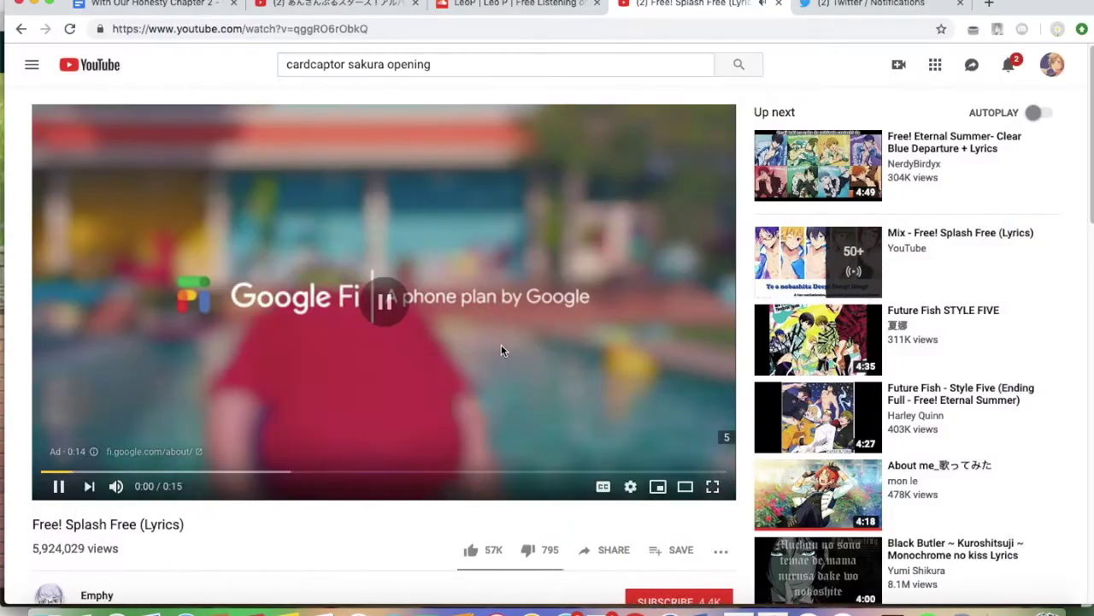
# Play a Black Butler opening video
pyautogui.scroll(-5, 501, 344)
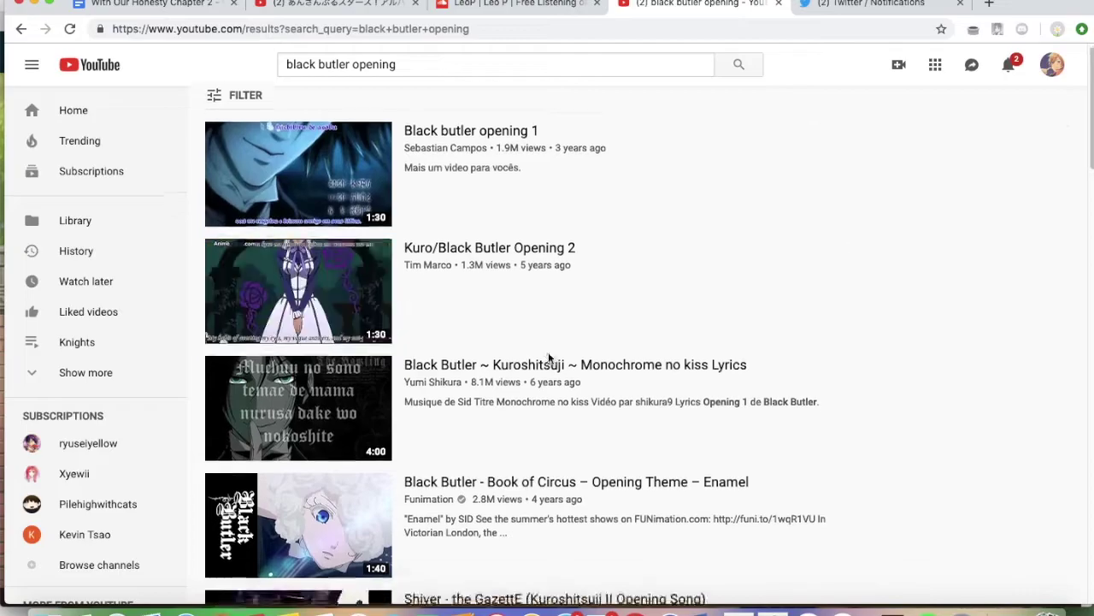
pyautogui.scroll(-5, 552, 359)
pyautogui.click(643, 579)
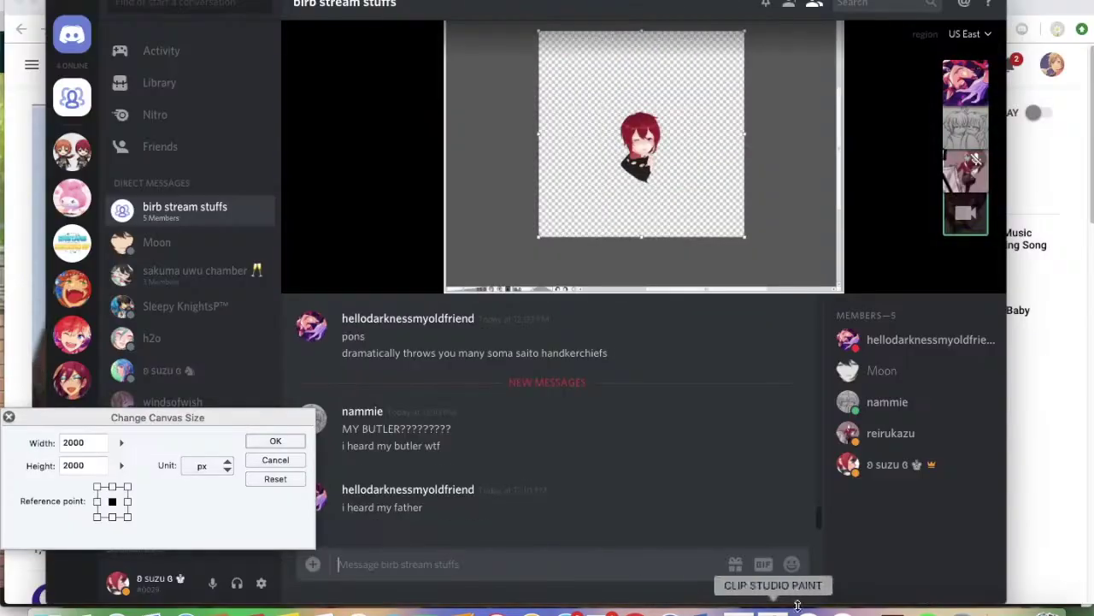
# Change the canvas size to 1300 × 900 px
pyautogui.click(797, 605)
pyautogui.write('1500')
pyautogui.press('Tab')
pyautogui.write('1500')
pyautogui.hotkey('shift', 'Tab')
pyautogui.write('1250')
pyautogui.press('Tab')
pyautogui.write('850')
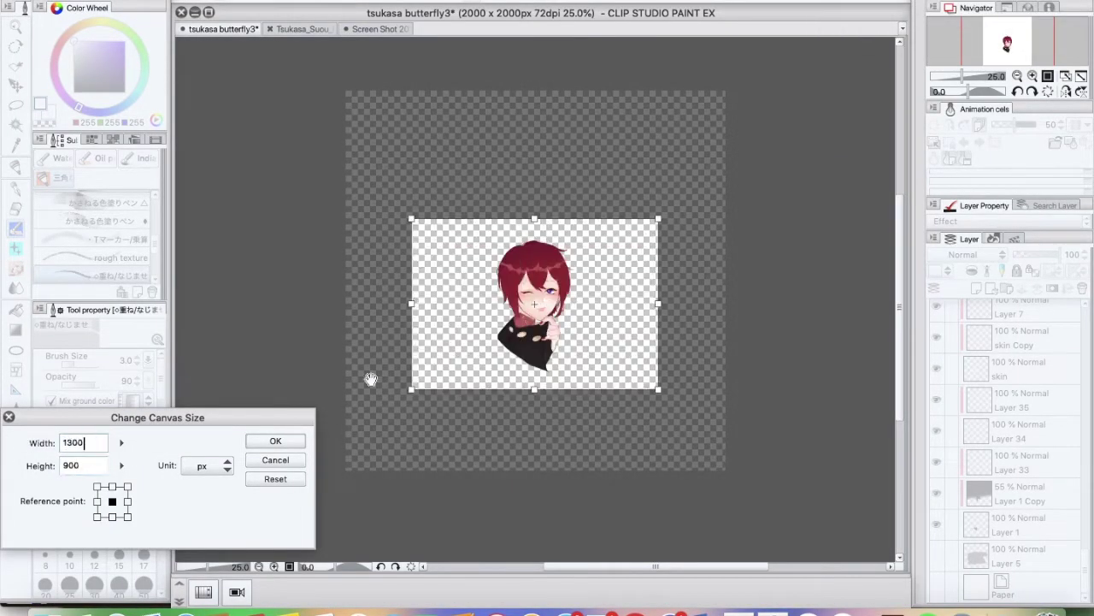
pyautogui.press('Return')
# Save the drawing as a PNG, reopen it and view at actual size
pyautogui.click(171, 0)
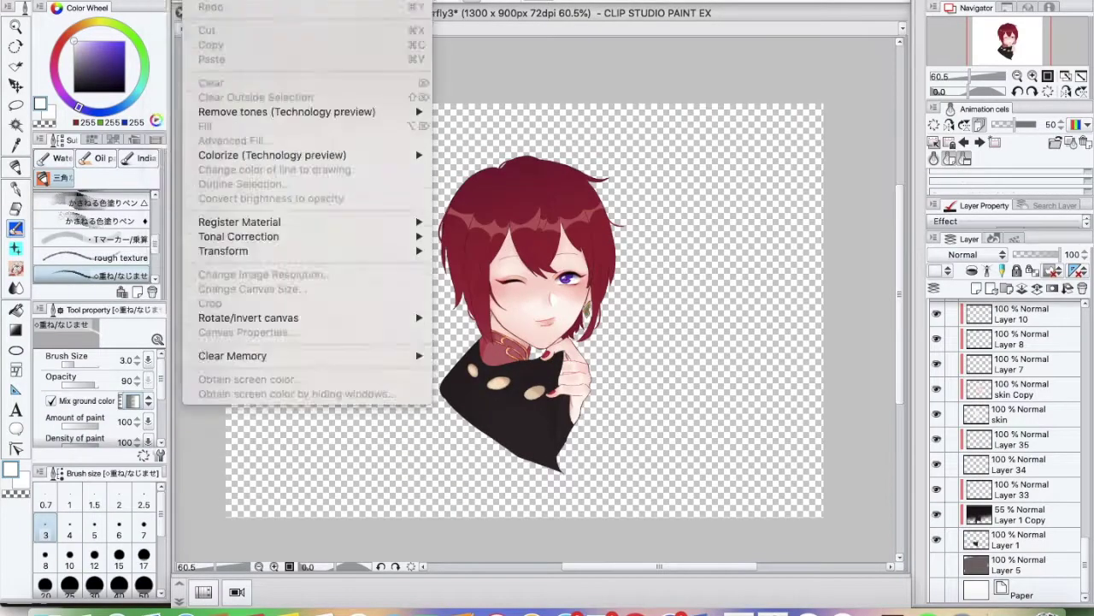
pyautogui.click(190, 88)
pyautogui.click(551, 207)
pyautogui.click(513, 249)
pyautogui.click(684, 239)
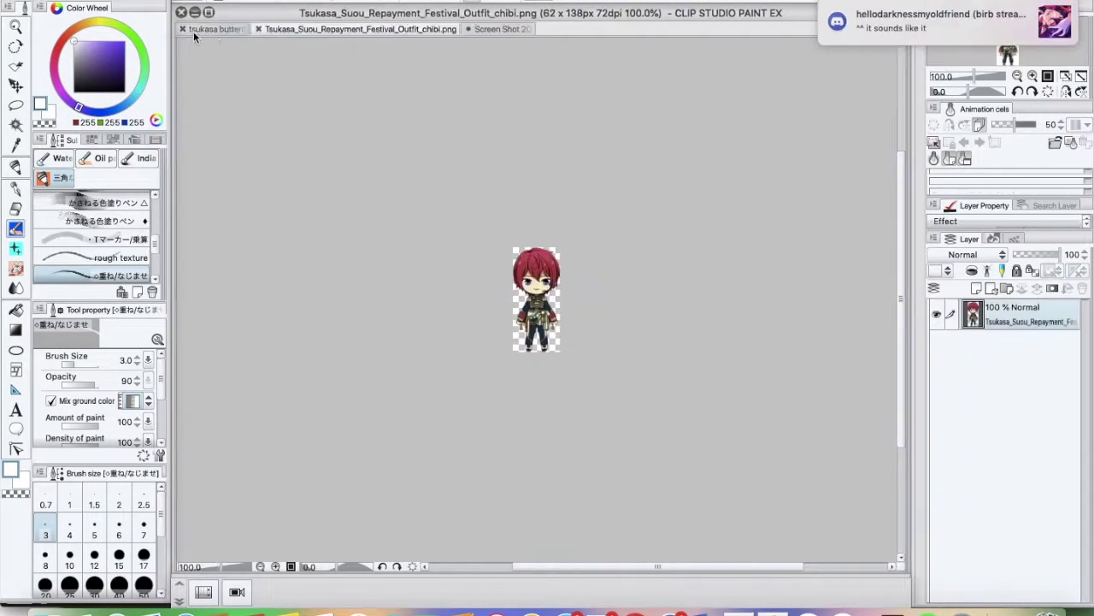
pyautogui.click(194, 30)
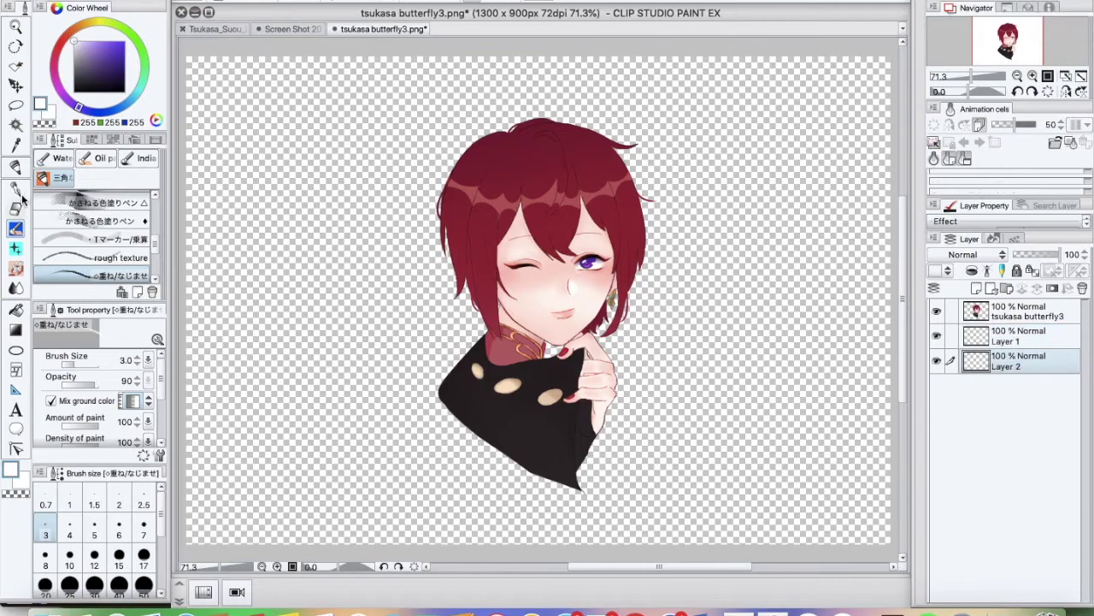
pyautogui.hotkey('ctrl', 'alt', '0')
# Hide the character layer and write a 'BRB 1min' note on Layer 1
pyautogui.press('m')
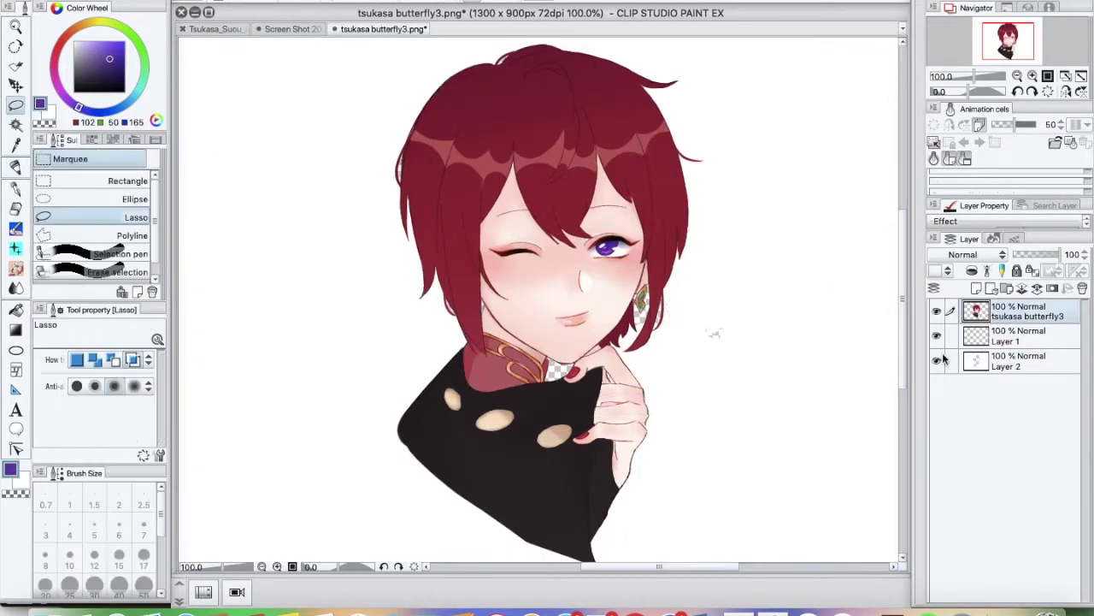
pyautogui.click(937, 310)
pyautogui.click(16, 171)
pyautogui.moveTo(706, 415); pyautogui.dragTo(720, 455)
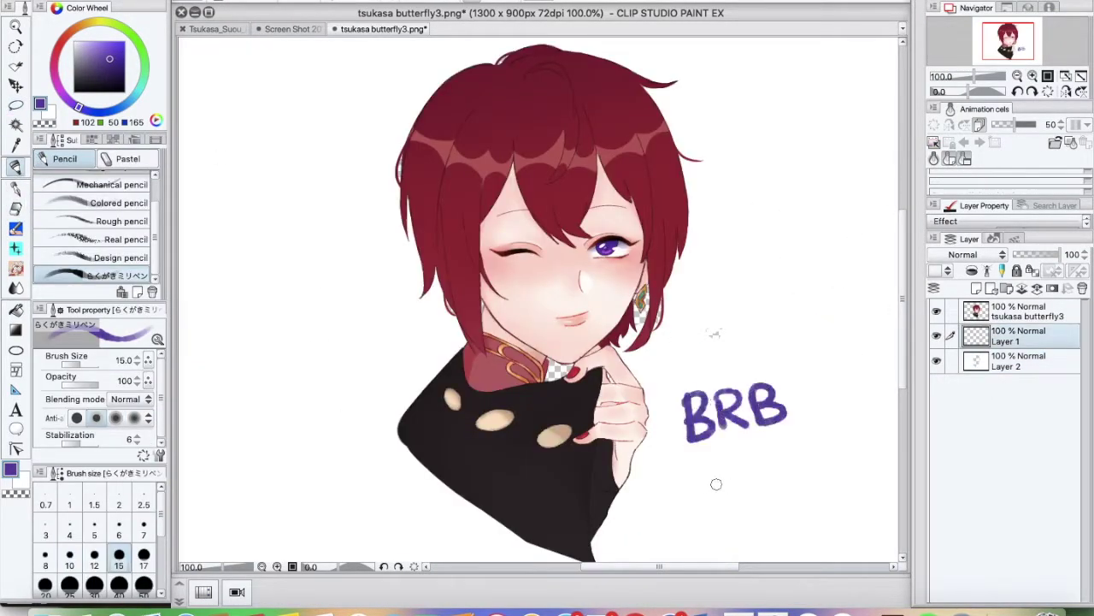
pyautogui.moveTo(766, 501); pyautogui.dragTo(783, 503)
pyautogui.moveTo(821, 149); pyautogui.dragTo(816, 154)
# Reply 's ame' and 'not the second' in the Discord group chat
pyautogui.click(666, 609)
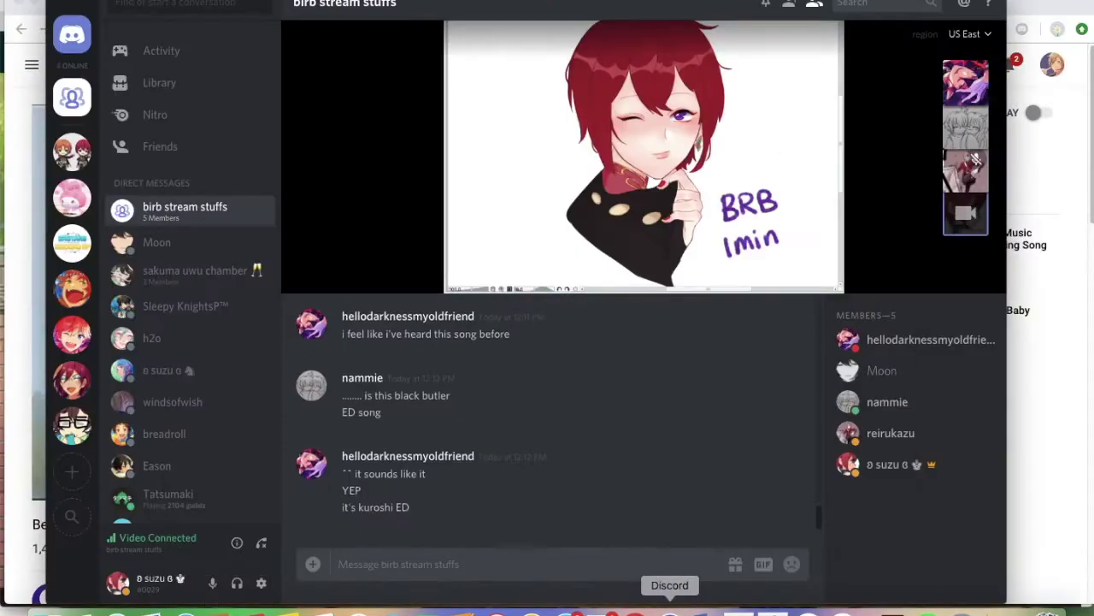
pyautogui.click(635, 609)
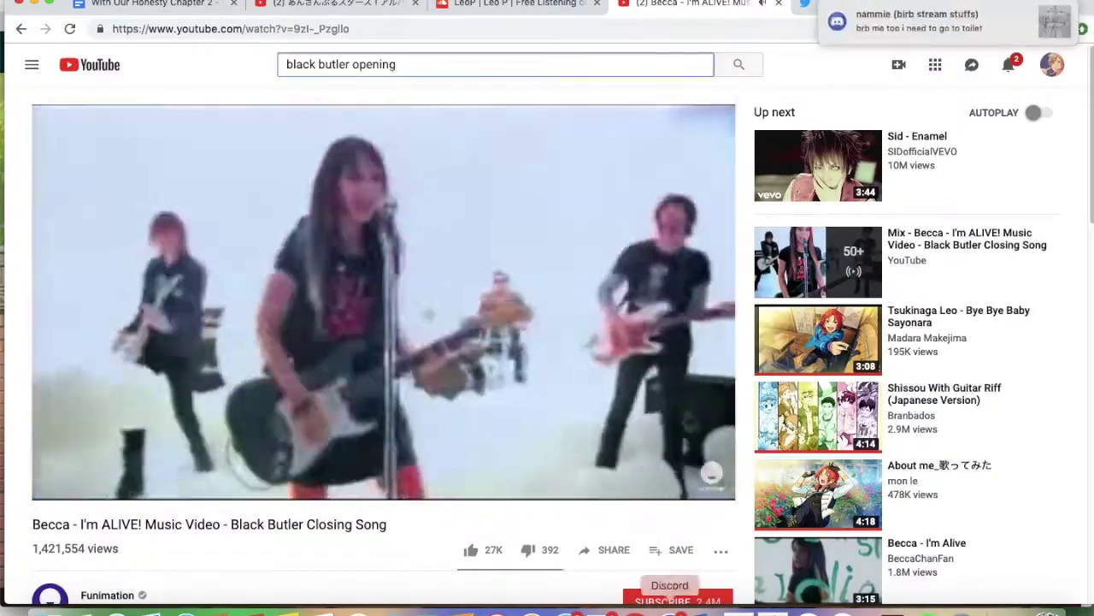
pyautogui.click(665, 609)
pyautogui.write('s ame')
pyautogui.press('Return')
pyautogui.write('not the second')
pyautogui.press('Return')
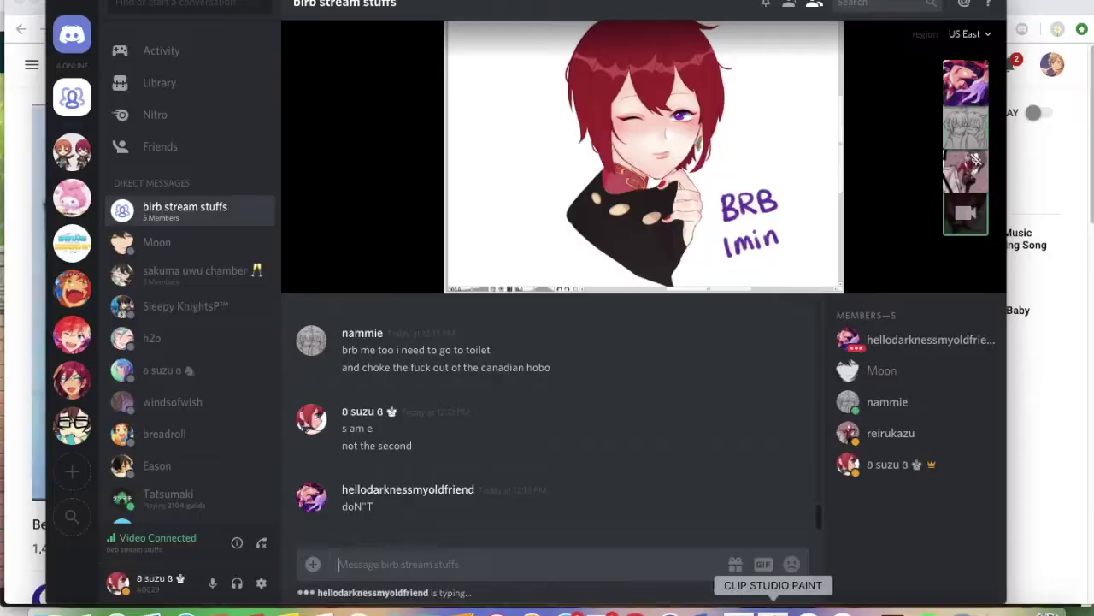
# Search YouTube for 'black butler opening' and play the Black Butler opening 1 video
pyautogui.click(774, 609)
pyautogui.click(634, 609)
pyautogui.click(430, 64)
pyautogui.write('black butler opening')
pyautogui.press('Return')
pyautogui.click(486, 146)
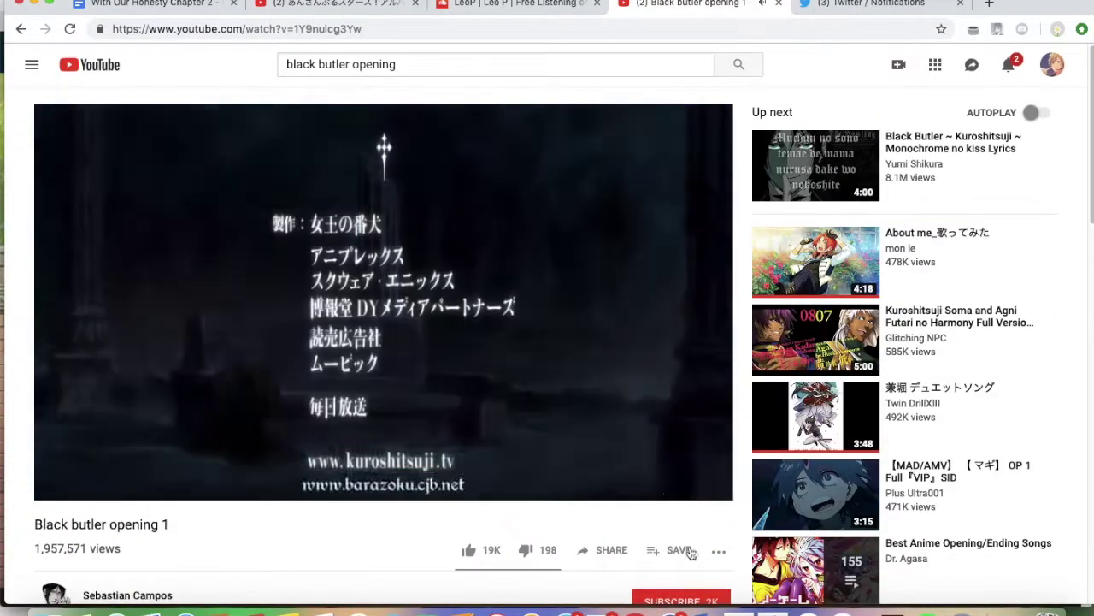
# Post 'ooo', 'share' and 'im back' in the Discord chat
pyautogui.click(666, 609)
pyautogui.write('ooo')
pyautogui.press('Return')
pyautogui.write('share')
pyautogui.press('Return')
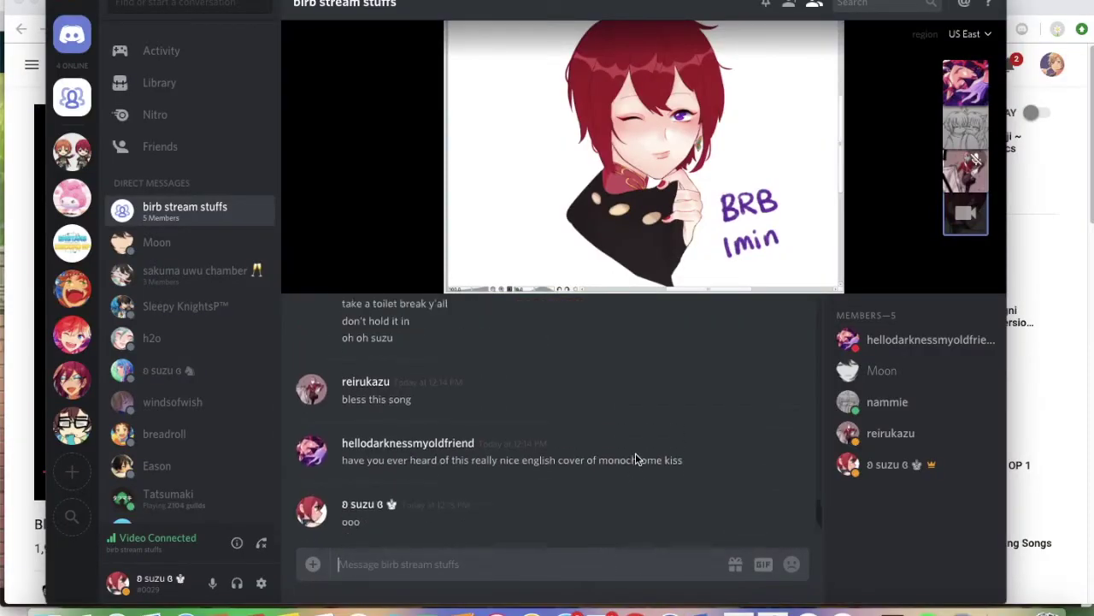
pyautogui.write('im back')
pyautogui.press('Return')
pyautogui.press('super+Tab')
# Delete the break note and save the drawing as tsukasa butterfly4
pyautogui.press('Delete')
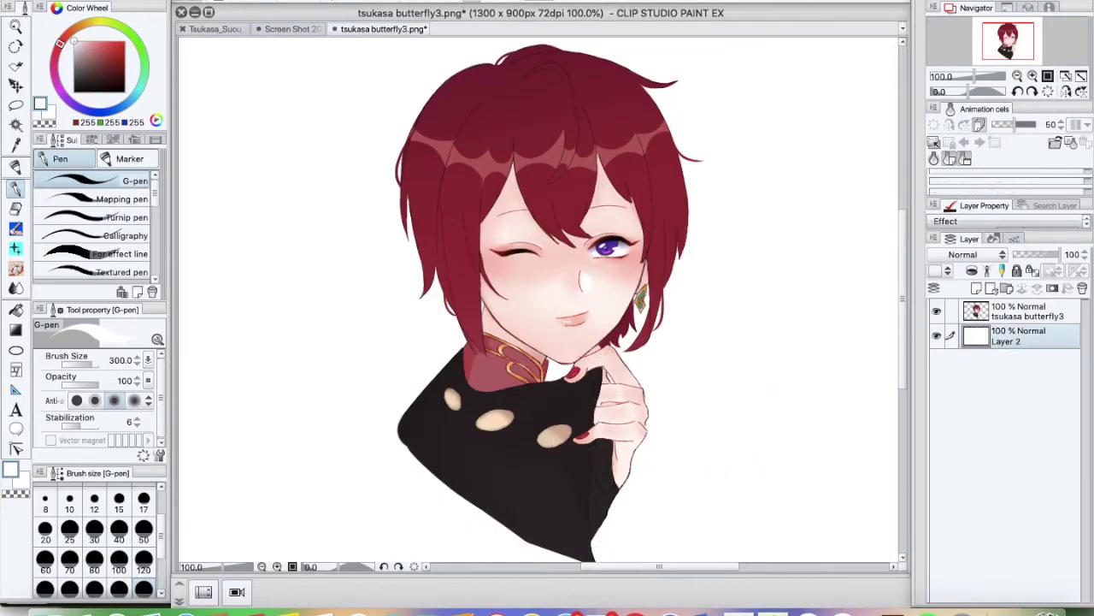
pyautogui.press('super+shift+s')
pyautogui.press('Return')
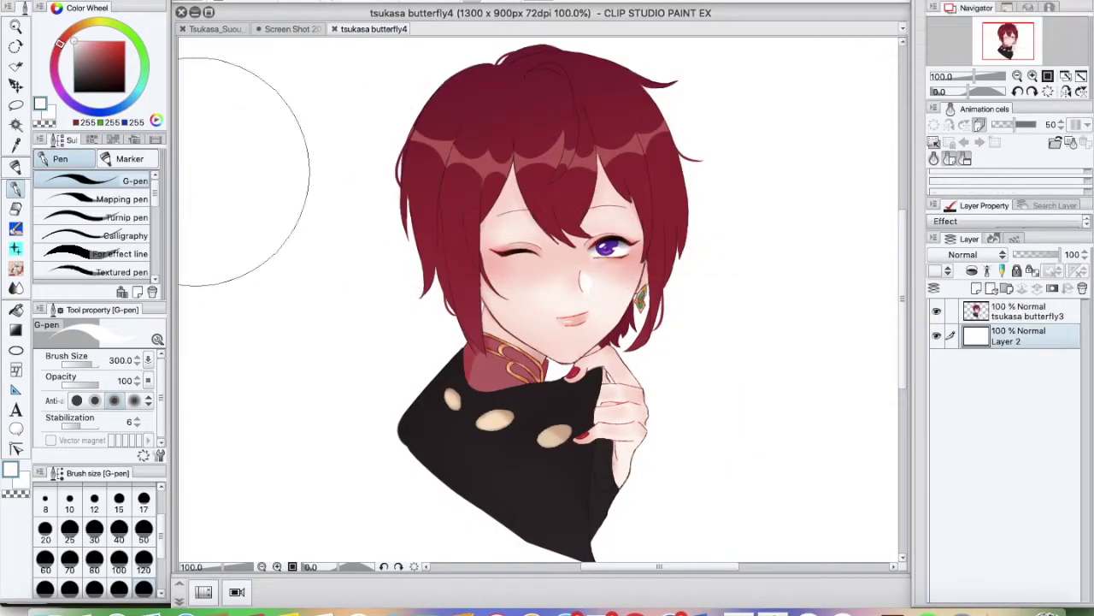
pyautogui.press('super+Tab')
pyautogui.press('super+Tab')
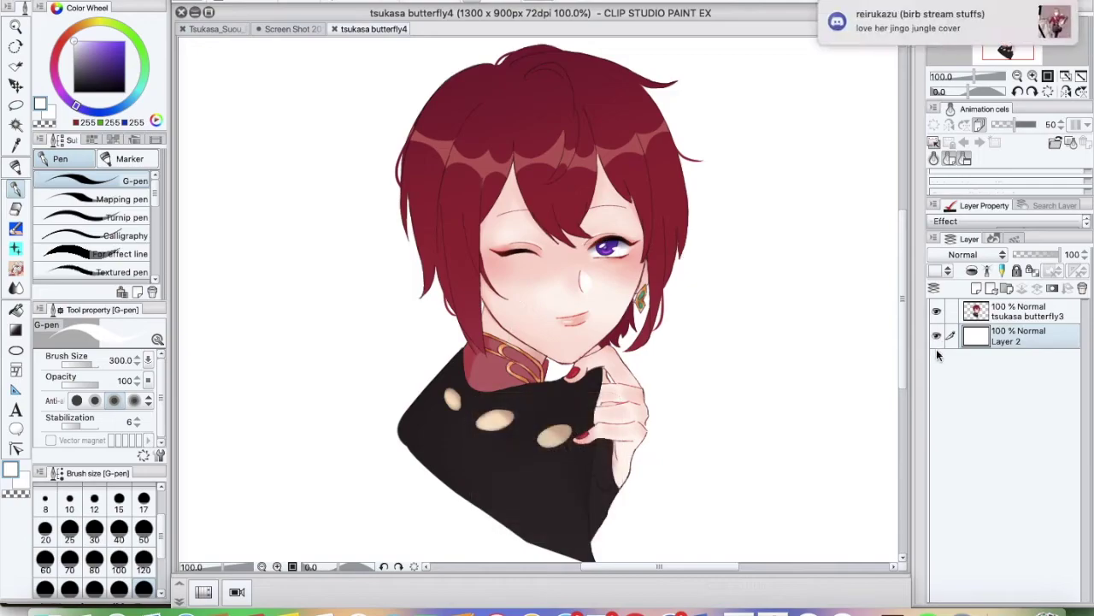
# Add a new layer, brush dark navy strokes, and fill Layer 1 with dark navy
pyautogui.click(976, 288)
pyautogui.click(143, 527)
pyautogui.moveTo(276, 313)
pyautogui.mouseDown()
pyautogui.moveTo(290, 308)
pyautogui.moveTo(295, 341)
pyautogui.mouseUp()
pyautogui.press('j')
pyautogui.press('g')
pyautogui.click(769, 479)
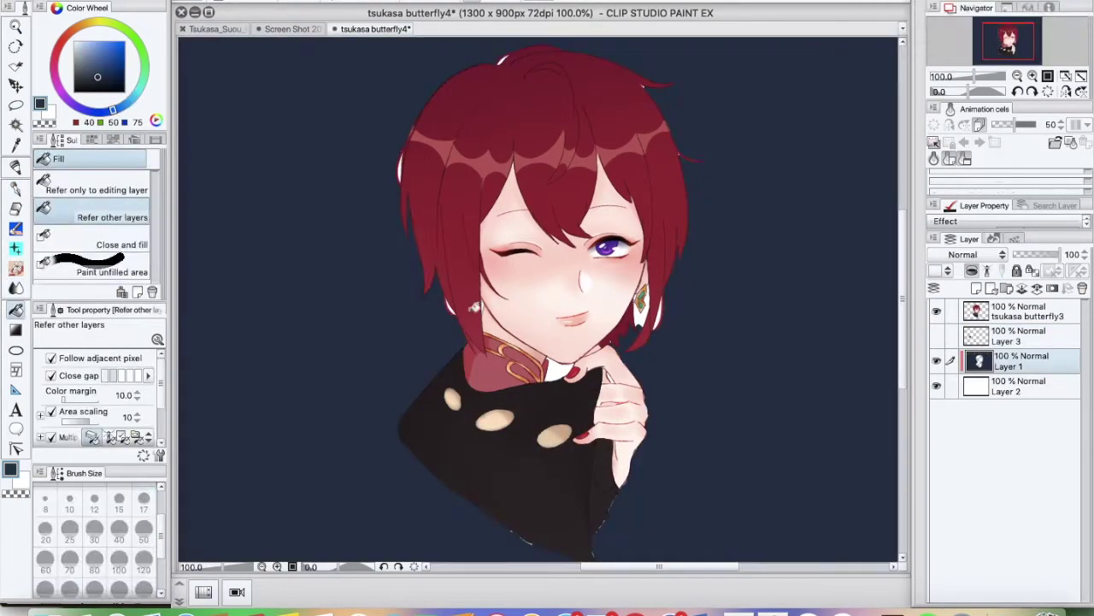
# On another new top layer, paint navy across the whole canvas with an 800-size pen
pyautogui.hotkey('ctrl', '-')
pyautogui.hotkey('ctrl', '-')
pyautogui.press('p')
pyautogui.click(977, 288)
pyautogui.moveTo(360, 214); pyautogui.dragTo(598, 410)
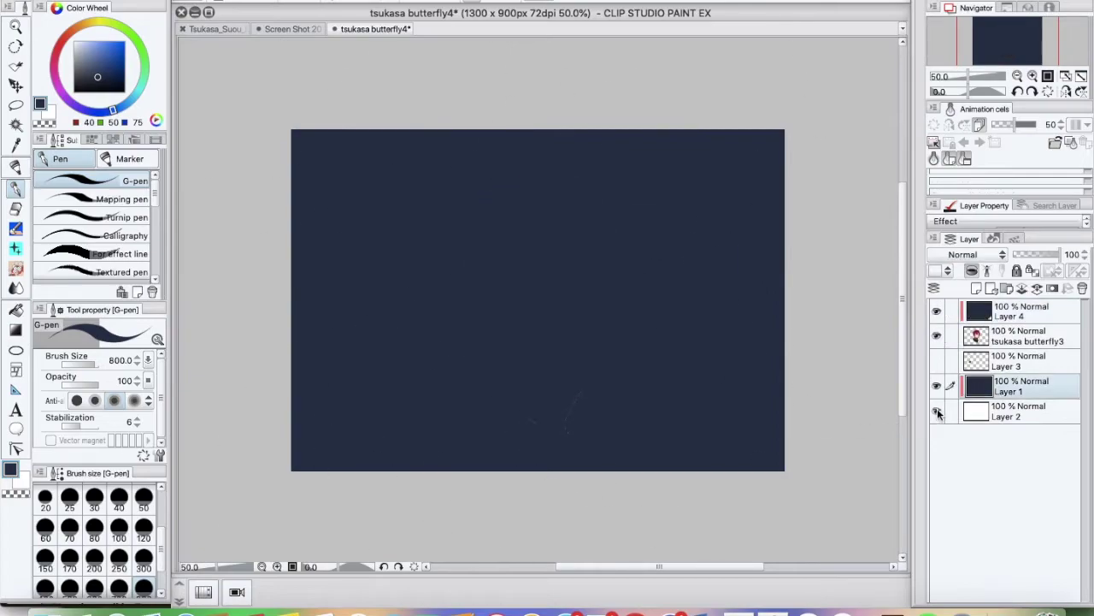
# Hide the navy background, widen the canvas, blend the cape tail edge, and save
pyautogui.hotkey('ctrl', '+')
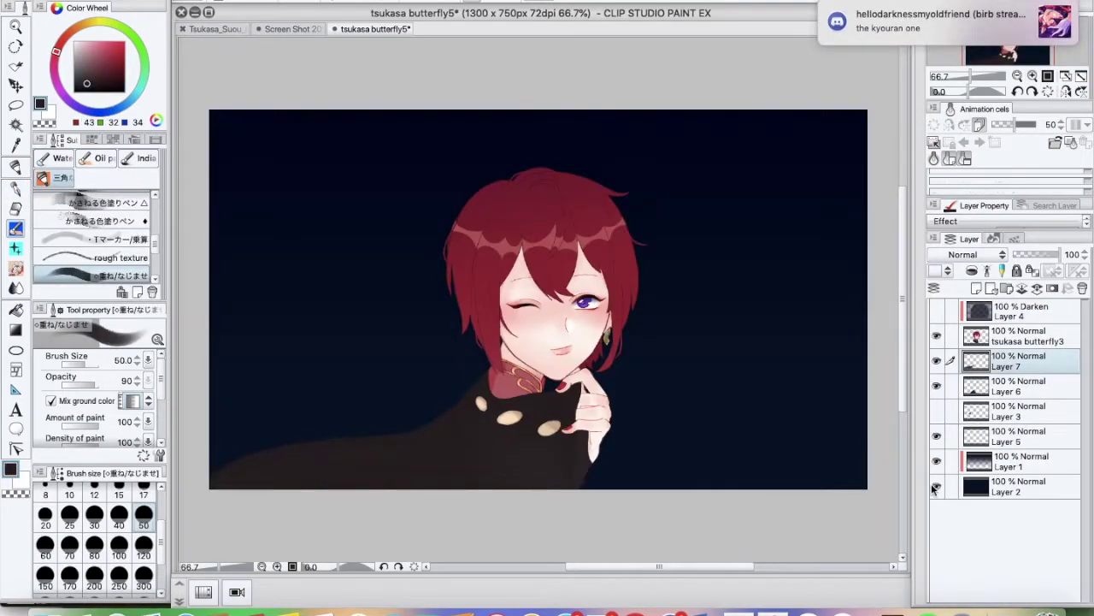
pyautogui.click(276, 286)
pyautogui.moveTo(210, 300)
pyautogui.mouseDown()
pyautogui.moveTo(192, 299)
pyautogui.moveTo(209, 299)
pyautogui.mouseUp()
pyautogui.click(276, 441)
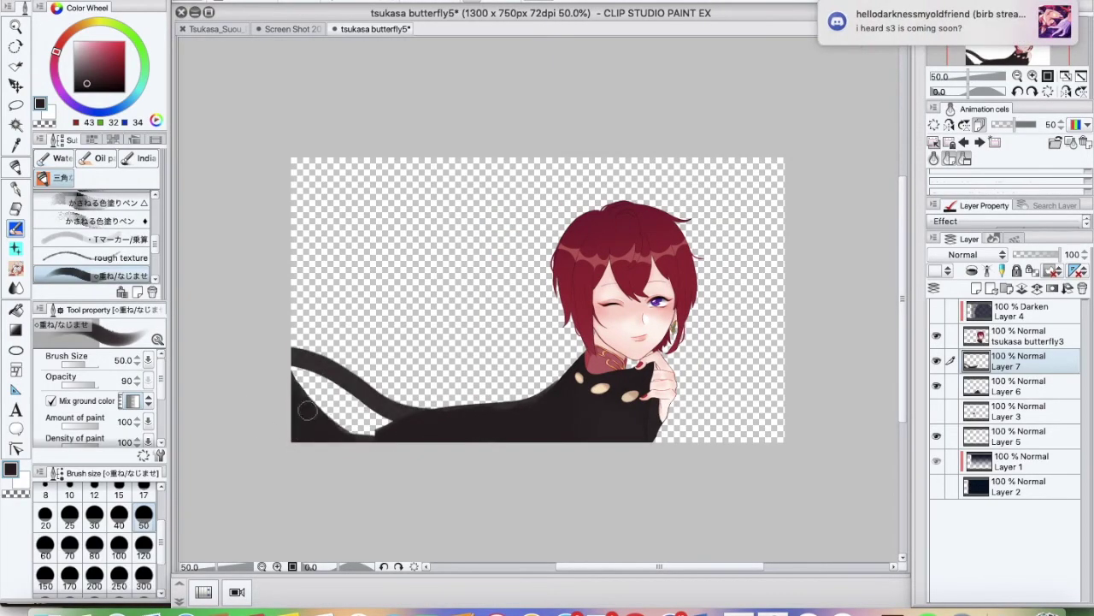
pyautogui.moveTo(385, 434); pyautogui.dragTo(300, 373)
pyautogui.press('super+s')
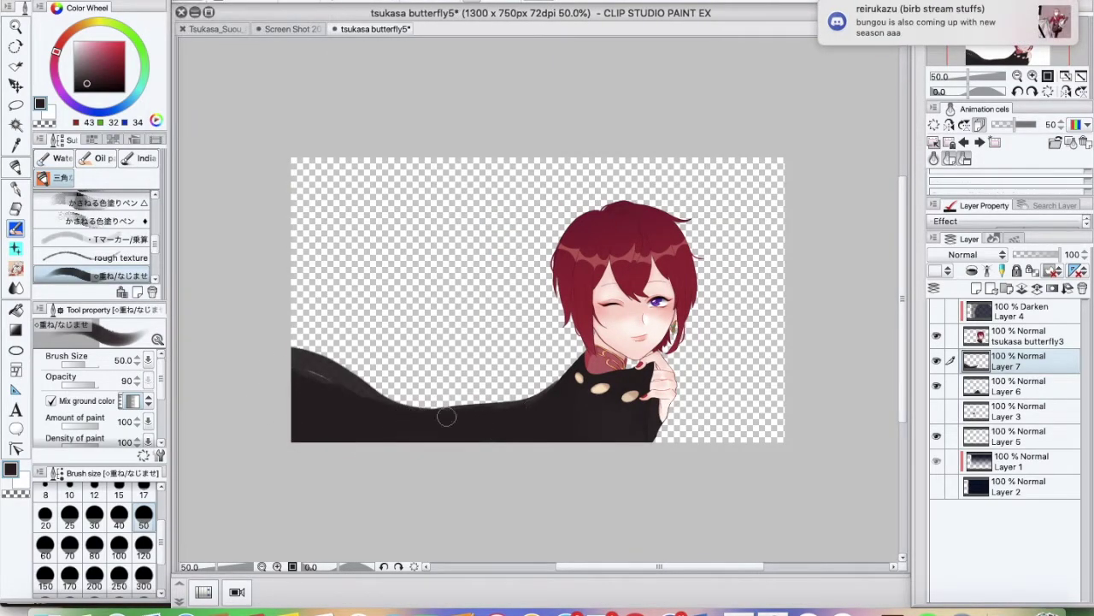
# Zoom in and mirror the view horizontally to check the drawing, then restore it
pyautogui.click(1033, 76)
pyautogui.press('super+minus')
pyautogui.press('h')
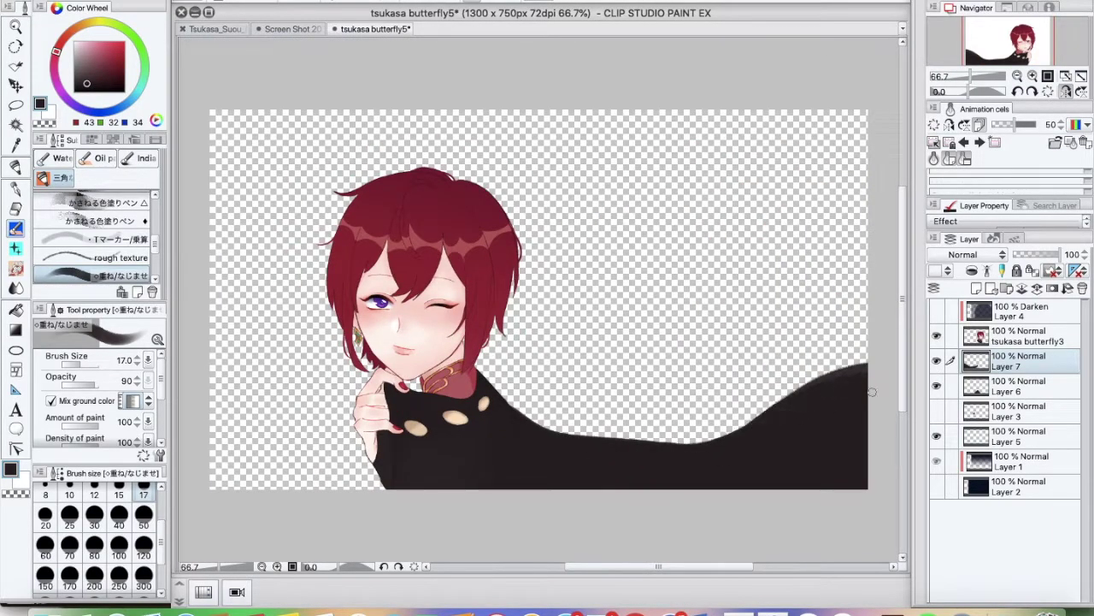
pyautogui.press('h')
# Duplicate the cape layer and stretch the copy's left side steeply upward
pyautogui.press('super+c')
pyautogui.press('super+v')
pyautogui.press('super+t')
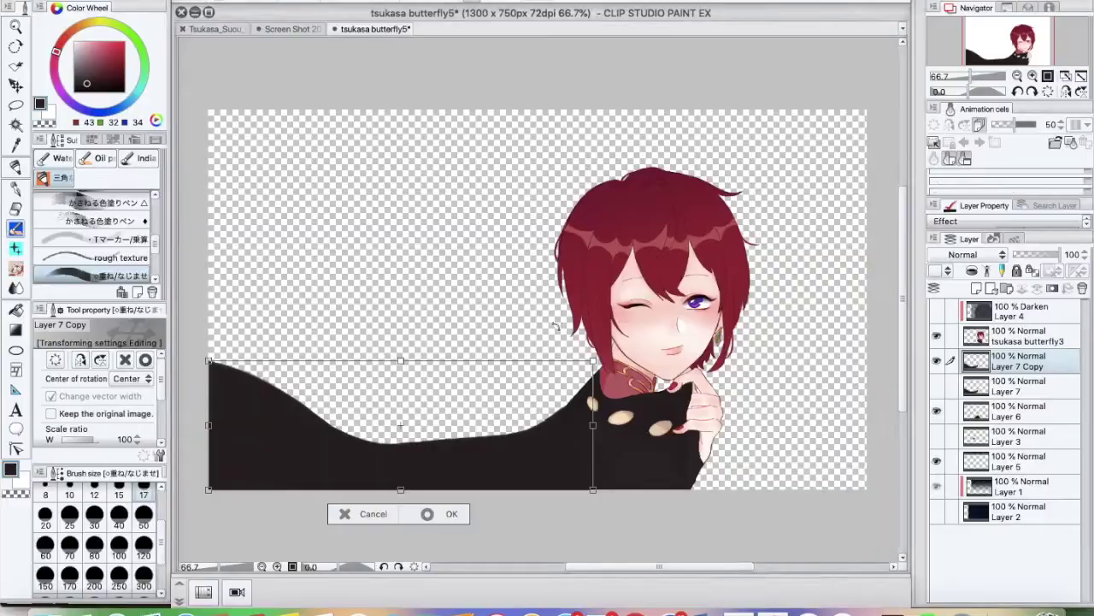
pyautogui.moveTo(209, 360); pyautogui.dragTo(183, 215)
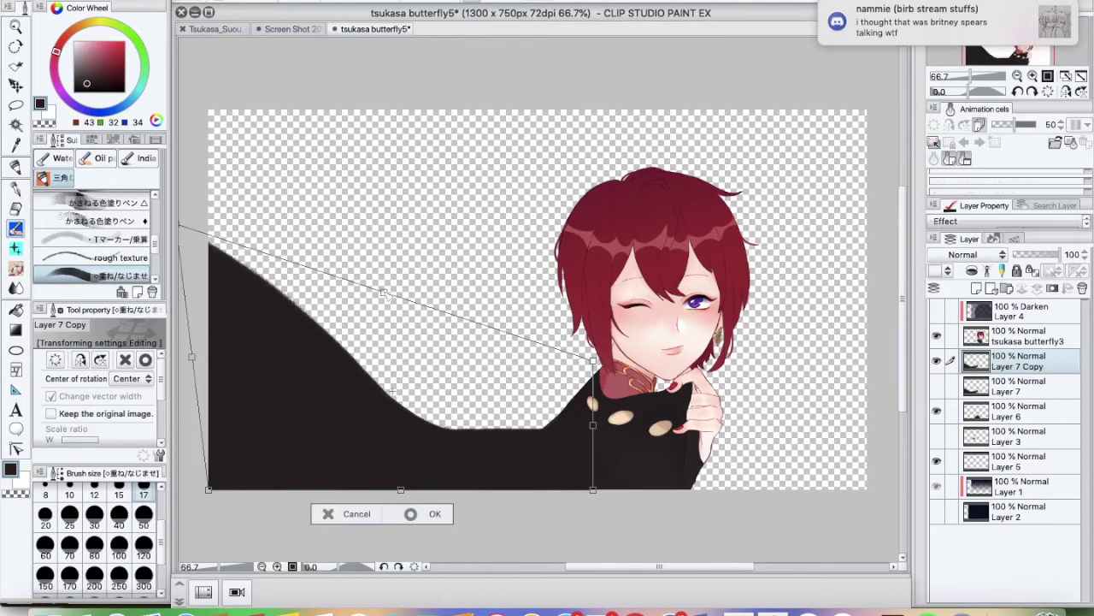
# Commit the stretched cape copy, then try a mesh warp and undo it
pyautogui.press('Return')
pyautogui.click(501, 325)
pyautogui.moveTo(453, 401); pyautogui.dragTo(395, 282)
pyautogui.press('super+z')
pyautogui.press('Escape')
pyautogui.hscroll(-5, 313, 411)
pyautogui.press('super+t')
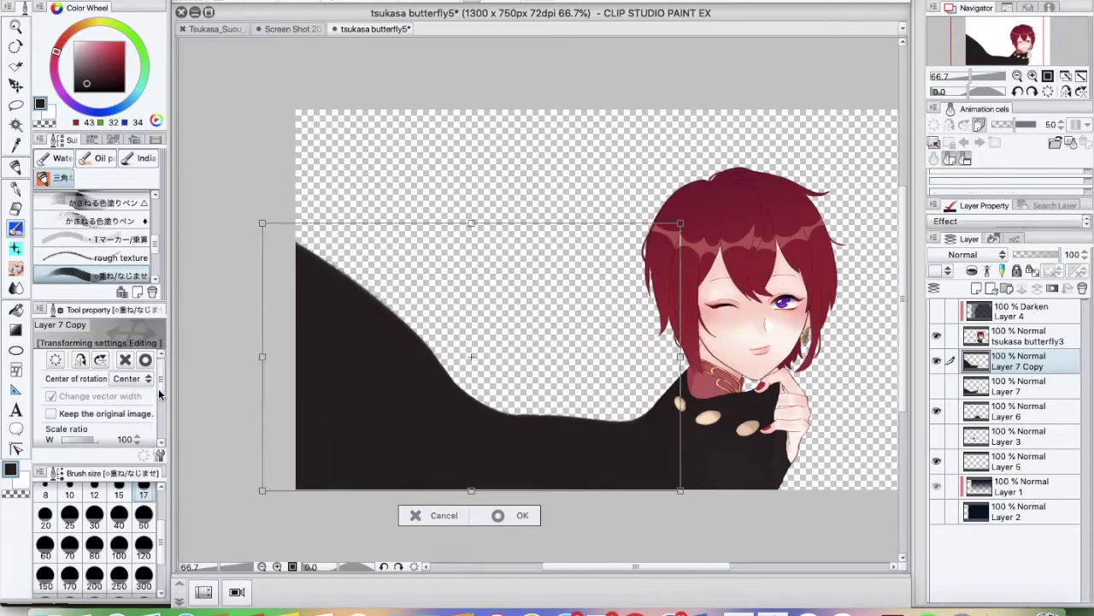
# Trim the canvas to 1200 × 750 and merge the visible figure and cape into a new layer
pyautogui.click(256, 2)
pyautogui.click(274, 276)
pyautogui.moveTo(295, 299); pyautogui.dragTo(356, 300)
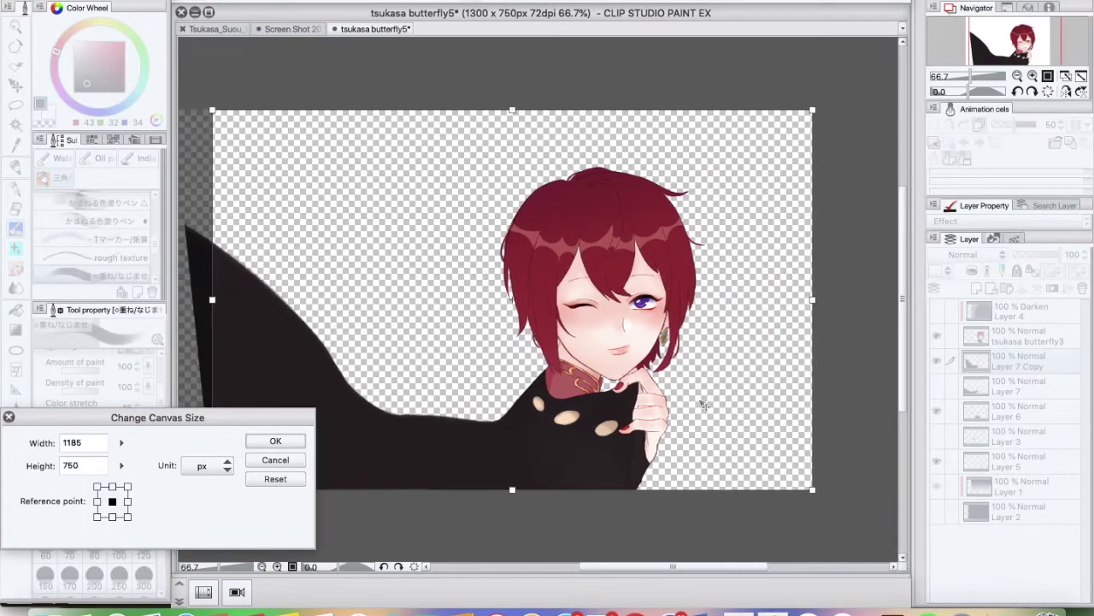
pyautogui.press('Return')
pyautogui.click(181, 1)
pyautogui.click(256, 128)
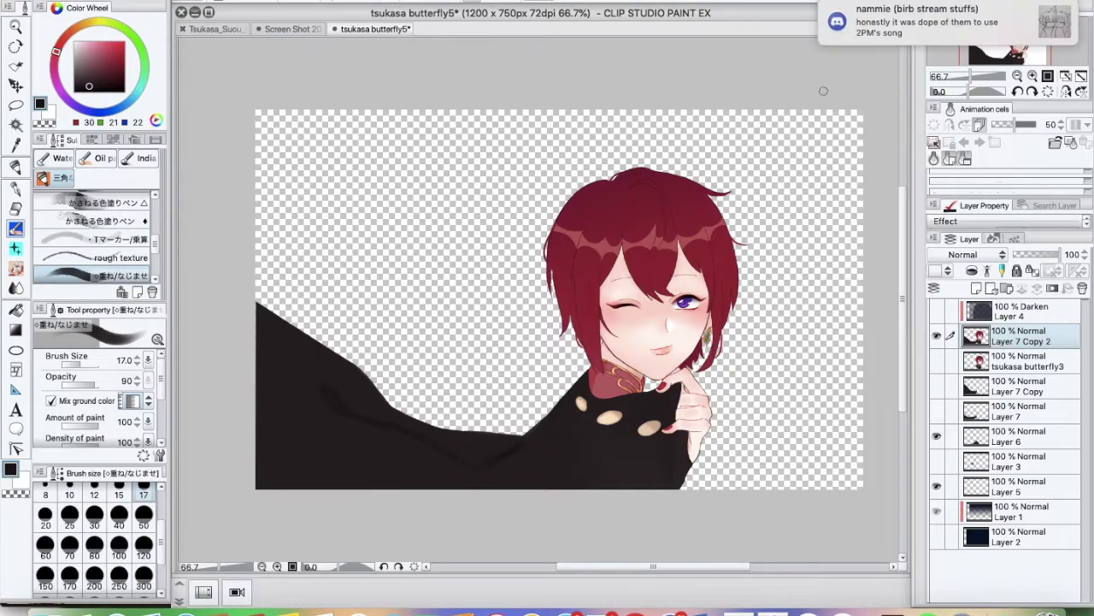
# Refine the cape edges with sampled dark colours at brush size 120, then show the navy background
pyautogui.keyDown('alt'); pyautogui.click(339, 417); pyautogui.keyUp('alt')
pyautogui.press(']')
pyautogui.press(']')
pyautogui.press(']')
pyautogui.press(']')
pyautogui.keyDown('alt'); pyautogui.click(445, 471); pyautogui.keyUp('alt')
pyautogui.press(']')
pyautogui.press(']')
pyautogui.press(']')
pyautogui.press(']')
pyautogui.press(']')
pyautogui.press(']')
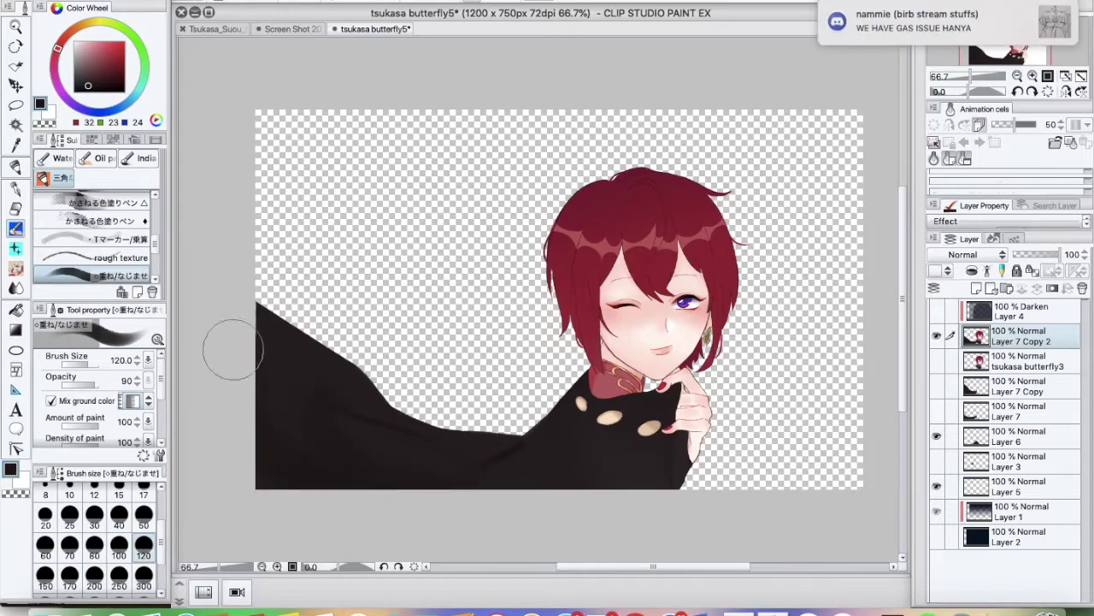
pyautogui.scroll(2, 496, 440)
pyautogui.press('[')
pyautogui.press('[')
pyautogui.press('[')
pyautogui.press('[')
pyautogui.press('[')
pyautogui.press('[')
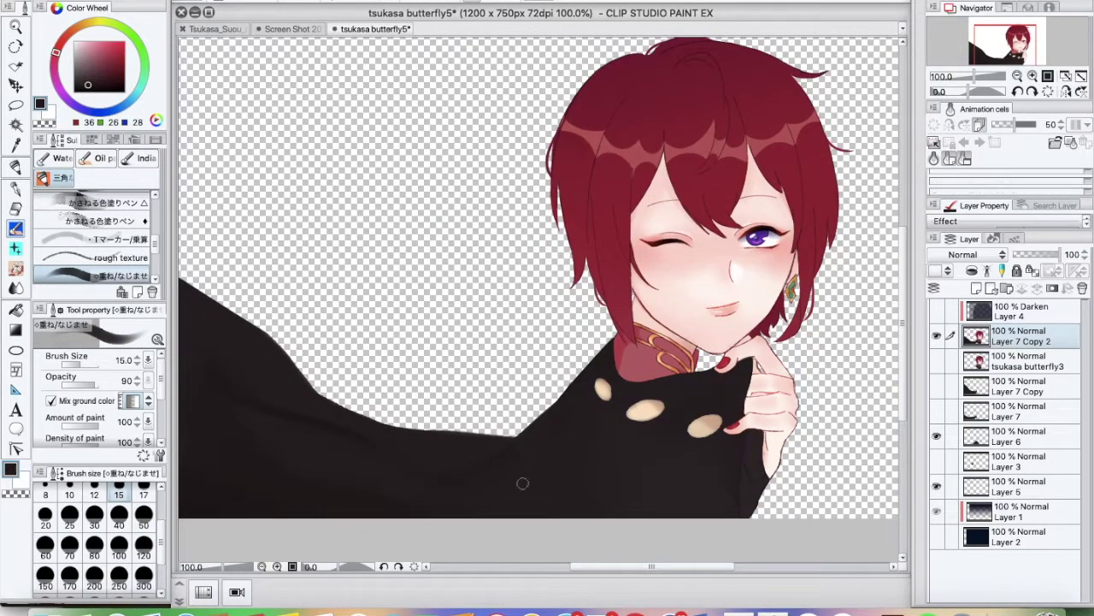
pyautogui.scroll(2, 530, 471)
pyautogui.keyDown('alt'); pyautogui.click(437, 391); pyautogui.keyUp('alt')
pyautogui.scroll(-4, 540, 490)
pyautogui.click(936, 536)
pyautogui.click(1017, 536)
# Fill the empty strip with navy and cover the background layer in peach
pyautogui.press('g')
pyautogui.click(454, 202)
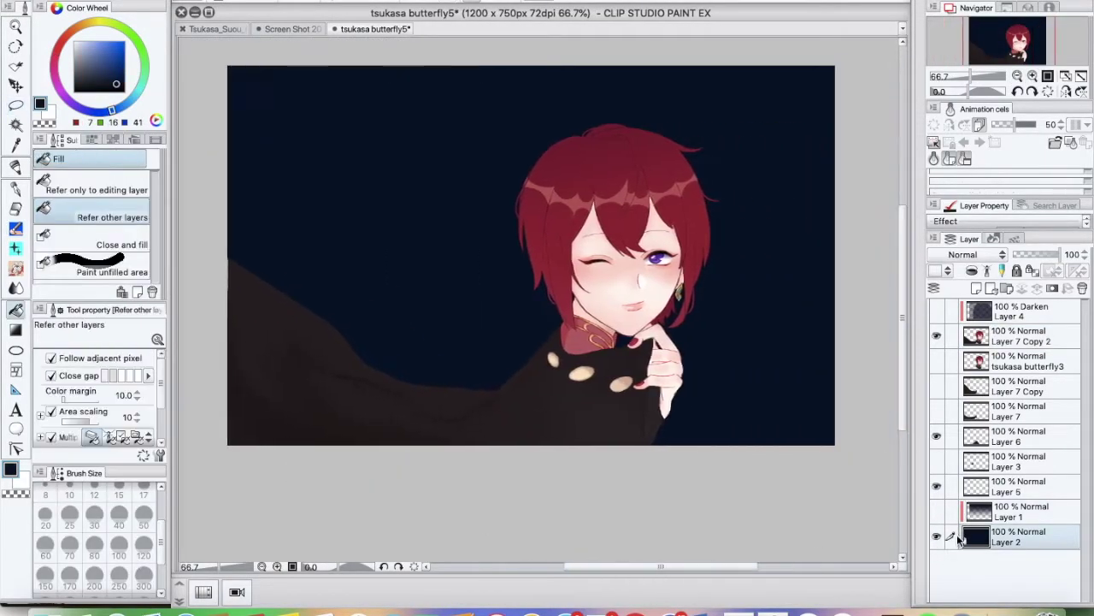
pyautogui.press('p')
pyautogui.click(530, 256)
pyautogui.click(90, 40)
pyautogui.click(530, 256)
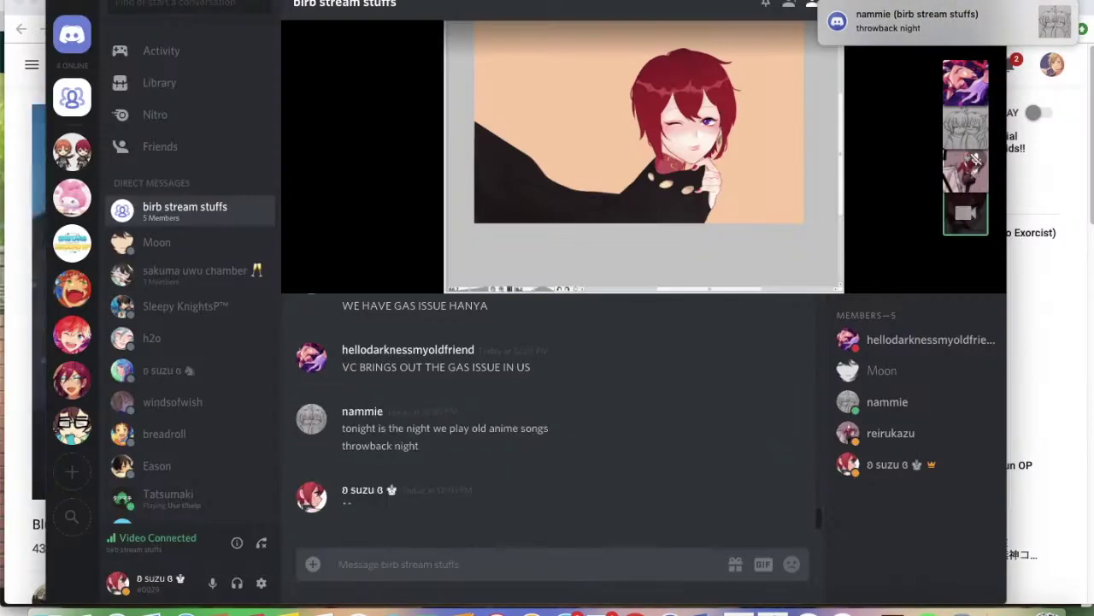
# On a new layer, lay a peach fade and an orange-to-peach gradient
pyautogui.moveTo(462, 44); pyautogui.dragTo(460, 325)
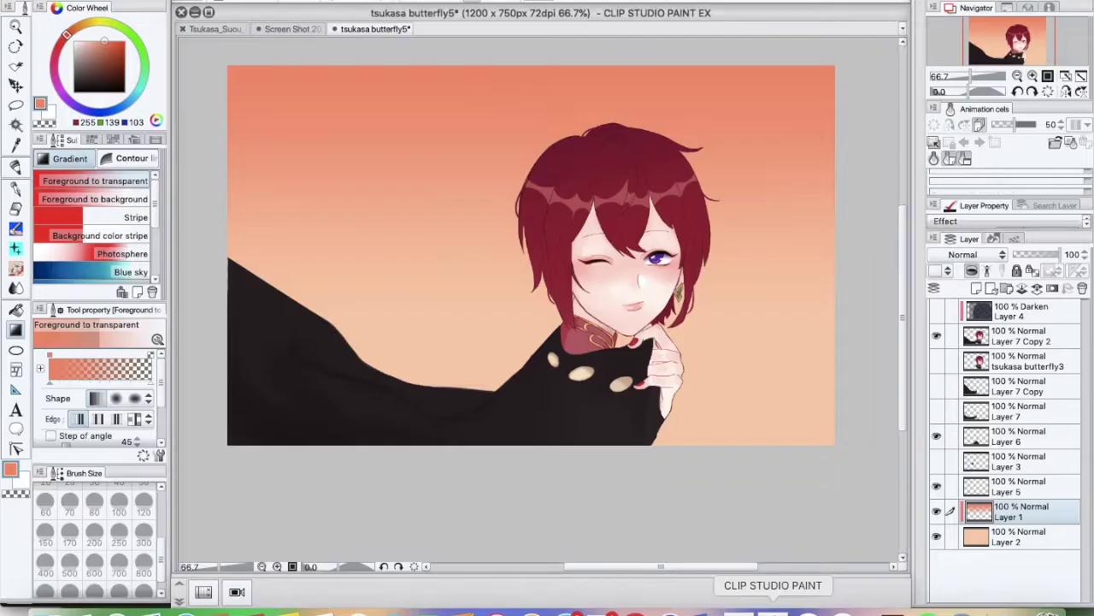
pyautogui.scroll(-1, 989, 507)
pyautogui.hotkey('ctrl', 'shift', 'n')
pyautogui.press('x')
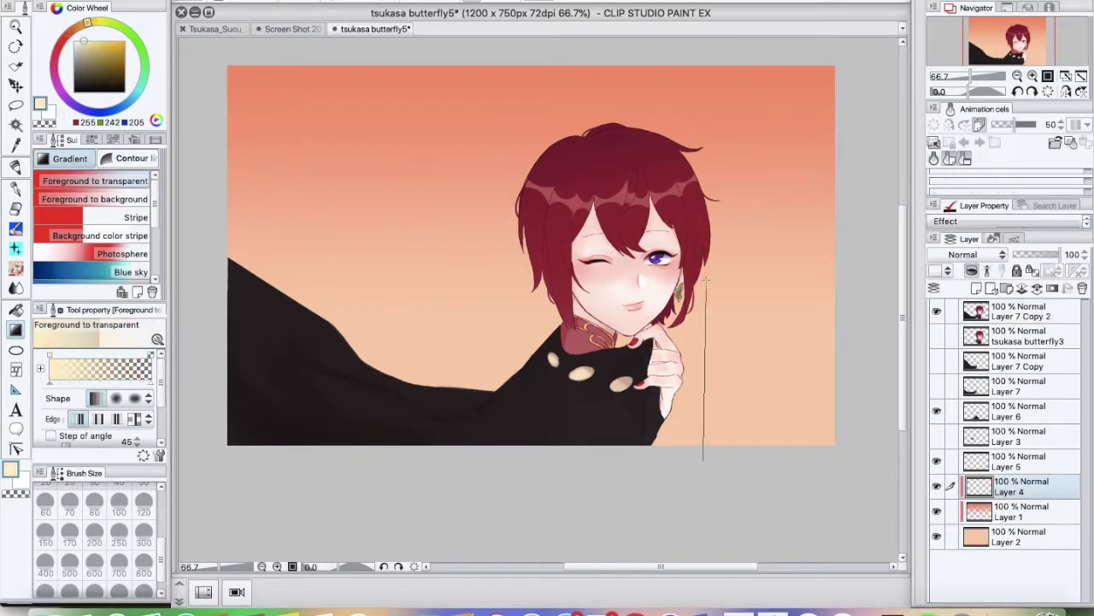
pyautogui.moveTo(707, 280); pyautogui.dragTo(707, 282)
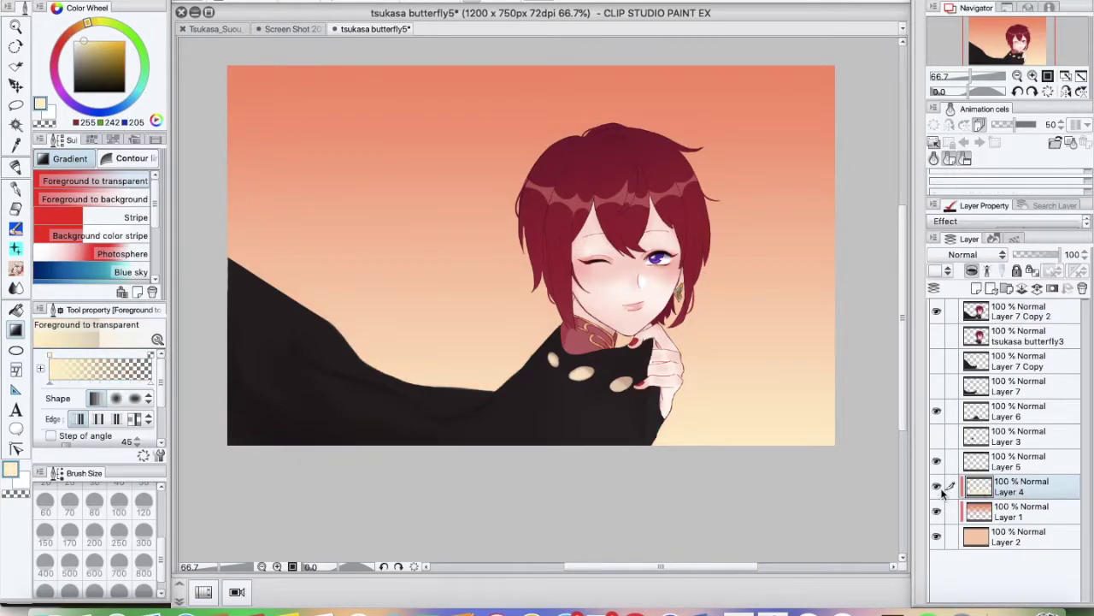
pyautogui.moveTo(465, 486); pyautogui.dragTo(462, 206)
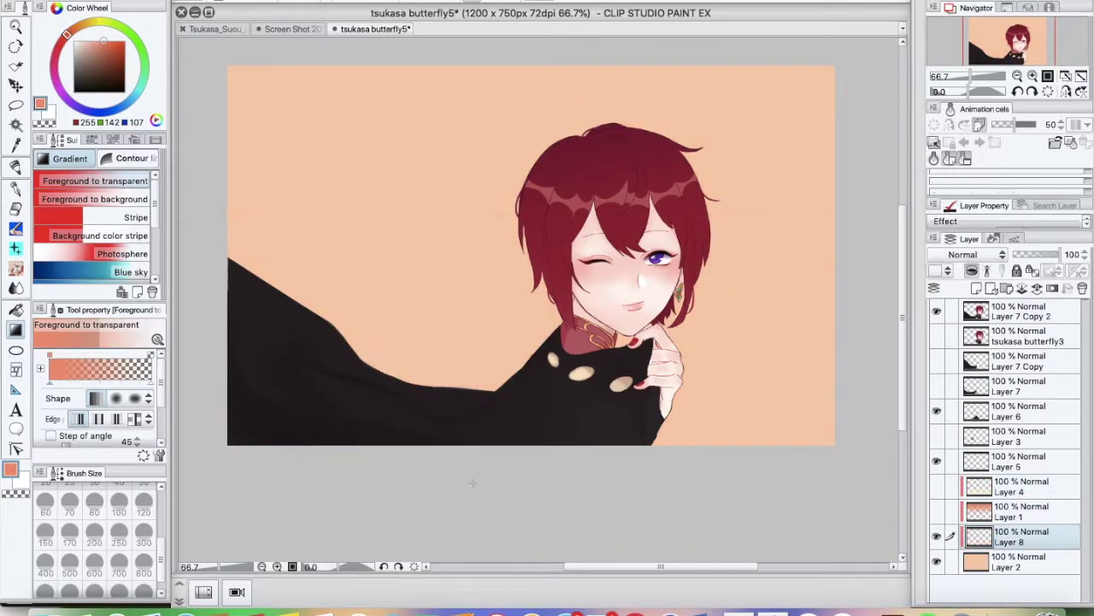
pyautogui.moveTo(498, 44); pyautogui.dragTo(498, 245)
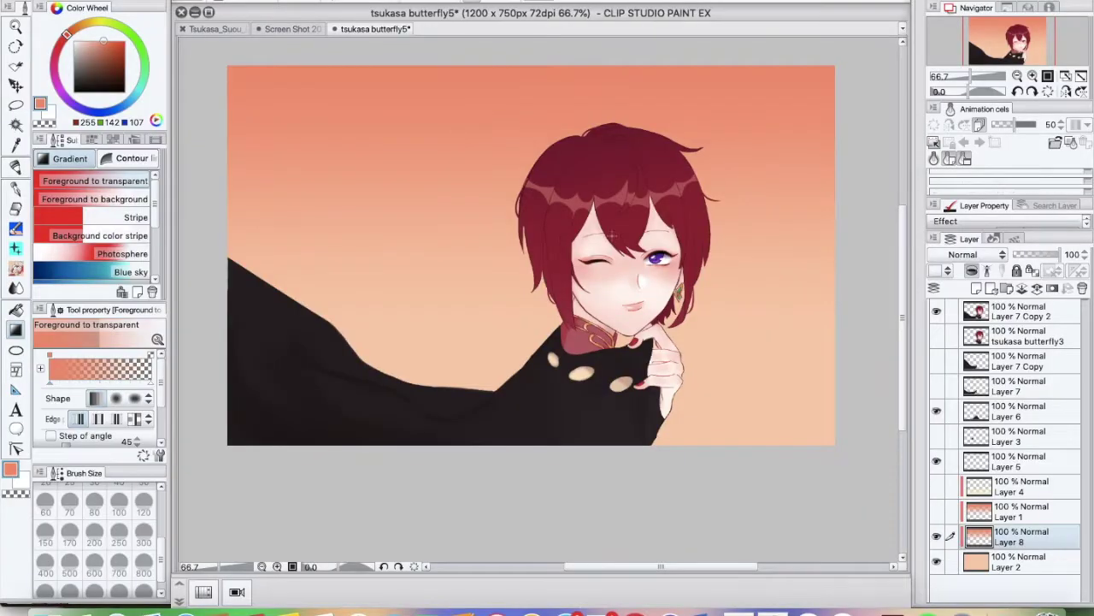
# Show the pale gradient layer, move it down one level, and add Layer 9 in Darken mode
pyautogui.click(937, 486)
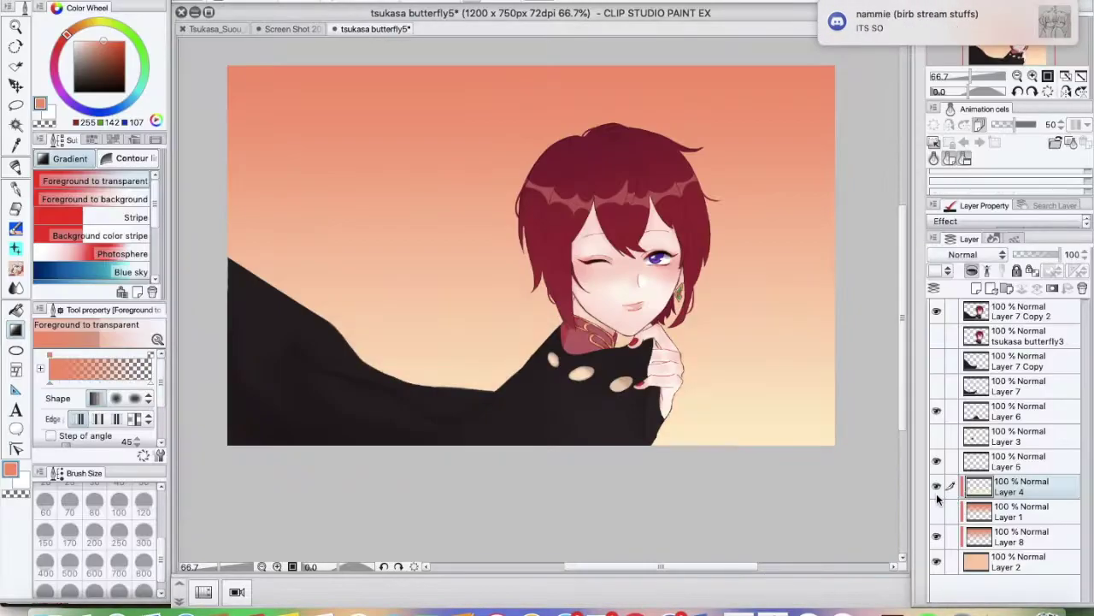
pyautogui.moveTo(983, 487); pyautogui.dragTo(986, 511)
pyautogui.click(1018, 312)
pyautogui.click(976, 288)
pyautogui.press('b')
pyautogui.click(977, 254)
# Pick the watercolour blending brush and try a glow mode and Soft light on Layer 9
pyautogui.click(966, 357)
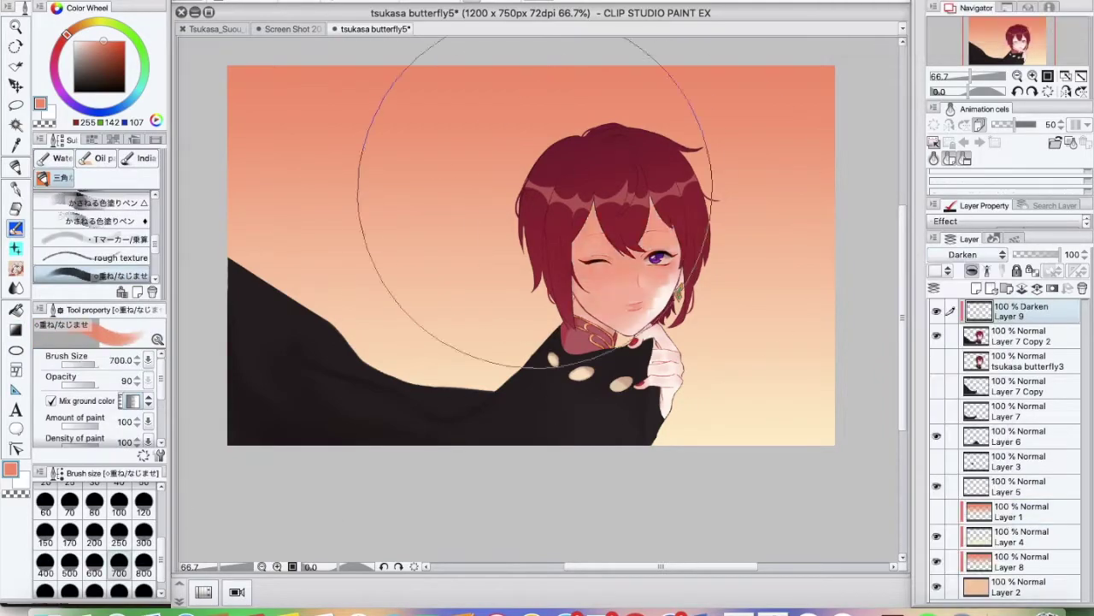
pyautogui.press('b')
pyautogui.click(977, 253)
pyautogui.click(952, 346)
pyautogui.click(978, 253)
pyautogui.click(949, 378)
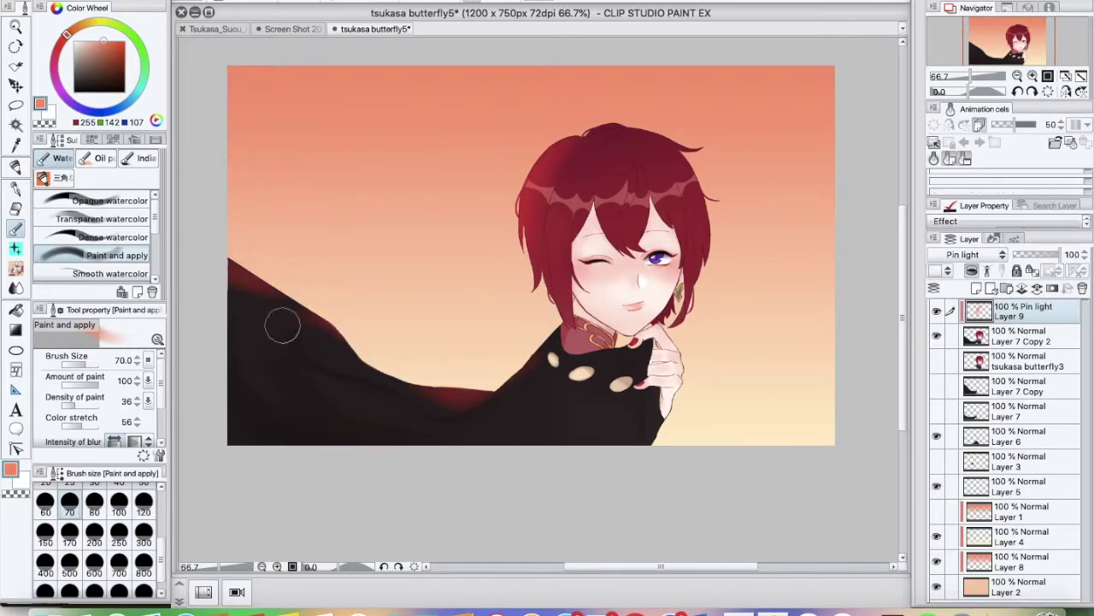
# Try Pin light and Lighten blend modes on the glow layer
pyautogui.click(977, 254)
pyautogui.click(952, 484)
pyautogui.click(977, 254)
pyautogui.click(945, 501)
pyautogui.click(977, 254)
pyautogui.scroll(-2, 997, 343)
pyautogui.click(962, 274)
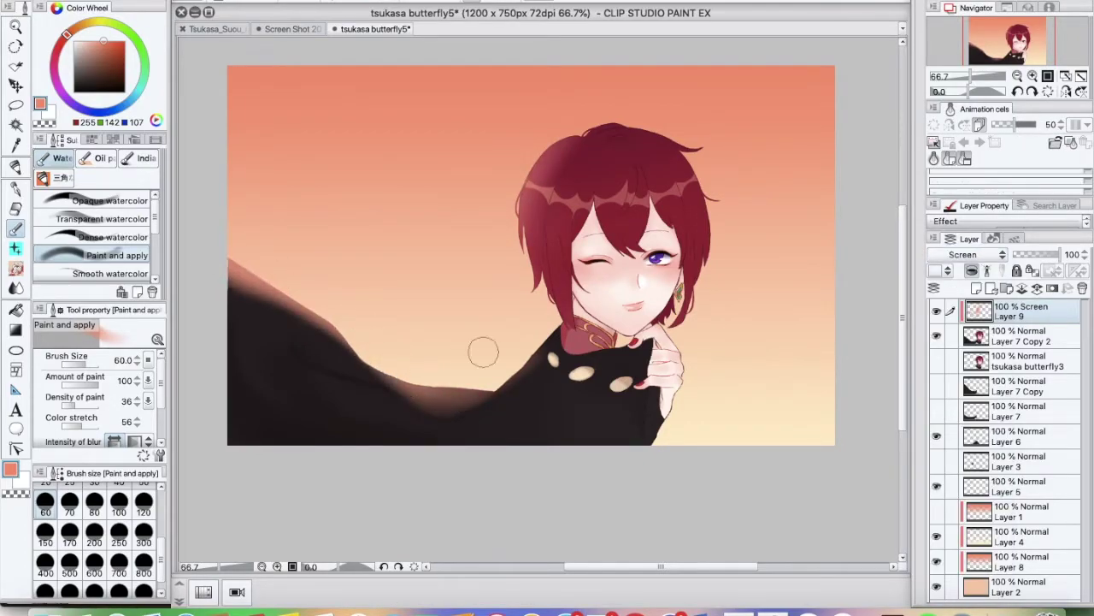
# Brush a soft warm glow behind the head and collar, tidying it with the soft eraser
pyautogui.keyDown('ctrl'); pyautogui.keyDown('shift'); pyautogui.click(547, 332); pyautogui.keyUp('shift'); pyautogui.keyUp('ctrl')
pyautogui.press('e')
pyautogui.scroll(4, 539, 325)
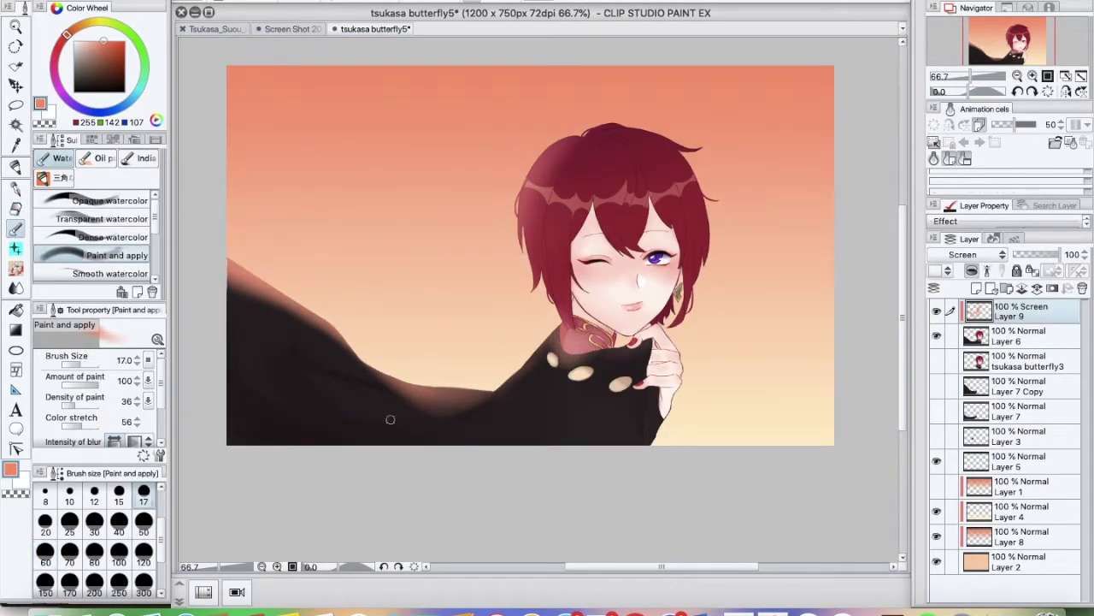
pyautogui.press('e')
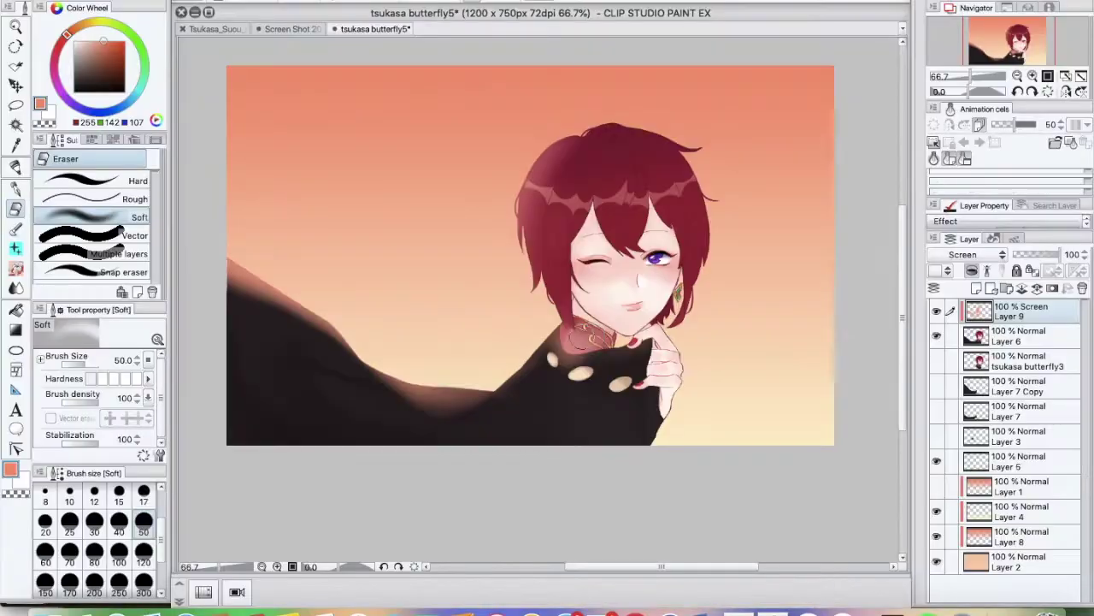
pyautogui.press('b')
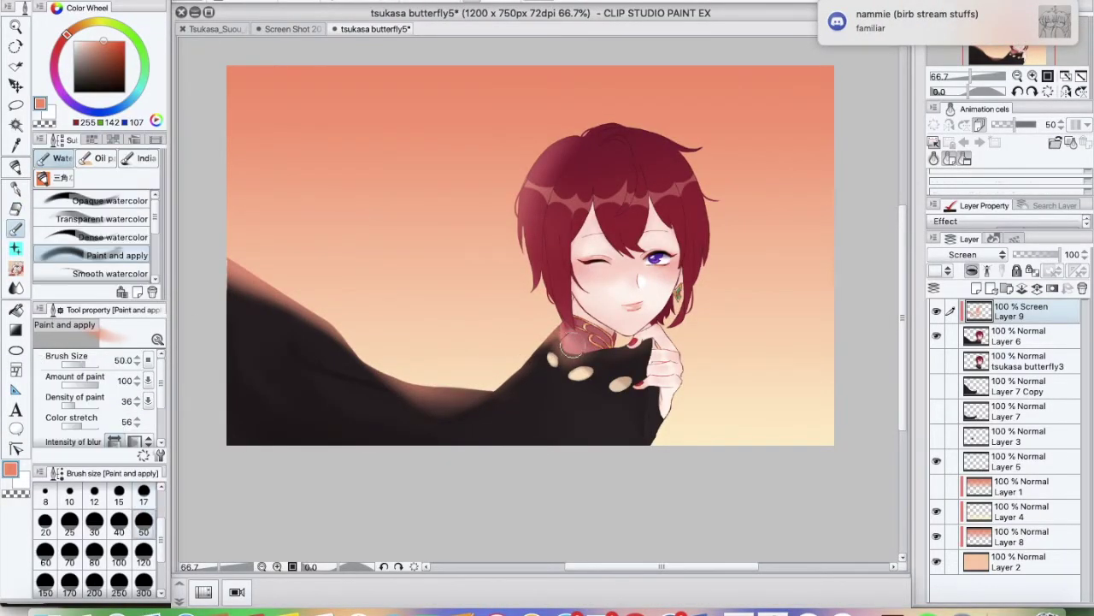
pyautogui.press('e')
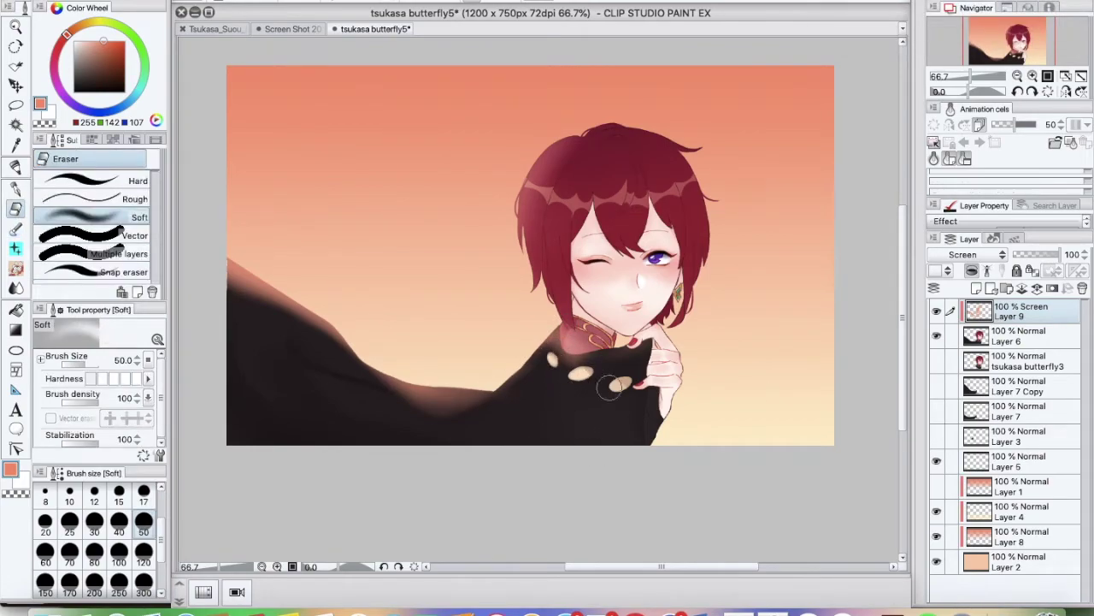
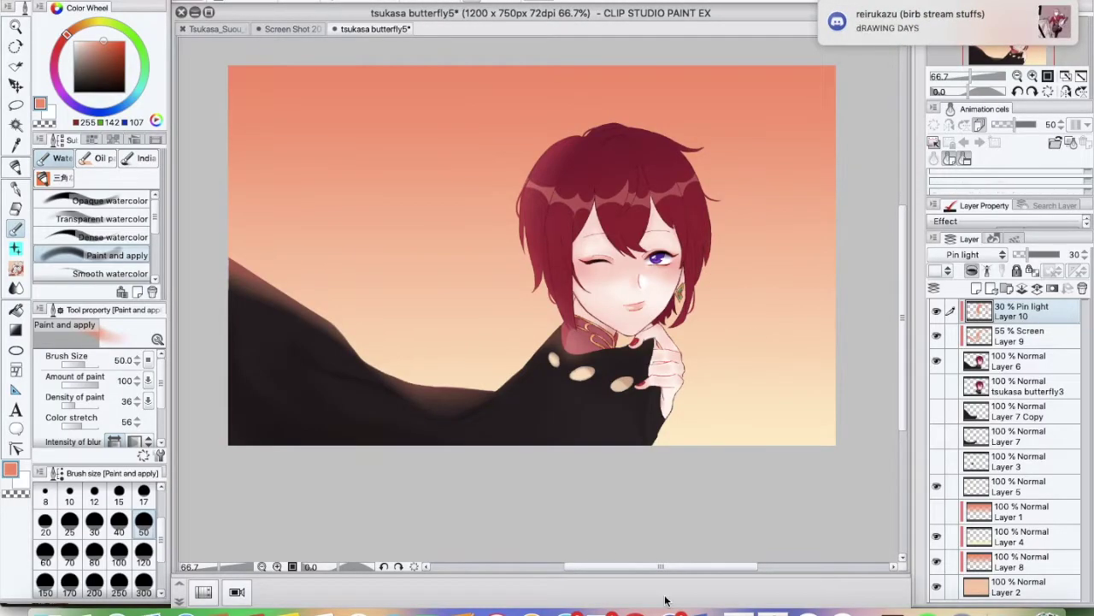
# Save, paint pink butterfly wings on a new layer, set it to 0% opacity, and add Layer 13
pyautogui.click(176, 74)
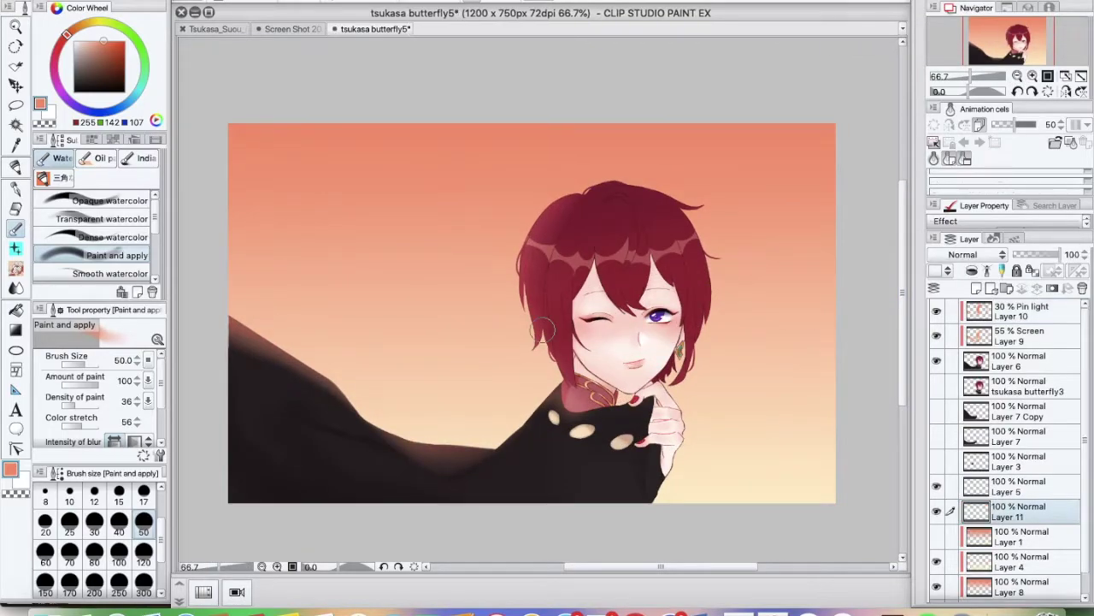
pyautogui.click(60, 177)
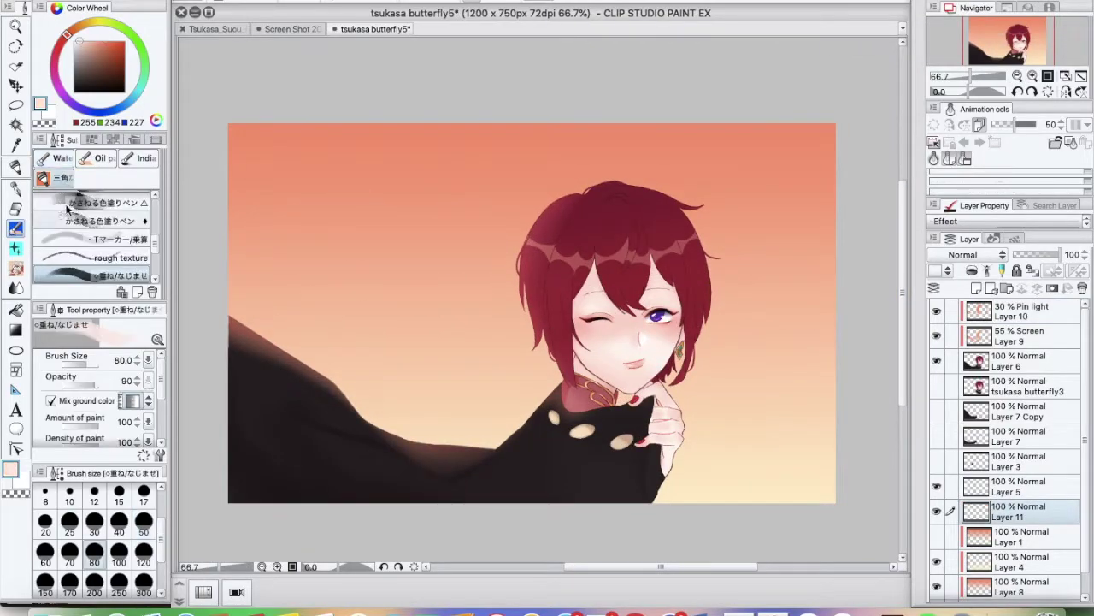
pyautogui.moveTo(368, 224); pyautogui.dragTo(402, 249)
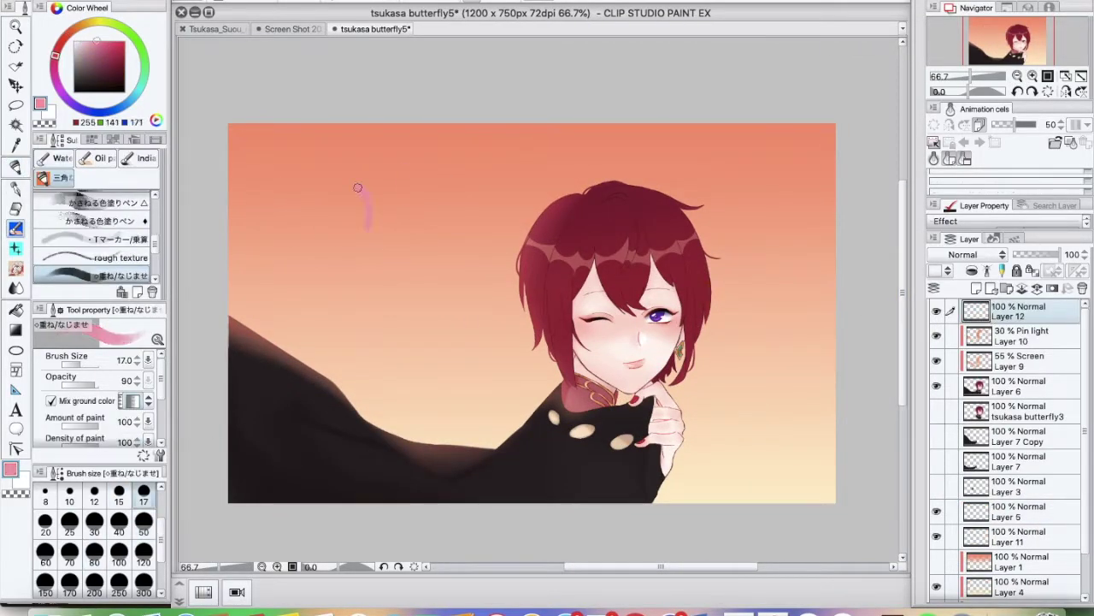
pyautogui.moveTo(395, 296); pyautogui.dragTo(416, 274)
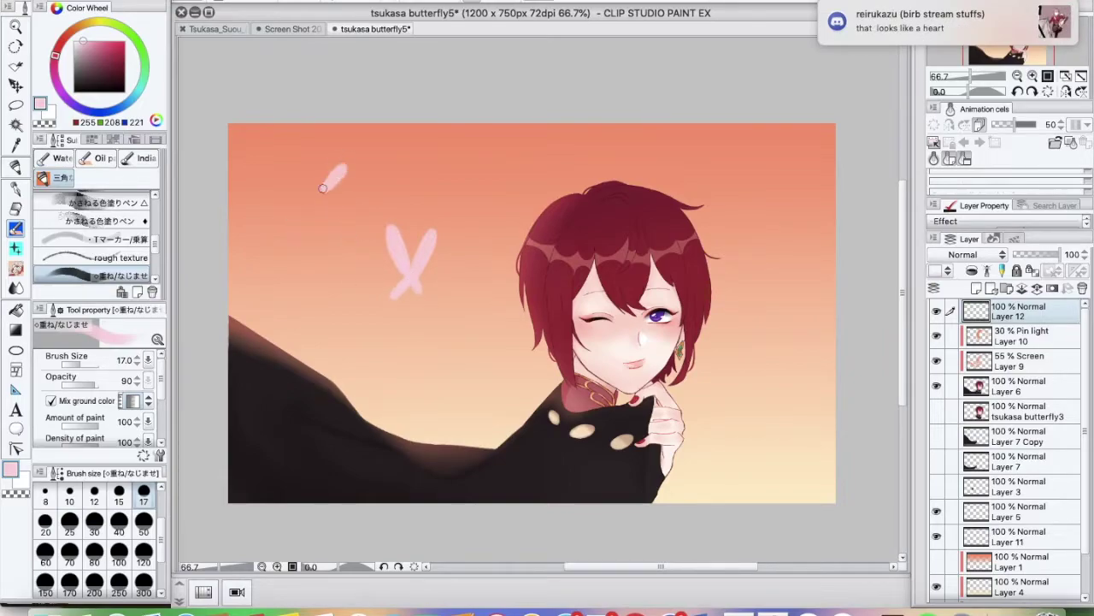
pyautogui.hotkey('ctrl', 'z')
pyautogui.moveTo(364, 154); pyautogui.dragTo(335, 178)
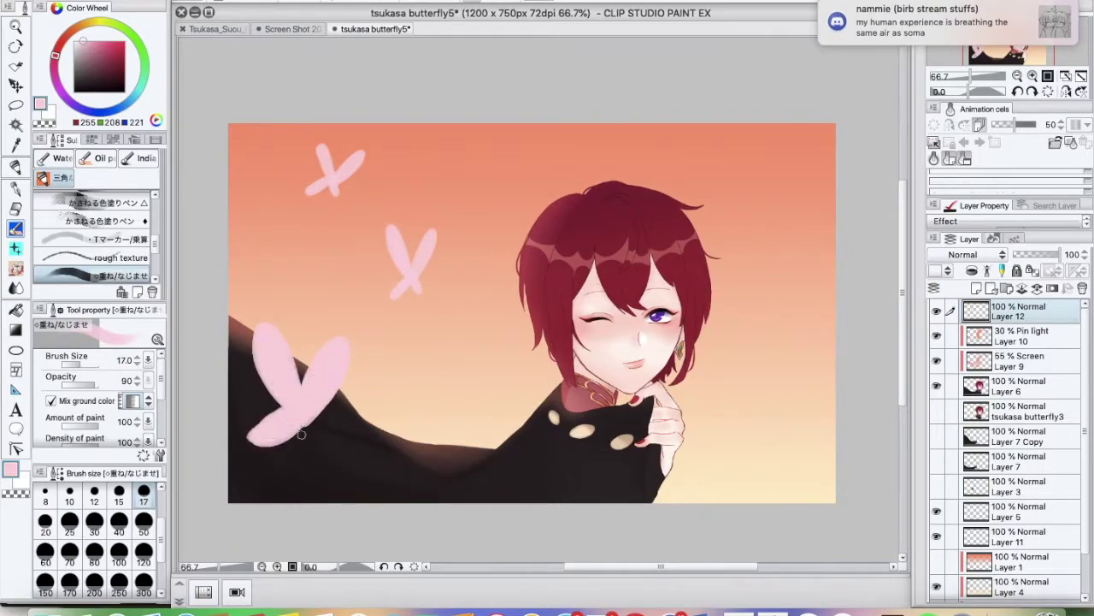
pyautogui.moveTo(291, 435); pyautogui.dragTo(297, 415)
pyautogui.moveTo(1036, 267); pyautogui.dragTo(1014, 267)
pyautogui.hotkey('ctrl', 'shift', 'n')
# Spray hexagon sparkles across the sky, then hide that layer at 0% opacity
pyautogui.press('b')
pyautogui.click(129, 258)
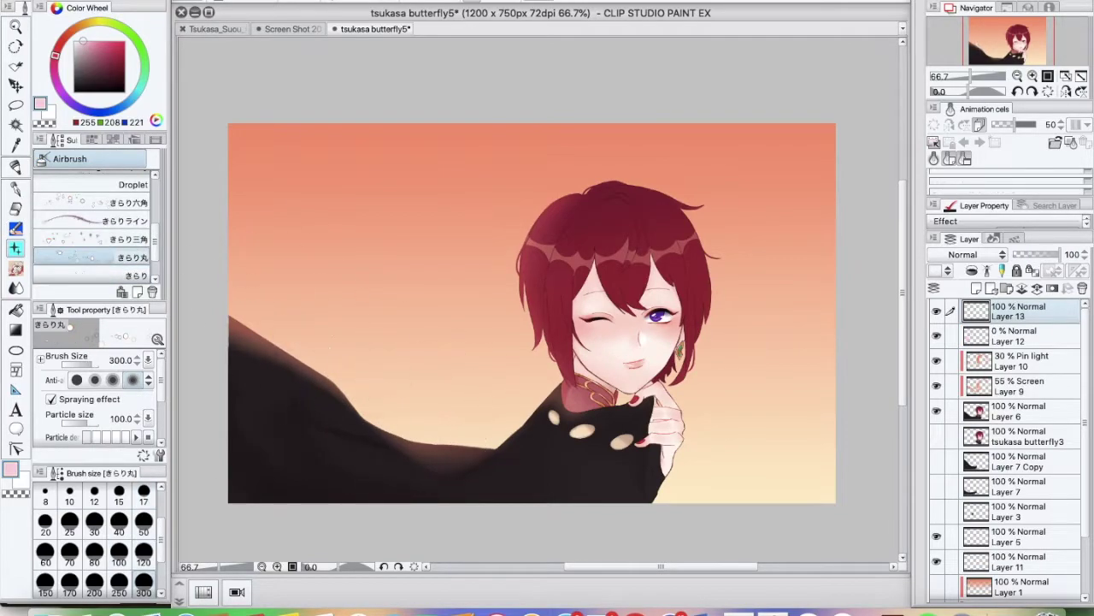
pyautogui.scroll(2, 128, 223)
pyautogui.click(128, 229)
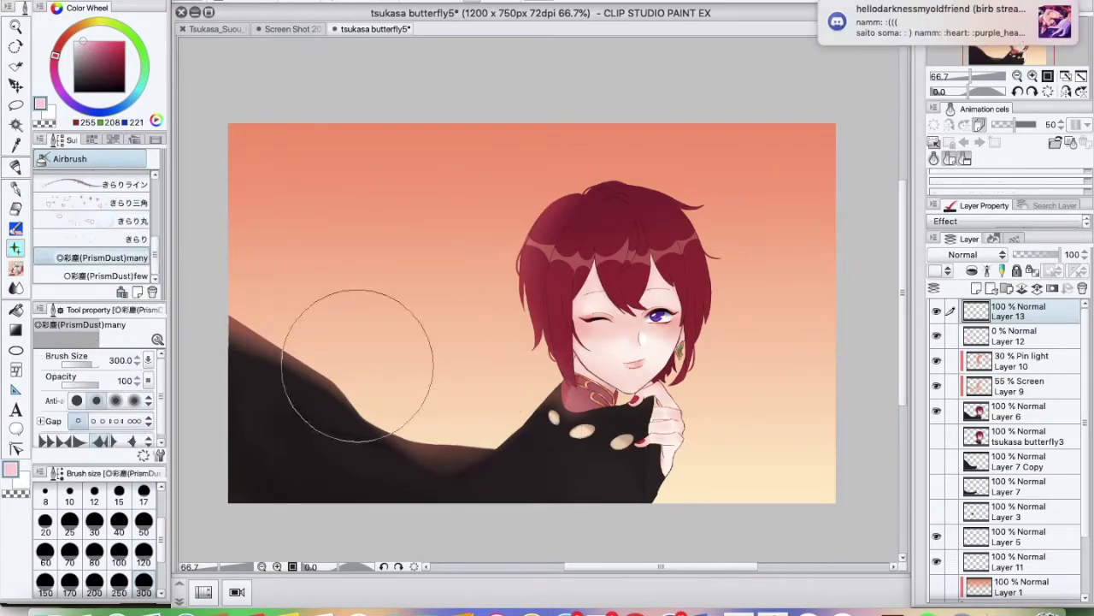
pyautogui.moveTo(250, 253); pyautogui.dragTo(629, 404)
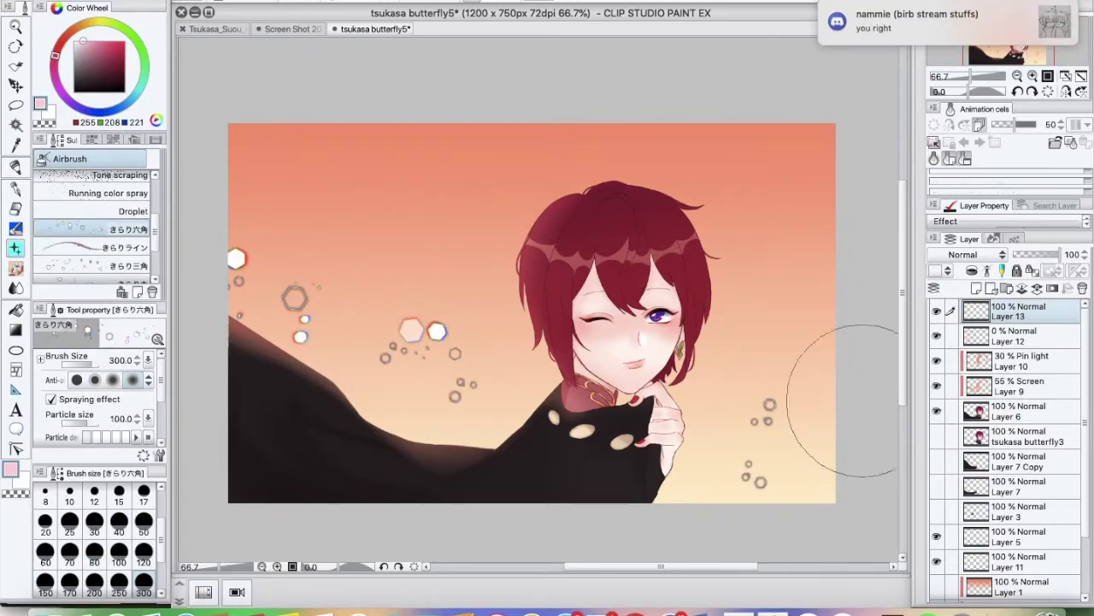
pyautogui.click(1015, 254)
# Draw a dark red butterfly in the sky with the G-pen on a new layer
pyautogui.hotkey('ctrl', 'shift', 'n')
pyautogui.press('p')
pyautogui.keyDown('alt'); pyautogui.click(573, 184); pyautogui.keyUp('alt')
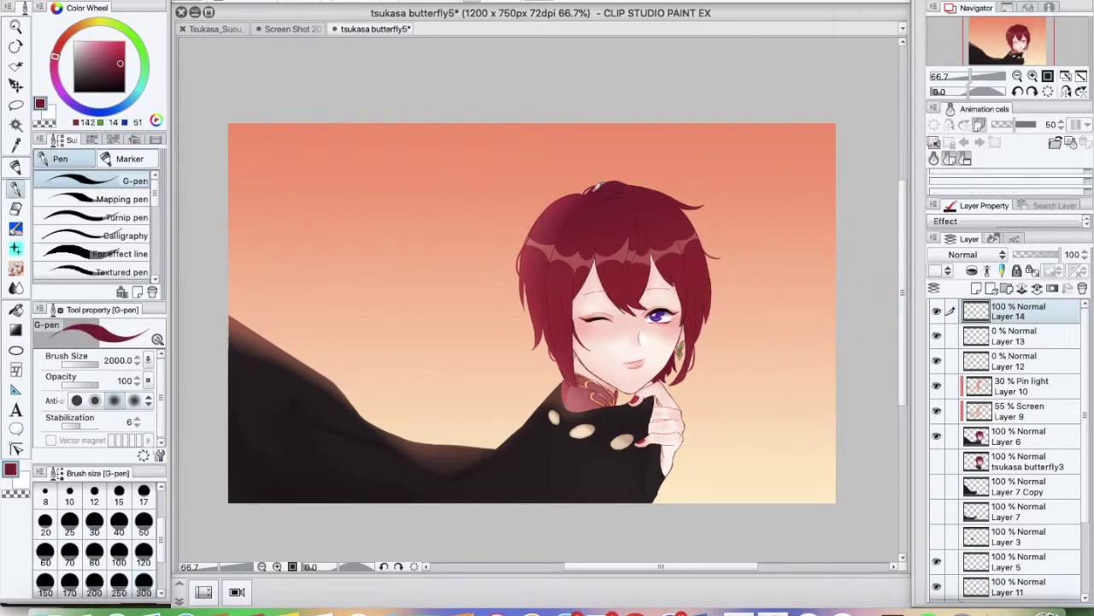
pyautogui.moveTo(377, 295)
pyautogui.mouseDown()
pyautogui.moveTo(361, 346)
pyautogui.moveTo(401, 286)
pyautogui.mouseUp()
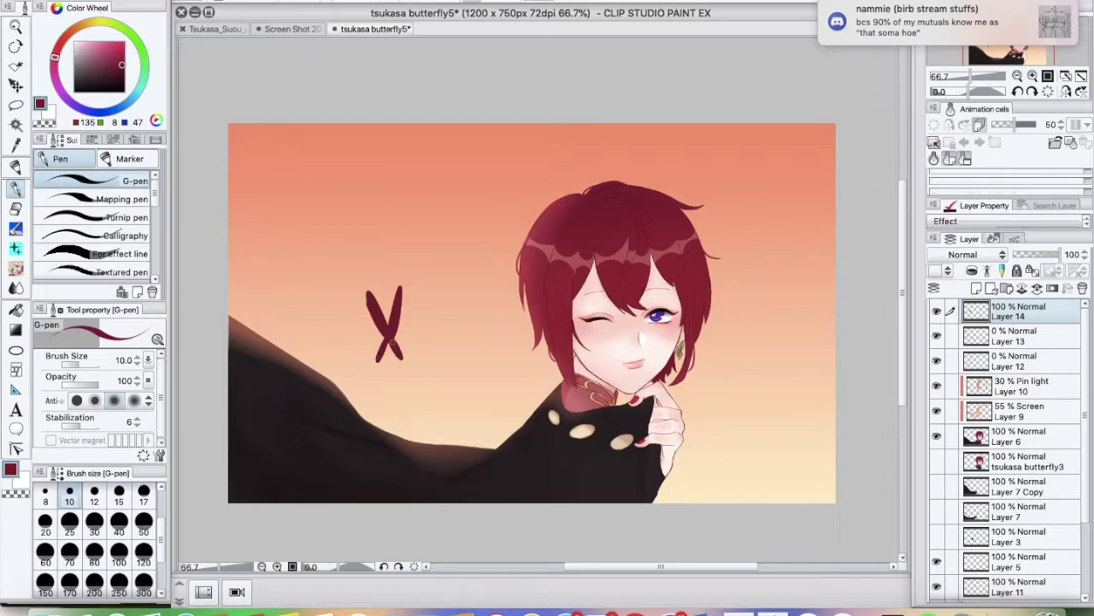
pyautogui.press('e')
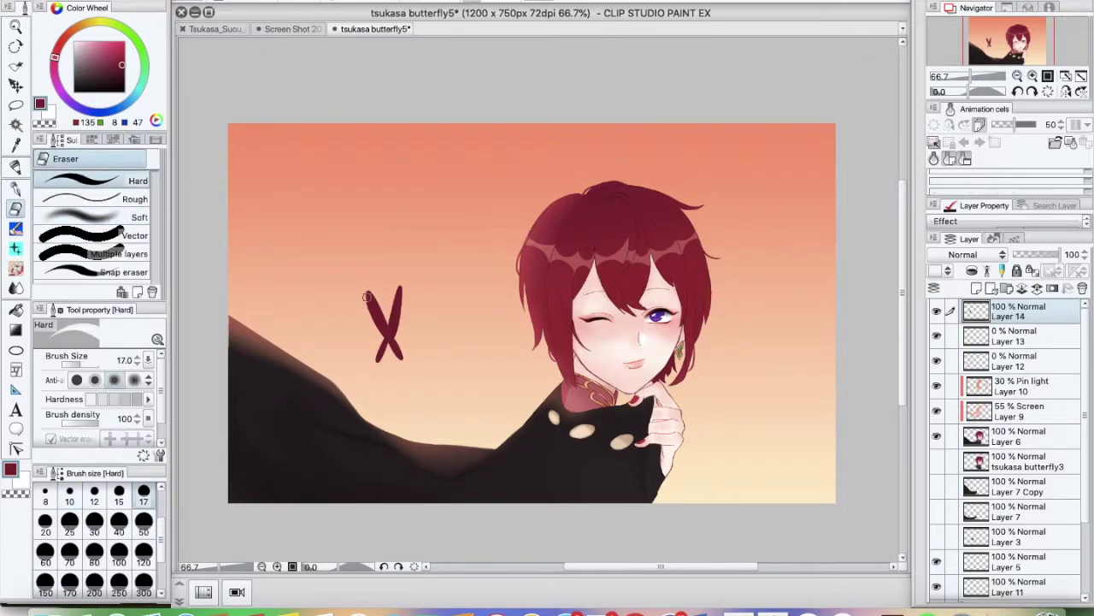
# Paste two butterfly copies, one rotated into the upper sky and a smaller tilted one beside the head
pyautogui.hotkey('ctrl', 'c')
pyautogui.hotkey('ctrl', 'v')
pyautogui.hotkey('ctrl', 't')
pyautogui.moveTo(385, 323)
pyautogui.mouseDown()
pyautogui.moveTo(379, 231)
pyautogui.moveTo(403, 196)
pyautogui.mouseUp()
pyautogui.press('Return')
pyautogui.hotkey('ctrl', 'v')
pyautogui.hotkey('ctrl', 't')
pyautogui.moveTo(443, 384)
pyautogui.mouseDown()
pyautogui.moveTo(454, 278)
pyautogui.moveTo(468, 261)
pyautogui.mouseUp()
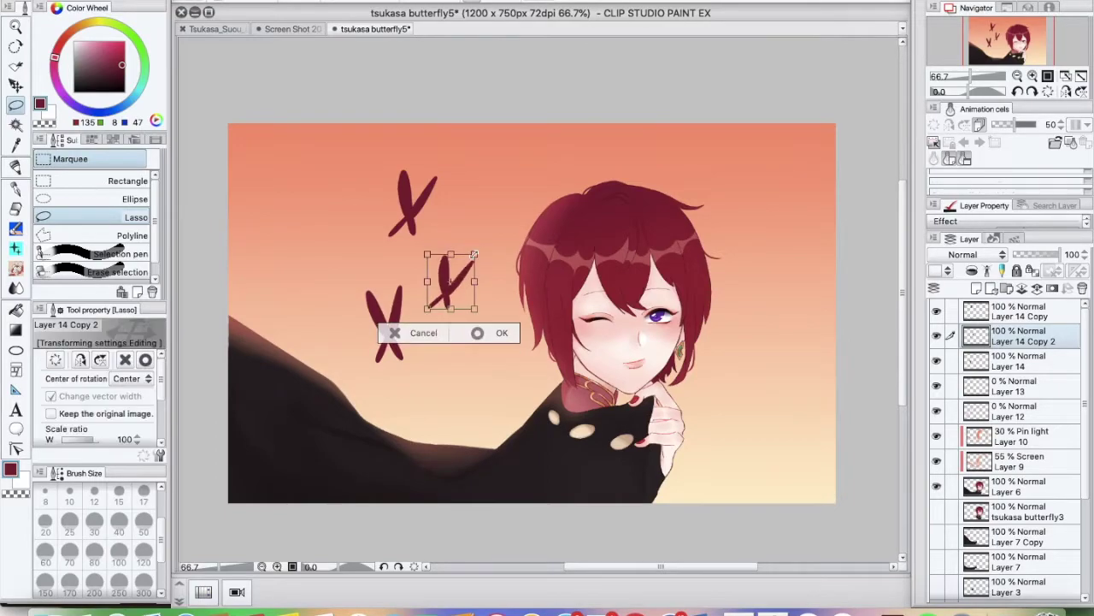
pyautogui.press('Return')
# Add an enlarged butterfly copy at the lower left and another near the shoulder
pyautogui.hotkey('ctrl', 'v')
pyautogui.hotkey('ctrl', 't')
pyautogui.moveTo(393, 320); pyautogui.dragTo(331, 344)
pyautogui.press('Return')
pyautogui.press('p')
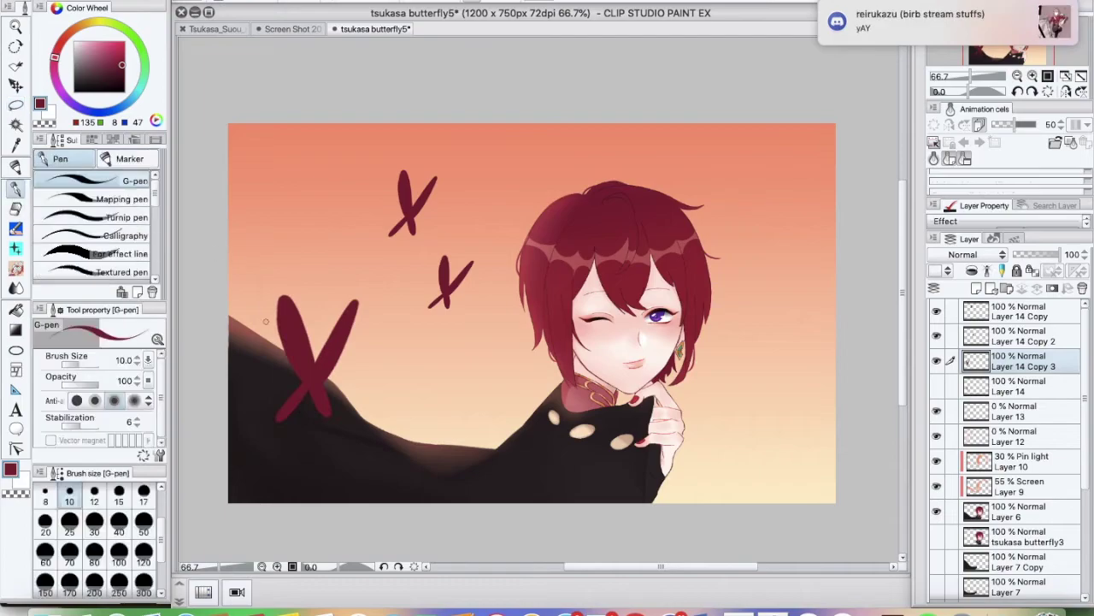
pyautogui.press('e')
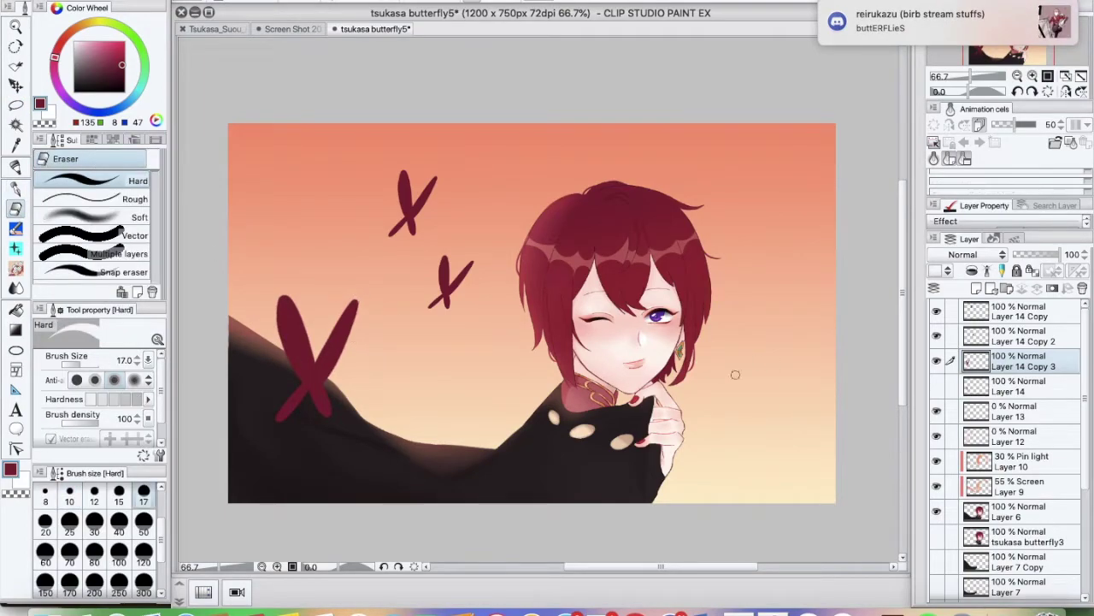
pyautogui.press('super+x')
pyautogui.press('super+v')
pyautogui.moveTo(753, 419); pyautogui.dragTo(758, 305)
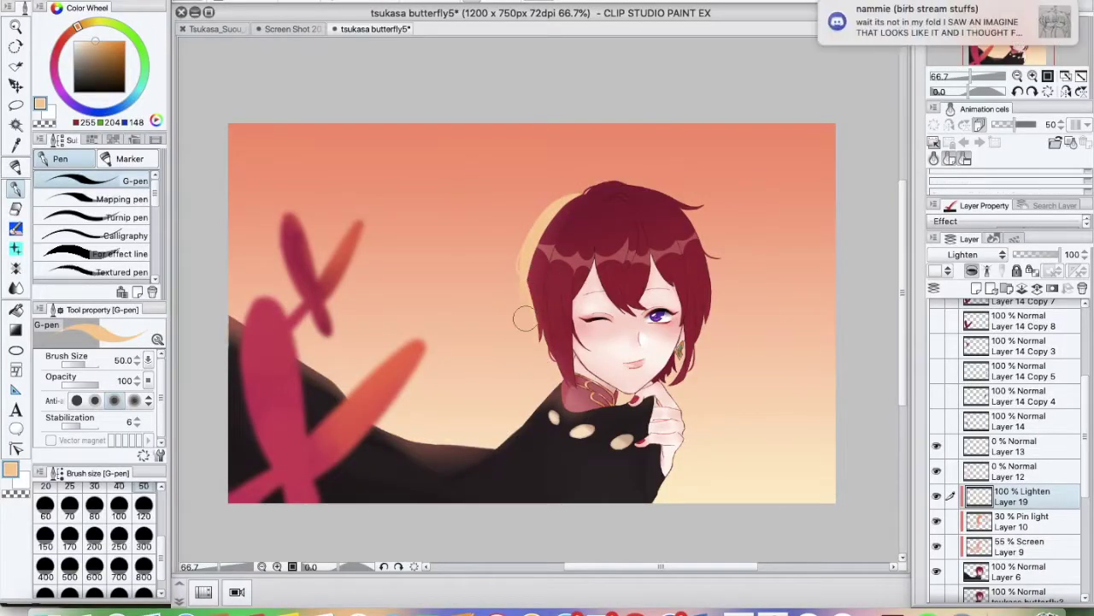
# Paint a fine pale highlight strand along the hair edge with a smaller pen
pyautogui.press('[')
pyautogui.press('[')
pyautogui.press('[')
pyautogui.press('[')
pyautogui.press('[')
pyautogui.press('[')
pyautogui.press('[')
pyautogui.press('[')
pyautogui.scroll(3, 531, 335)
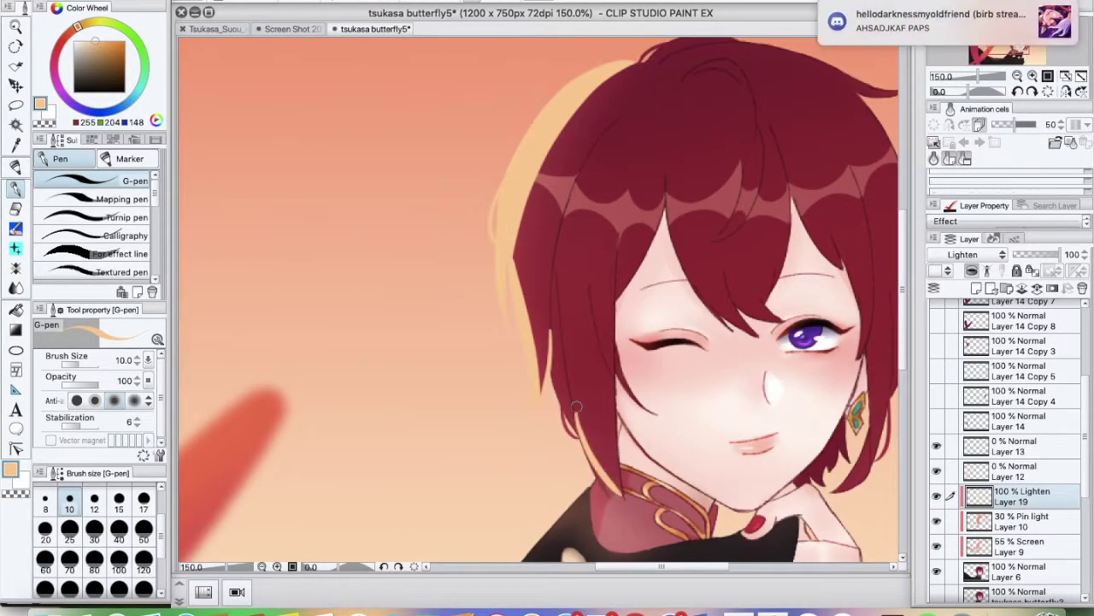
pyautogui.moveTo(589, 267); pyautogui.dragTo(614, 373)
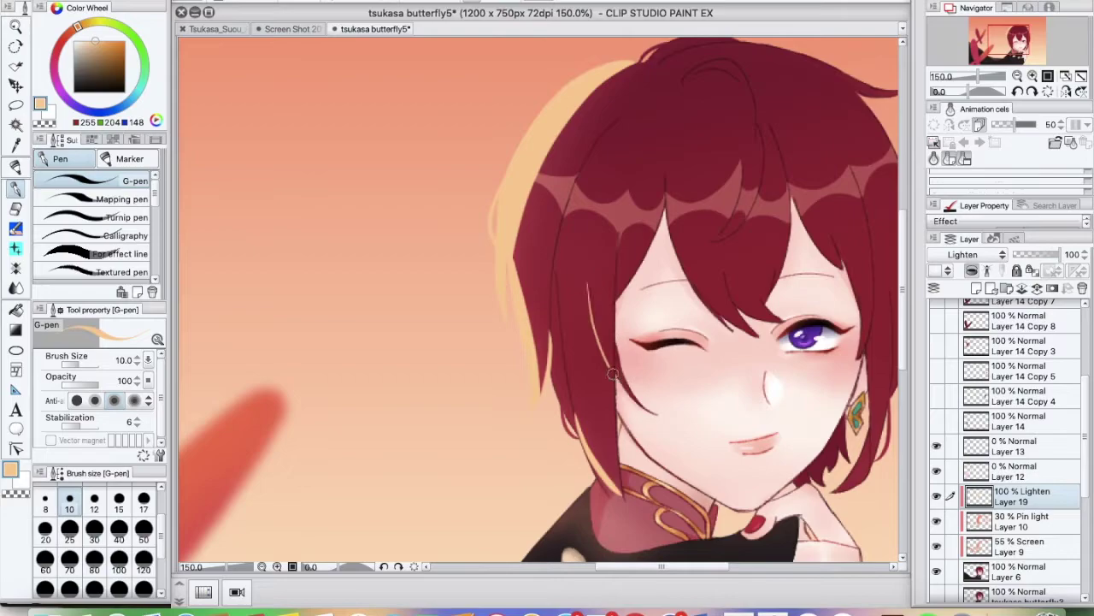
pyautogui.press('e')
pyautogui.press('p')
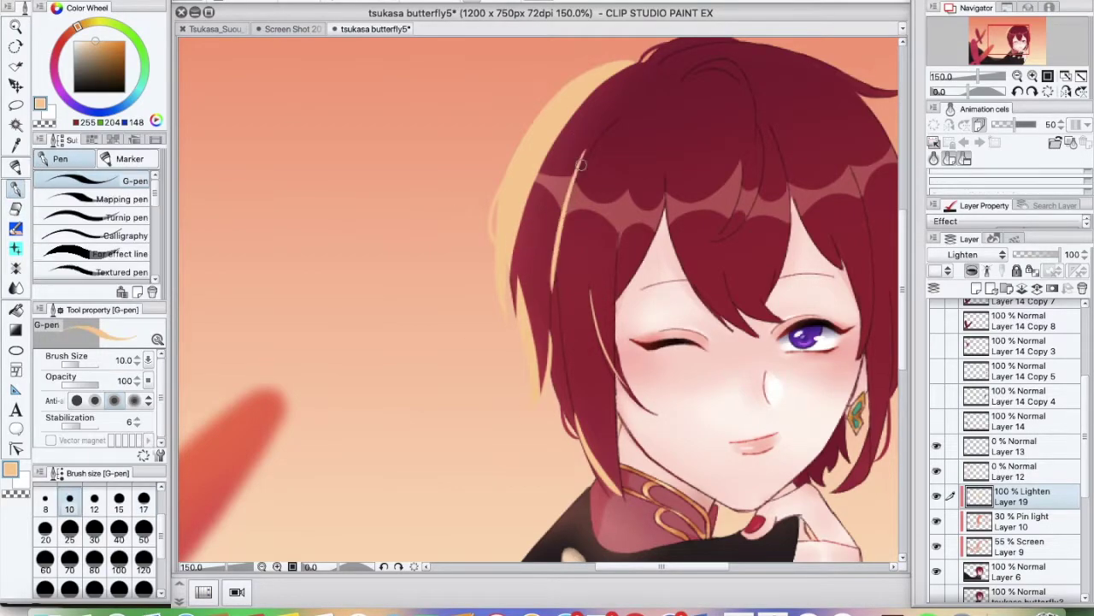
pyautogui.click(18, 216)
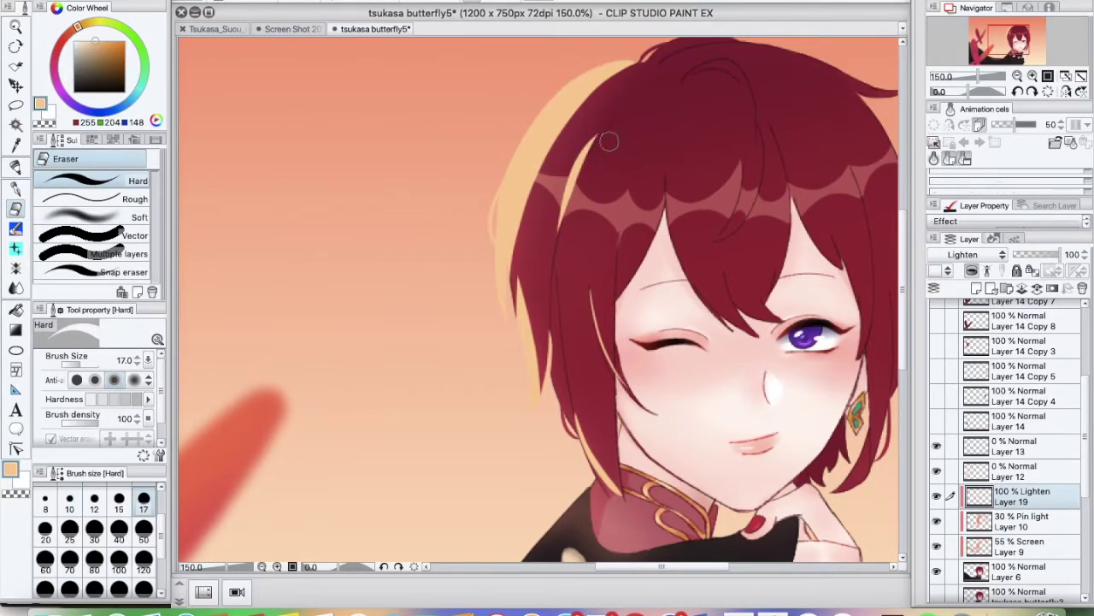
pyautogui.press('m')
pyautogui.moveTo(599, 124); pyautogui.dragTo(535, 295)
pyautogui.hotkey('ctrl', 'd')
# Open a video page in the browser and switch the chat to the ooc channel
pyautogui.click(635, 610)
pyautogui.scroll(-10, 427, 342)
pyautogui.click(940, 395)
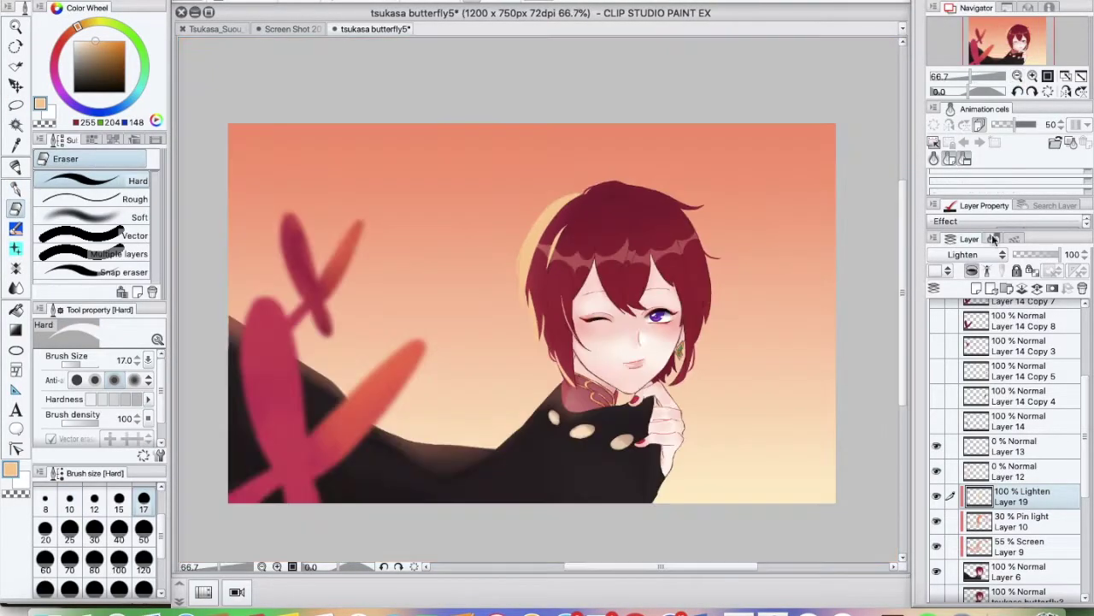
pyautogui.moveTo(1060, 255); pyautogui.dragTo(1018, 270)
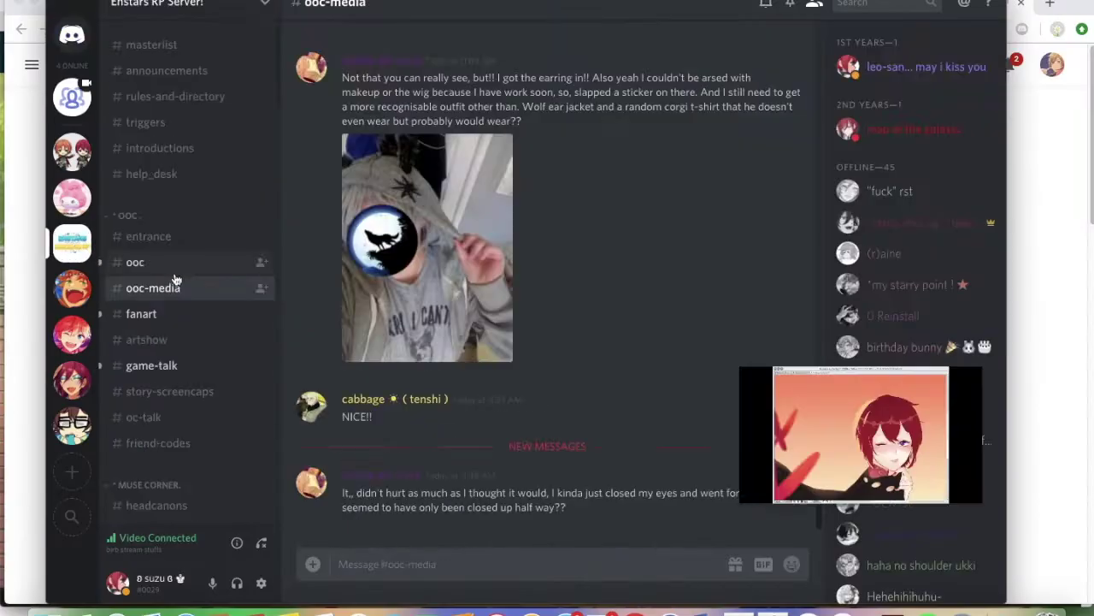
pyautogui.click(135, 262)
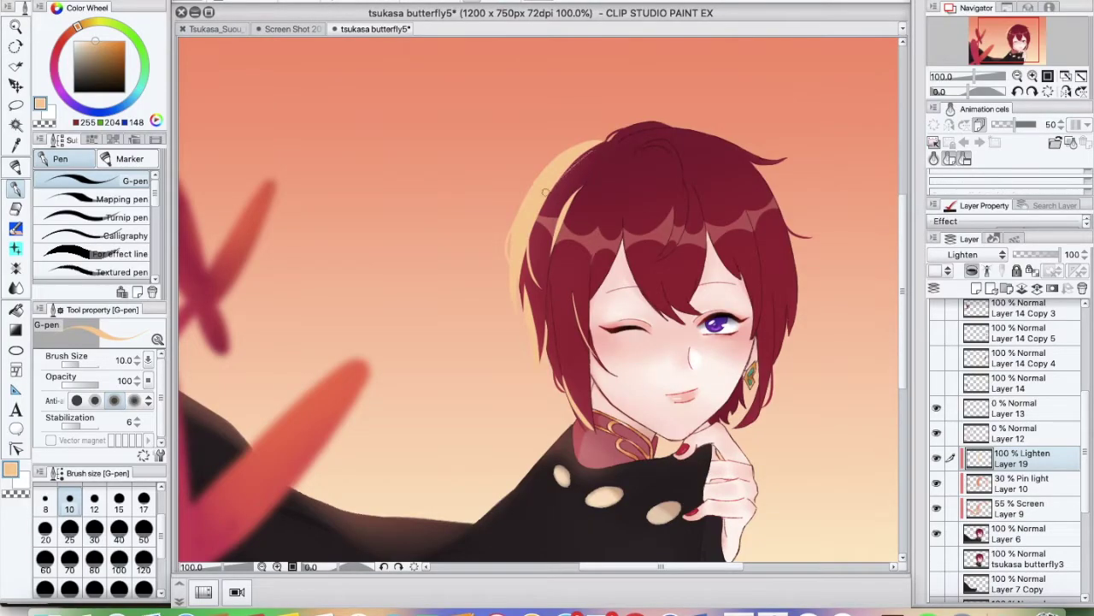
# Zoom out to the whole canvas and paste in the butterfly cape photo
pyautogui.hotkey('ctrl', '-')
pyautogui.scroll(-5, 1025, 560)
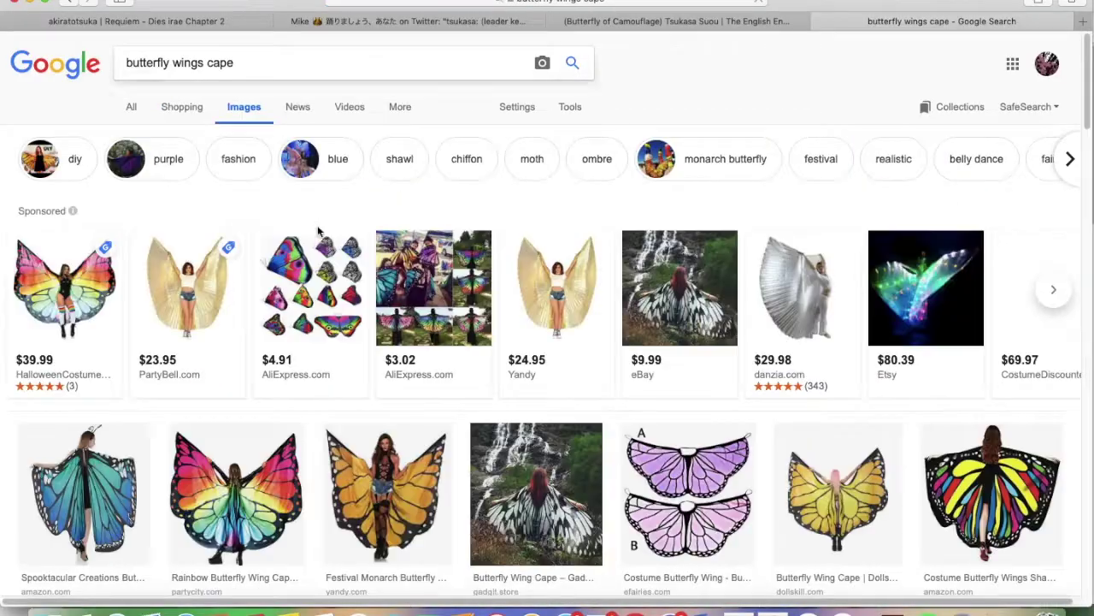
pyautogui.scroll(-5, 341, 353)
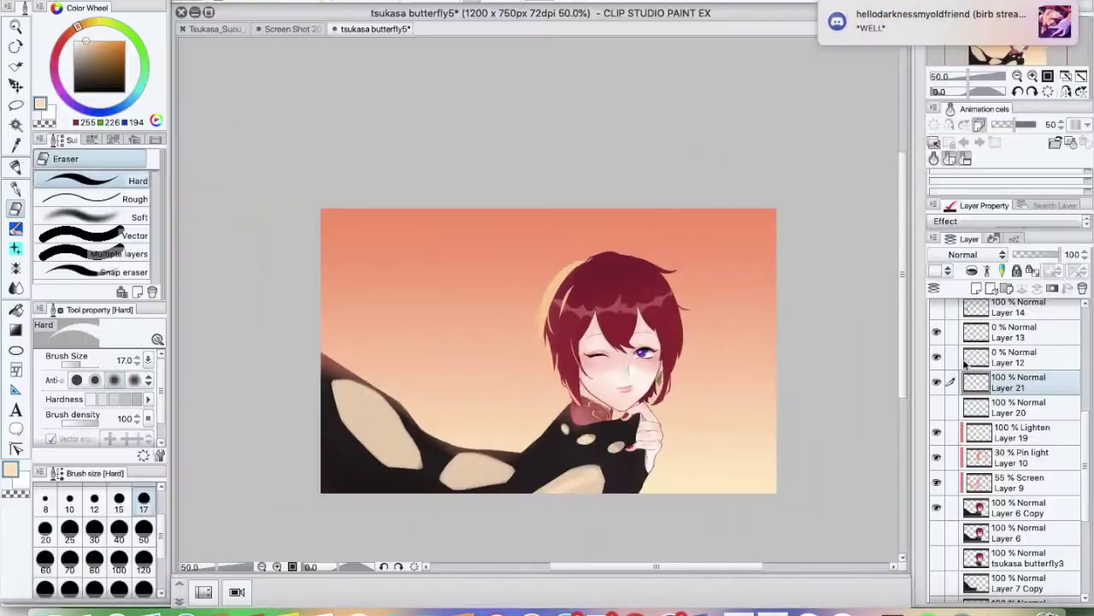
pyautogui.hotkey('ctrl', 'v')
pyautogui.press('Return')
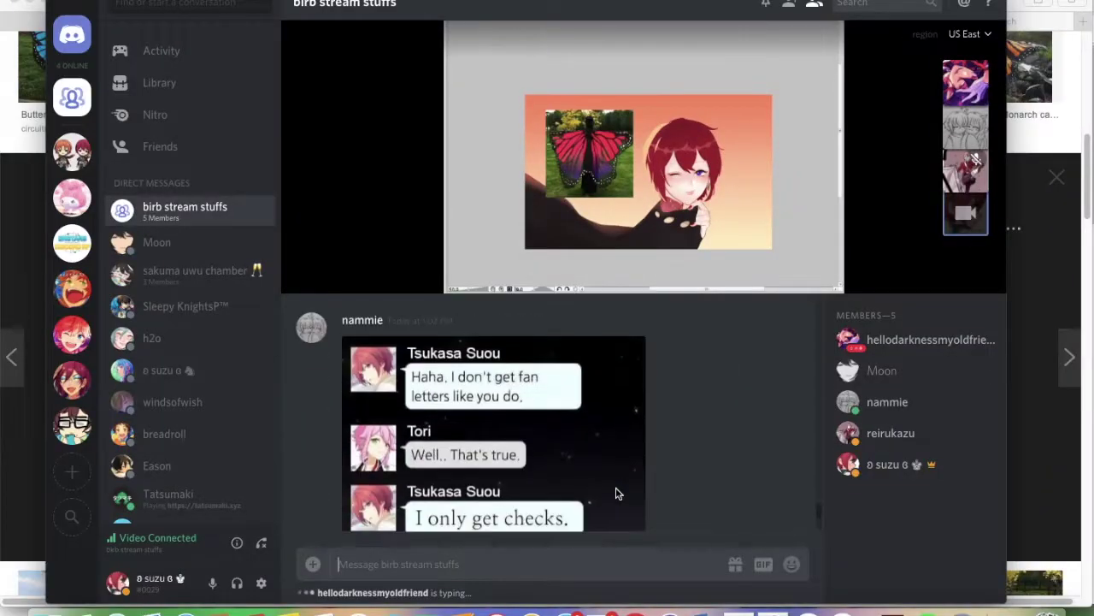
# Send the chat messages 'i' and 'am screaming'
pyautogui.write('i')
pyautogui.press('Return')
pyautogui.write('am screaming')
pyautogui.press('Return')
# Send several excited Discord replies such as 'CONVEY!' and 'DYING'
pyautogui.write('nammie')
pyautogui.press('Return')
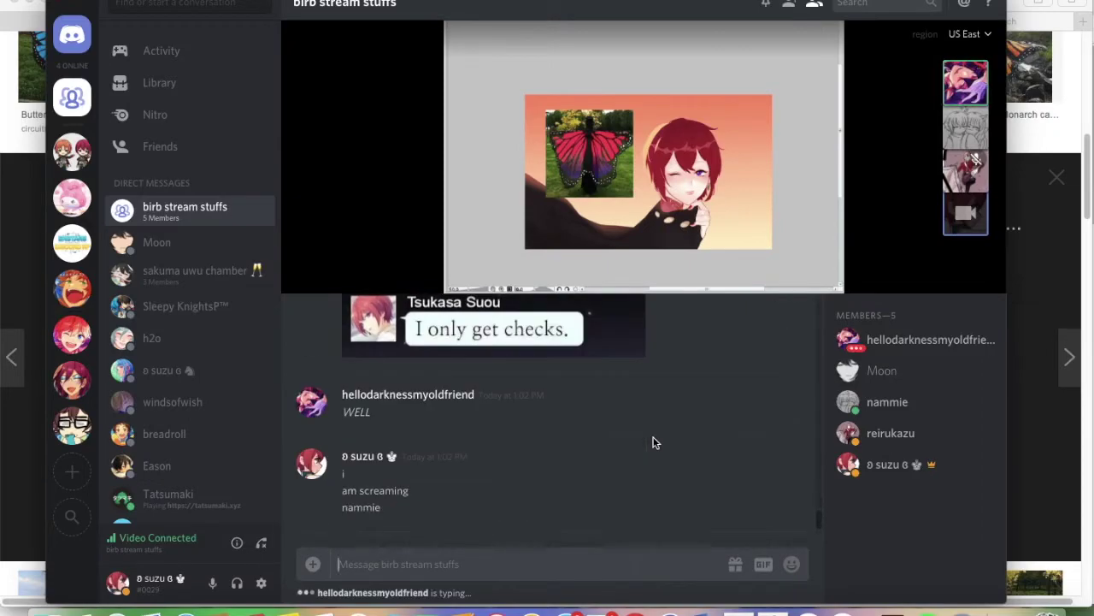
pyautogui.write('ZEN AND THAT')
pyautogui.press('Return')
pyautogui.write('uh')
pyautogui.press('Return')
pyautogui.write('jumin')
pyautogui.press('Return')
pyautogui.write('CONVEY!')
pyautogui.press('Return')
pyautogui.write('DYING')
pyautogui.press('Return')
pyautogui.write('KSAsadl')
pyautogui.press('Return')
pyautogui.write('tori')
pyautogui.press('Return')
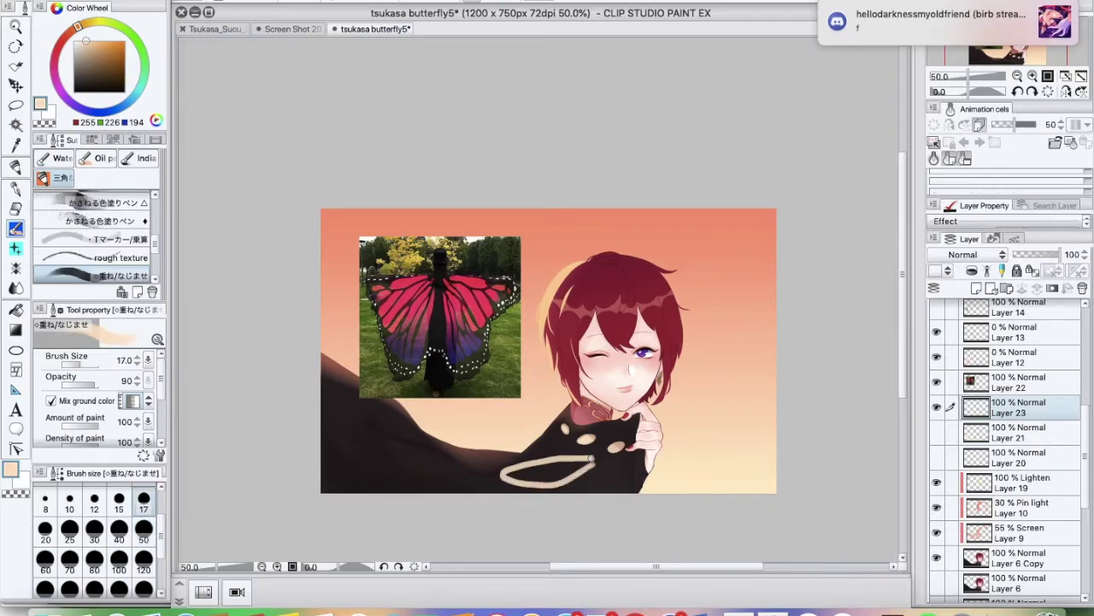
# Narrow and tilt the cape photo about 30°, then paint a light stroke along the cape edge
pyautogui.press('m')
pyautogui.hotkey('ctrl', 't')
pyautogui.moveTo(556, 316); pyautogui.dragTo(544, 371)
pyautogui.press('Return')
pyautogui.press('b')
pyautogui.moveTo(603, 463); pyautogui.dragTo(485, 474)
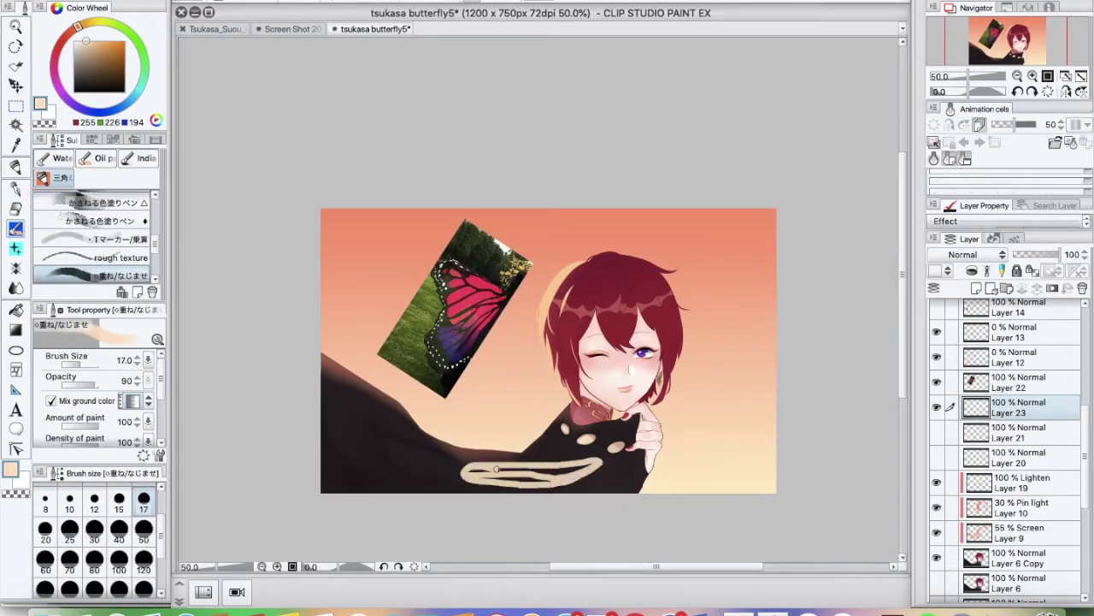
# Confirm the reshaped cream patch and paint a light cream panel into the wing
pyautogui.hotkey('ctrl', 't')
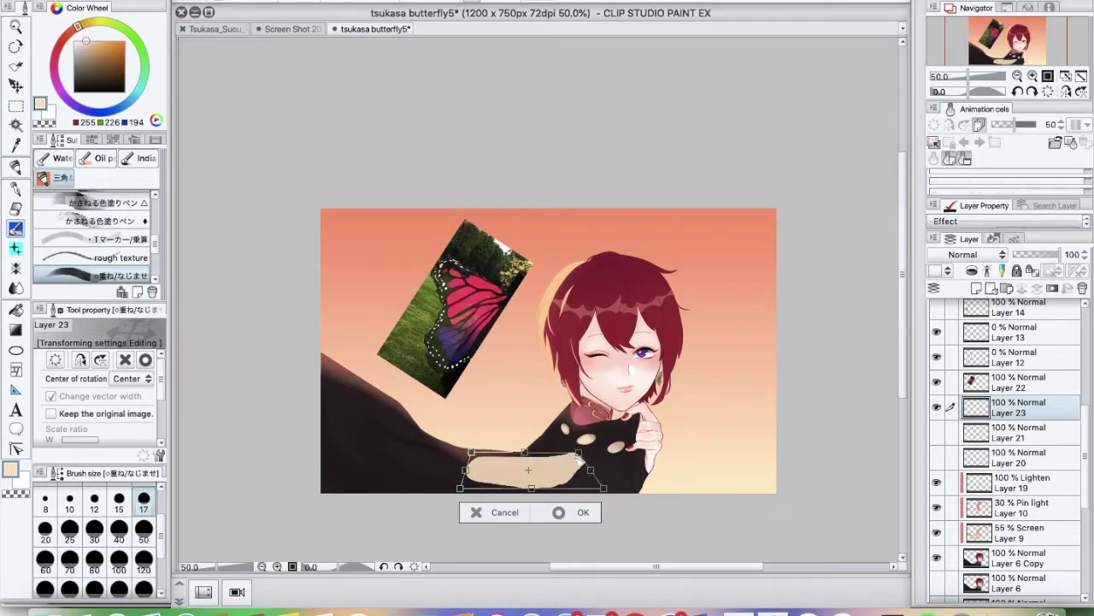
pyautogui.press('Return')
pyautogui.press('e')
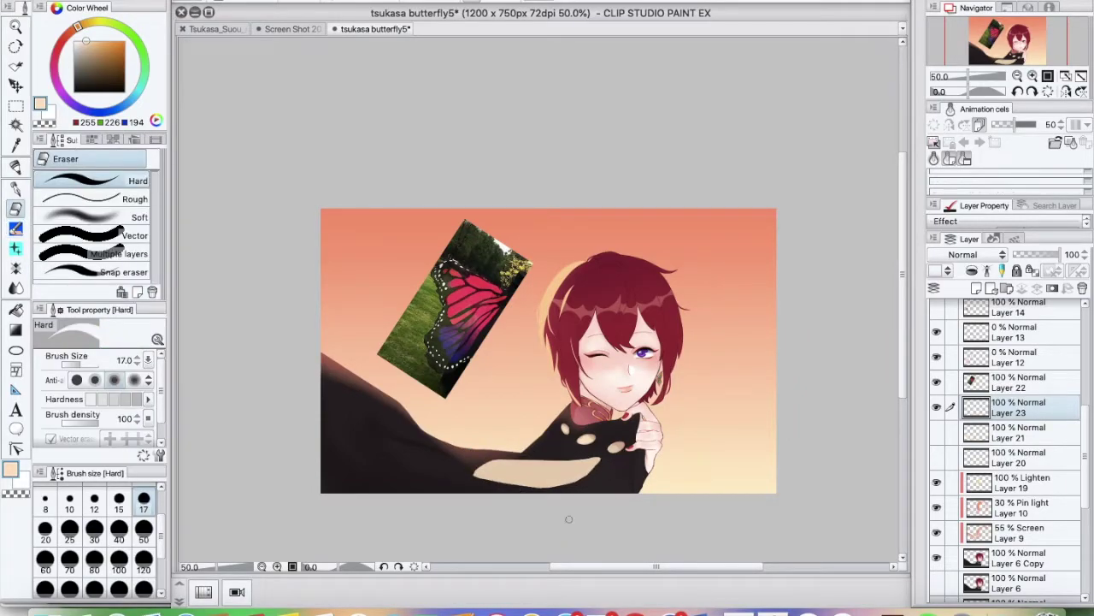
pyautogui.press('b')
pyautogui.press('e')
pyautogui.press('b')
pyautogui.moveTo(464, 483); pyautogui.dragTo(335, 415)
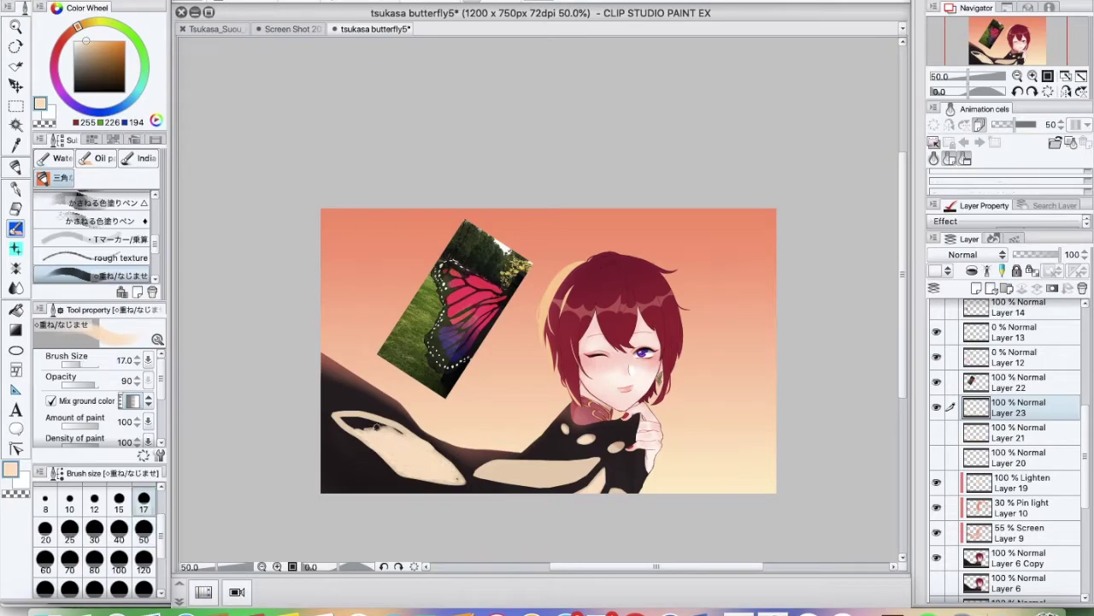
# Touch up the cream wing panels with eraser and blending brush, saving with Cmd+S
pyautogui.press('e')
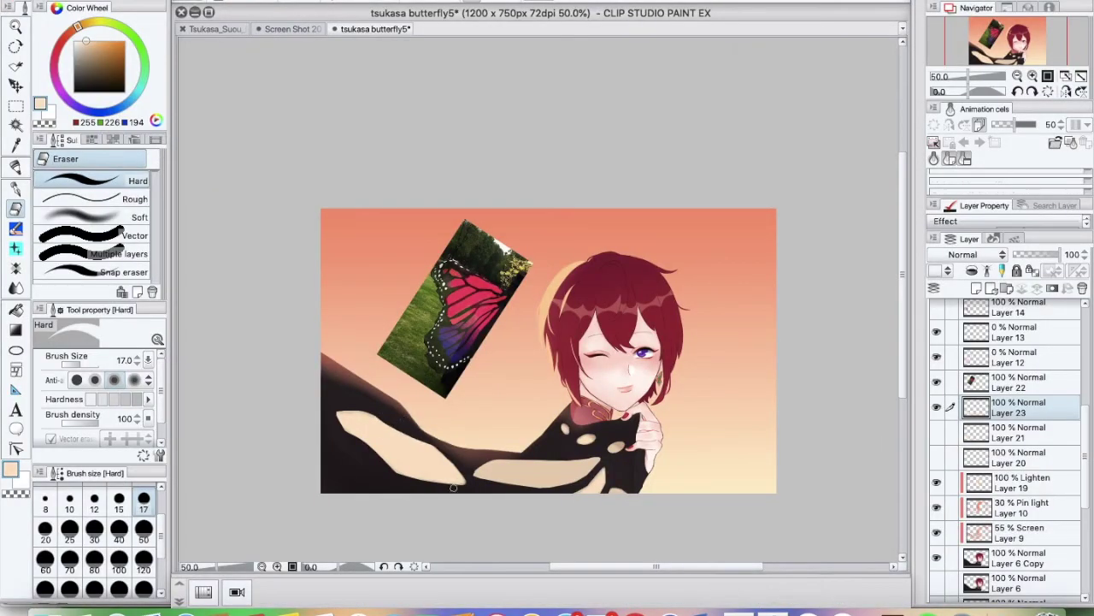
pyautogui.press('j')
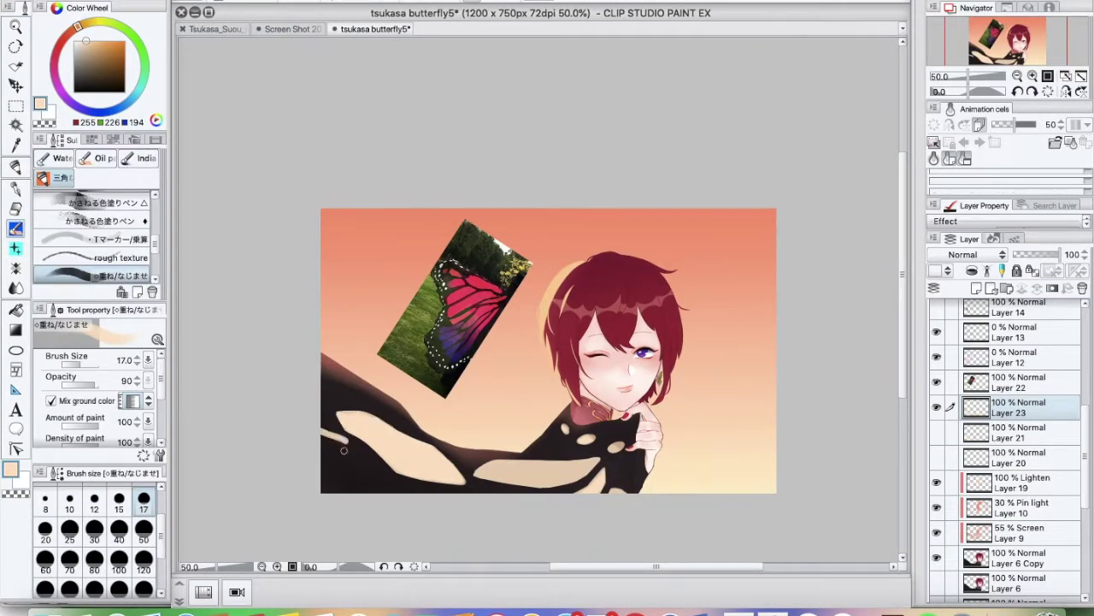
pyautogui.press('super+s')
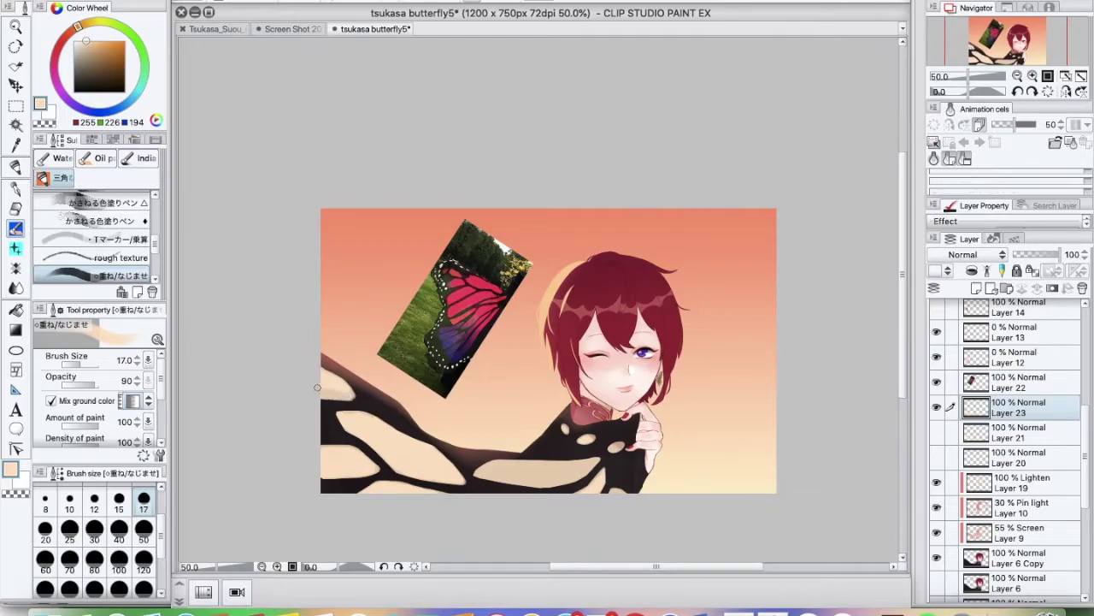
pyautogui.press('e')
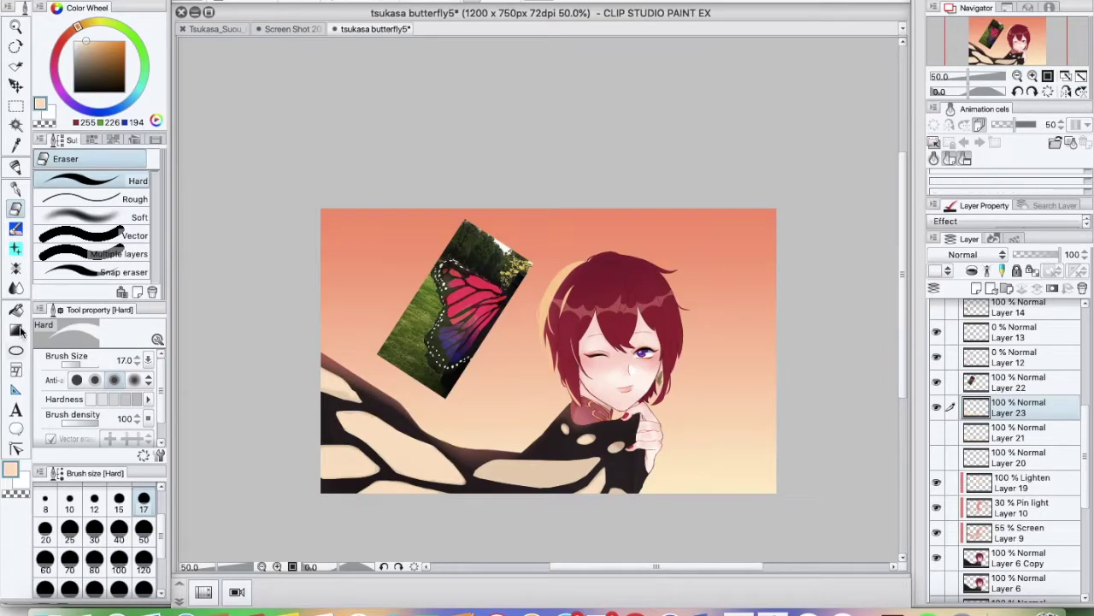
pyautogui.press('b')
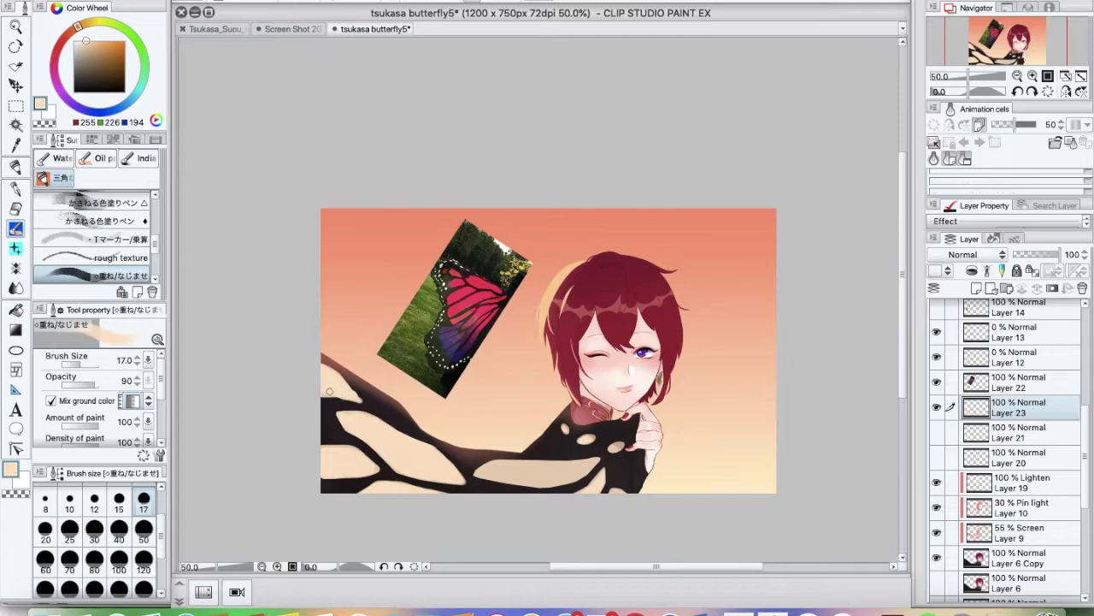
# Bring up the Fandom wiki page for the '(Butterfly of Camouflage) Tsukasa Suou' card
pyautogui.press('e')
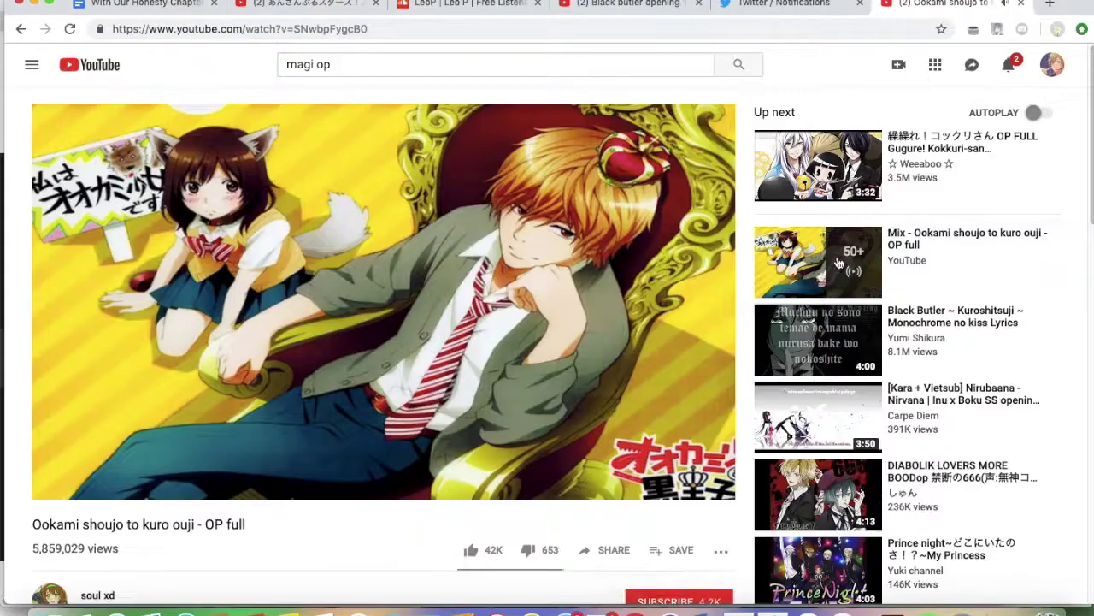
pyautogui.scroll(-20, 547, 342)
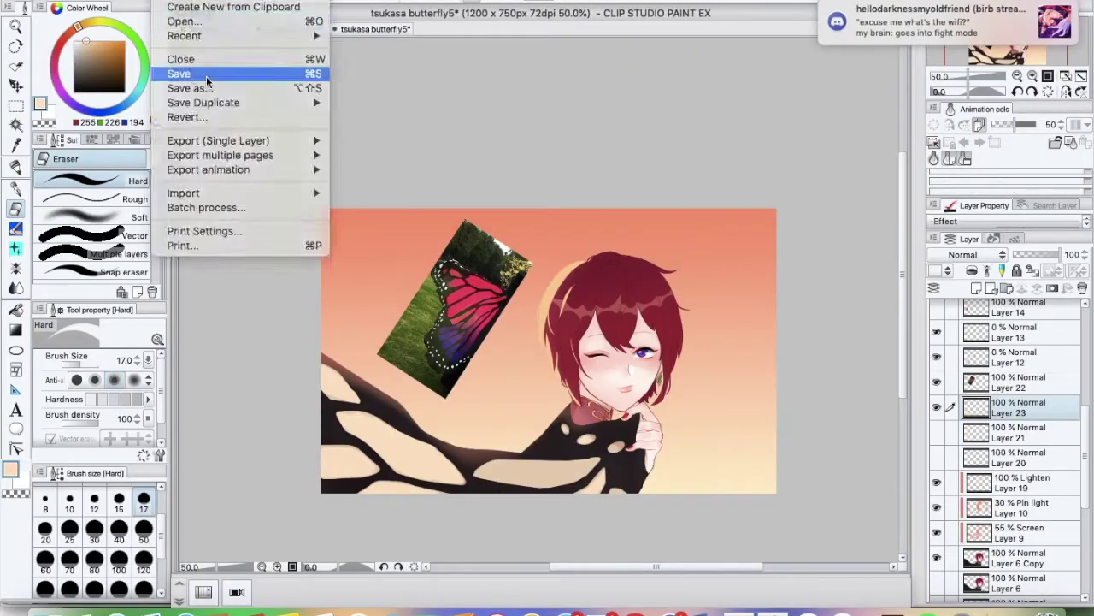
pyautogui.click(178, 74)
pyautogui.press('b')
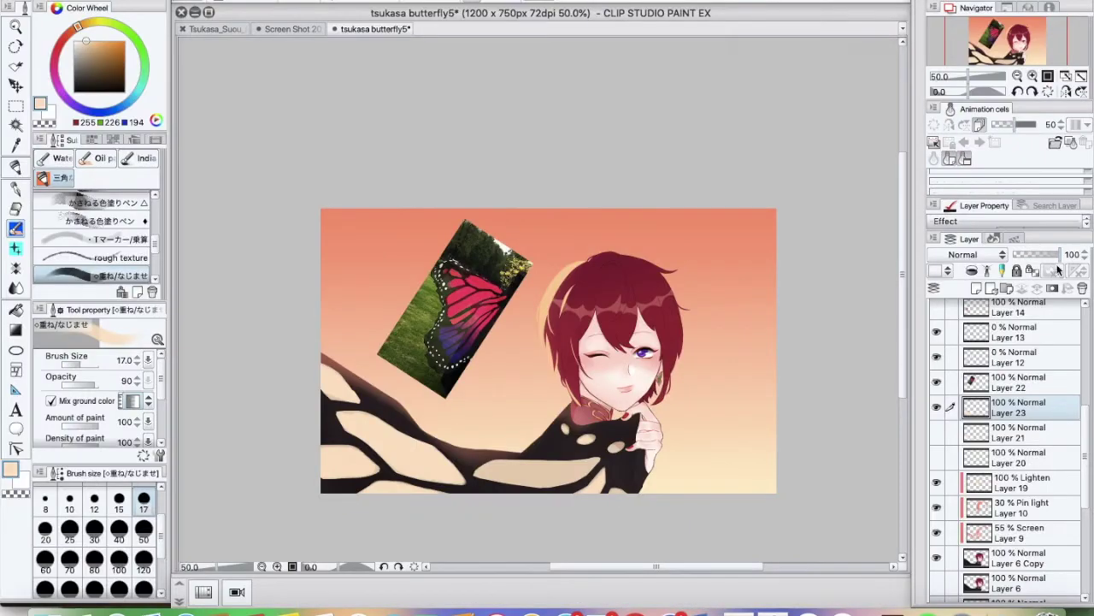
# Sample a darker tan from the wing, add Layers 24–25, and draw a highlight along the wing edge
pyautogui.keyDown('alt'); pyautogui.click(448, 451); pyautogui.keyUp('alt')
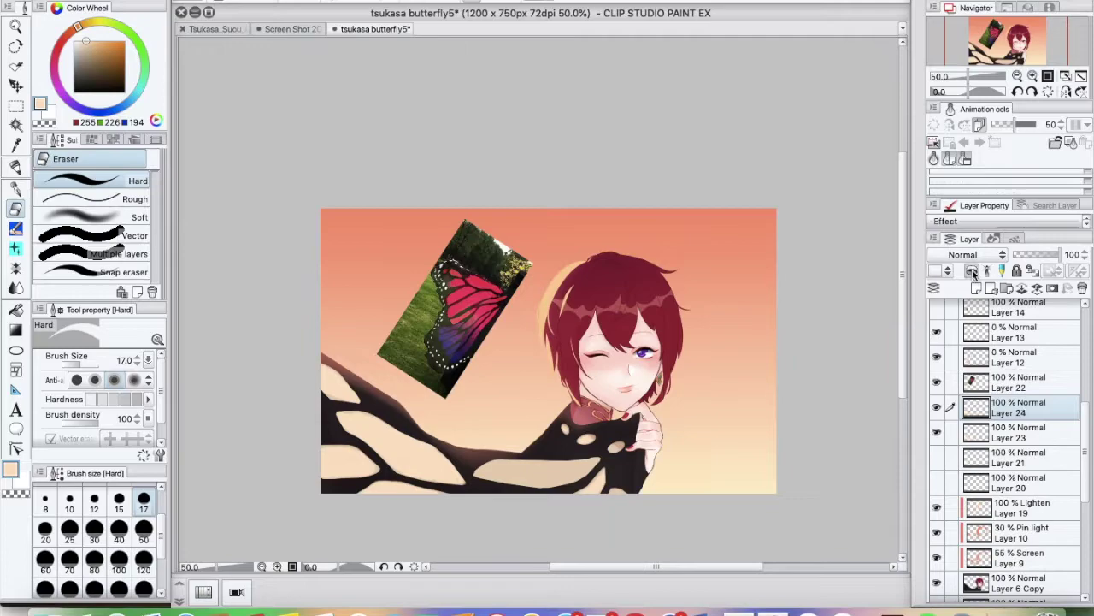
pyautogui.press('super+shift+n')
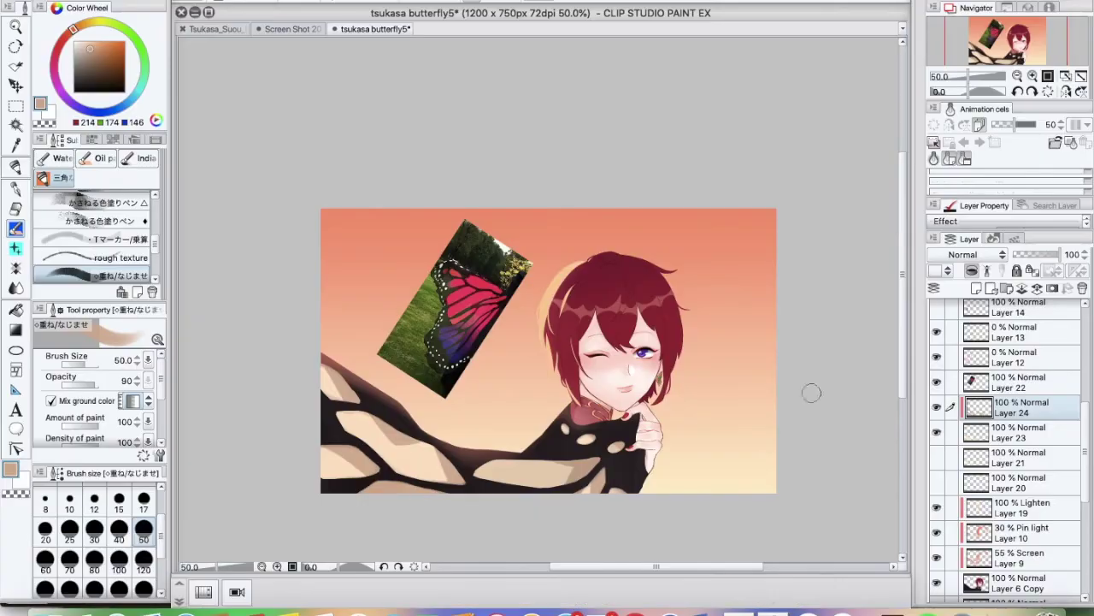
pyautogui.press('super+shift+n')
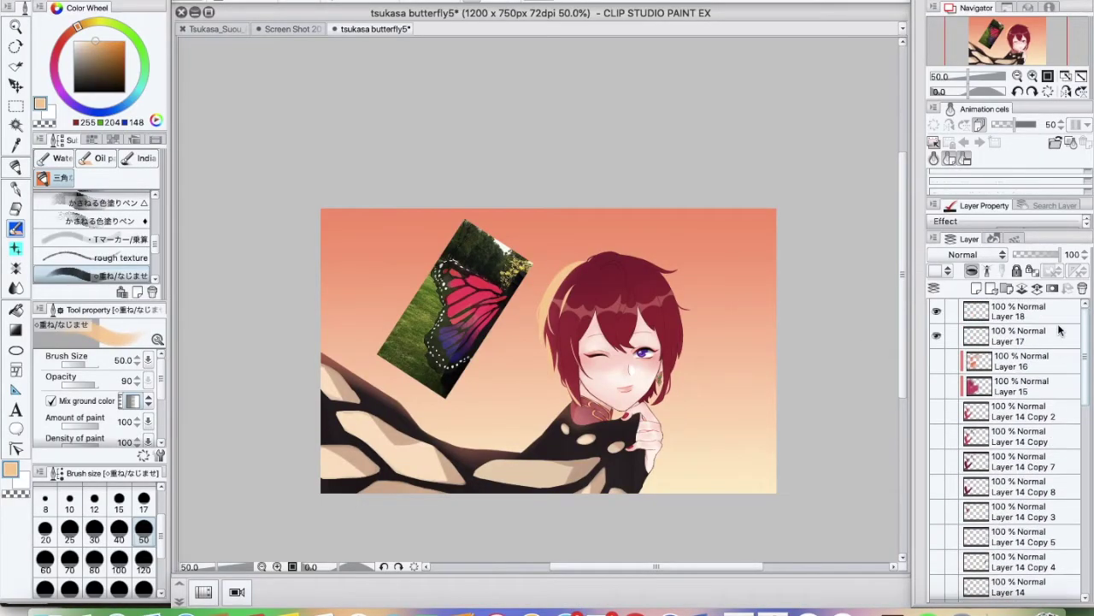
pyautogui.keyDown('shift'); pyautogui.keyDown('super'); pyautogui.click(530, 430); pyautogui.keyUp('super'); pyautogui.keyUp('shift')
pyautogui.keyDown('alt'); pyautogui.click(529, 430); pyautogui.keyUp('alt')
pyautogui.press('p')
pyautogui.moveTo(531, 442); pyautogui.dragTo(574, 411)
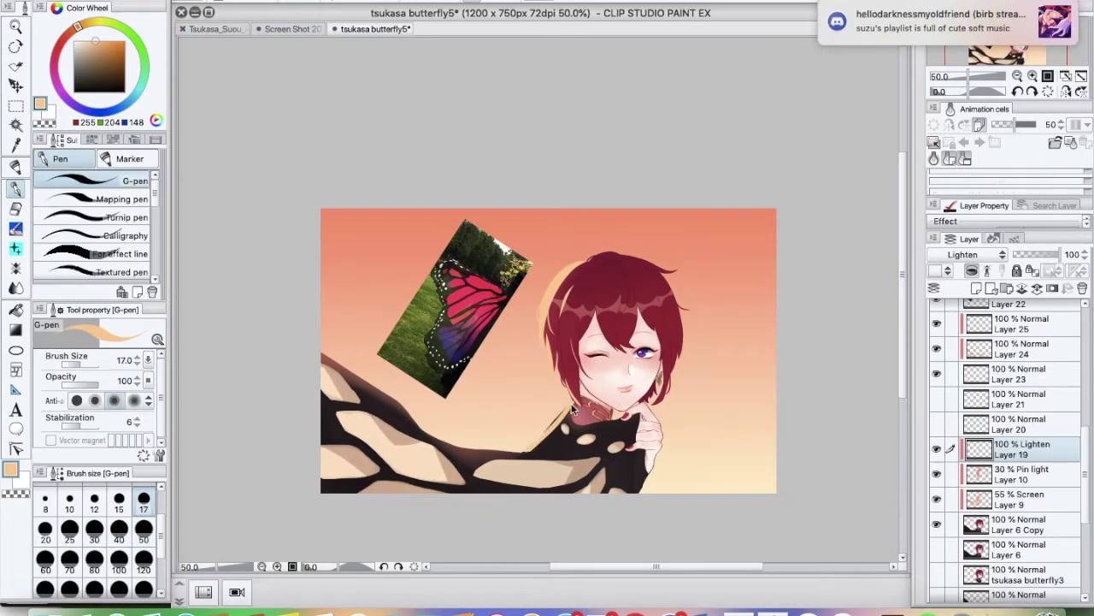
# On new Layer 26, drag a blue gradient up from the canvas bottom
pyautogui.press('super+shift+n')
pyautogui.press('x')
pyautogui.press('g')
pyautogui.moveTo(538, 491); pyautogui.dragTo(539, 397)
# Replace the first gradient with a lighter blue one rising from the bottom
pyautogui.press('super+z')
pyautogui.moveTo(514, 515); pyautogui.dragTo(514, 289)
pyautogui.press('super+plus')
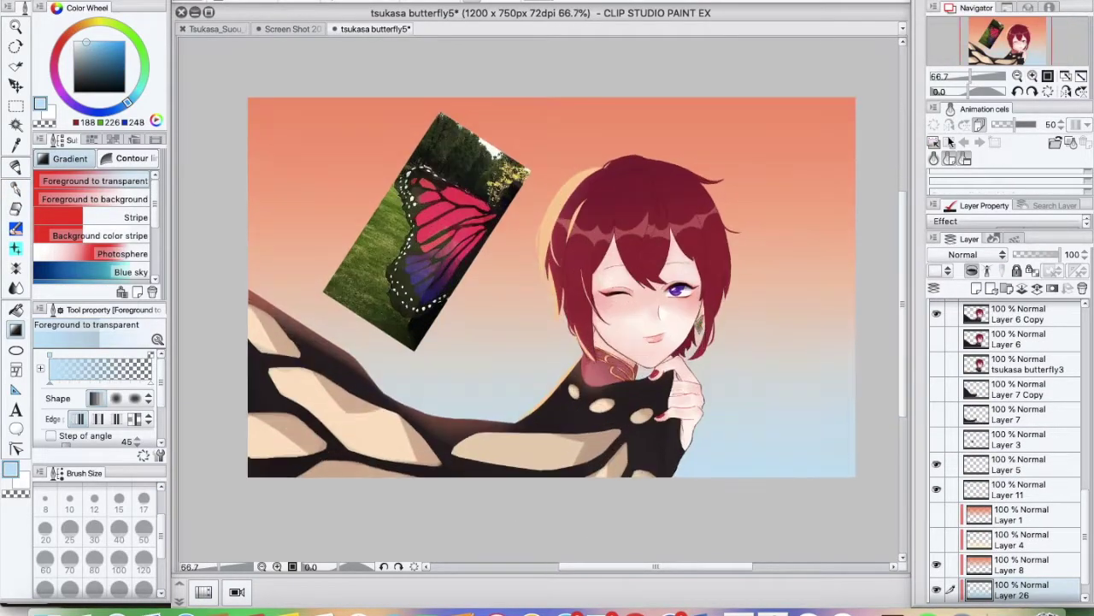
pyautogui.press('super+t')
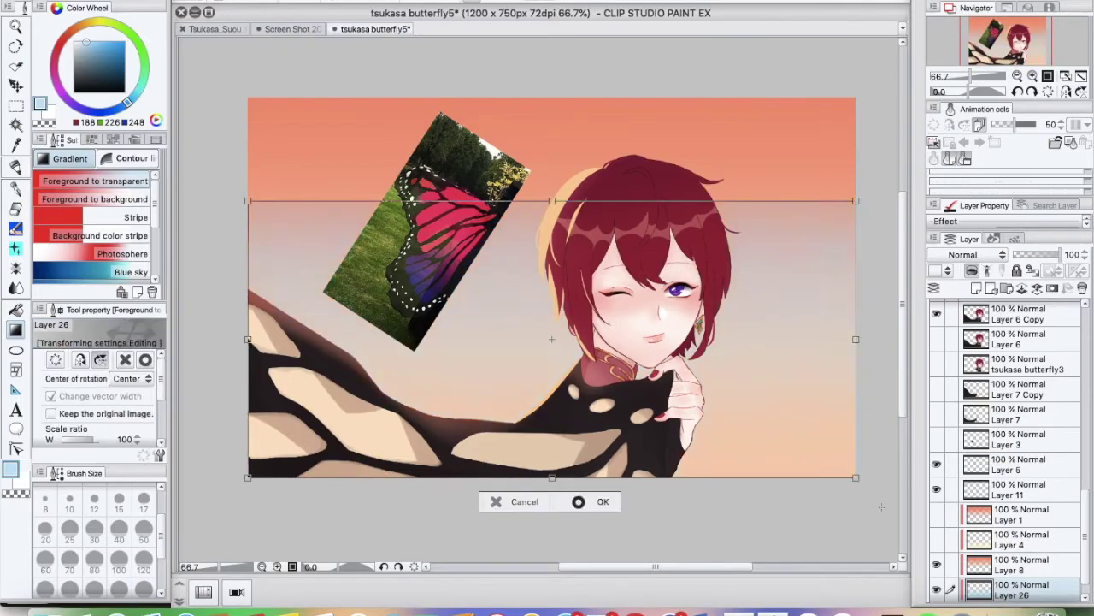
pyautogui.hotkey('alt', ']')
pyautogui.press('super+minus')
pyautogui.press('super+z')
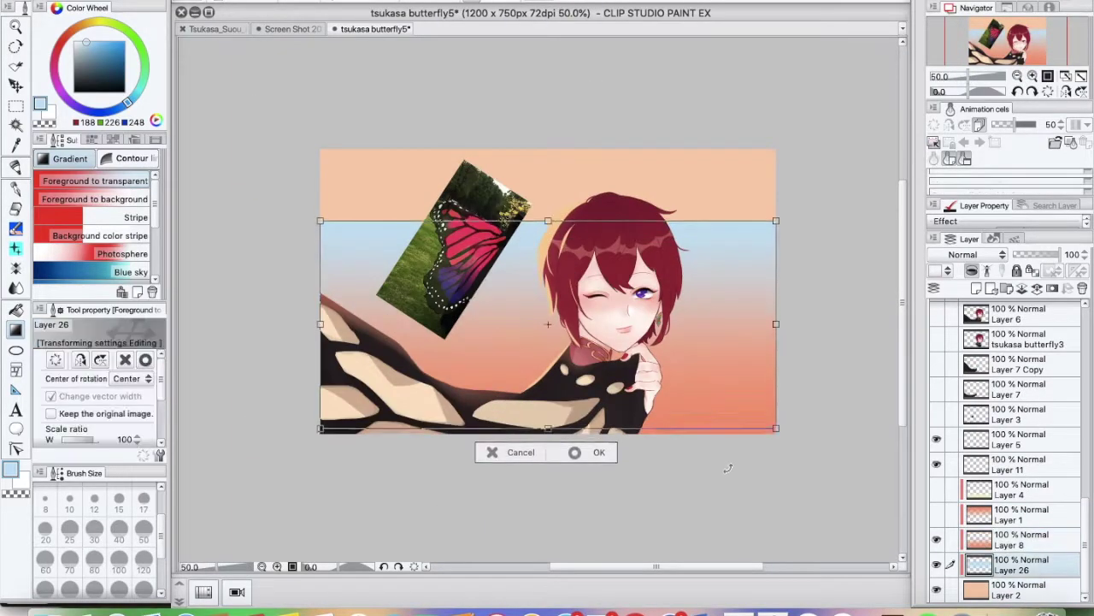
# Lower the gradient Layer 26 to 80% opacity and select Layer 8
pyautogui.click(669, 609)
pyautogui.click(772, 608)
pyautogui.moveTo(1061, 255); pyautogui.dragTo(1045, 255)
pyautogui.click(1022, 539)
# Add an emoji to a Discord message, then set Layer 24 to 50% opacity
pyautogui.click(669, 609)
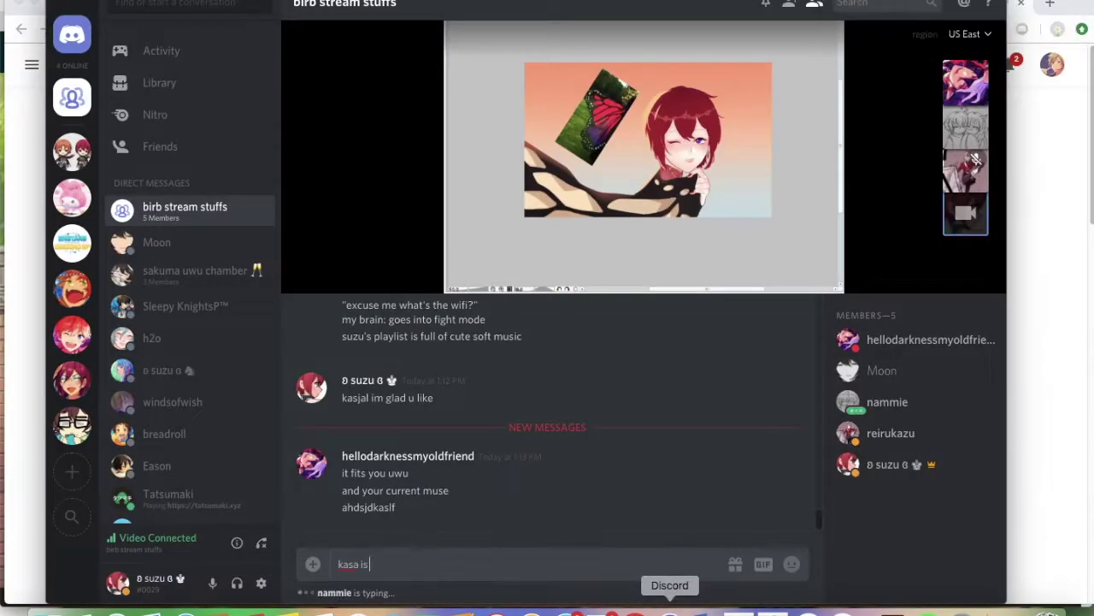
pyautogui.click(791, 564)
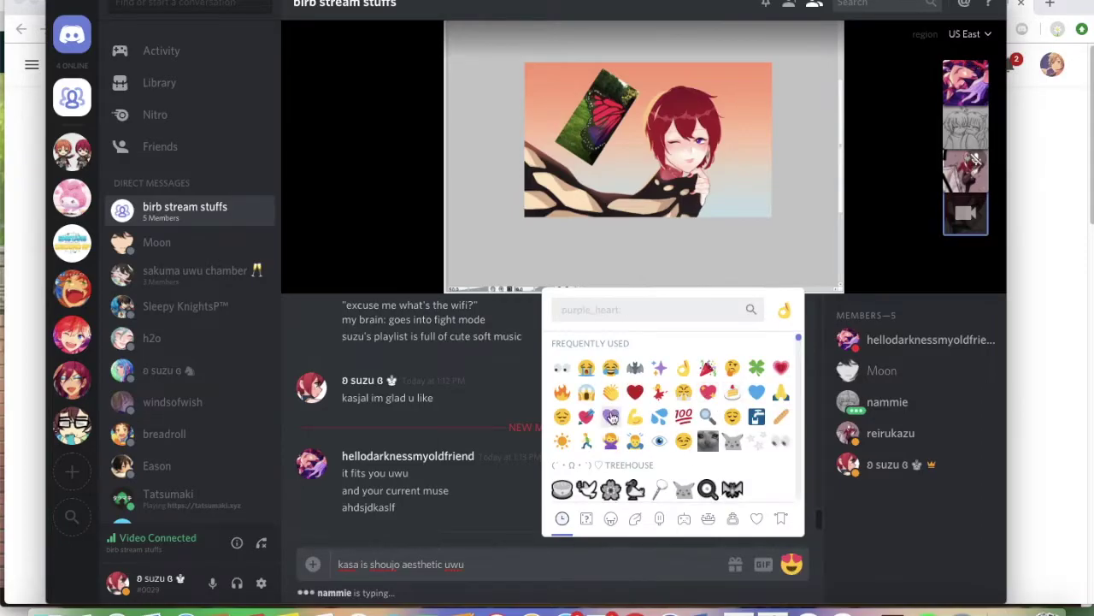
pyautogui.click(611, 416)
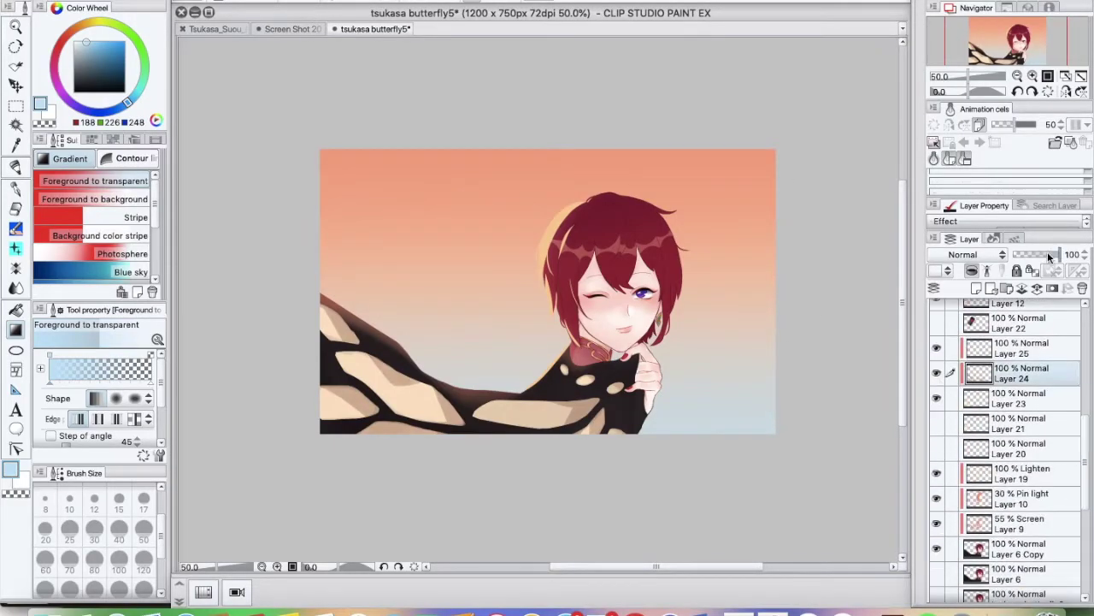
pyautogui.moveTo(1049, 256); pyautogui.dragTo(1037, 256)
pyautogui.scroll(2, 1009, 427)
# Brighten a hair strand with orange on Layer 19 using the pen
pyautogui.click(1018, 507)
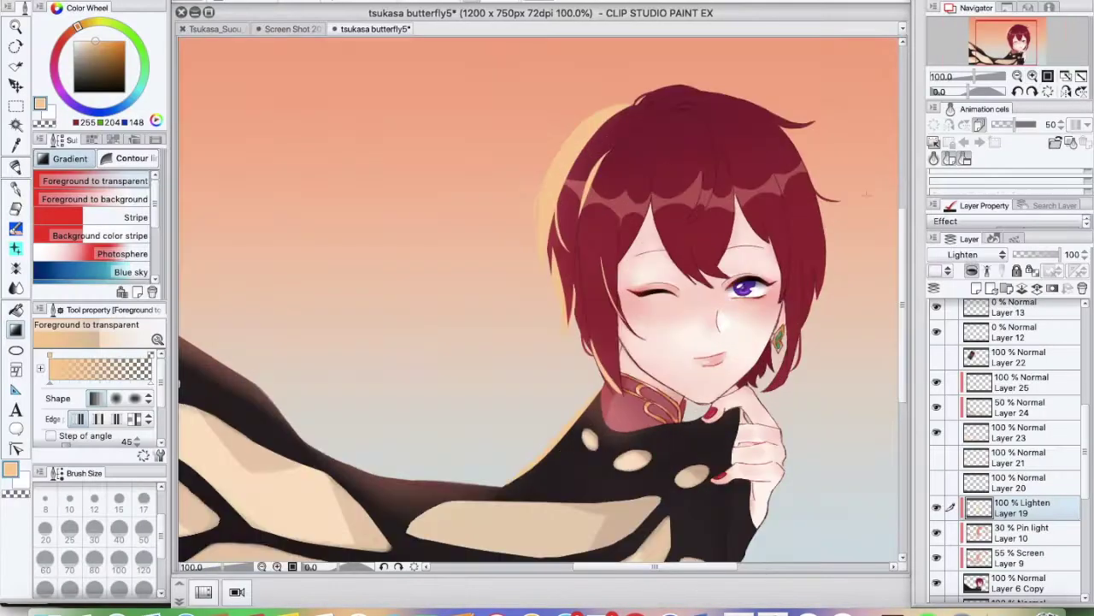
pyautogui.press('p')
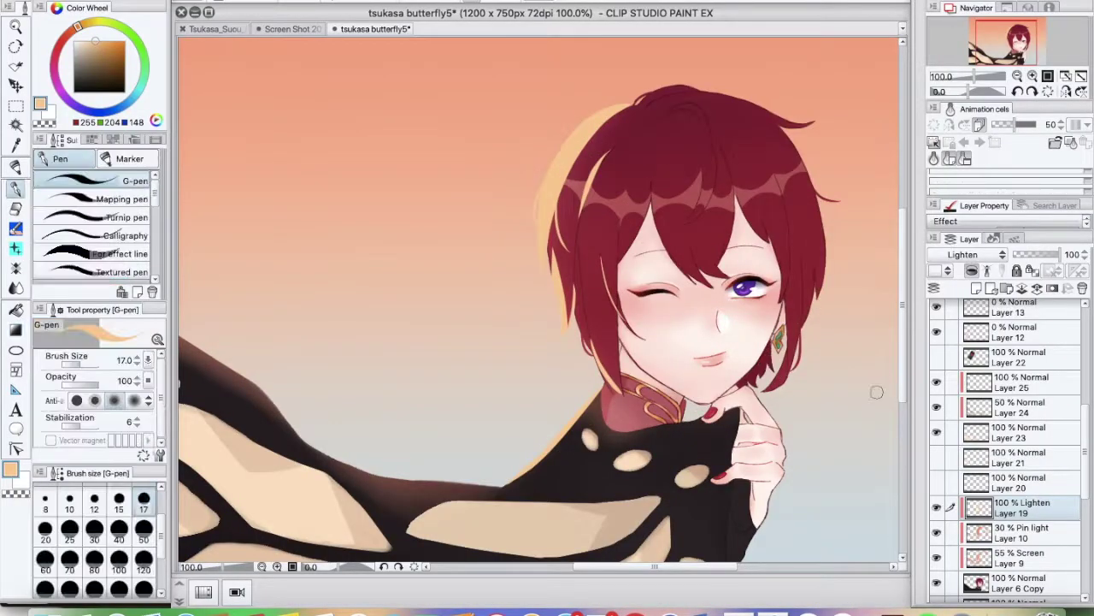
pyautogui.moveTo(630, 107); pyautogui.dragTo(581, 198)
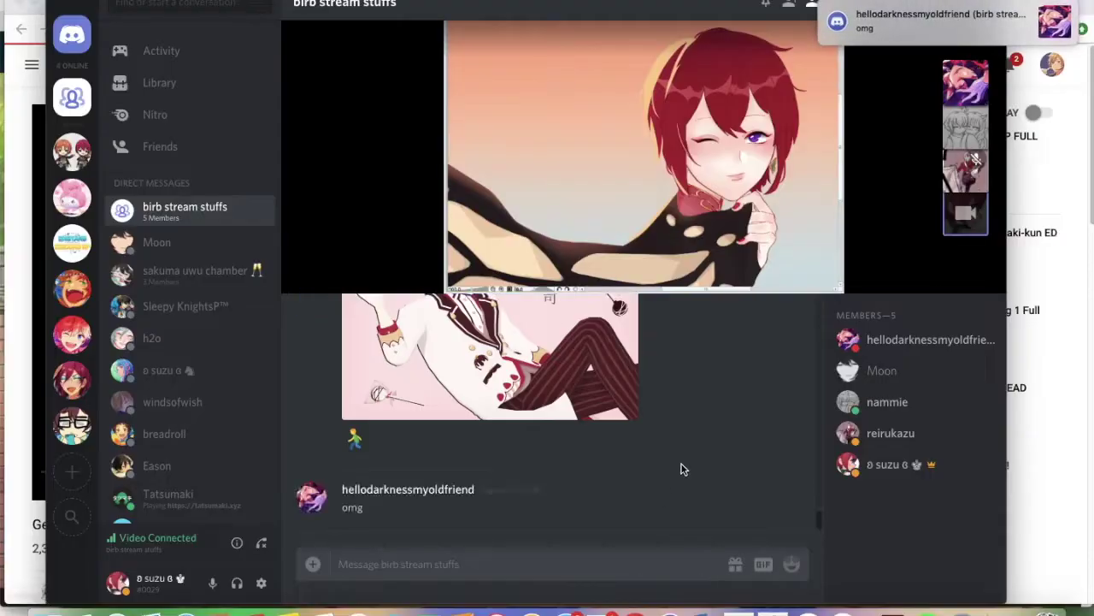
# Send the chat messages 'ohmy god' and ')'
pyautogui.write('ohmy god')
pyautogui.press('Return')
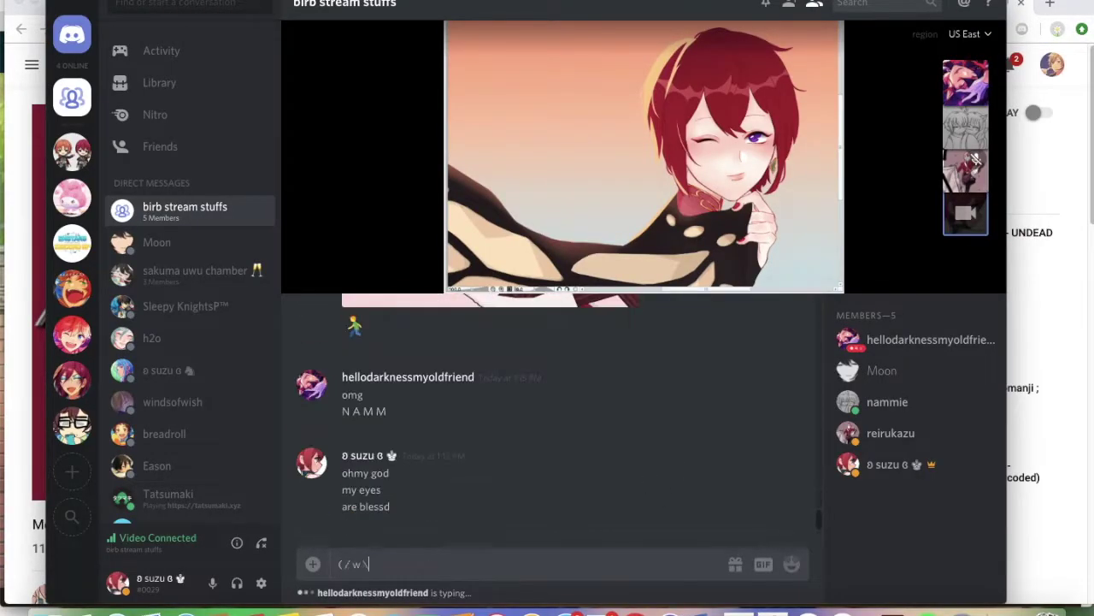
pyautogui.write('\\)')
pyautogui.press('Return')
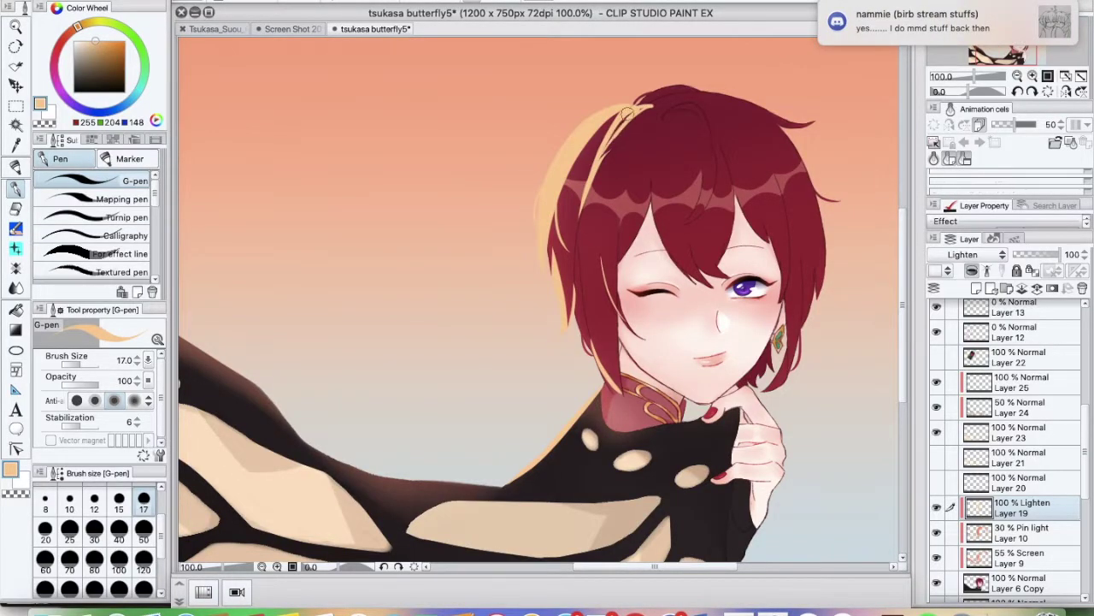
# Zoom in and flip the canvas horizontally and back to check the face proportions
pyautogui.press('e')
pyautogui.press('p')
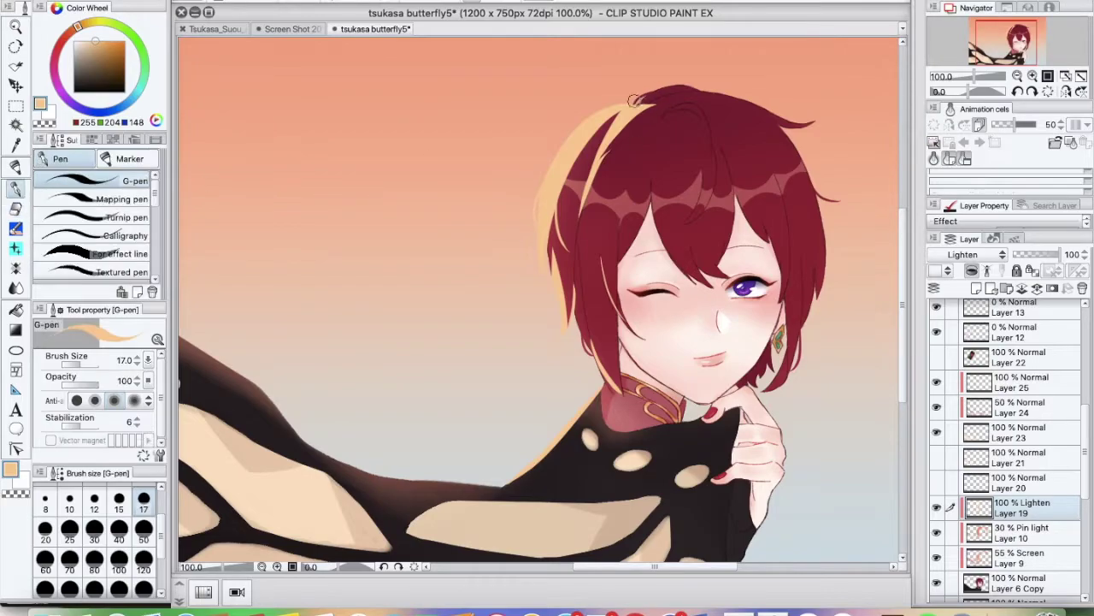
pyautogui.press('e')
pyautogui.press('p')
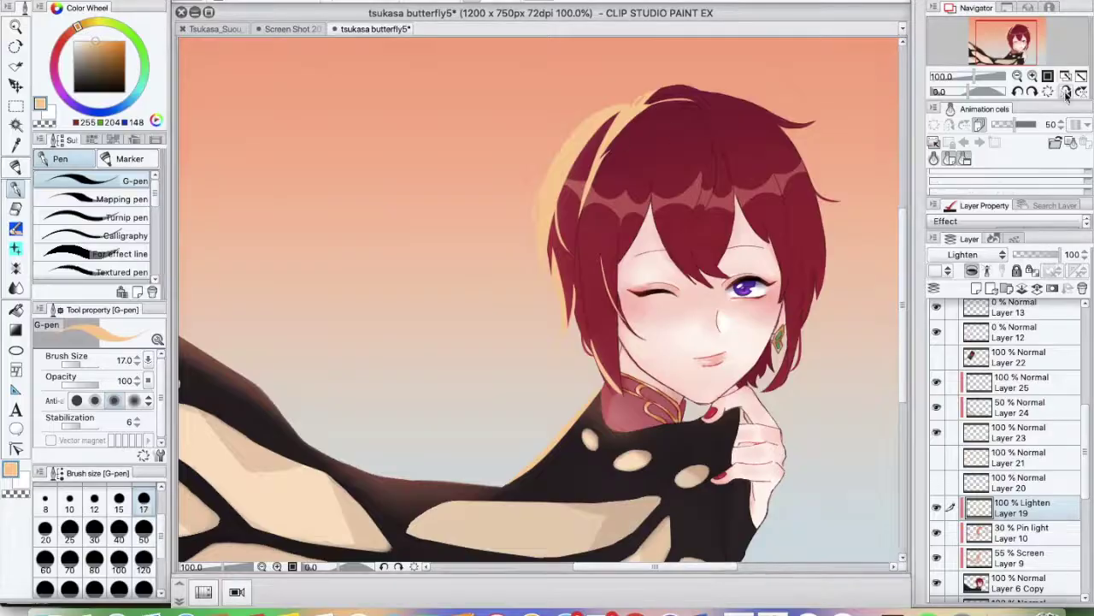
pyautogui.press('super+plus')
pyautogui.press('h')
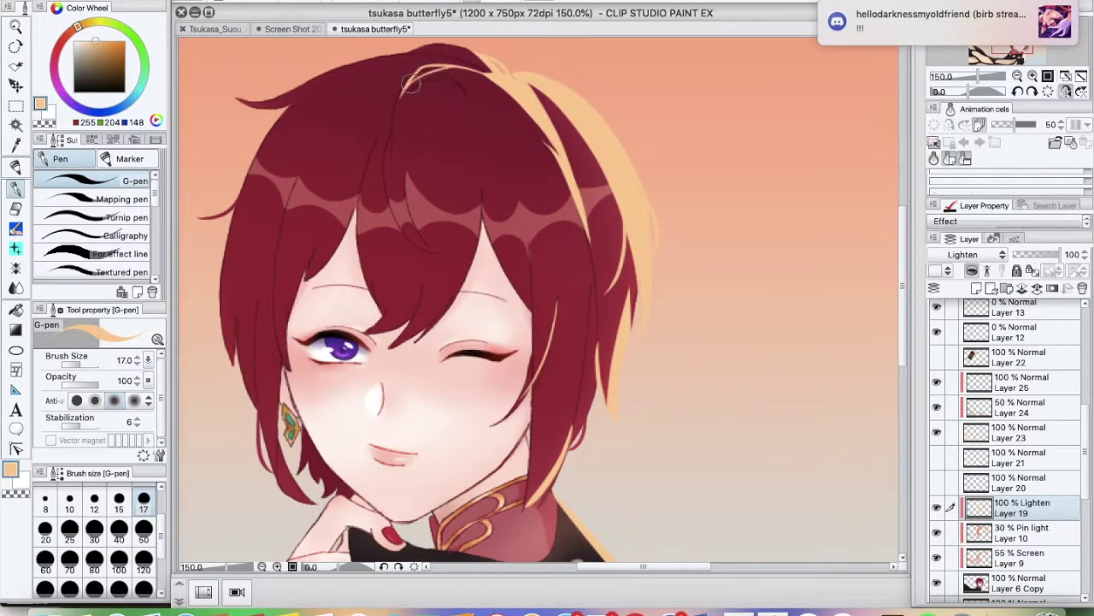
pyautogui.click(1065, 92)
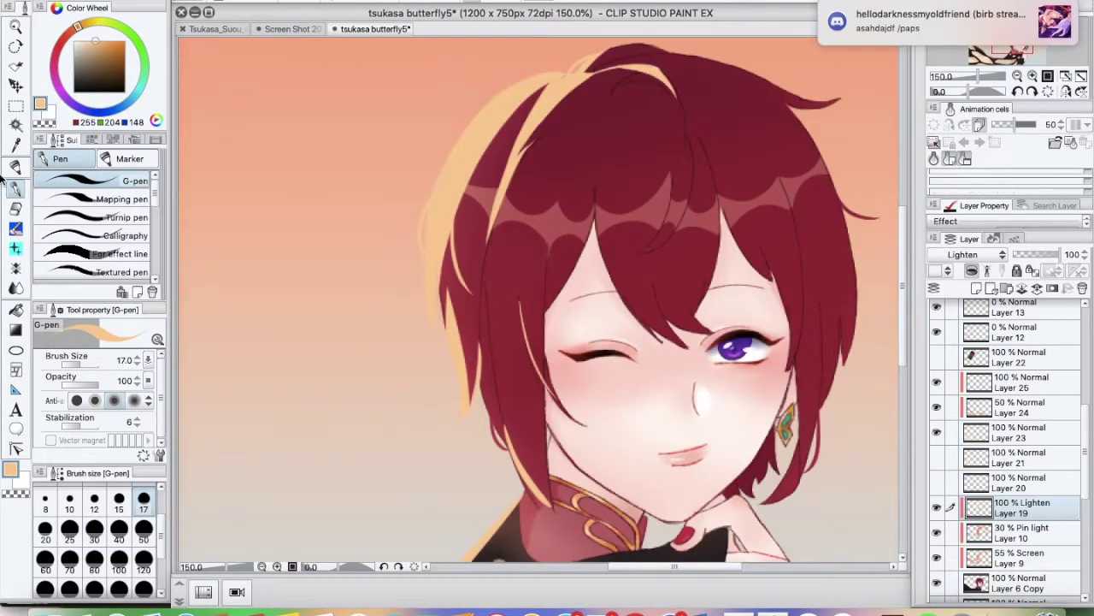
# Zoom in and out on the face to review the hair outline
pyautogui.press('e')
pyautogui.press('super+minus')
pyautogui.press('super+plus')
pyautogui.press('p')
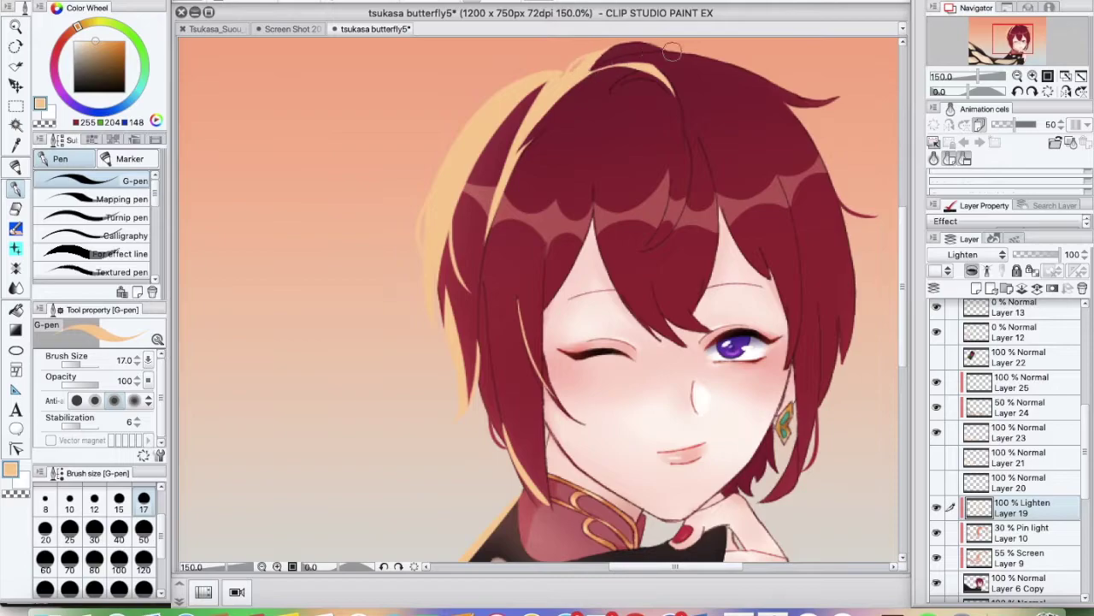
pyautogui.press('super+minus')
pyautogui.press('super+minus')
pyautogui.press('super+plus')
pyautogui.press('super+minus')
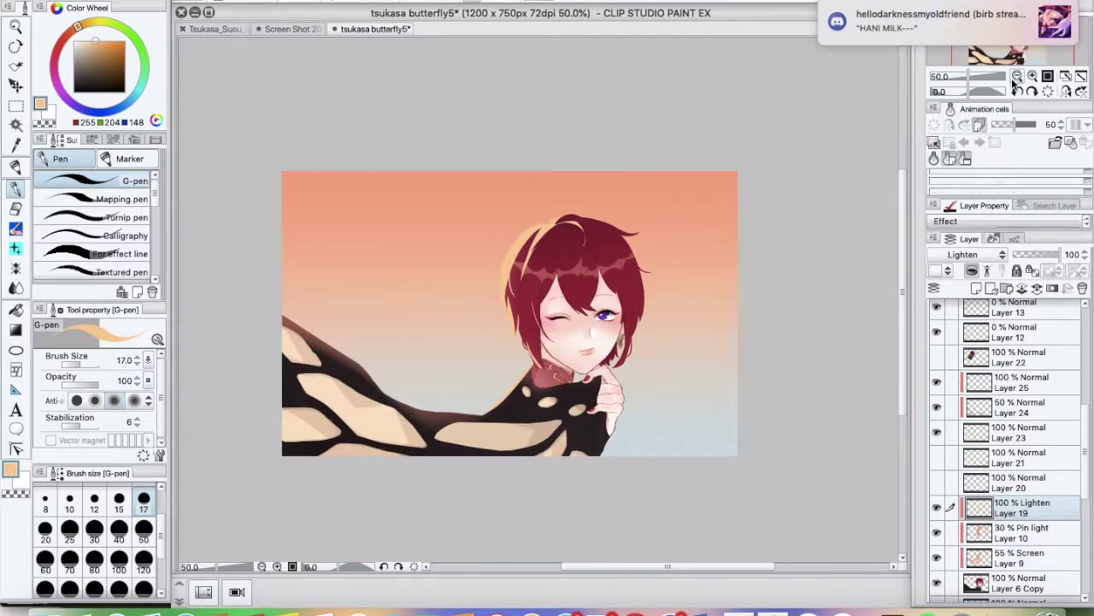
# Save the illustration and zoom out to view the whole canvas
pyautogui.press('super+s')
pyautogui.press('super+plus')
pyautogui.press('super+plus')
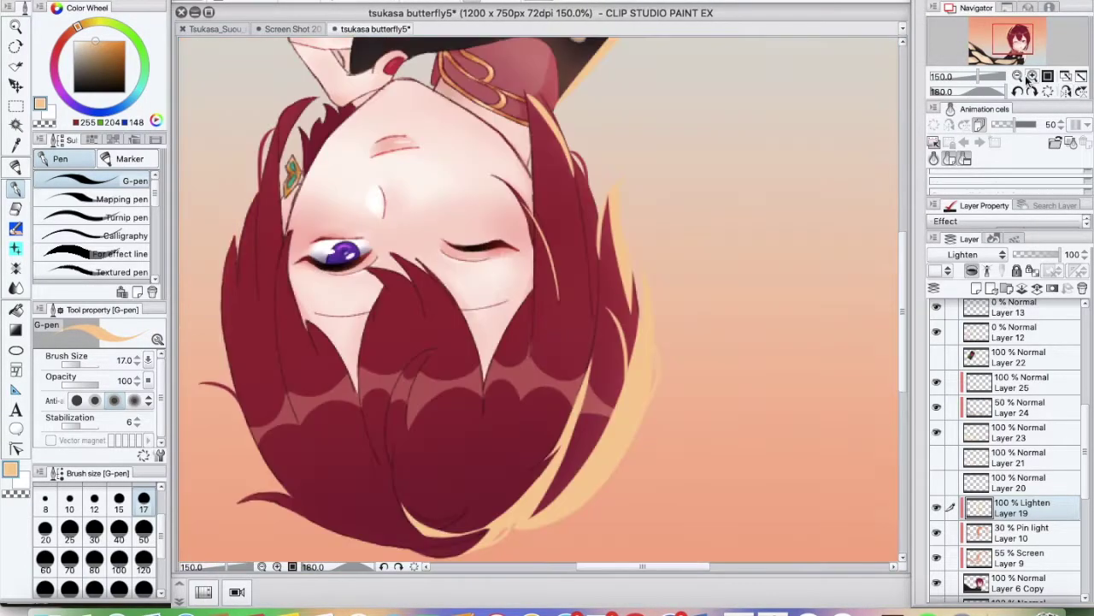
pyautogui.moveTo(984, 76); pyautogui.dragTo(967, 80)
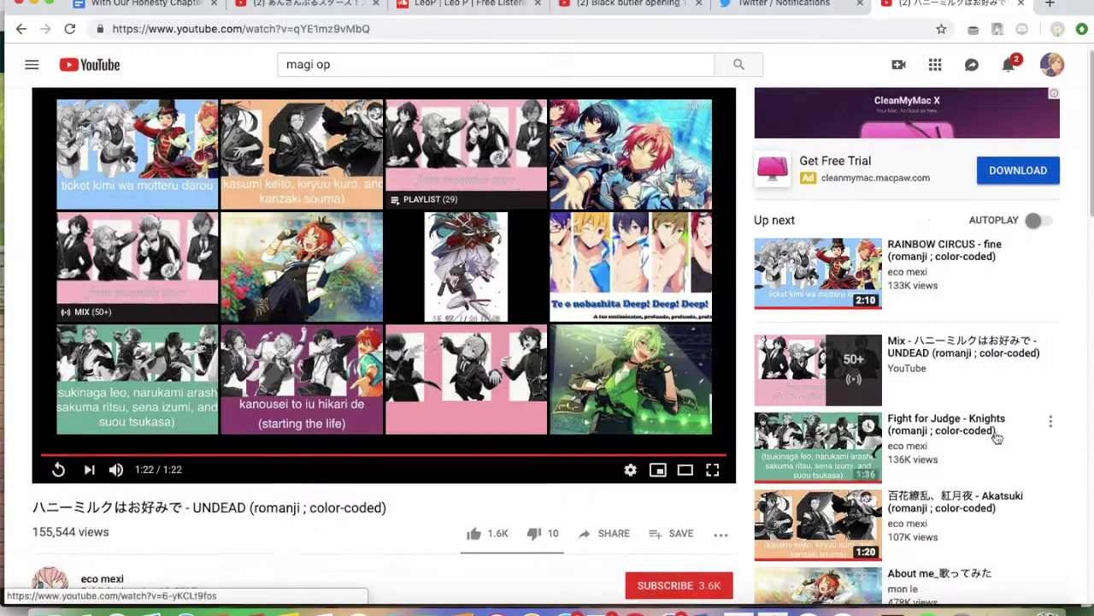
pyautogui.scroll(-2, 997, 437)
# Search music for 'knights enstars' and play the Knights song
pyautogui.click(435, 66)
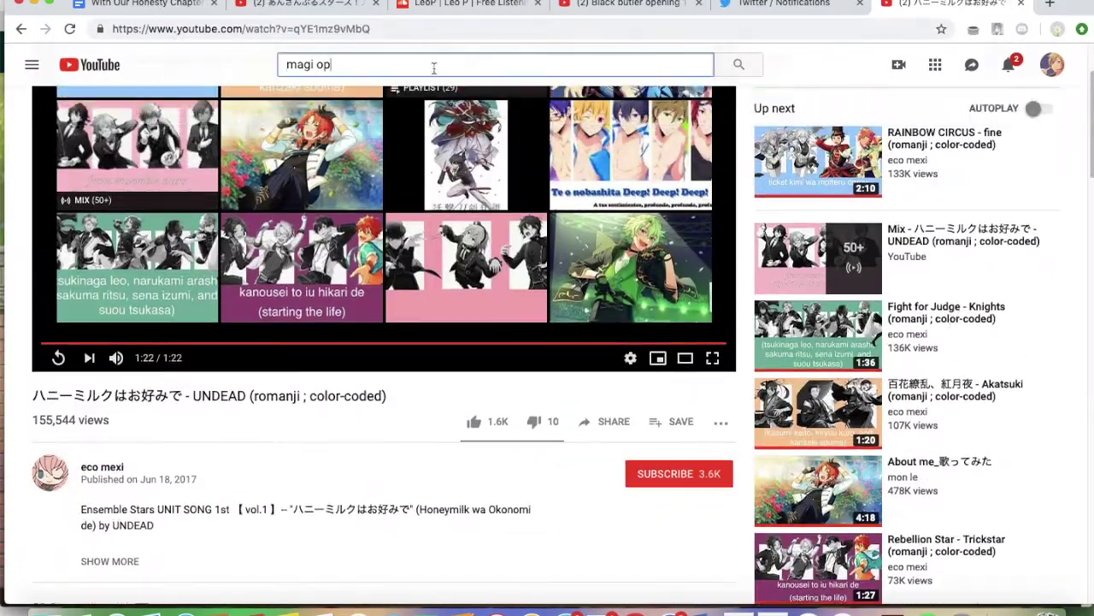
pyautogui.write('knights enstars')
pyautogui.press('Return')
pyautogui.scroll(-7, 542, 342)
pyautogui.click(542, 247)
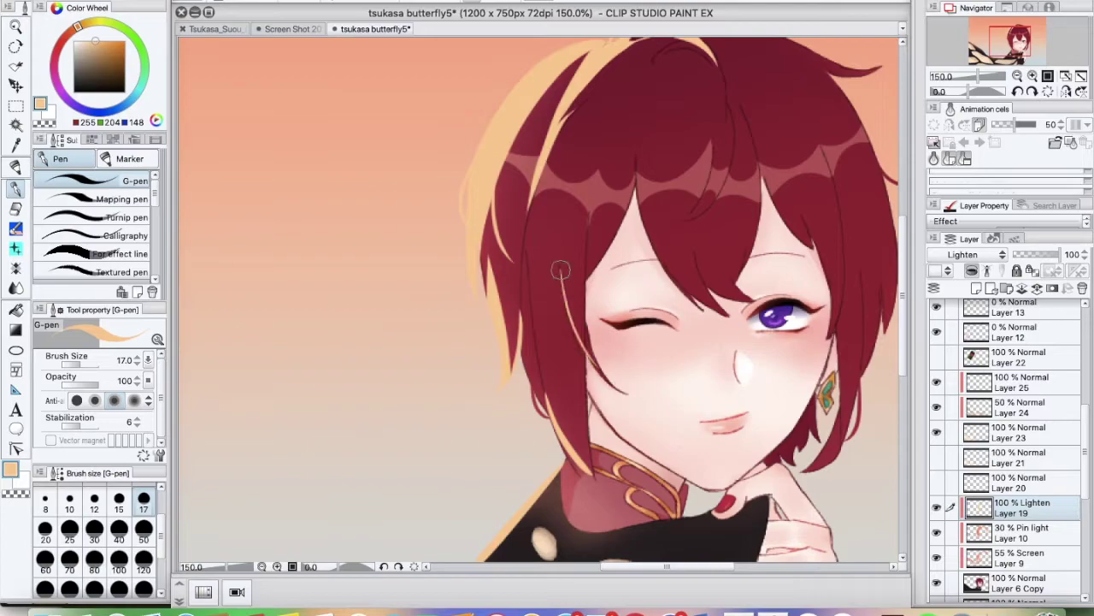
# Erase along the hair edge beside the face, then select a rectangle around the face
pyautogui.press('e')
pyautogui.moveTo(551, 335); pyautogui.dragTo(597, 360)
pyautogui.press('p')
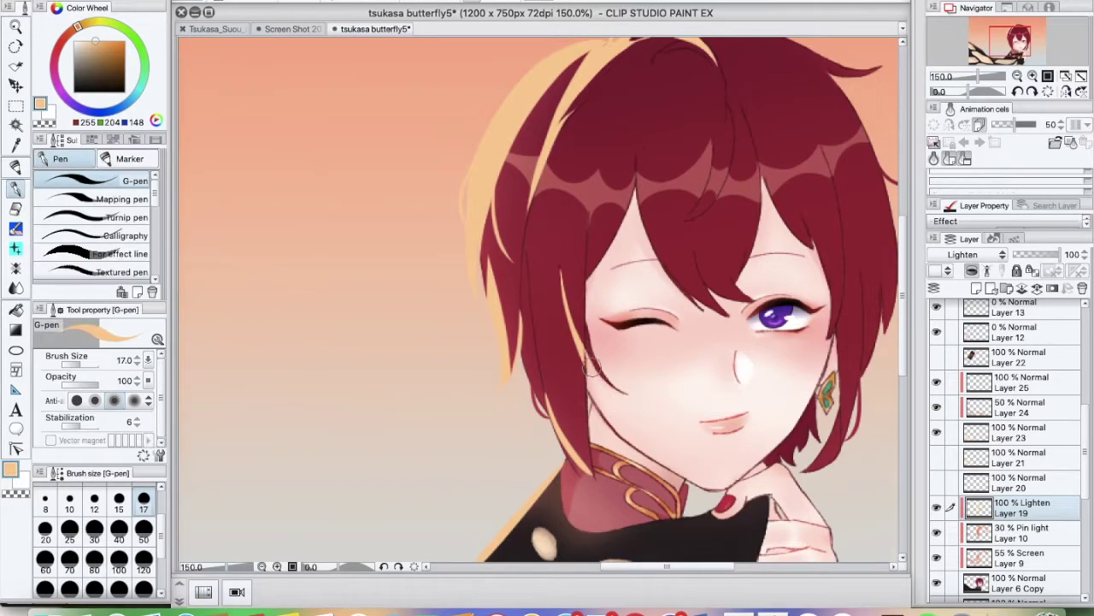
pyautogui.press('m')
pyautogui.moveTo(562, 232); pyautogui.dragTo(635, 367)
# Fade Layer 19's hair glow to compare, then raise its opacity again
pyautogui.hotkey('ctrl', 'd')
pyautogui.hotkey('ctrl', '-')
pyautogui.hotkey('ctrl', '-')
pyautogui.hotkey('ctrl', '-')
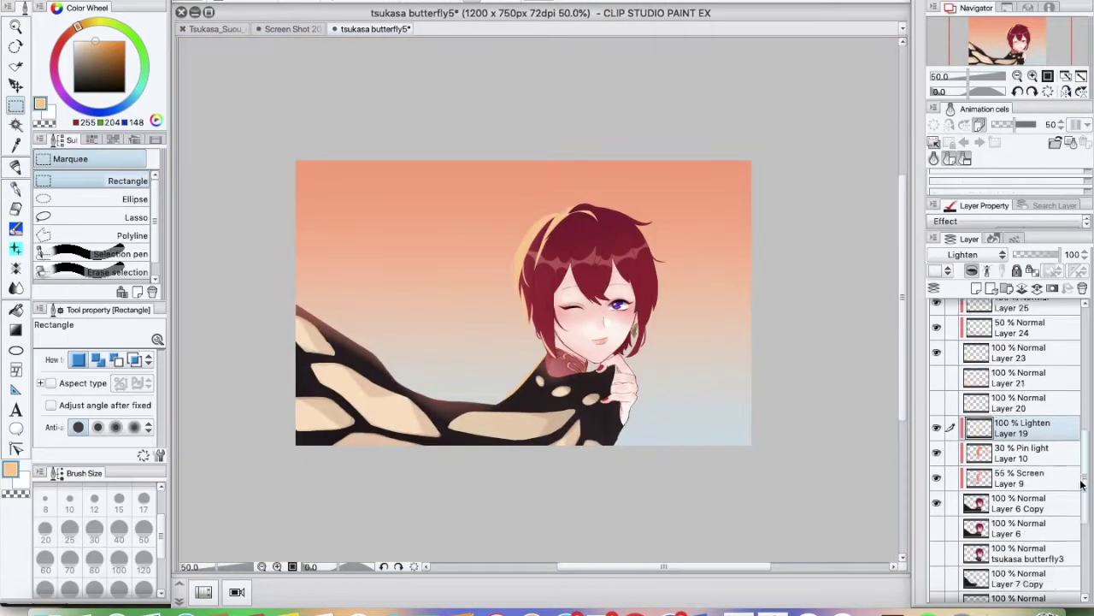
pyautogui.press('p')
pyautogui.scroll(-2, 1009, 427)
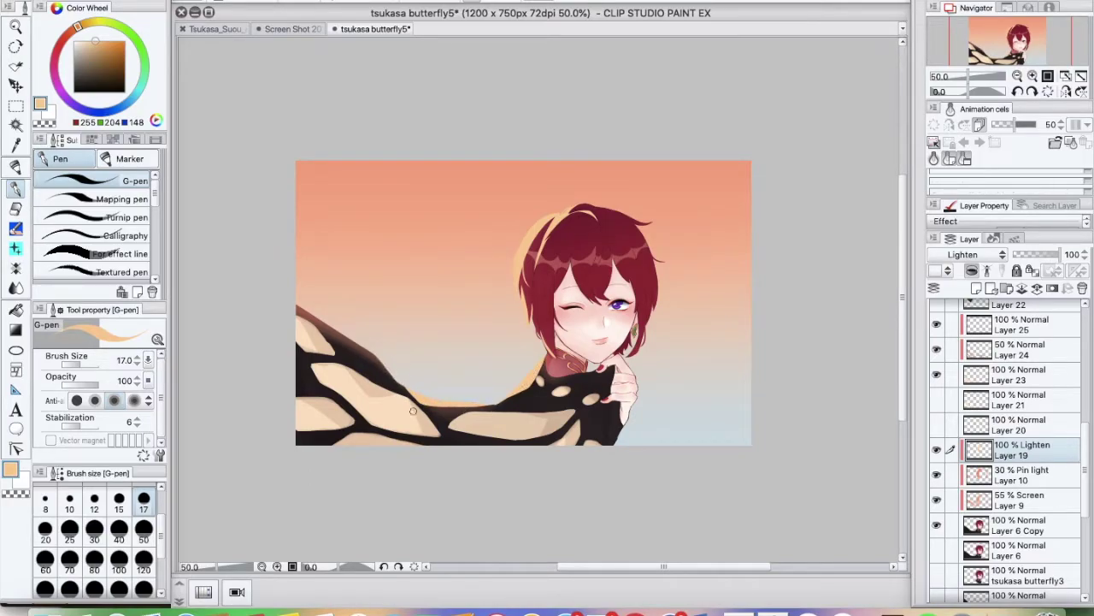
pyautogui.moveTo(1060, 254); pyautogui.dragTo(973, 264)
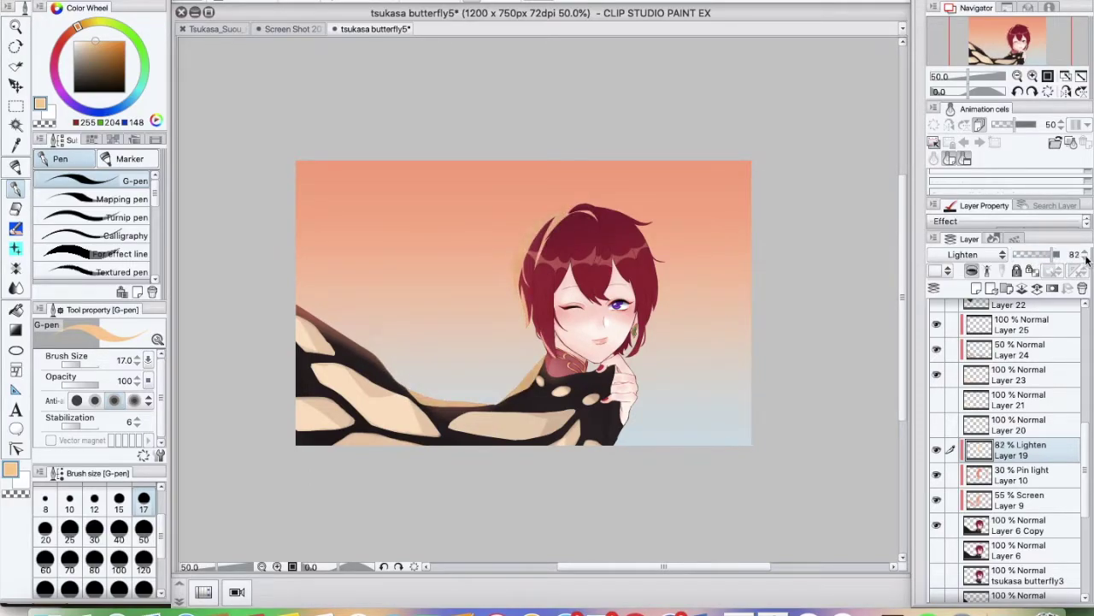
pyautogui.click(1085, 251)
pyautogui.click(1085, 251)
pyautogui.click(1085, 251)
pyautogui.hotkey('ctrl', '+')
pyautogui.hotkey('ctrl', '+')
pyautogui.hotkey('ctrl', '+')
pyautogui.scroll(-3, 224, 250)
pyautogui.scroll(6, 689, 496)
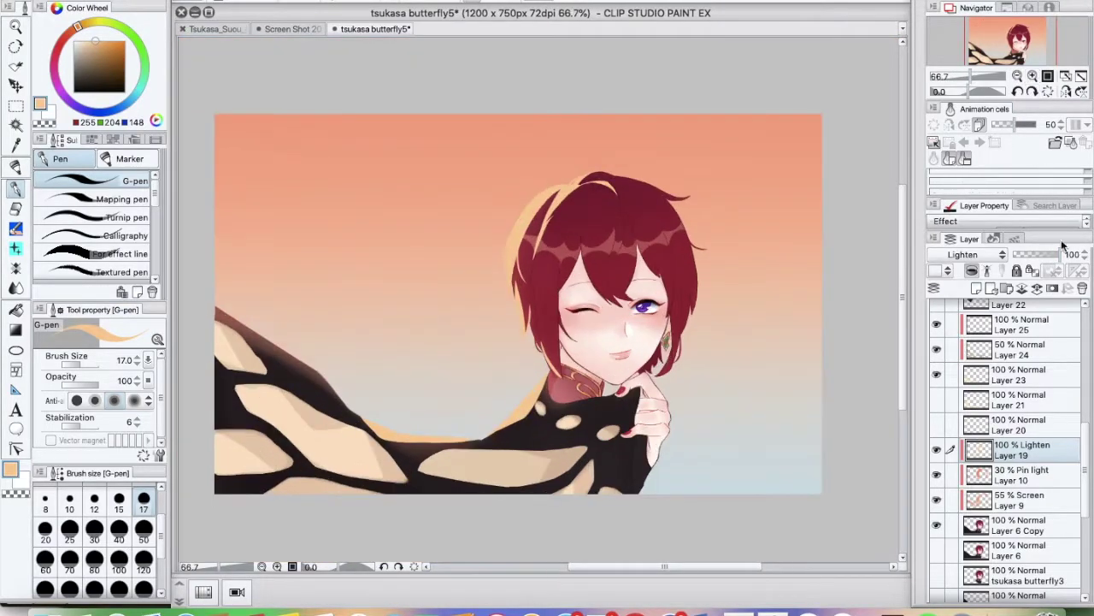
pyautogui.hotkey('ctrl', '-')
pyautogui.hotkey('ctrl', '-')
pyautogui.hotkey('ctrl', '-')
# Try Darken, Screen and Glow dodge blending on Layer 19
pyautogui.click(975, 254)
pyautogui.click(945, 437)
pyautogui.click(974, 254)
pyautogui.click(944, 270)
pyautogui.click(975, 254)
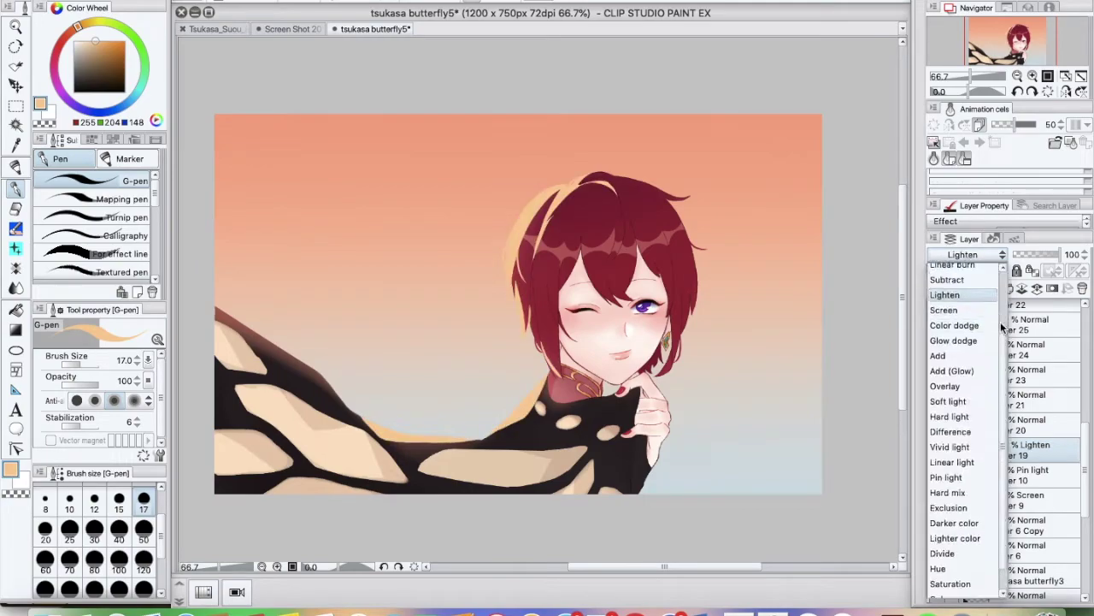
pyautogui.press('m')
pyautogui.click(958, 272)
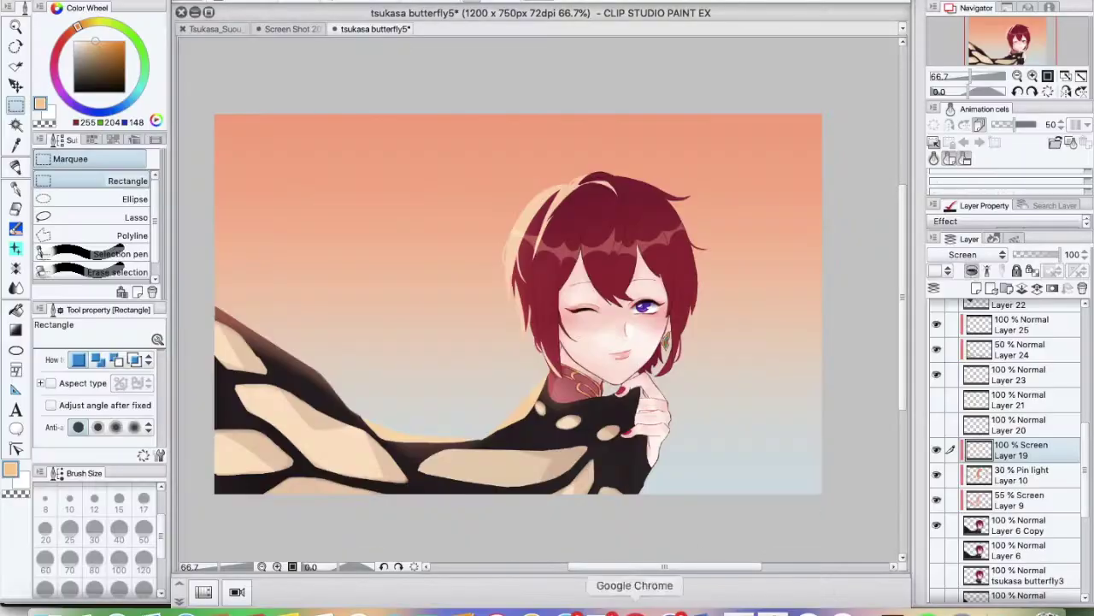
pyautogui.click(975, 254)
pyautogui.click(966, 289)
# Try Vivid light, Divide and Hue blending on Layer 19, settling on Soft light
pyautogui.click(975, 254)
pyautogui.click(950, 402)
pyautogui.click(975, 254)
pyautogui.click(950, 402)
pyautogui.click(975, 254)
pyautogui.click(949, 414)
pyautogui.click(975, 254)
pyautogui.click(951, 553)
pyautogui.click(974, 254)
pyautogui.click(952, 566)
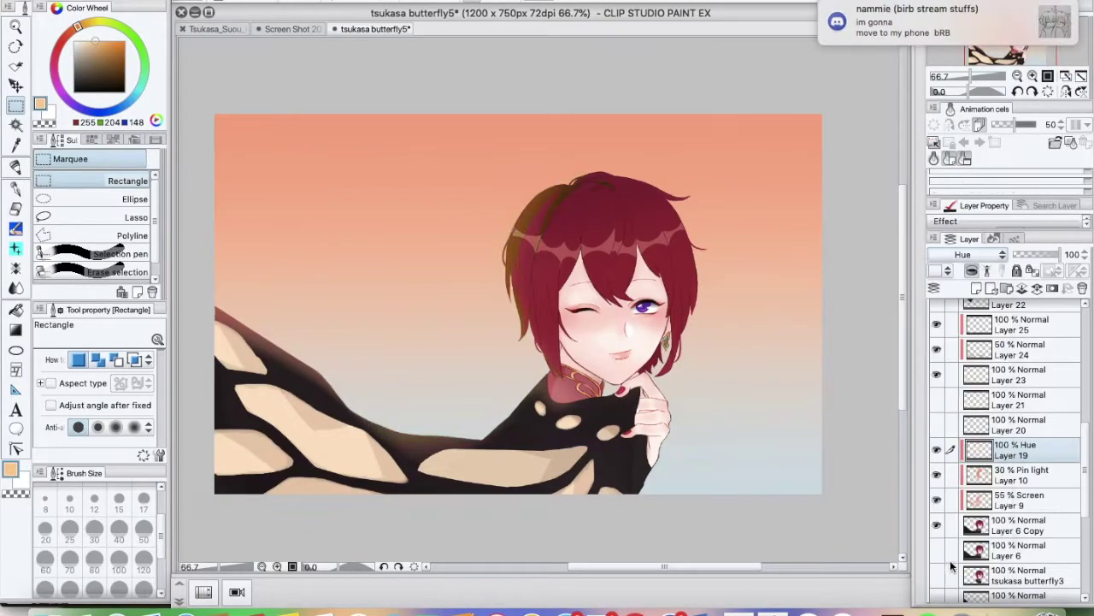
pyautogui.click(975, 254)
pyautogui.click(949, 389)
# Lasso an area over the butterfly wing, keep Layer 19 on Soft light, and deselect
pyautogui.click(128, 218)
pyautogui.moveTo(256, 252); pyautogui.dragTo(218, 274)
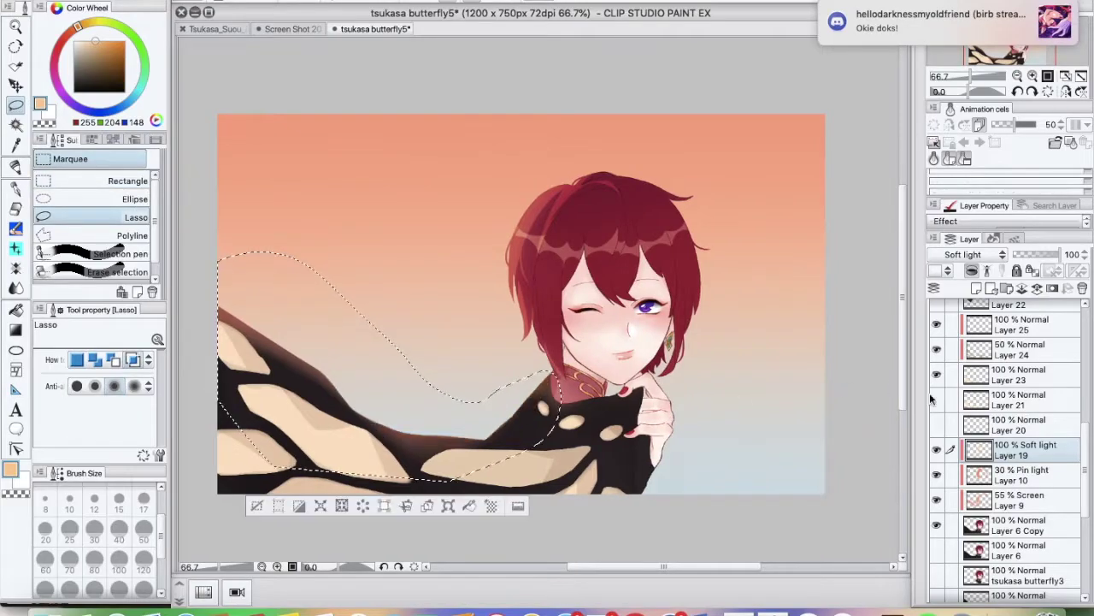
pyautogui.click(974, 254)
pyautogui.click(949, 389)
pyautogui.hotkey('ctrl', 'd')
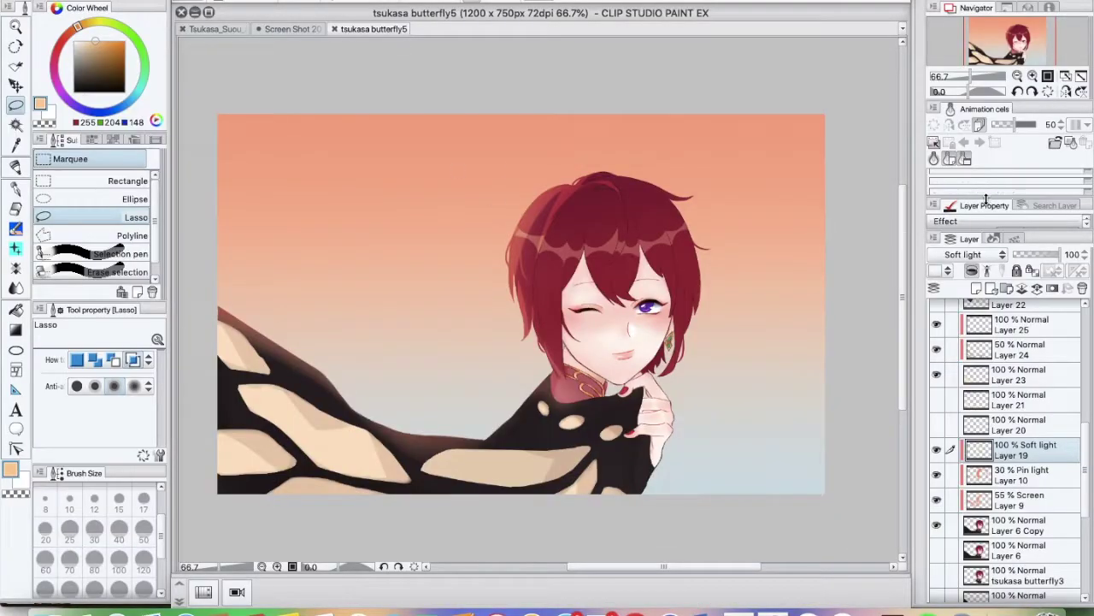
# Add Layer 27 and wash the picture with pale light and a big orange fill
pyautogui.click(1018, 77)
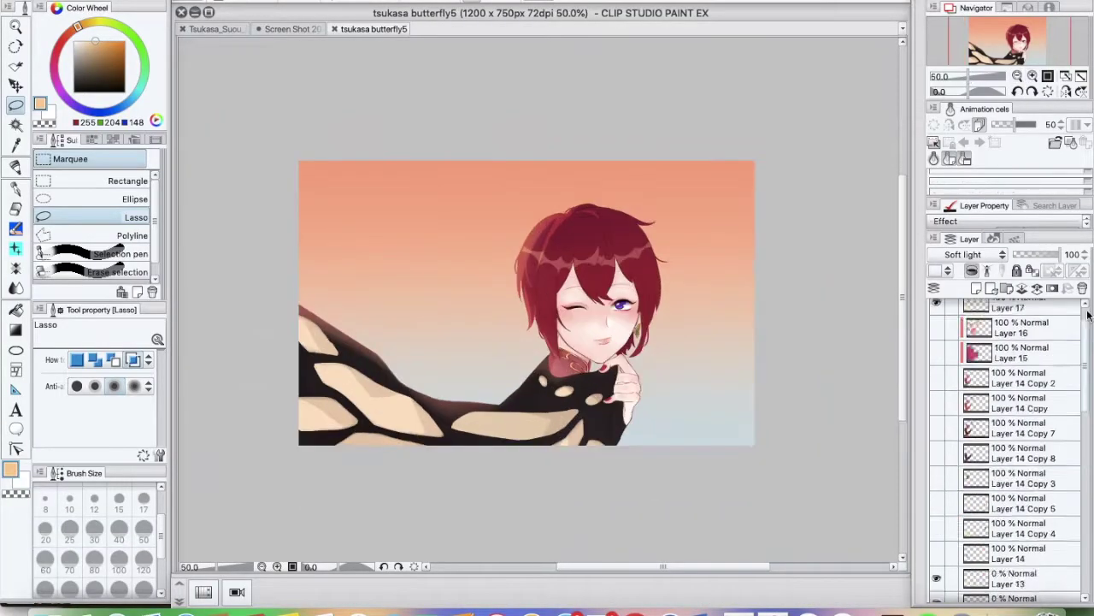
pyautogui.click(977, 288)
pyautogui.click(16, 228)
pyautogui.click(115, 255)
pyautogui.moveTo(551, 175); pyautogui.dragTo(457, 346)
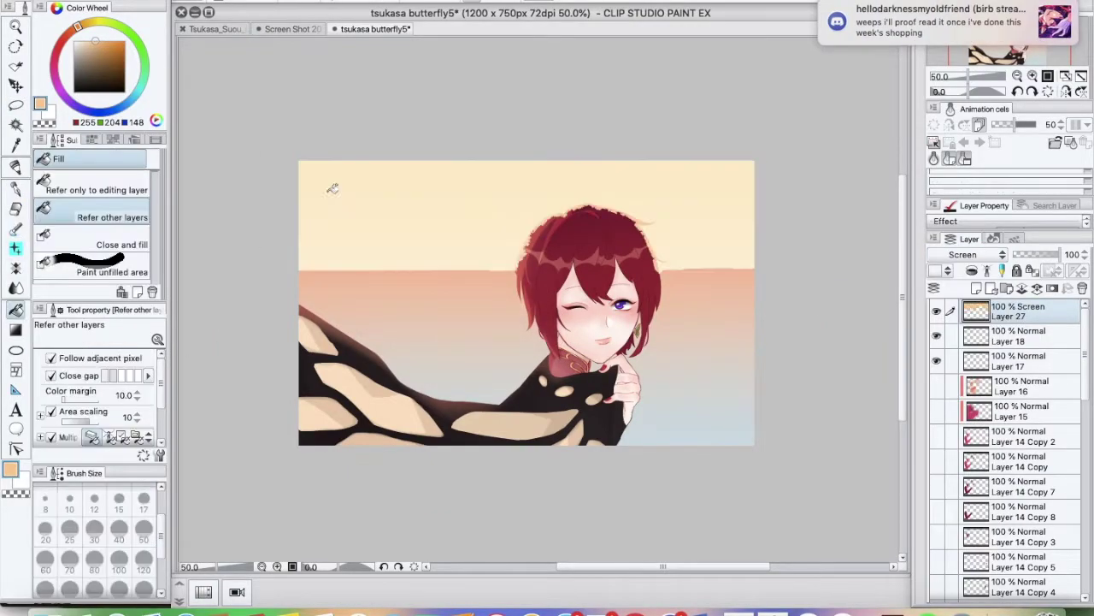
pyautogui.click(16, 188)
pyautogui.click(144, 580)
pyautogui.moveTo(385, 256); pyautogui.dragTo(458, 323)
# Try Glow dodge, Soft light, Difference and Pin light blending on Layer 27
pyautogui.click(963, 254)
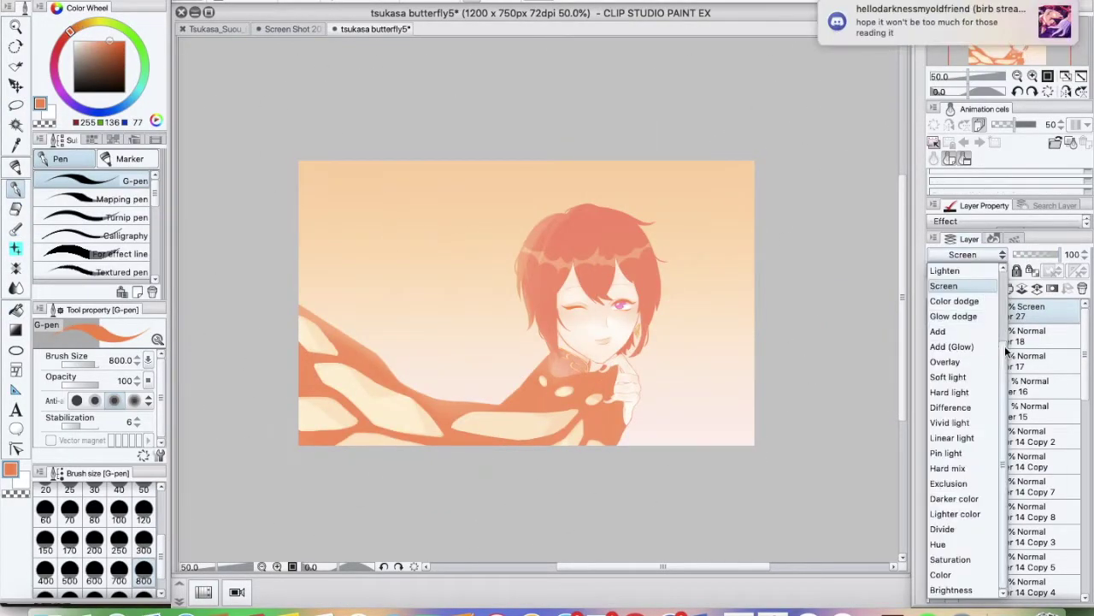
pyautogui.click(969, 261)
pyautogui.click(969, 254)
pyautogui.click(949, 412)
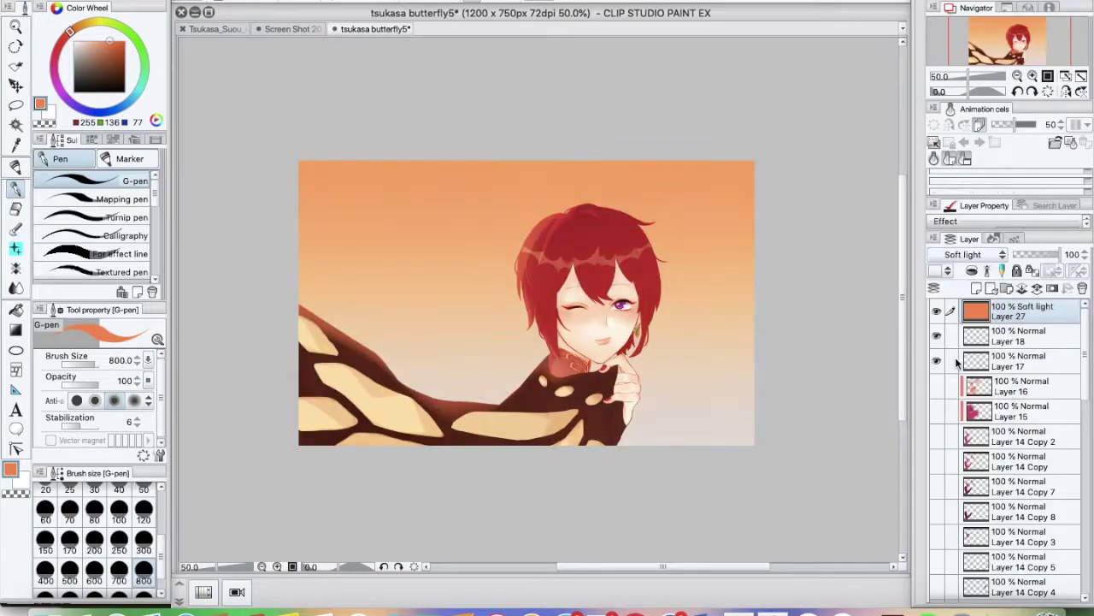
pyautogui.click(971, 254)
pyautogui.click(949, 473)
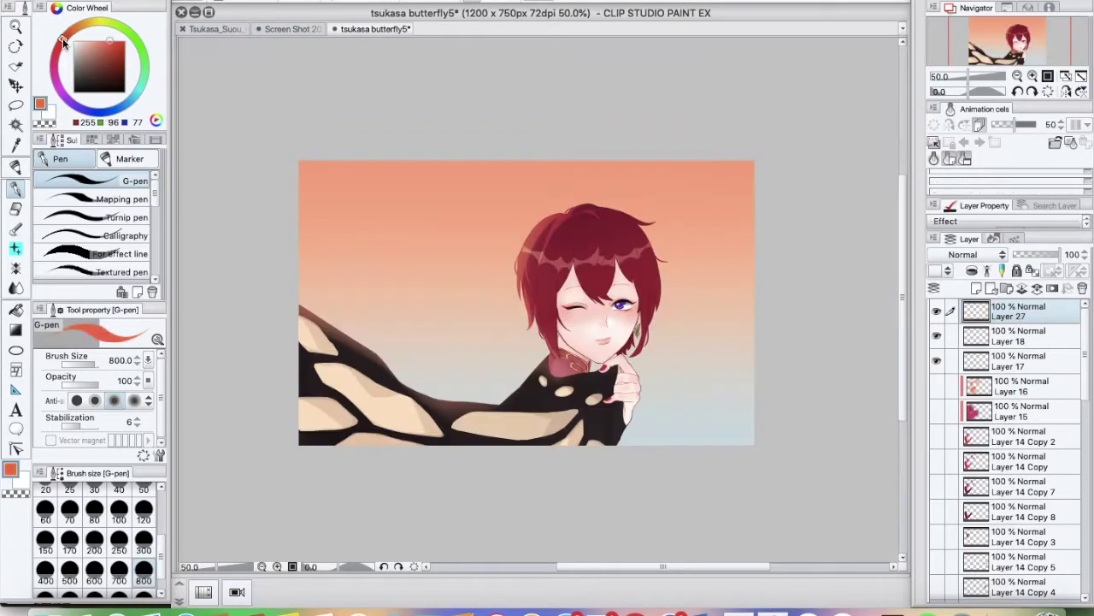
# Refill Layer 27 in pink and drop its opacity to about 20%
pyautogui.click(969, 254)
pyautogui.click(949, 437)
pyautogui.press('super+plus')
pyautogui.click(973, 254)
pyautogui.scroll(-4, 973, 254)
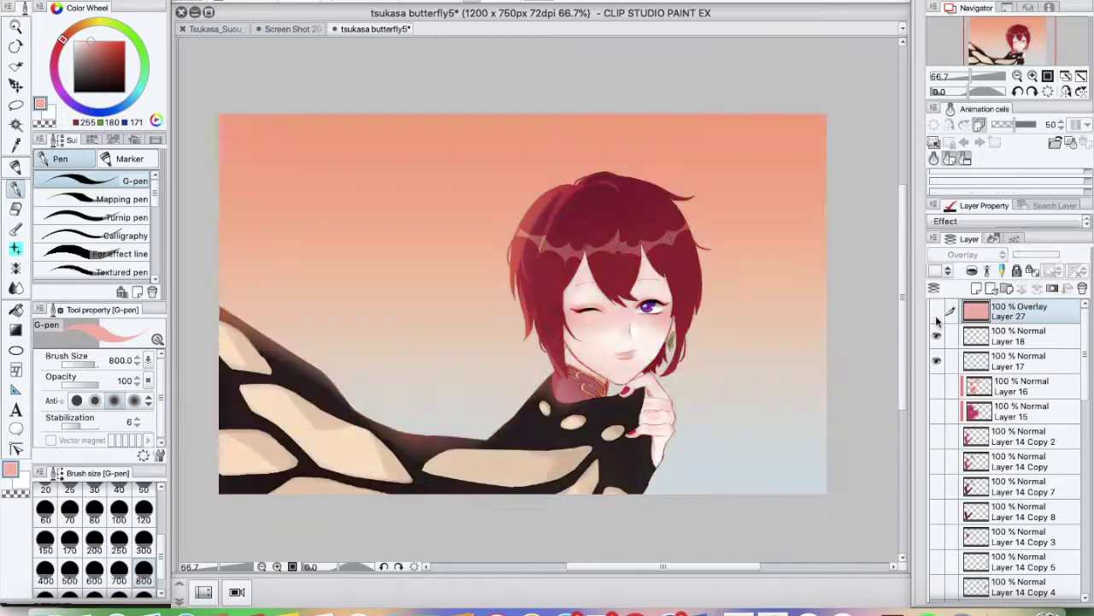
pyautogui.moveTo(1018, 254); pyautogui.dragTo(998, 257)
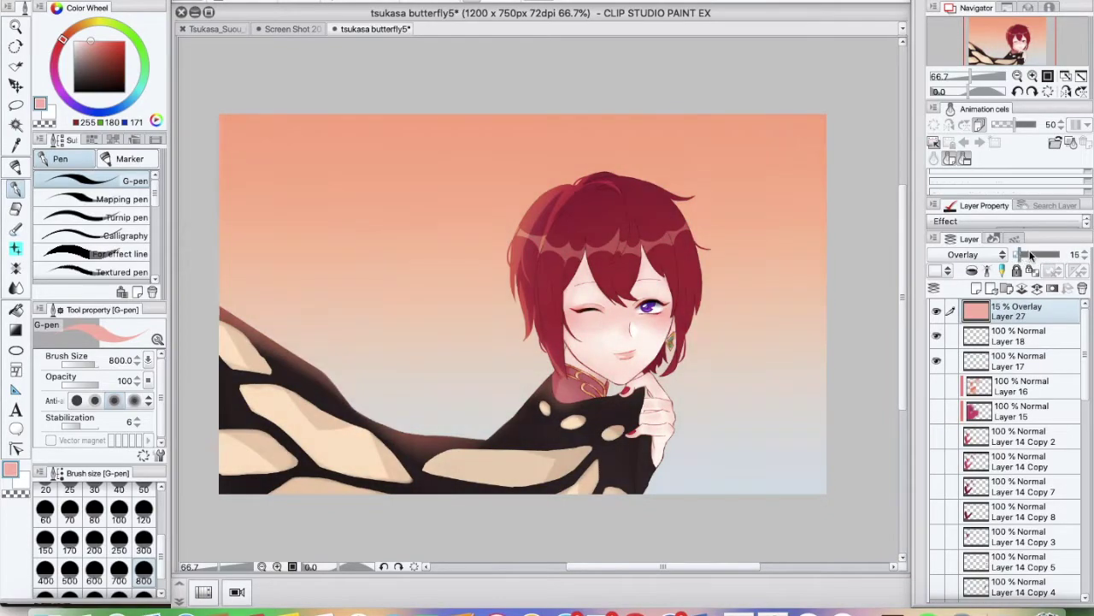
pyautogui.press('super+Tab')
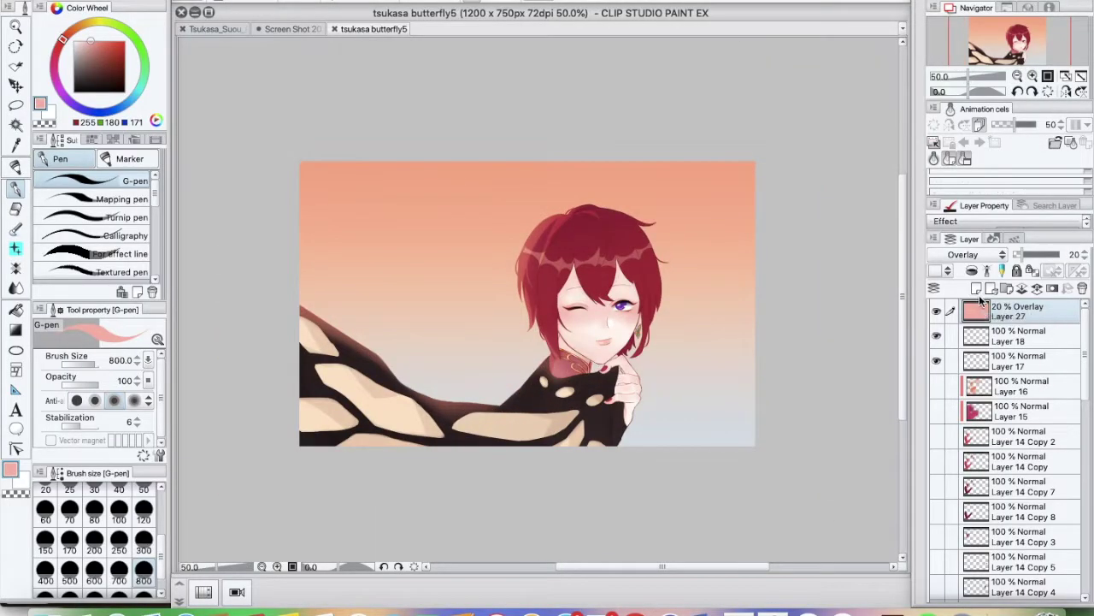
# On a new layer, paint puffy pale clouds across the top of the sky
pyautogui.click(976, 288)
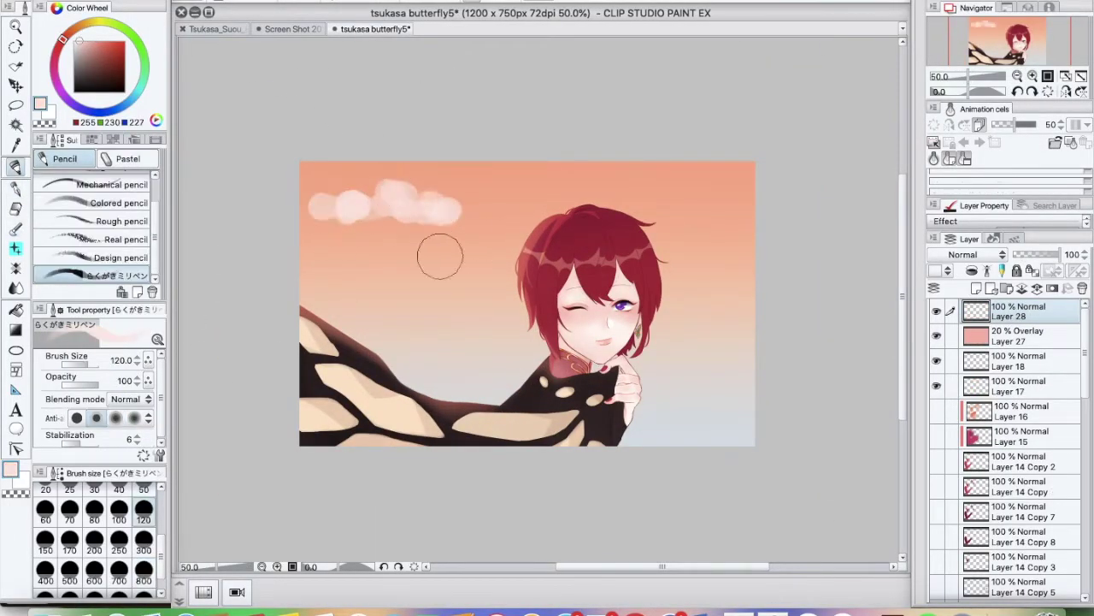
pyautogui.hotkey('ctrl', 'z')
pyautogui.moveTo(378, 215); pyautogui.dragTo(456, 237)
pyautogui.hotkey('ctrl', 'z')
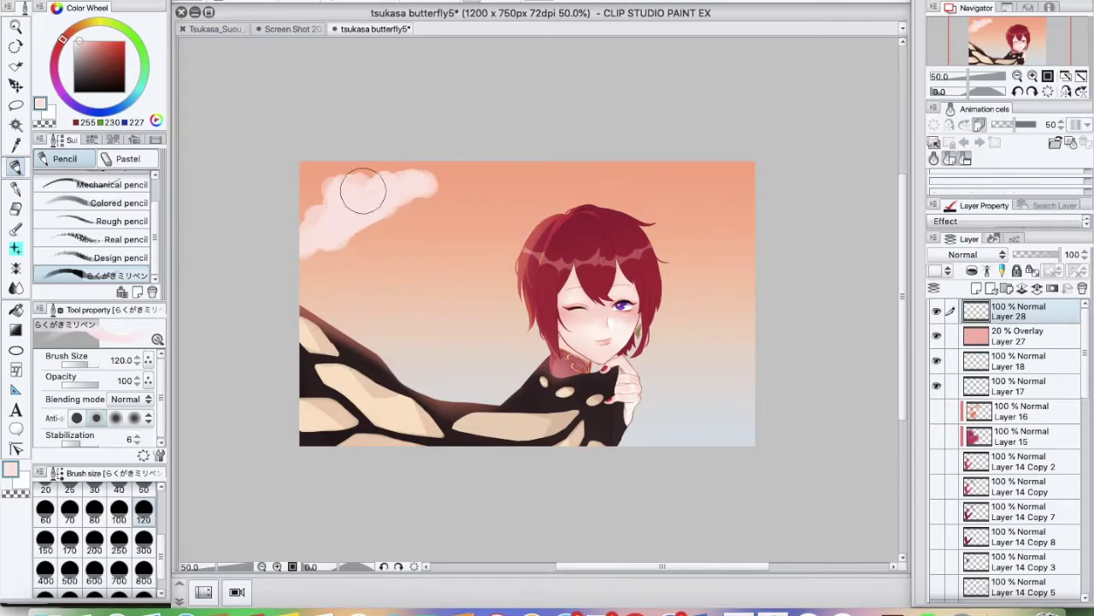
pyautogui.moveTo(362, 192); pyautogui.dragTo(407, 224)
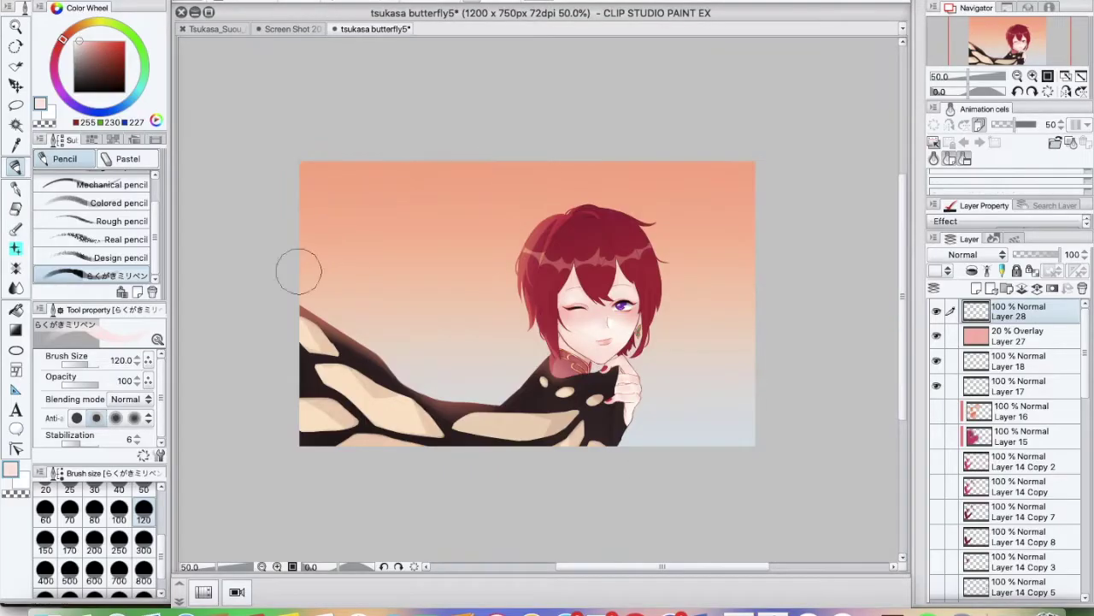
pyautogui.moveTo(298, 265); pyautogui.dragTo(748, 402)
pyautogui.hotkey('ctrl', 'z')
pyautogui.moveTo(313, 264)
pyautogui.mouseDown()
pyautogui.moveTo(367, 192)
pyautogui.moveTo(447, 215)
pyautogui.moveTo(669, 214)
pyautogui.mouseUp()
# Add a layer at 39% opacity and soft-erase the pale clouds above the head
pyautogui.hotkey('ctrl', 'shift', 'n')
pyautogui.click(144, 490)
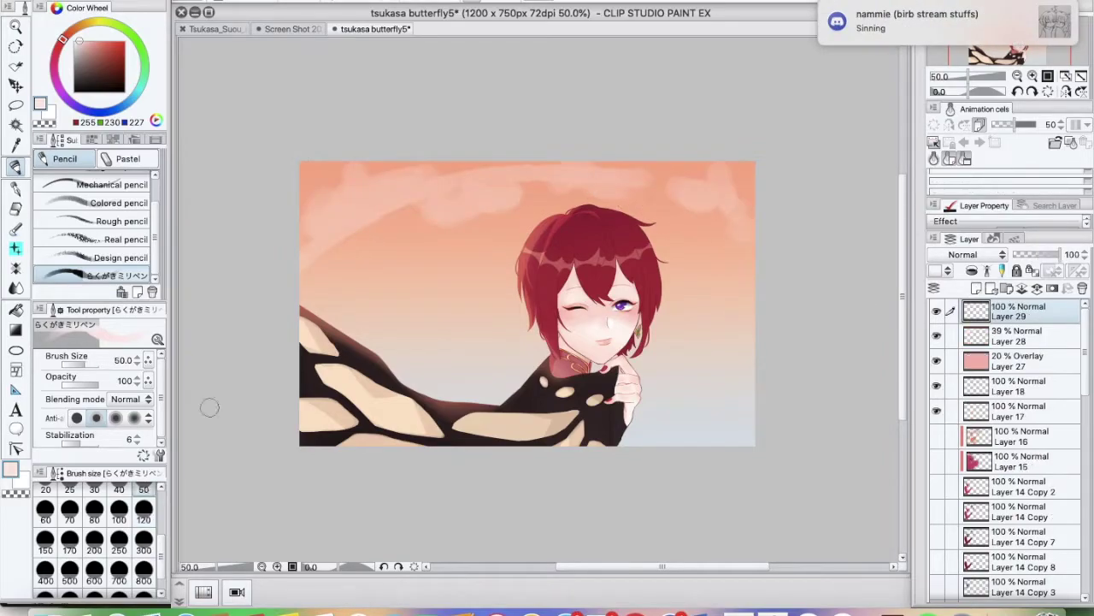
pyautogui.press('e')
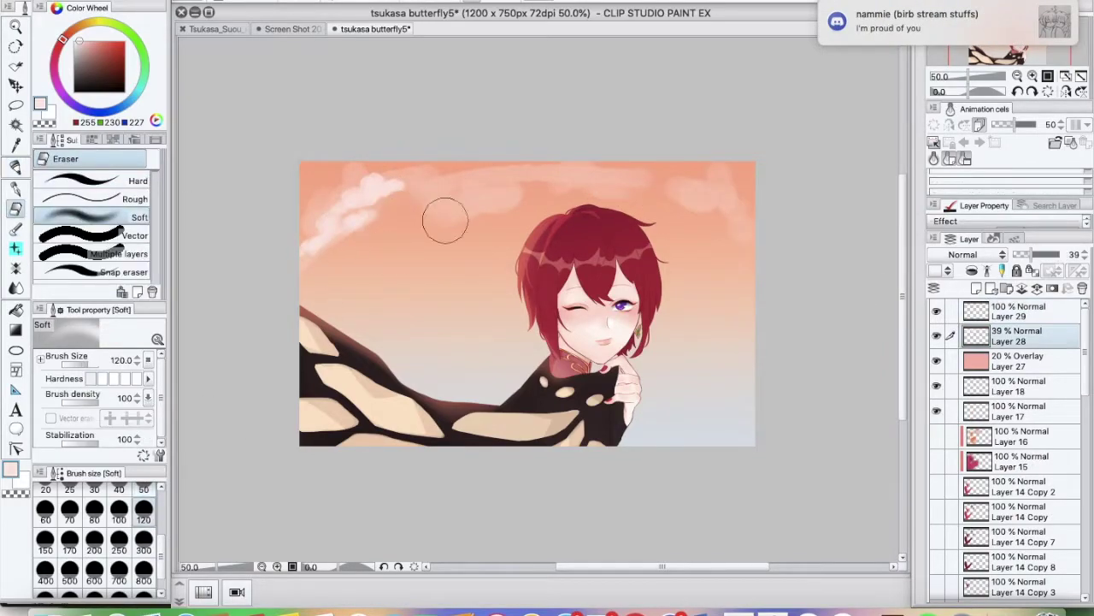
pyautogui.moveTo(420, 237); pyautogui.dragTo(650, 213)
# Pencil white cloud puffs, a diagonal streak and an upper-right puff
pyautogui.scroll(2, 547, 317)
pyautogui.press('p')
pyautogui.moveTo(466, 215)
pyautogui.mouseDown()
pyautogui.moveTo(523, 198)
pyautogui.moveTo(393, 282)
pyautogui.mouseUp()
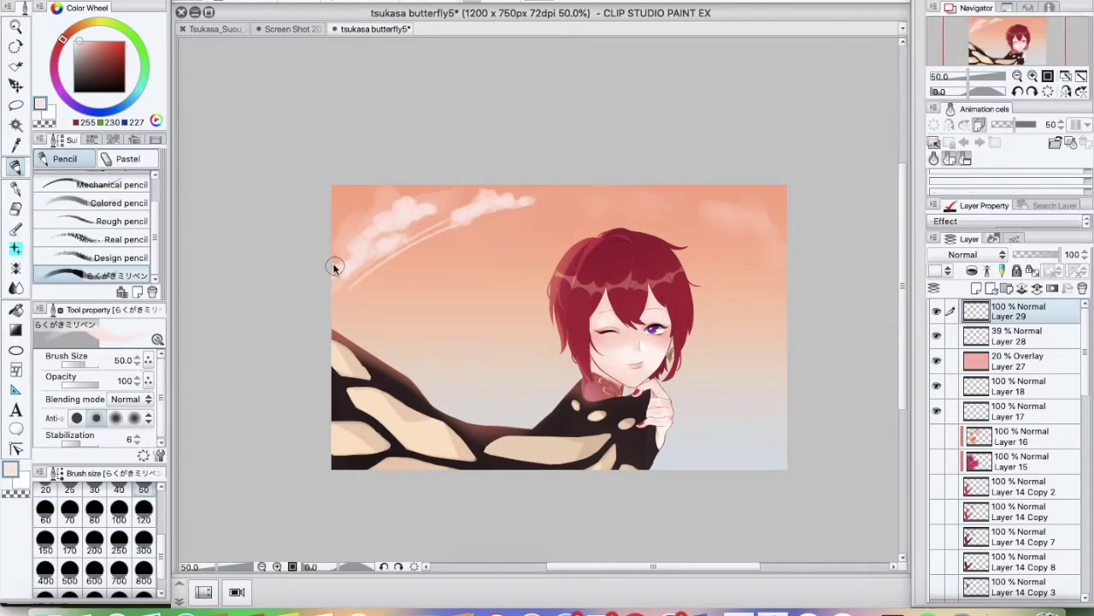
pyautogui.moveTo(753, 213)
pyautogui.mouseDown()
pyautogui.moveTo(775, 236)
pyautogui.moveTo(733, 212)
pyautogui.mouseUp()
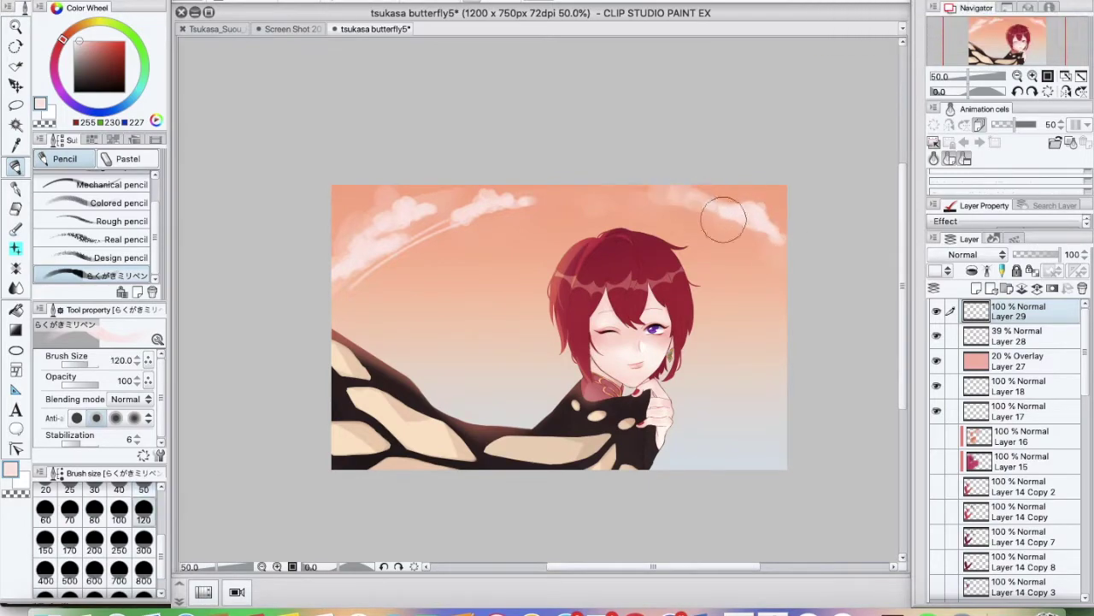
pyautogui.press('e')
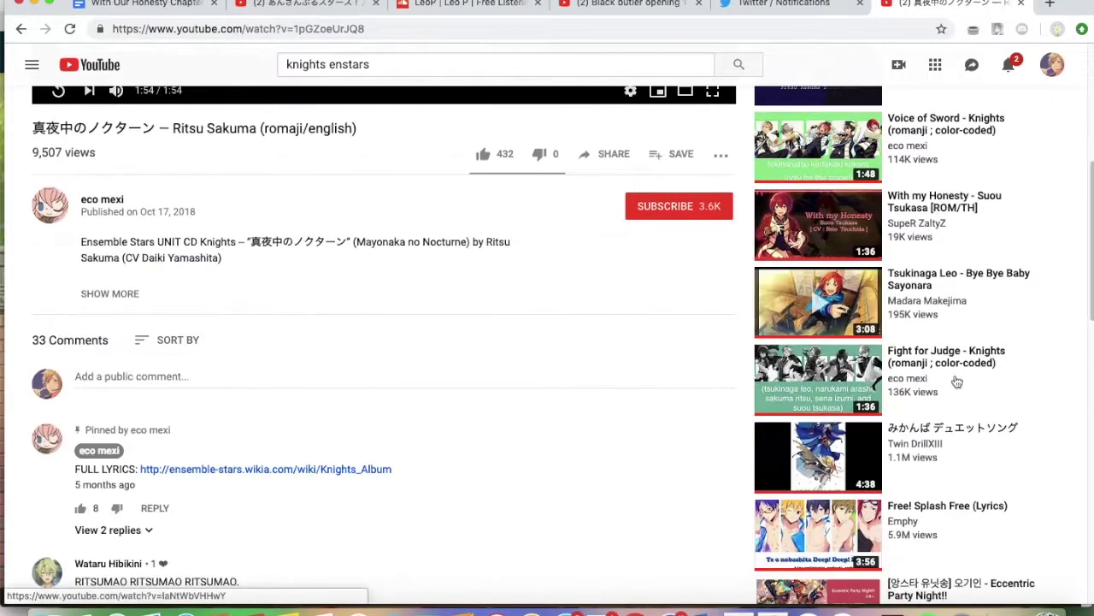
pyautogui.click(16, 189)
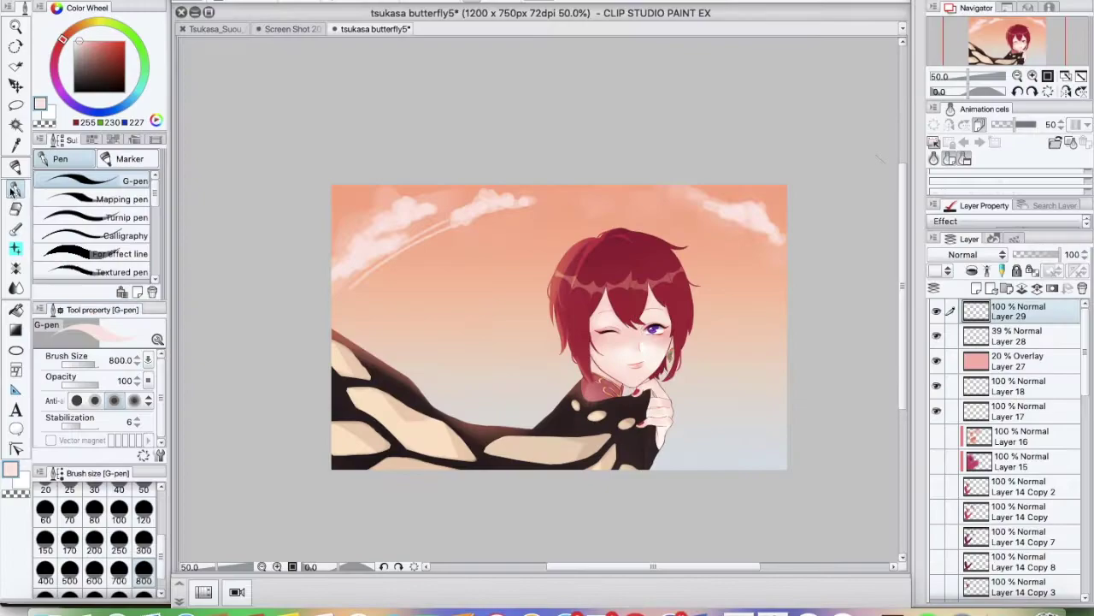
pyautogui.click(16, 167)
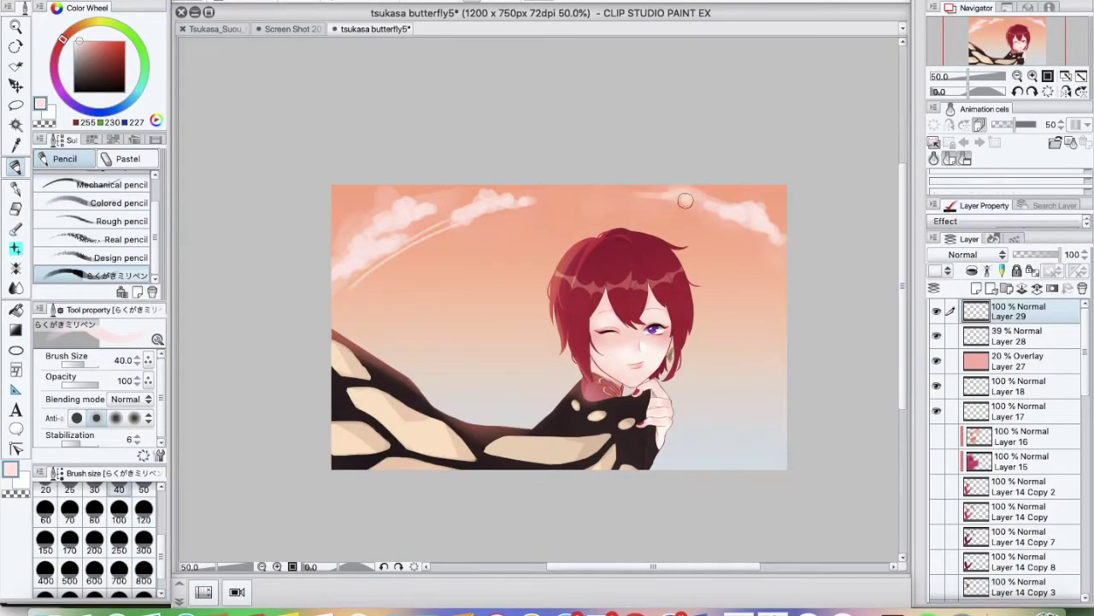
# Duplicate the cloud layer, then transform and move the copy into the upper-right sky
pyautogui.press('super+j')
pyautogui.click(214, 0)
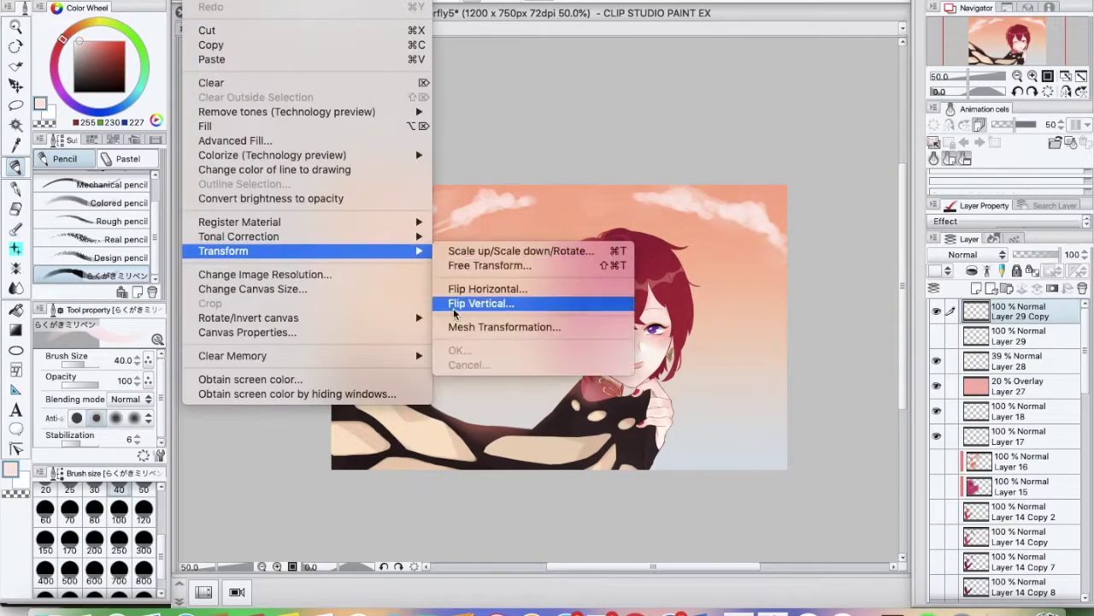
pyautogui.click(495, 251)
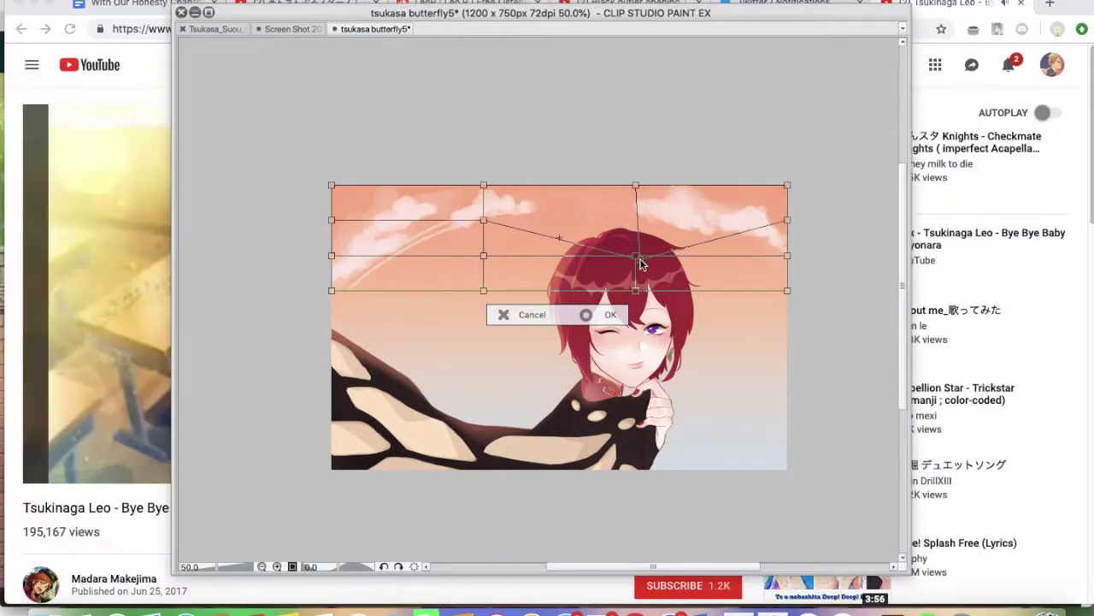
pyautogui.press('Return')
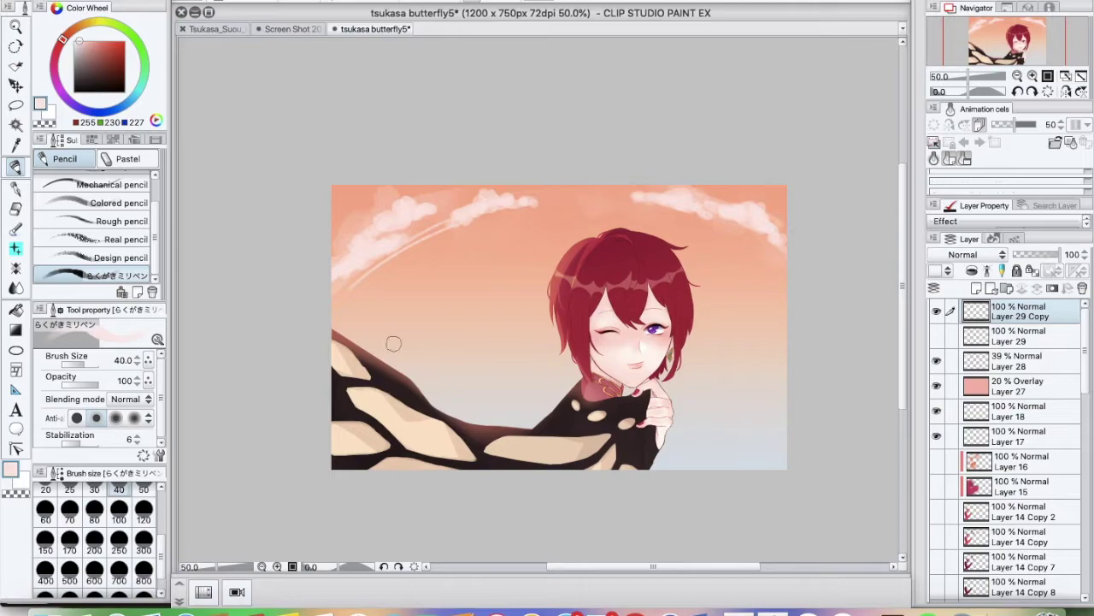
pyautogui.press('m')
pyautogui.press('super+t')
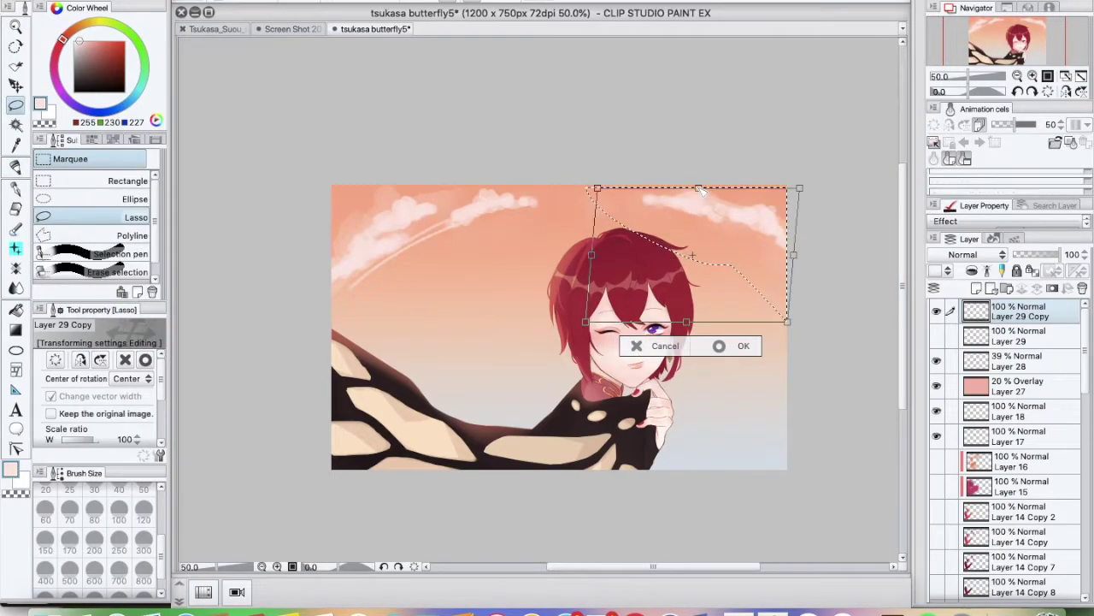
pyautogui.press('Return')
pyautogui.press('super+t')
pyautogui.press('Return')
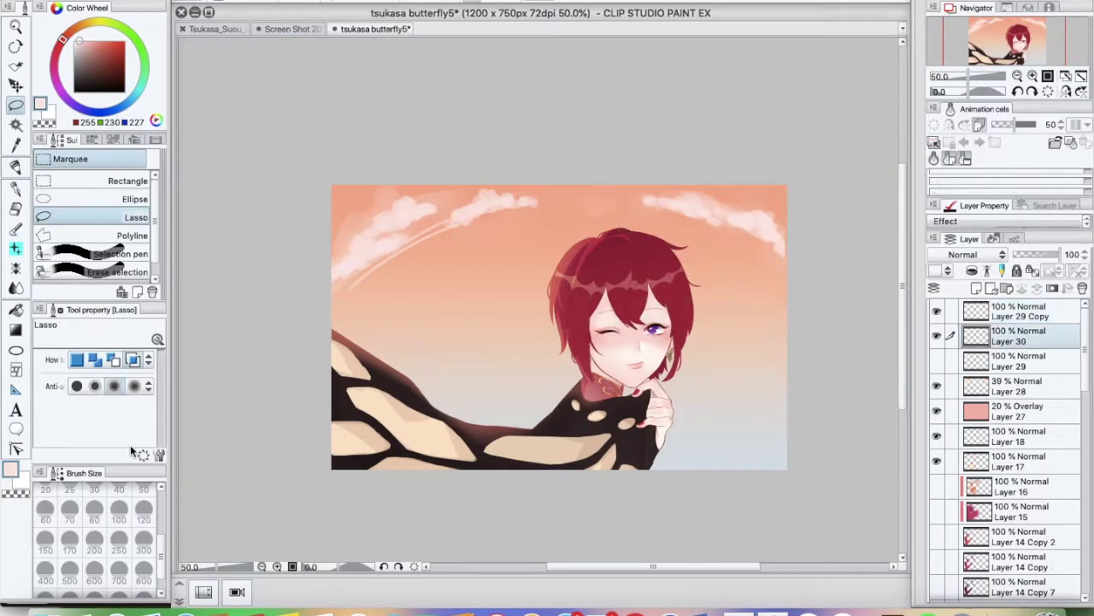
# Add Layers 30 and 31, with Layer 30 at 60% opacity
pyautogui.press('p')
pyautogui.press('super+shift+n')
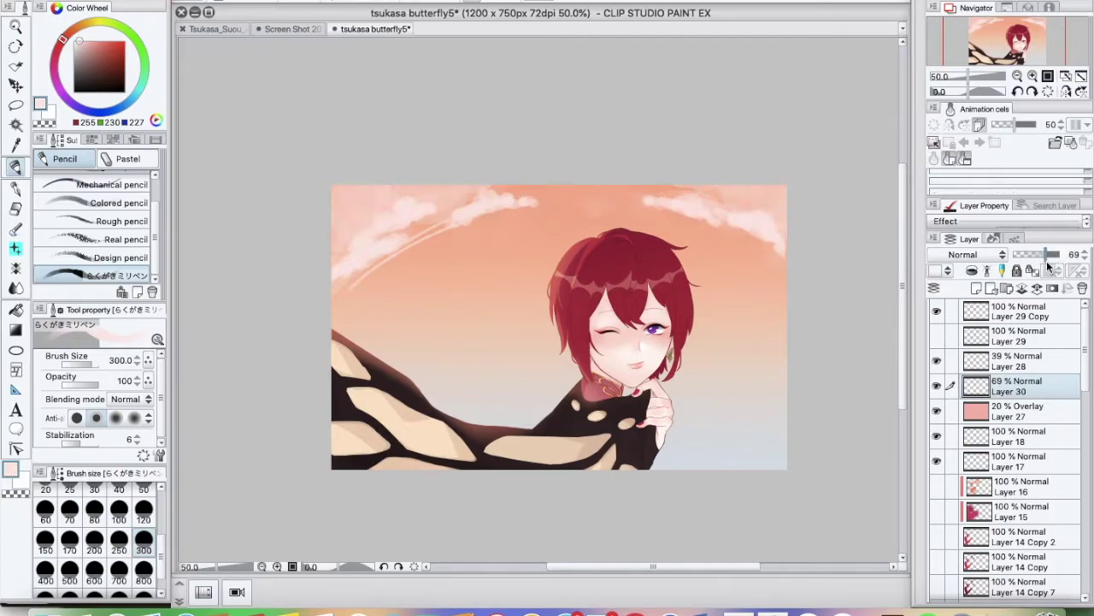
pyautogui.press('super+shift+n')
pyautogui.press('[')
pyautogui.press('[')
pyautogui.press('[')
pyautogui.press('[')
pyautogui.press('[')
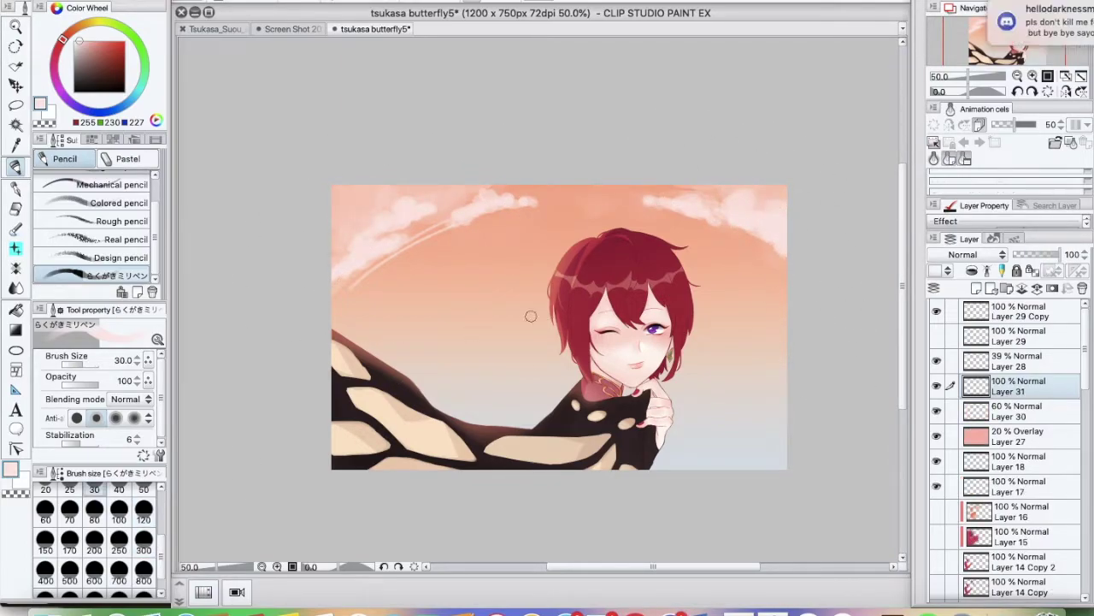
# Save the illustration via the File menu
pyautogui.click(354, 73)
pyautogui.press('super+Tab')
pyautogui.click(773, 606)
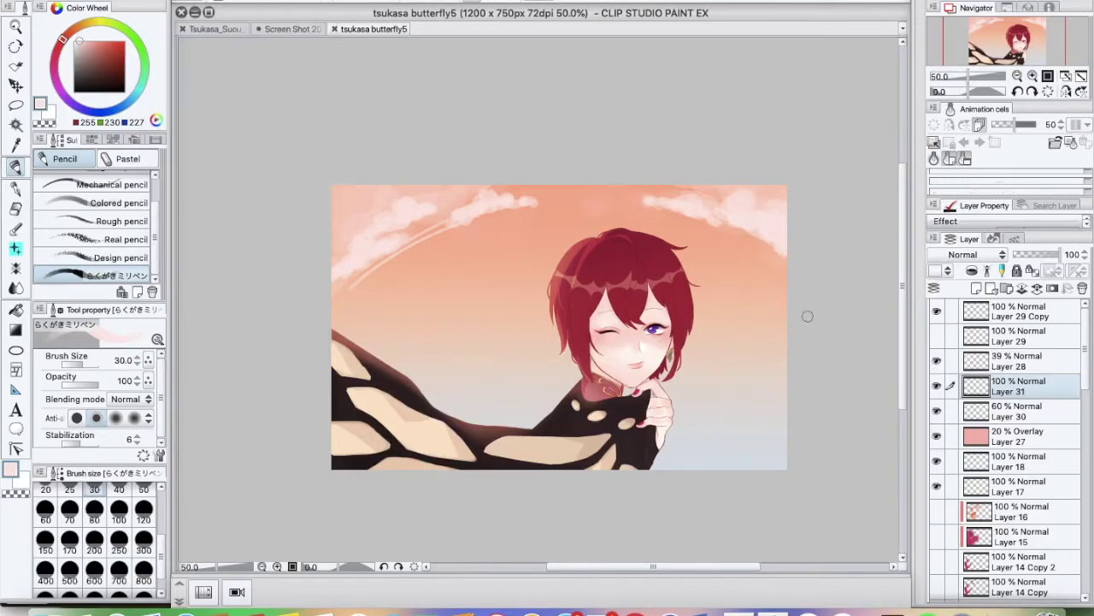
# Add a new bird layer, shrink the brush to size 7, and zoom in on the sky
pyautogui.press('super+shift+n')
pyautogui.press('super+plus')
pyautogui.press('[')
pyautogui.press('[')
pyautogui.press('[')
pyautogui.press('[')
pyautogui.press('[')
pyautogui.press('[')
pyautogui.press('super+plus')
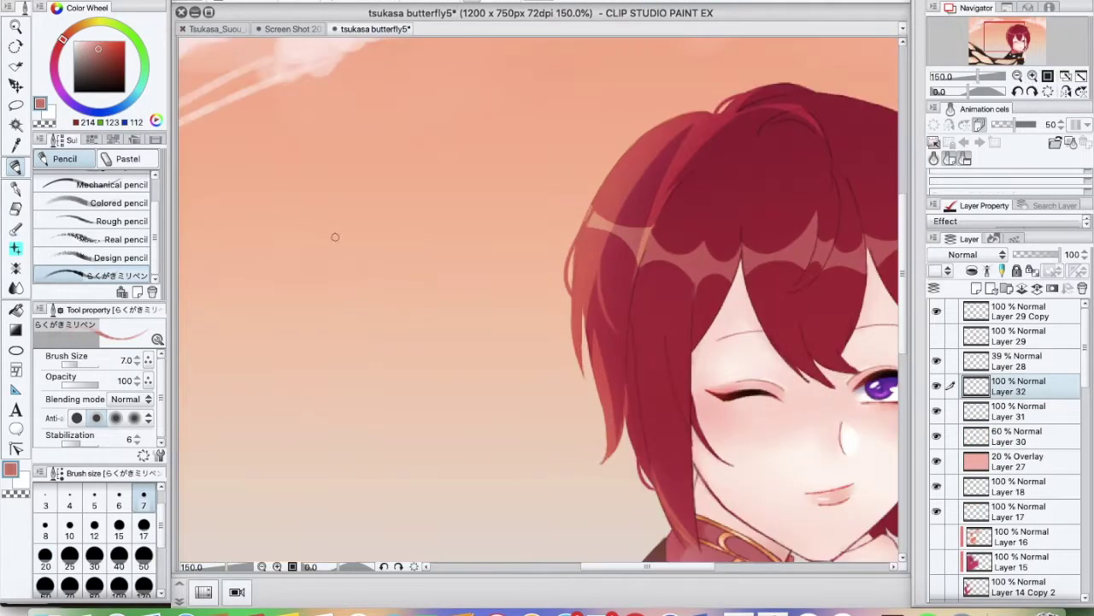
# Play the Knights the Phantom Thief video, then fade the bird layer to 50% opacity
pyautogui.click(630, 605)
pyautogui.scroll(-20, 915, 432)
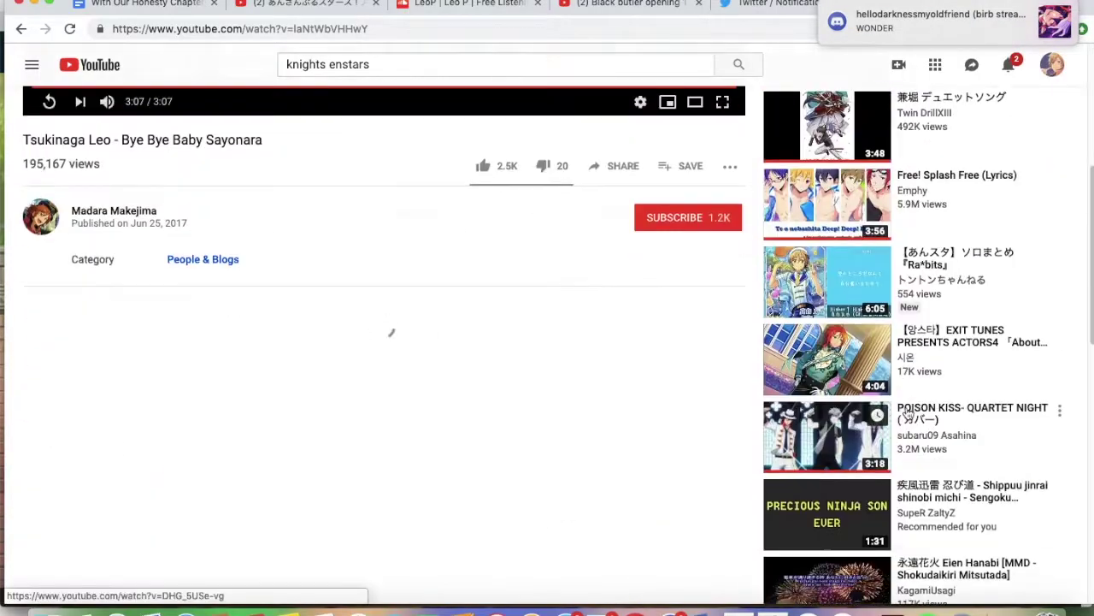
pyautogui.click(916, 432)
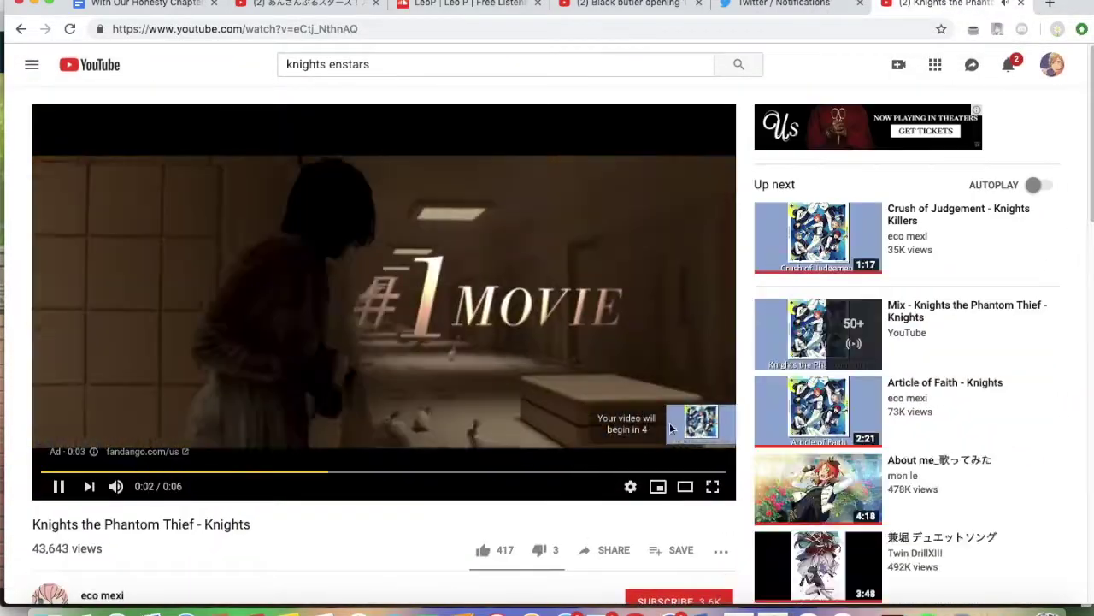
pyautogui.press('super+Tab')
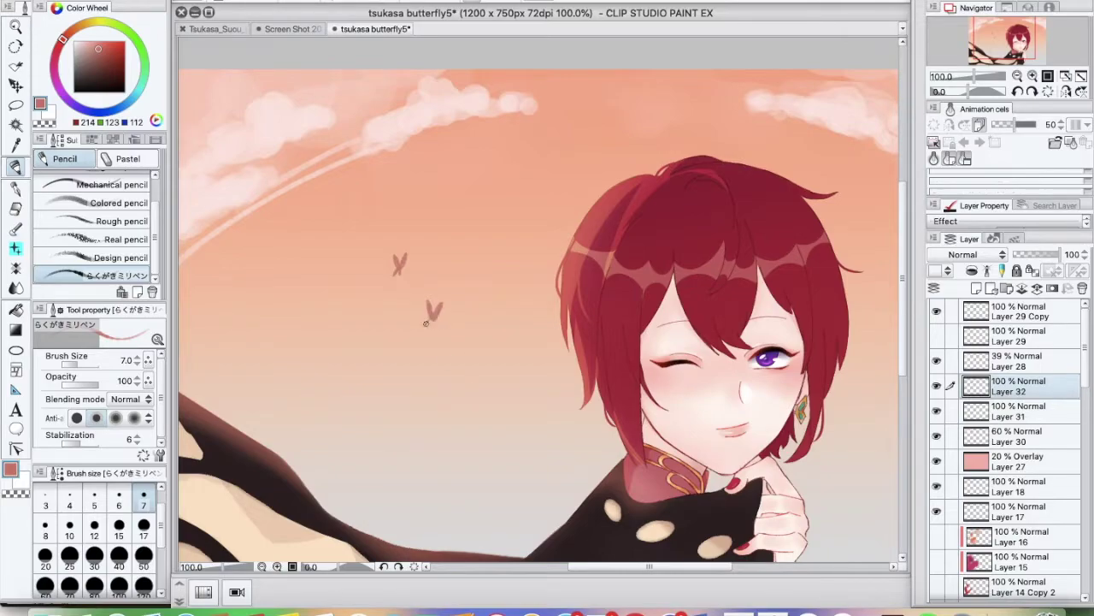
pyautogui.click(1017, 76)
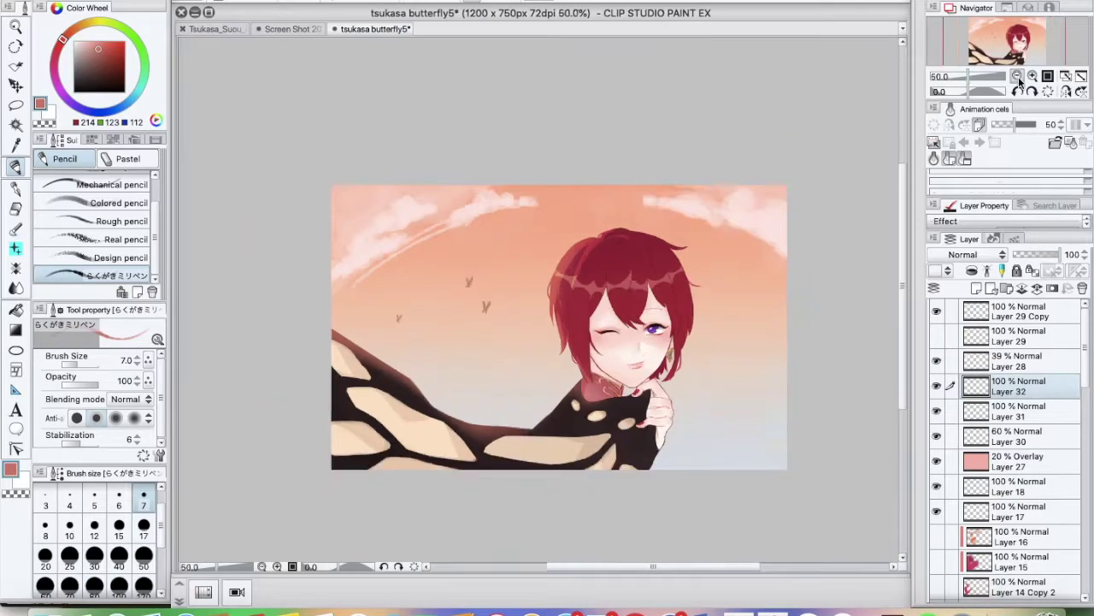
pyautogui.moveTo(1061, 254); pyautogui.dragTo(1037, 254)
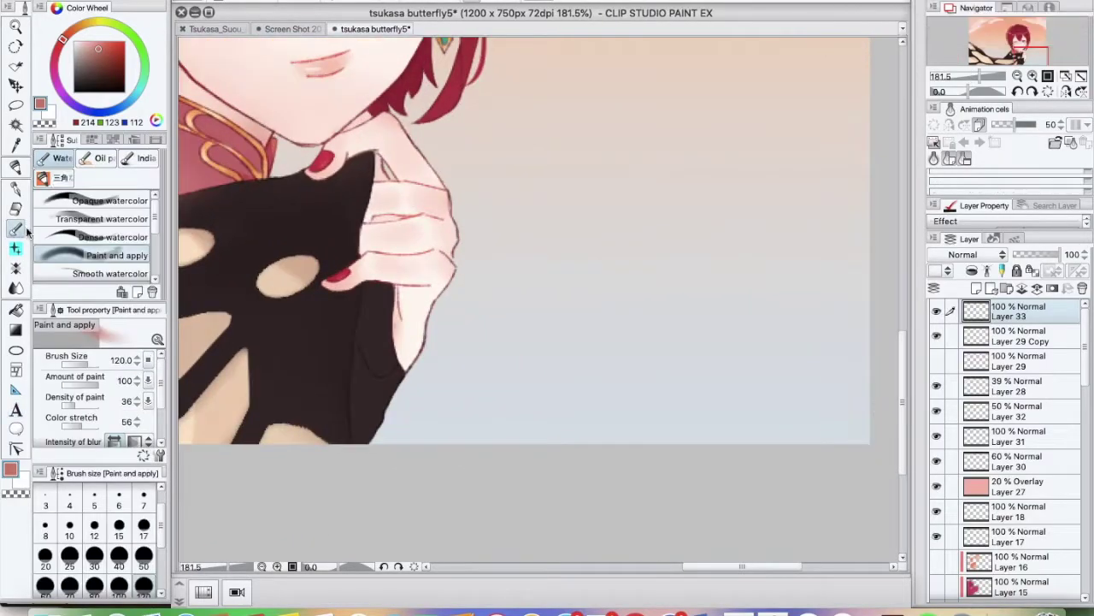
# Begin hand-lettering the signature with a red brush, undoing one stray stroke
pyautogui.click(15, 228)
pyautogui.scroll(4, 850, 256)
pyautogui.moveTo(312, 389)
pyautogui.mouseDown()
pyautogui.moveTo(335, 426)
pyautogui.moveTo(416, 421)
pyautogui.mouseUp()
pyautogui.moveTo(498, 357); pyautogui.dragTo(431, 417)
pyautogui.moveTo(511, 360); pyautogui.dragTo(563, 366)
pyautogui.moveTo(588, 357); pyautogui.dragTo(597, 395)
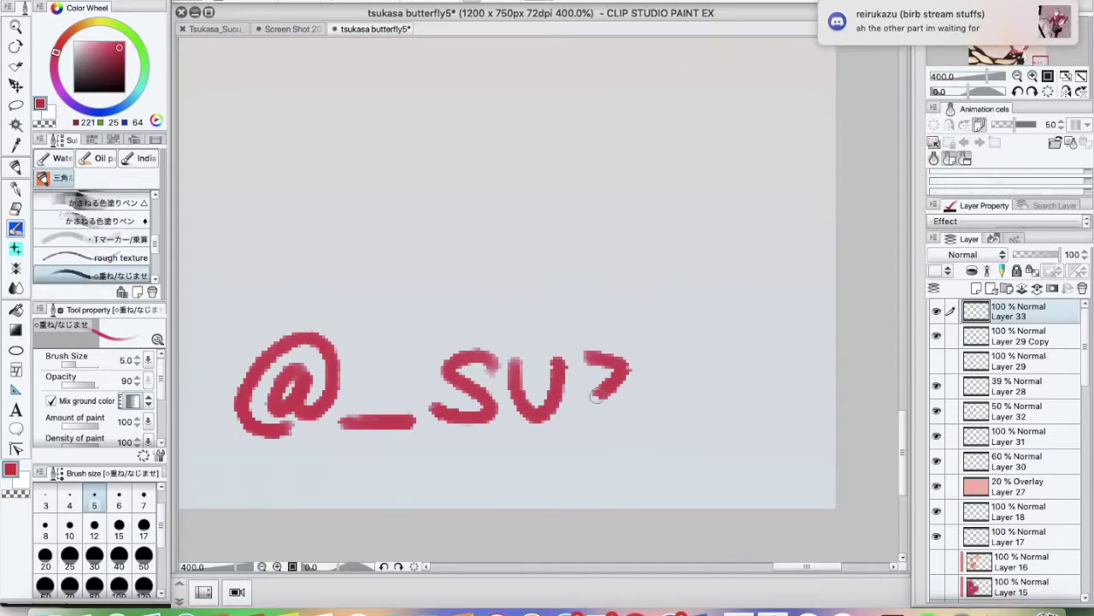
pyautogui.hotkey('ctrl', 'z')
# Finish the signature handle with the letters z, u and s
pyautogui.hscroll(3, 513, 385)
pyautogui.moveTo(486, 366); pyautogui.dragTo(540, 408)
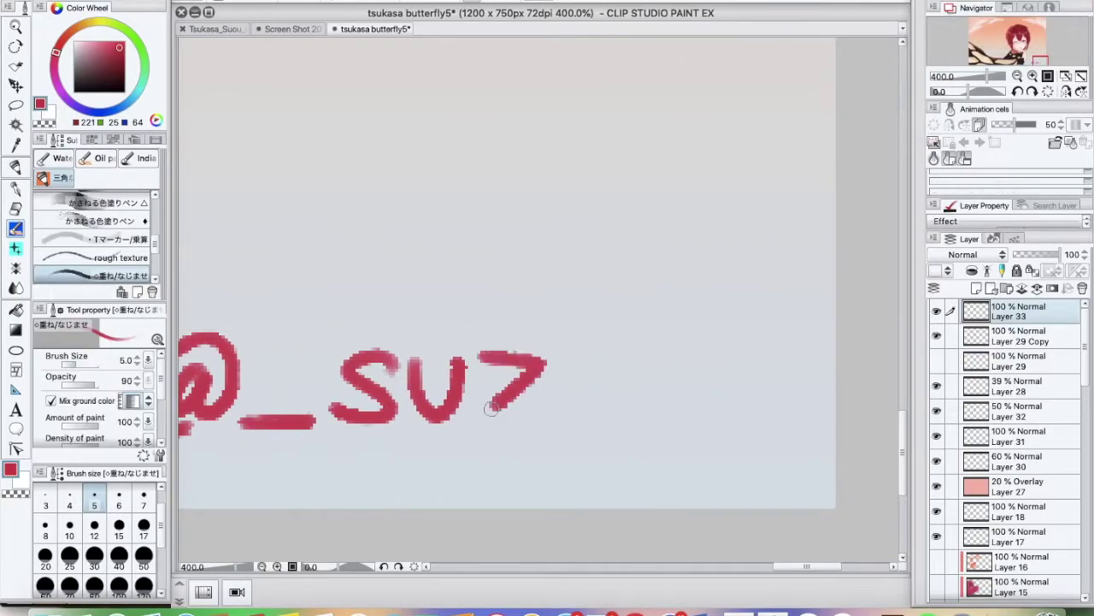
pyautogui.moveTo(560, 366); pyautogui.dragTo(613, 372)
pyautogui.moveTo(754, 363); pyautogui.dragTo(694, 414)
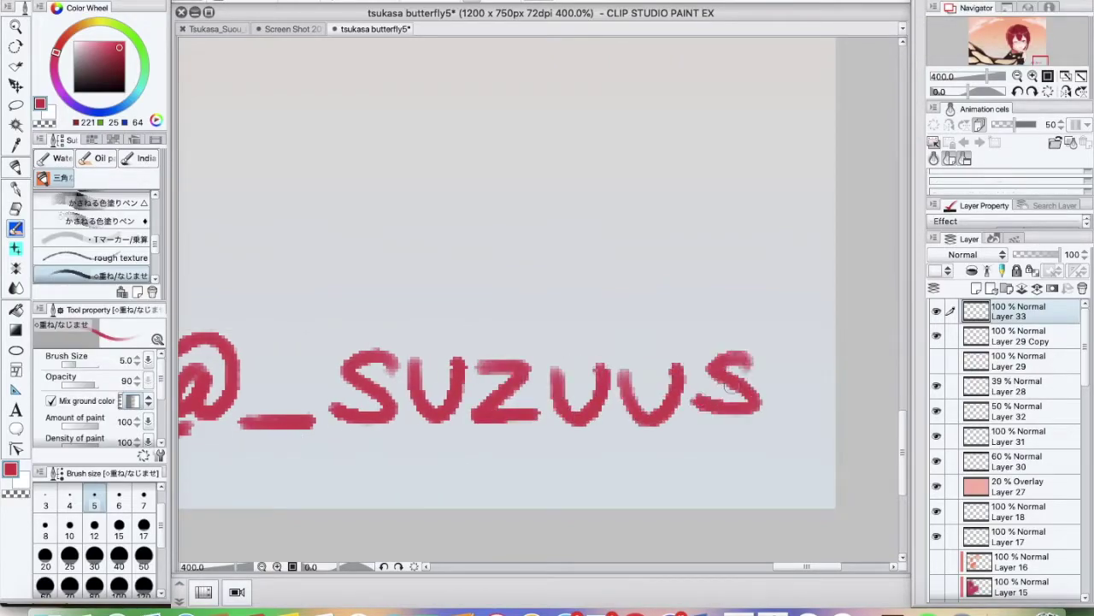
# Duplicate the signature layer, place it bottom-right and set the copy to 30% opacity
pyautogui.hotkey('ctrl', 'alt', '0')
pyautogui.click(1037, 254)
pyautogui.press('-')
pyautogui.hotkey('ctrl', 't')
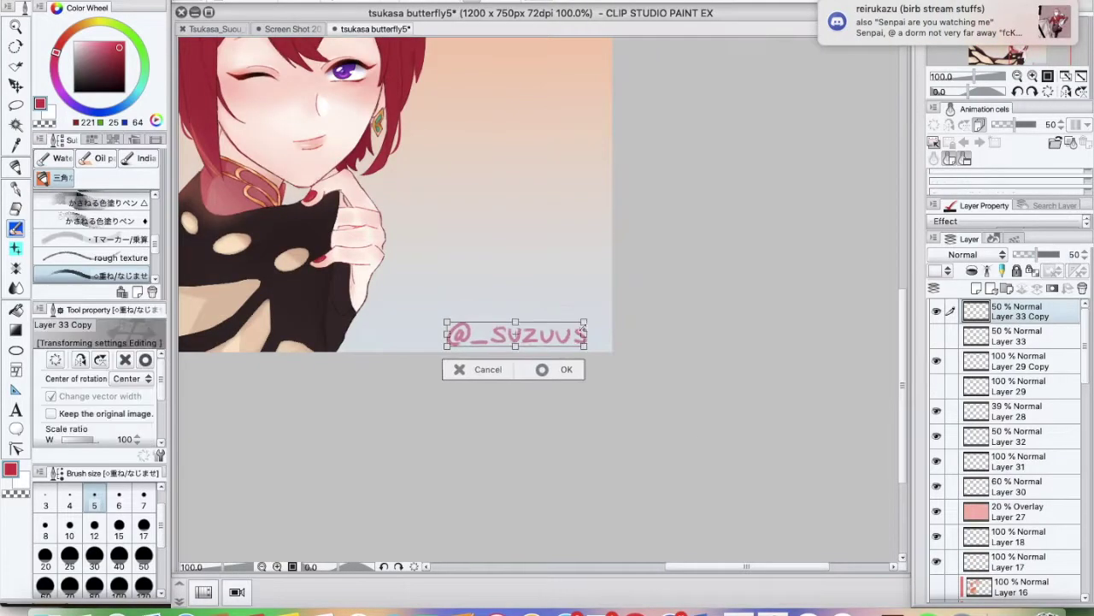
pyautogui.press('Return')
pyautogui.click(1034, 77)
pyautogui.click(1034, 77)
pyautogui.click(1033, 77)
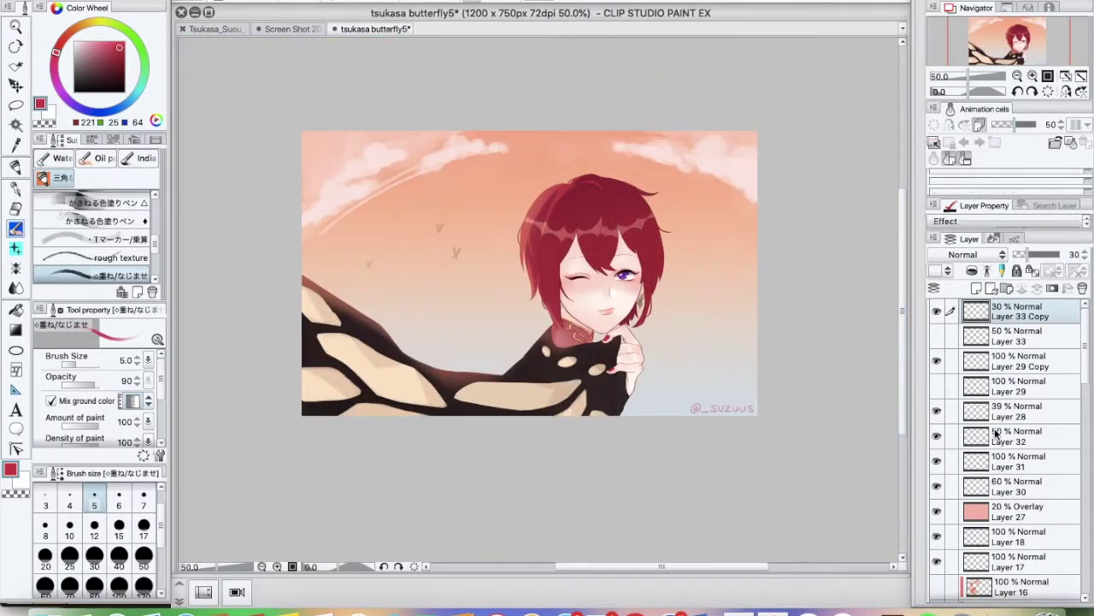
pyautogui.scroll(-3, 997, 520)
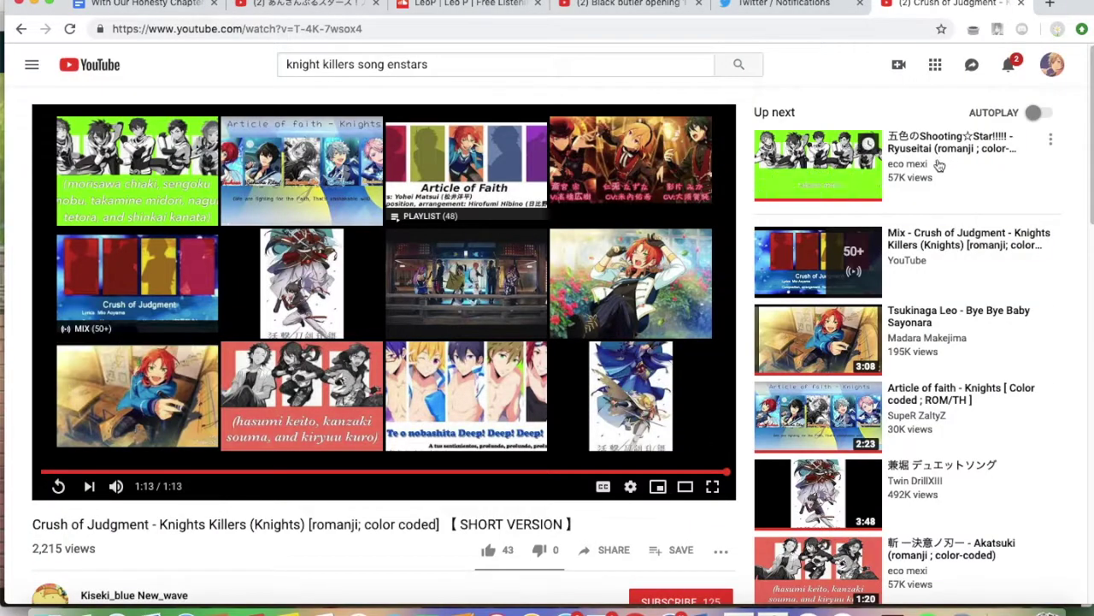
pyautogui.click(939, 164)
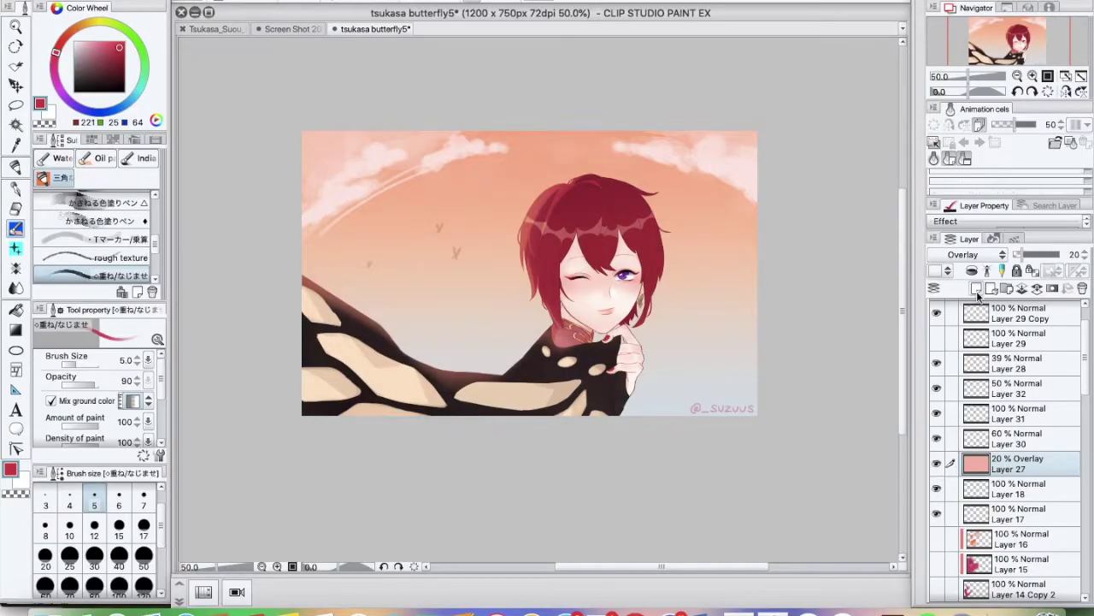
# Wash pink and pale blue Overlay tints with a size-150 watercolor brush, softened with Soft Eraser
pyautogui.click(976, 288)
pyautogui.click(58, 158)
pyautogui.click(144, 537)
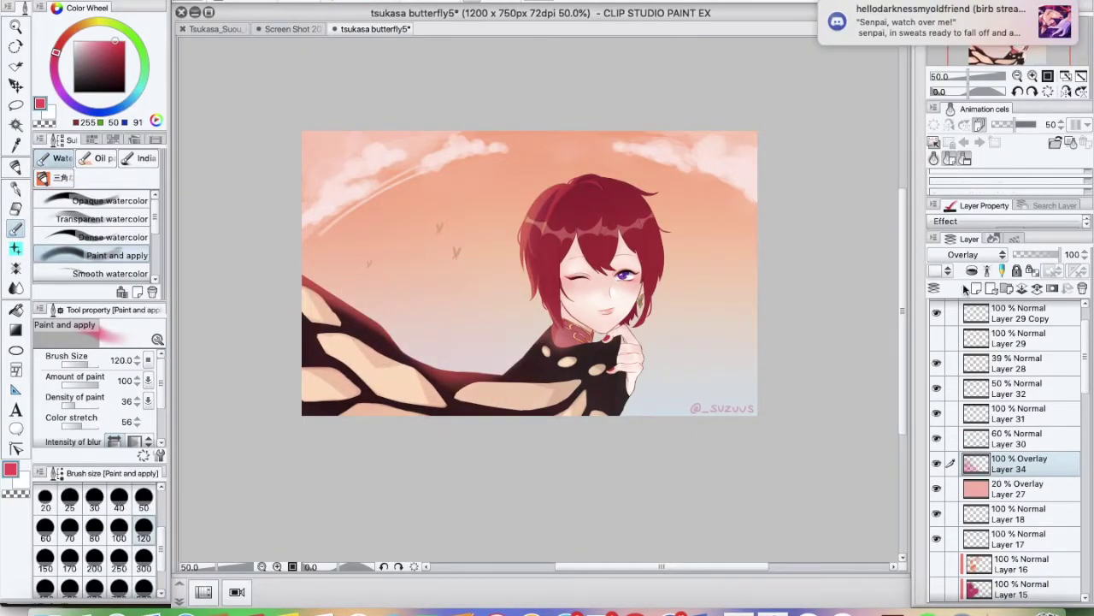
pyautogui.click(976, 288)
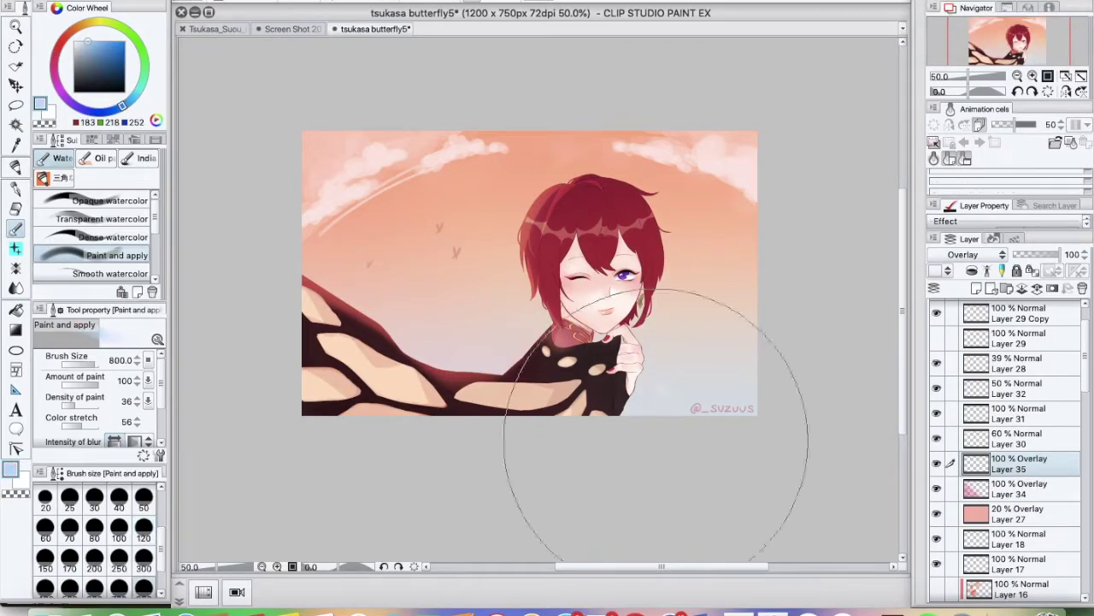
pyautogui.press('[')
pyautogui.hotkey('ctrl', 'alt', '0')
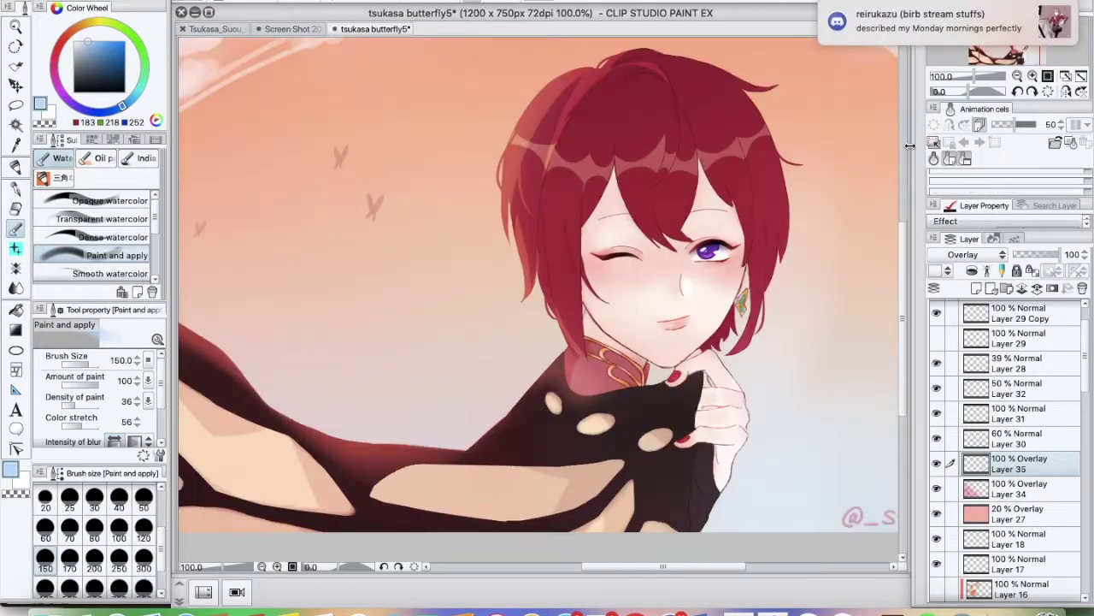
pyautogui.press('e')
pyautogui.hotkey('ctrl', '-')
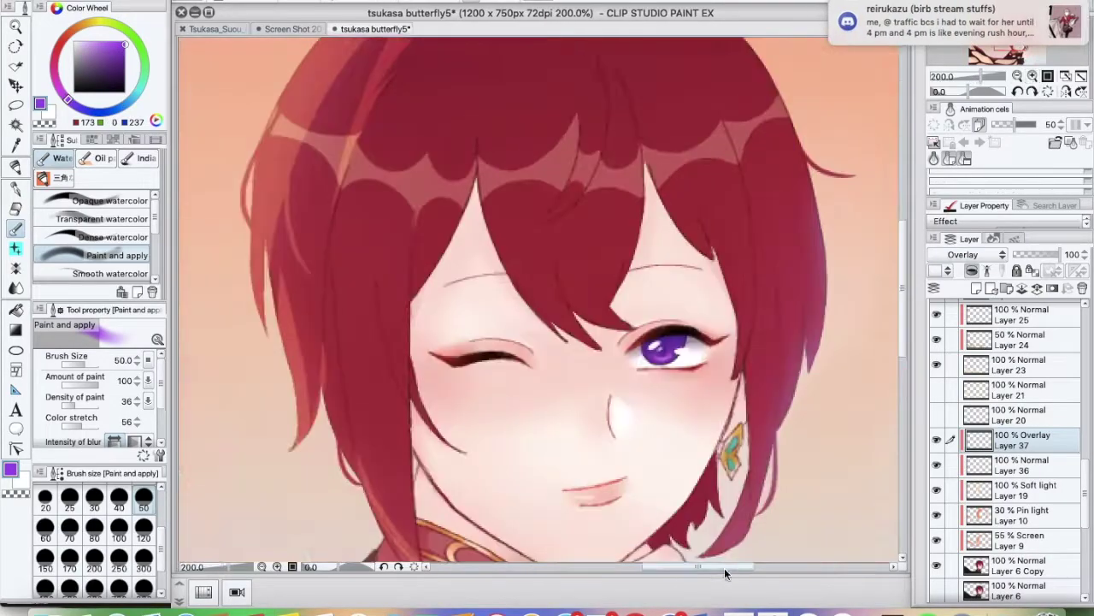
# Paint light hair strands with a size-17 pen on Layer 19 and erase stray bits
pyautogui.press('[')
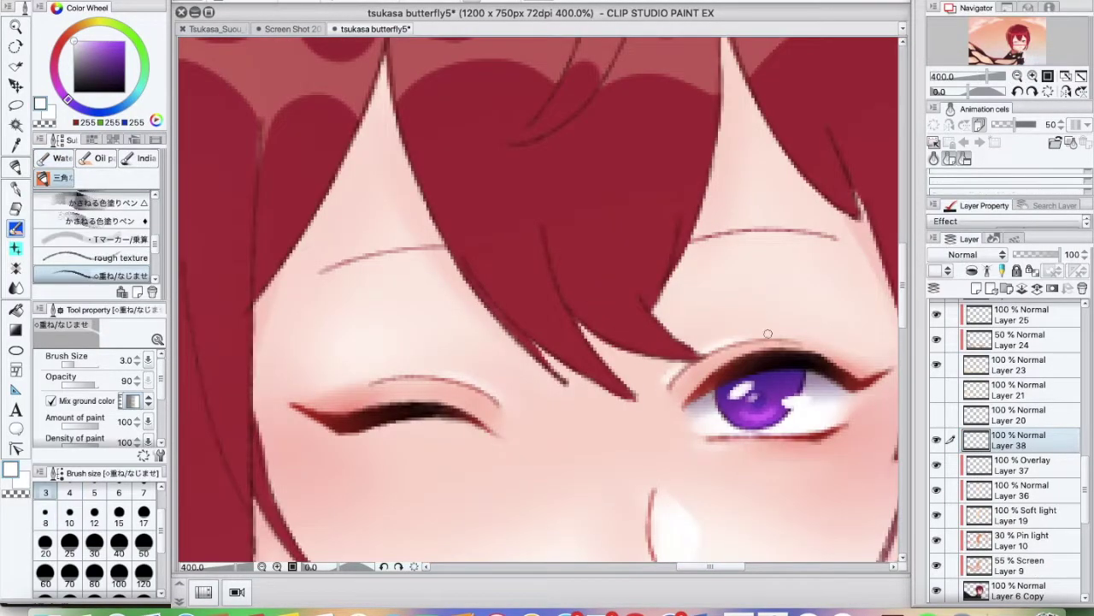
pyautogui.press('h')
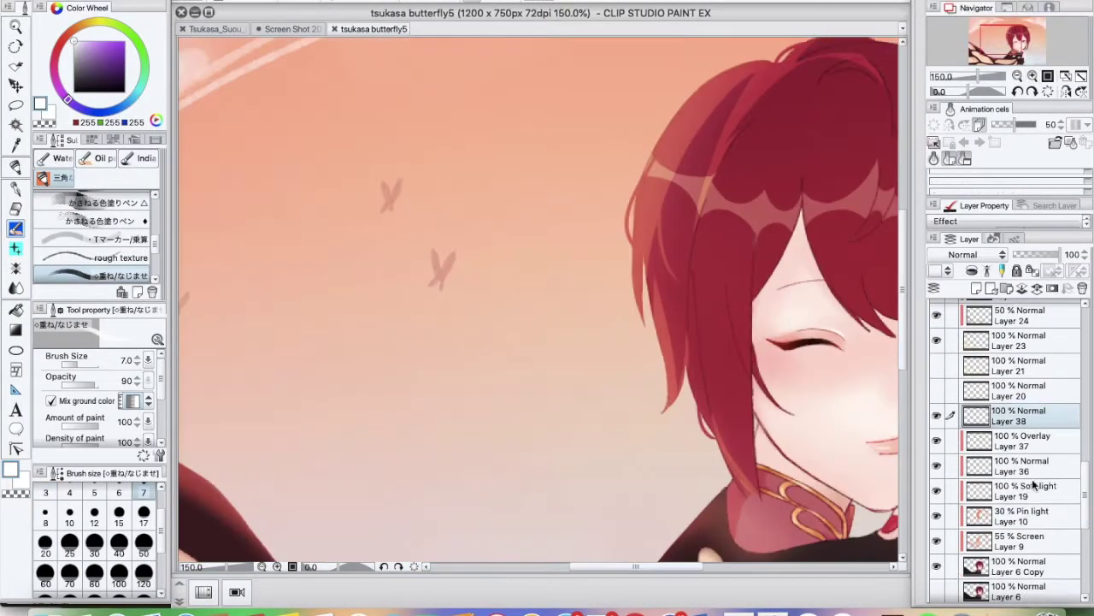
pyautogui.click(1033, 484)
pyautogui.press('e')
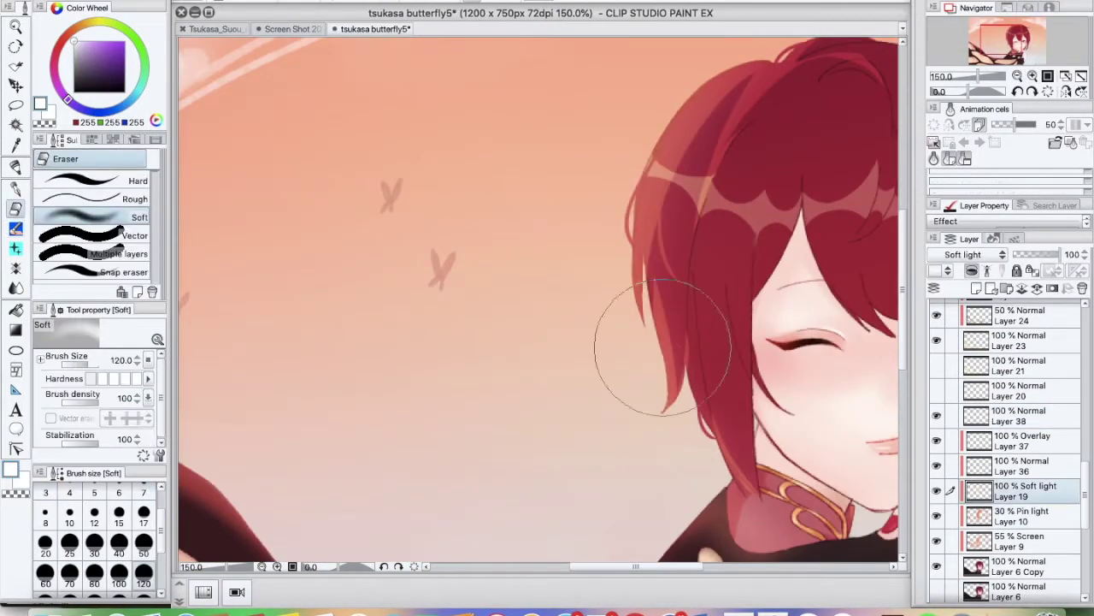
pyautogui.click(135, 180)
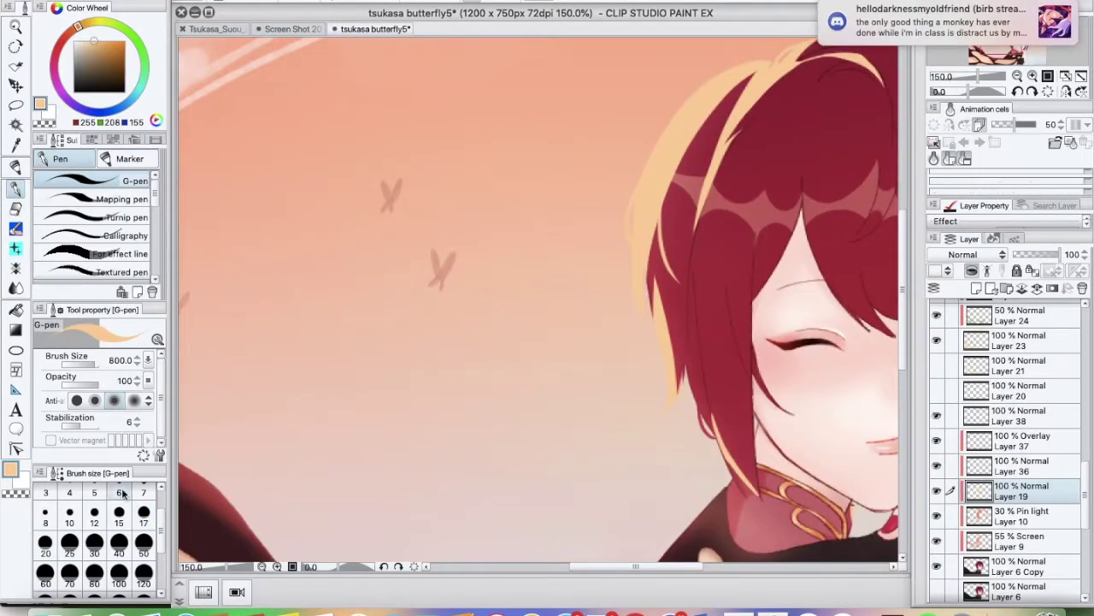
pyautogui.press('e')
# Set Layer 19 back to Soft light and keep refining strands with pen and eraser
pyautogui.click(977, 254)
pyautogui.click(966, 459)
pyautogui.press('p')
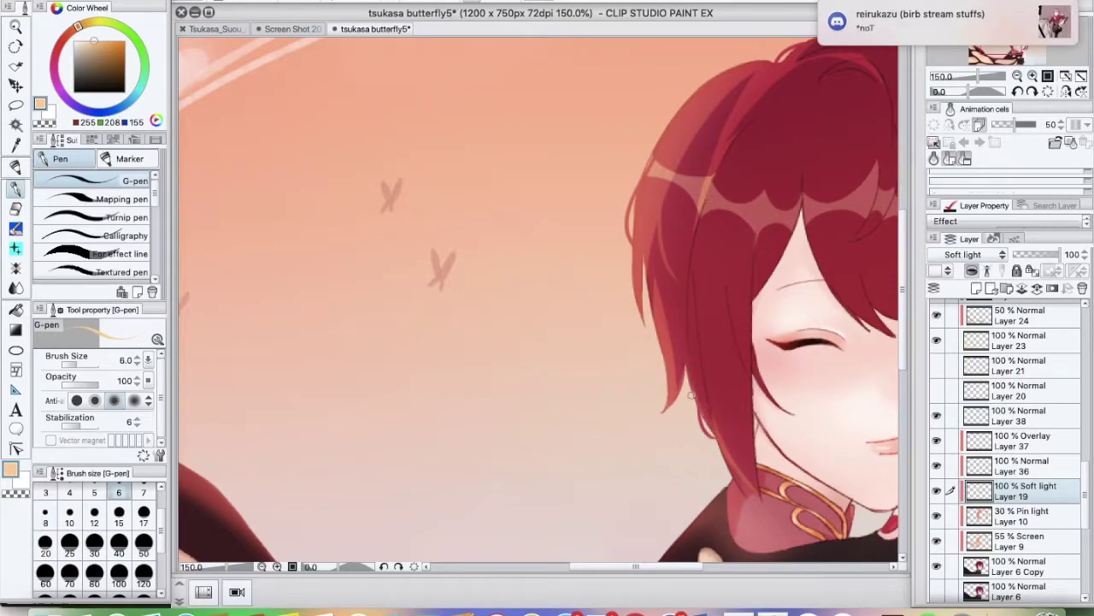
pyautogui.press('e')
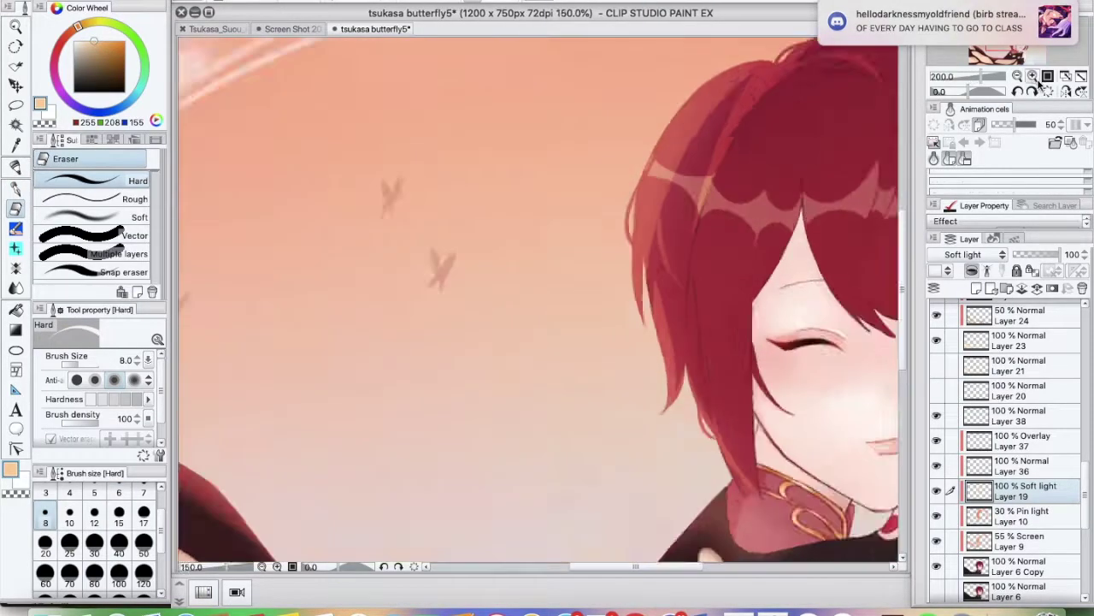
# Erase stray strokes along the zoomed-in hair edge, then fit the whole picture in view
pyautogui.hotkey('ctrl', '+')
pyautogui.press('p')
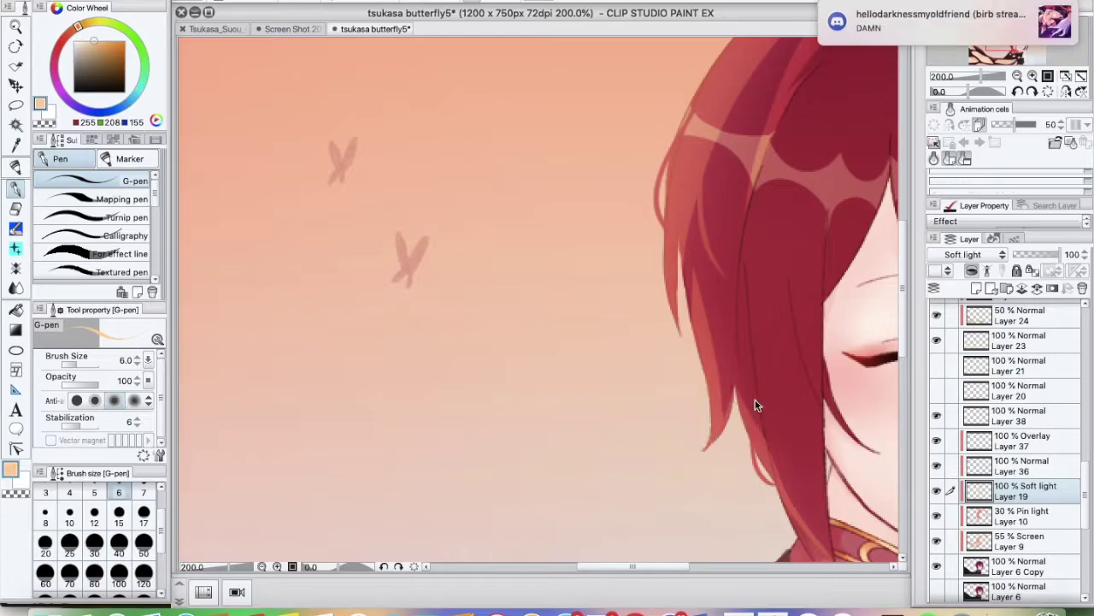
pyautogui.hotkey('ctrl', '0')
pyautogui.hotkey('ctrl', '+')
pyautogui.hotkey('ctrl', '+')
pyautogui.hotkey('ctrl', '0')
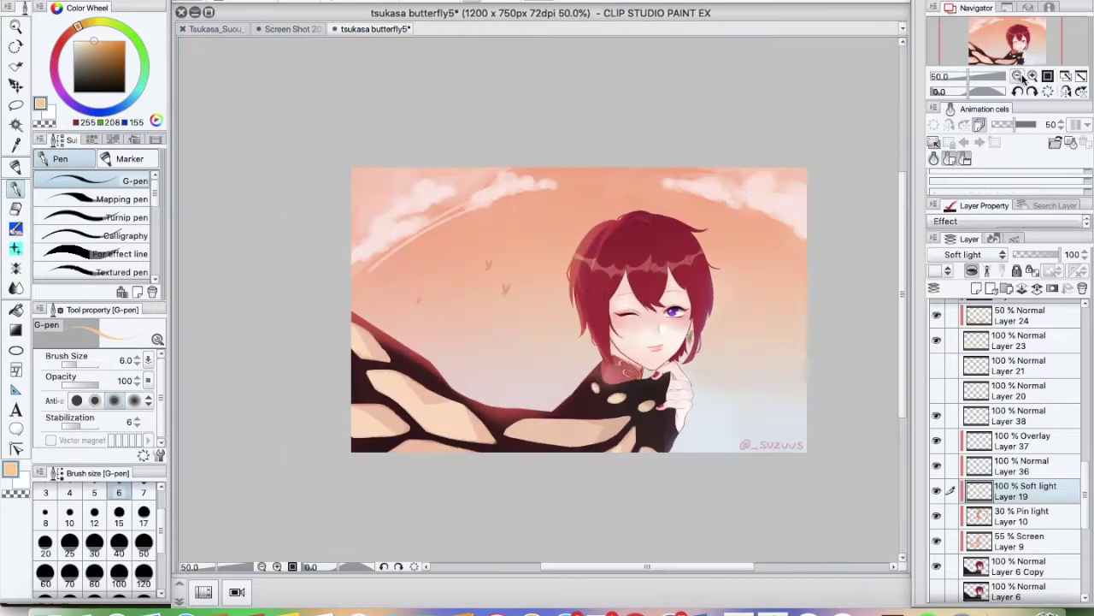
pyautogui.hotkey('ctrl', '+')
pyautogui.press('e')
pyautogui.hotkey('ctrl', '0')
# Select Layer 32 with the freehand lasso, briefly checking the Discord chat
pyautogui.keyDown('ctrl'); pyautogui.keyDown('shift'); pyautogui.click(410, 317); pyautogui.keyUp('shift'); pyautogui.keyUp('ctrl')
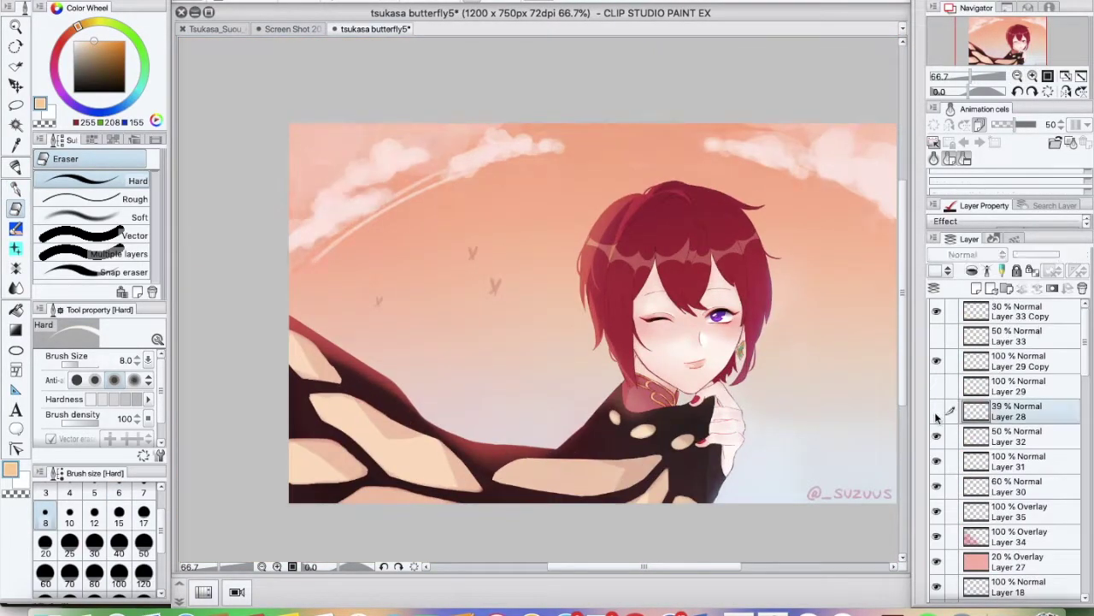
pyautogui.press('m')
pyautogui.press('super+Tab')
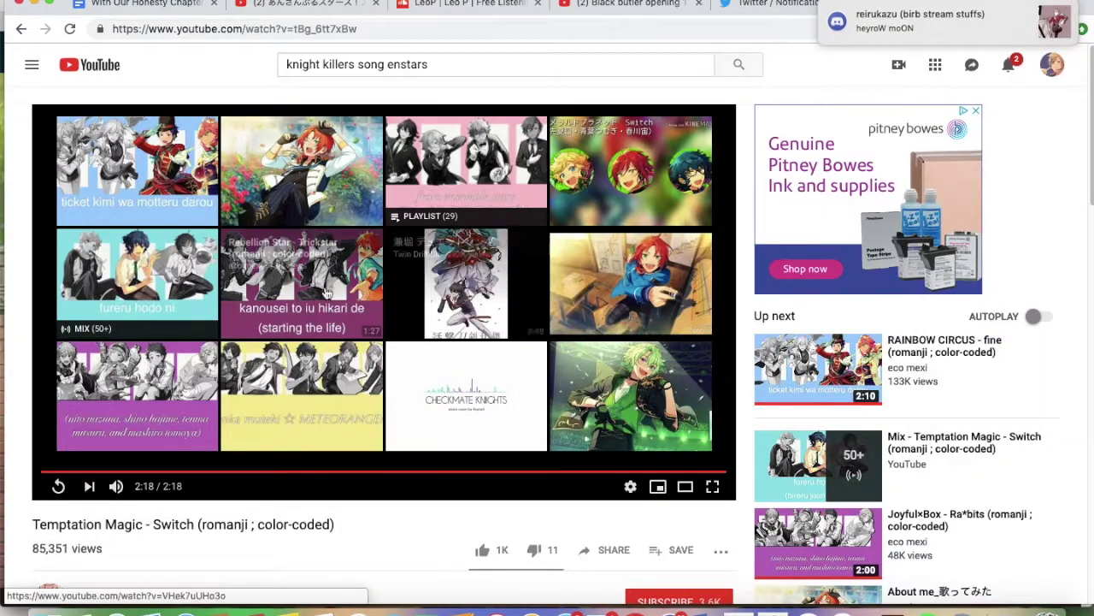
pyautogui.click(940, 21)
pyautogui.click(773, 608)
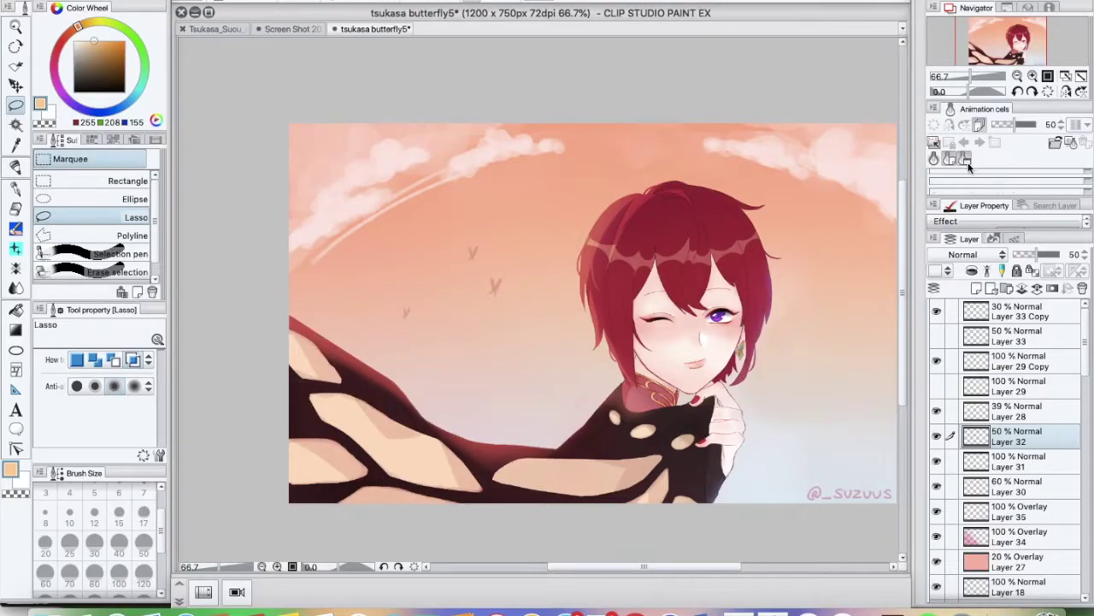
# Pick Layer 29 Copy and another layer to work on with the brush tool
pyautogui.click(1018, 360)
pyautogui.click(937, 410)
pyautogui.press('b')
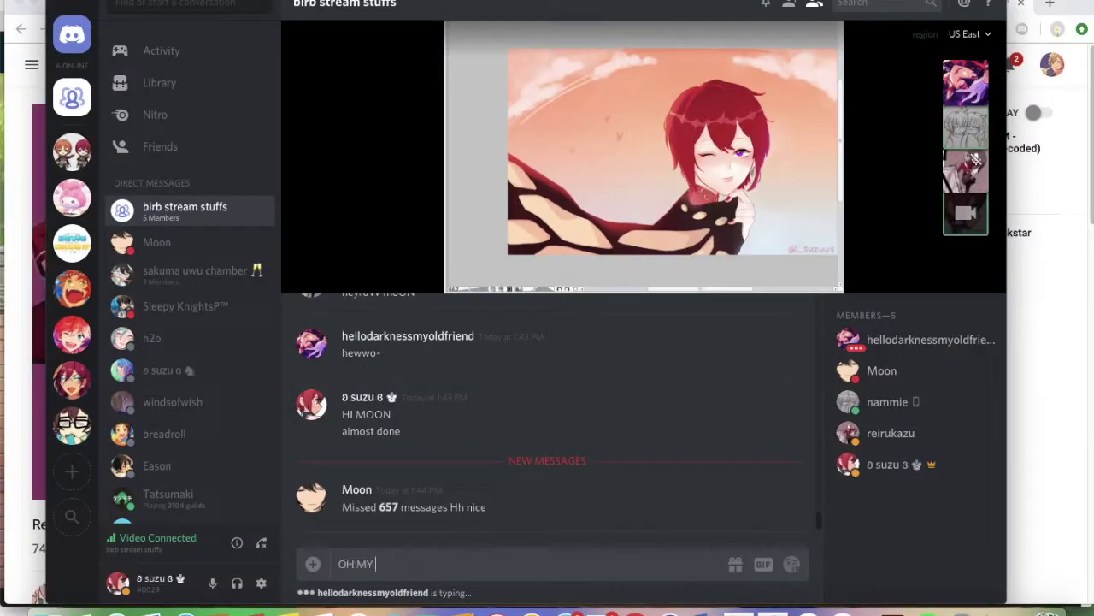
pyautogui.press('super+Tab')
pyautogui.click(773, 609)
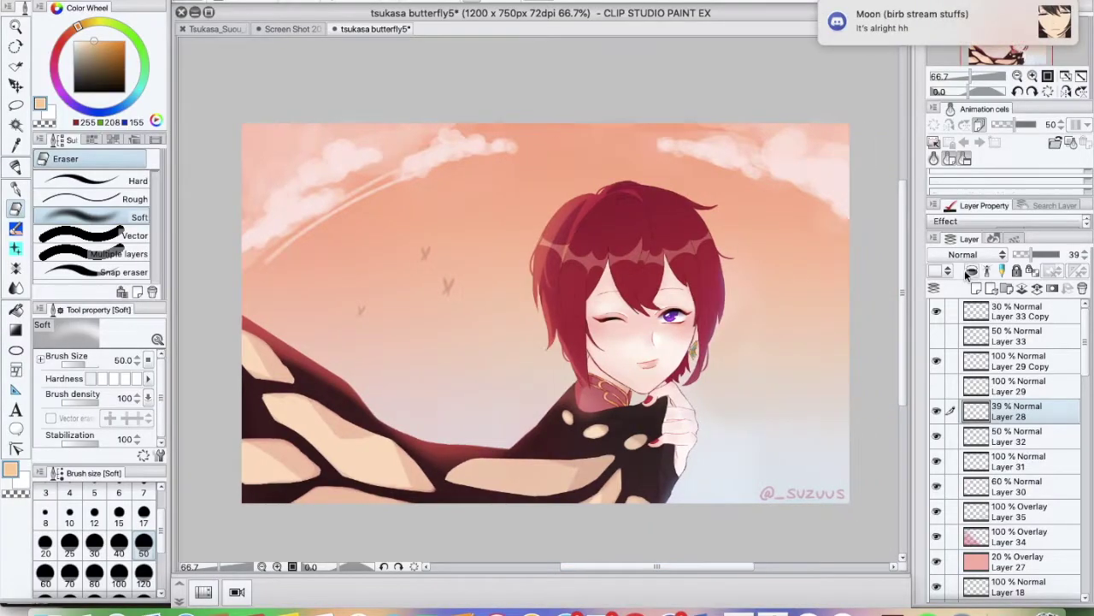
pyautogui.hotkey('ctrl', '-')
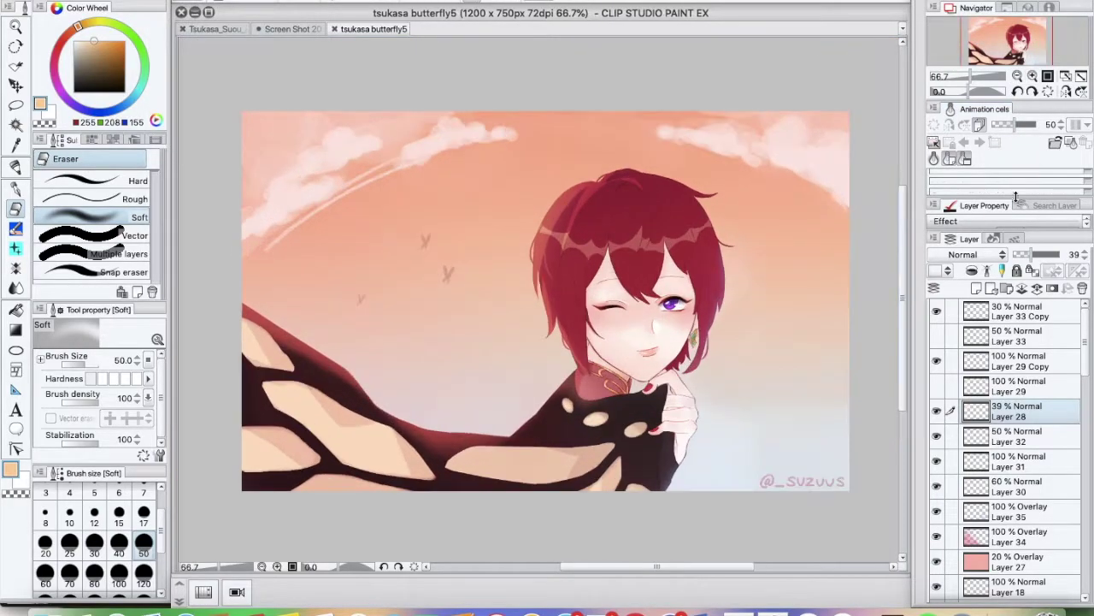
# Set the new Layer 39 to Overlay and pick a new drawing colour
pyautogui.click(1026, 310)
pyautogui.click(966, 254)
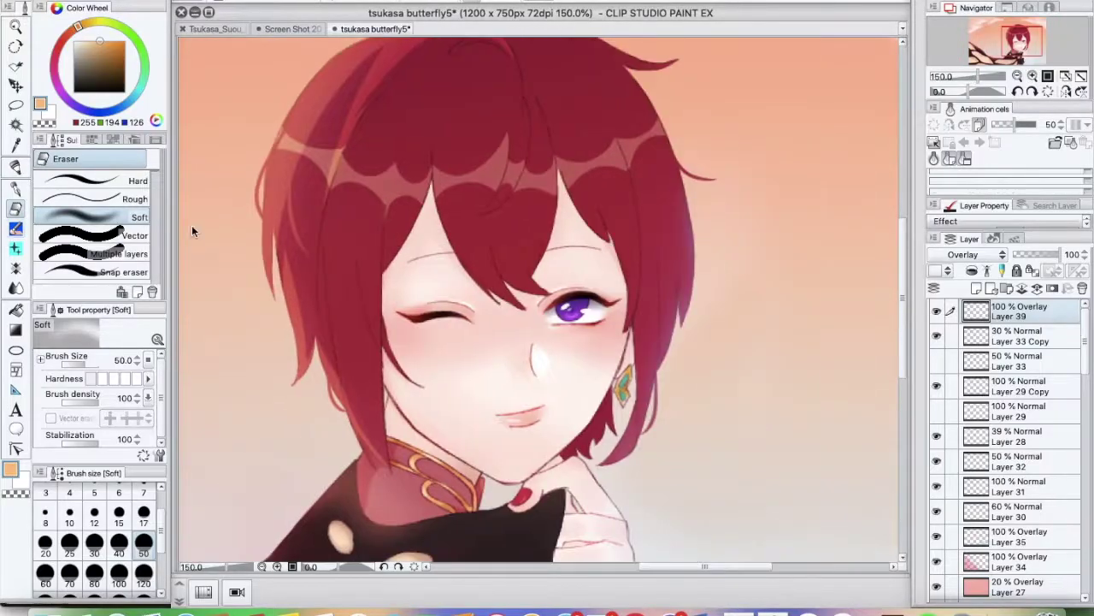
pyautogui.press('b')
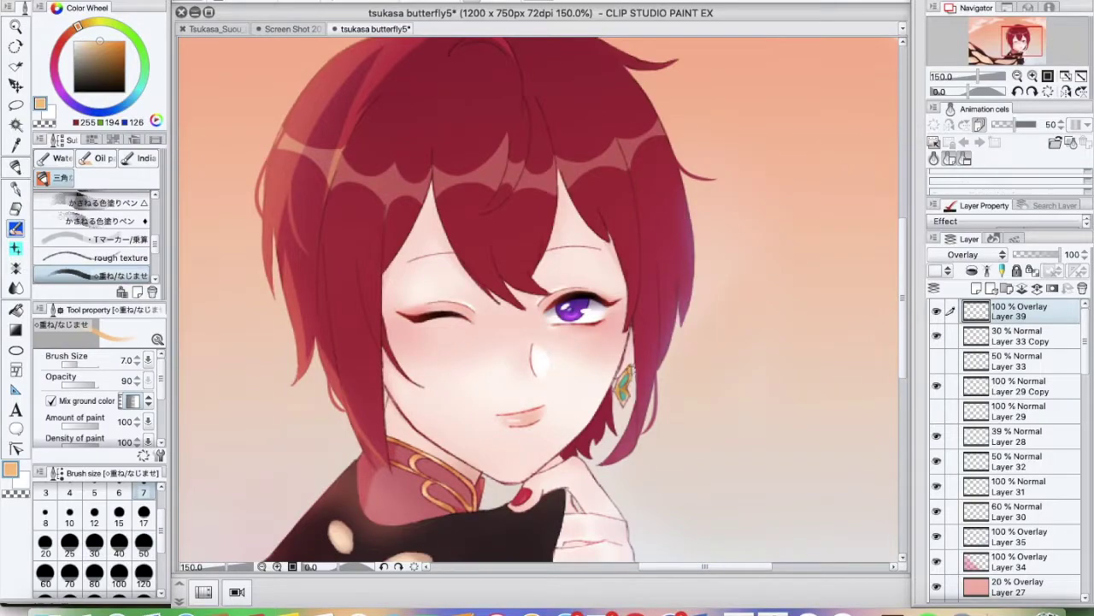
pyautogui.keyDown('alt'); pyautogui.click(632, 379); pyautogui.keyUp('alt')
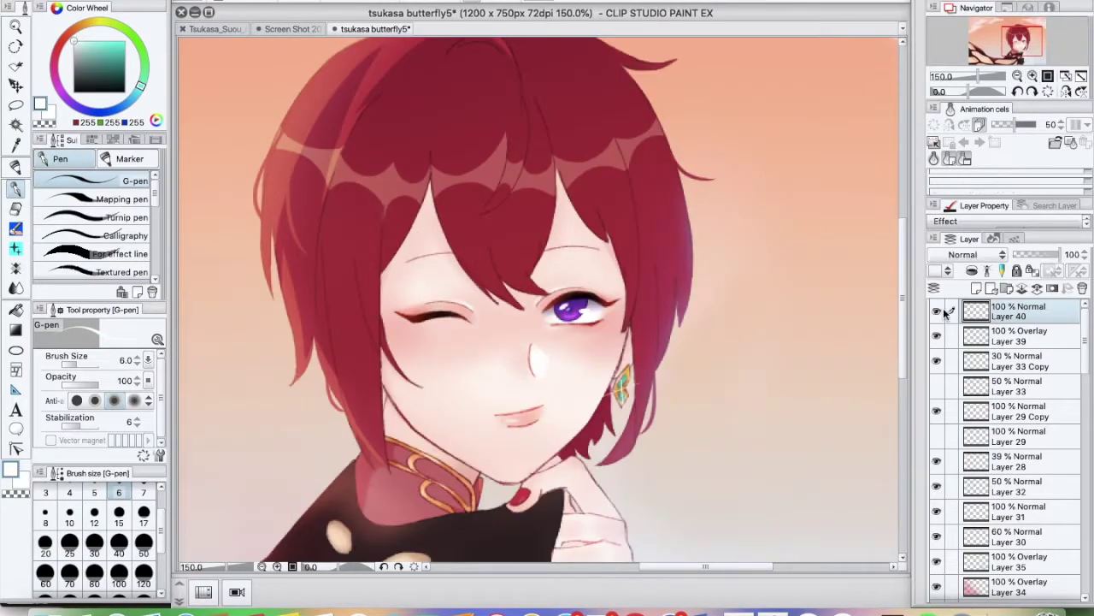
# Create a new decoration layer and choose the Sparkle C effect decoration
pyautogui.hotkey('ctrl', 'shift', 'n')
pyautogui.press('b')
pyautogui.press('b')
pyautogui.press('b')
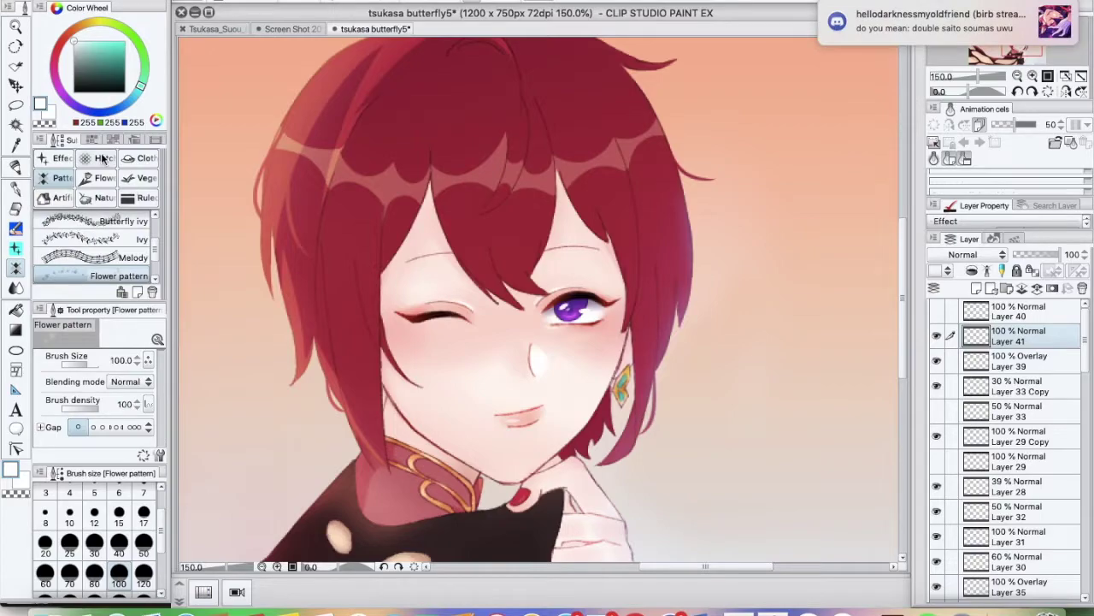
pyautogui.click(58, 159)
pyautogui.click(119, 274)
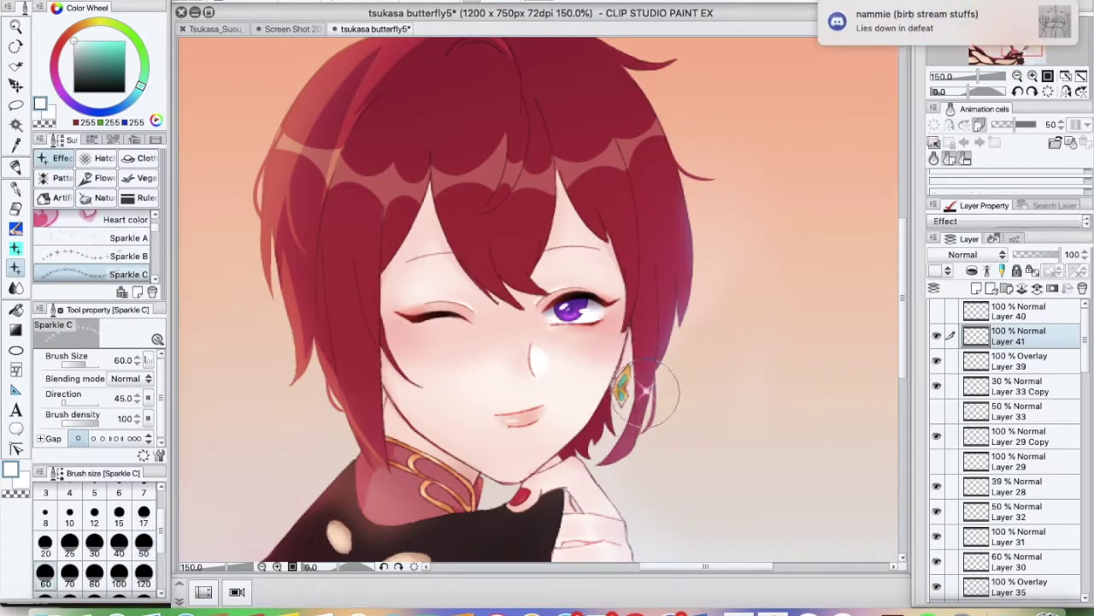
pyautogui.scroll(-3, 411, 351)
pyautogui.scroll(2, 410, 350)
pyautogui.moveTo(479, 423); pyautogui.dragTo(411, 350)
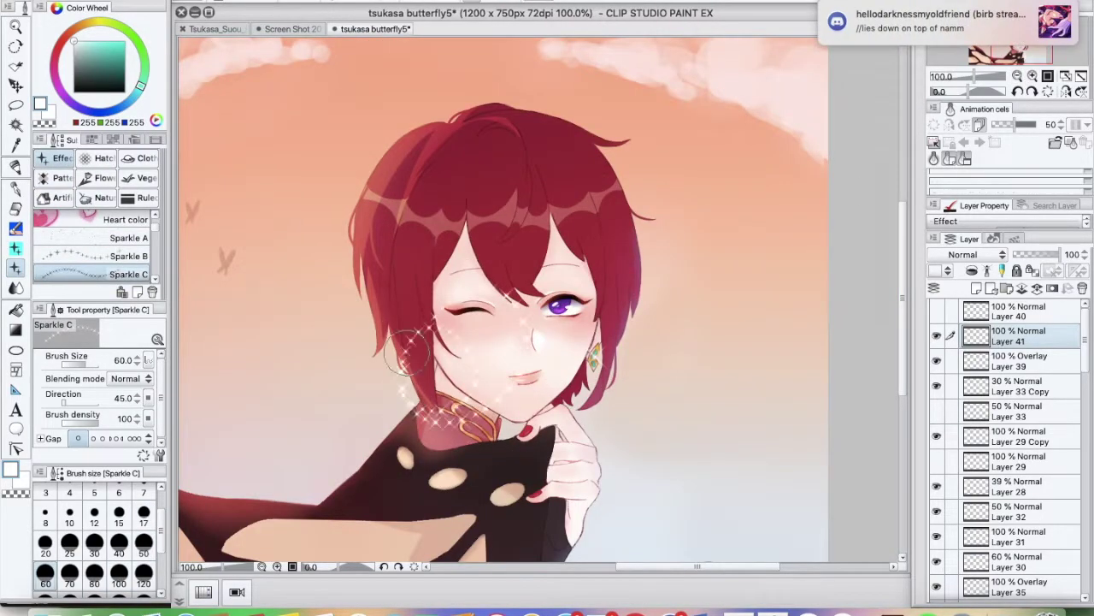
pyautogui.hotkey('ctrl', 'z')
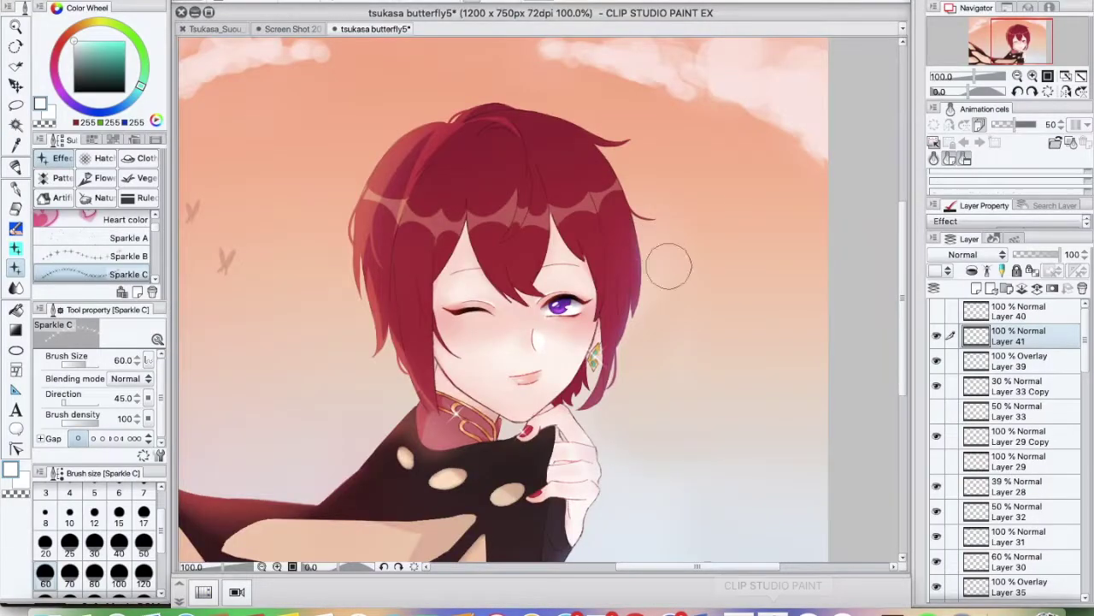
pyautogui.press('XF86AudioLowerVolume')
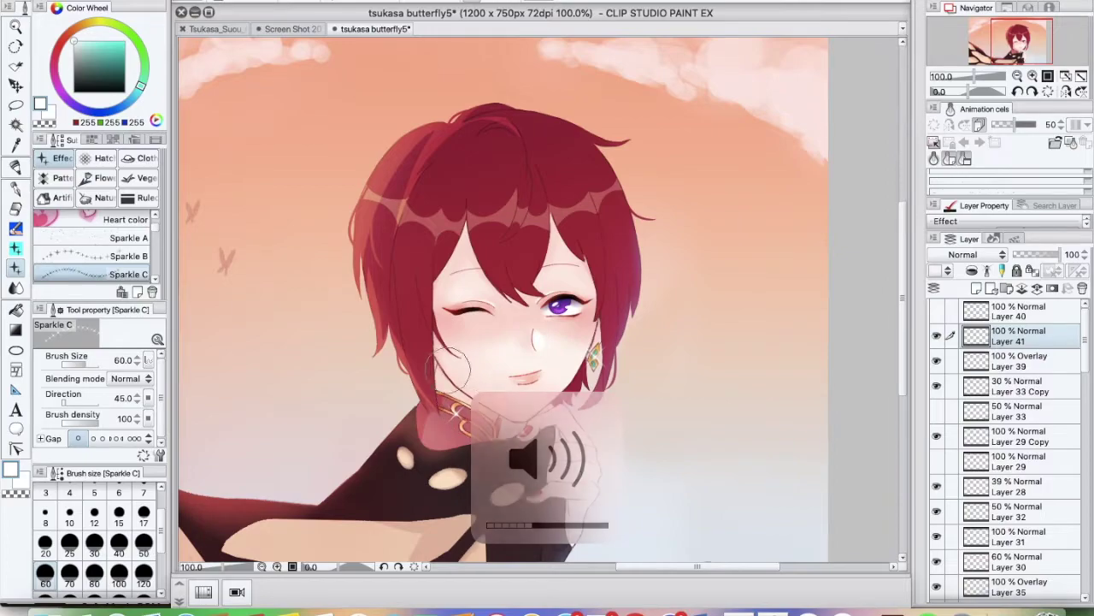
pyautogui.click(15, 107)
pyautogui.moveTo(528, 451); pyautogui.dragTo(531, 465)
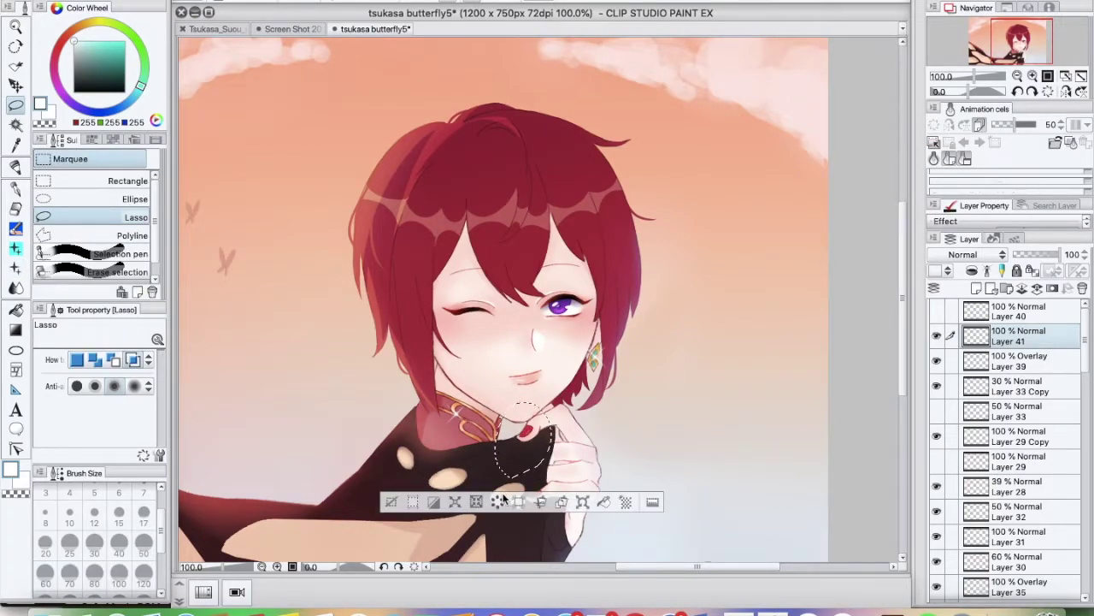
pyautogui.press('super+c')
pyautogui.press('super+v')
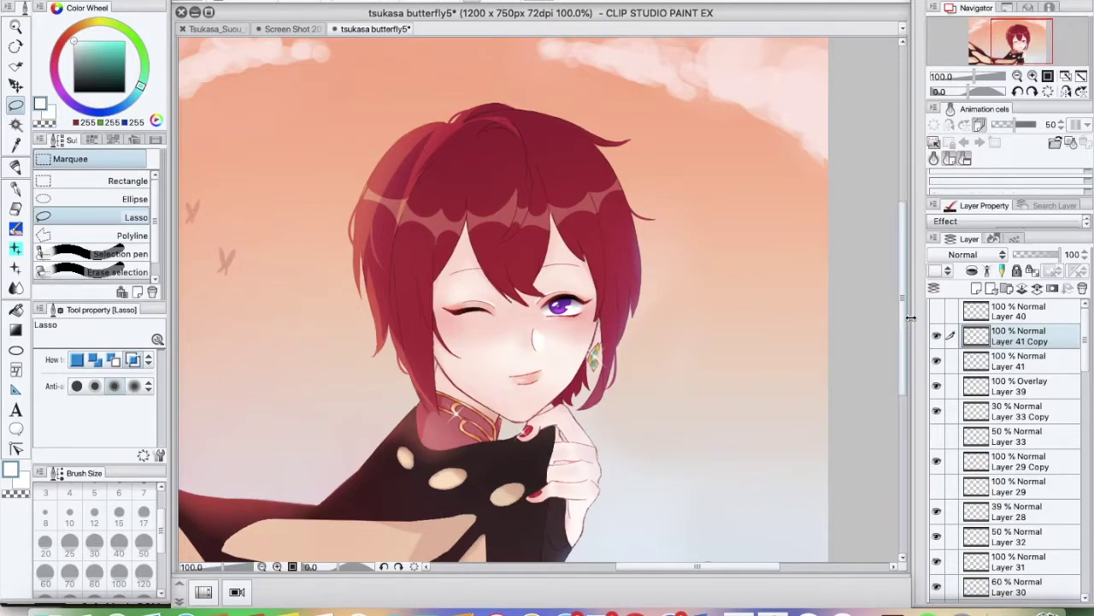
pyautogui.press('super+t')
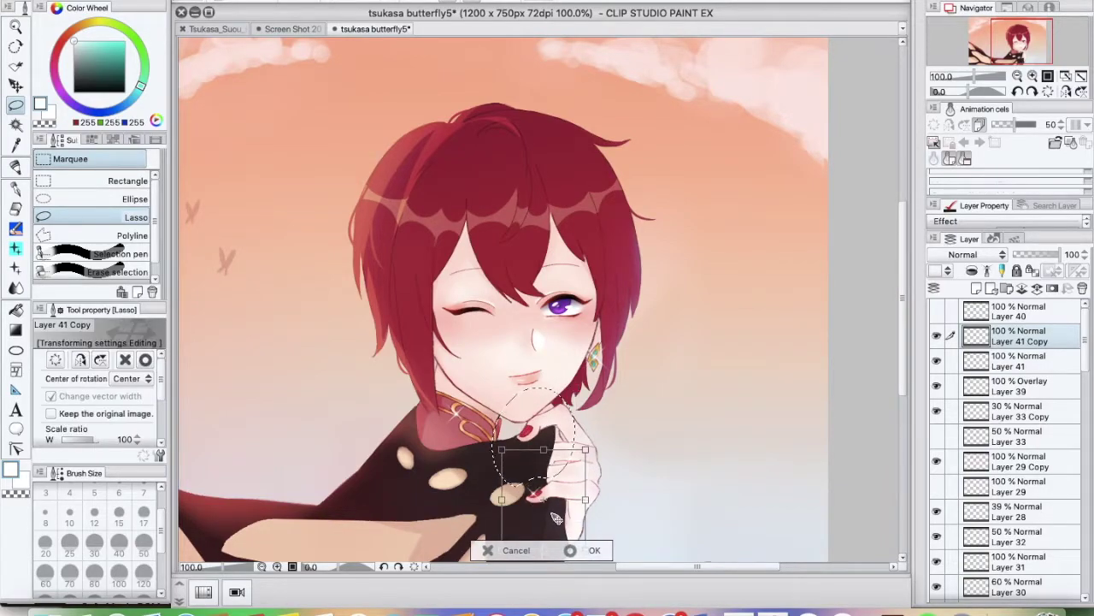
pyautogui.click(569, 550)
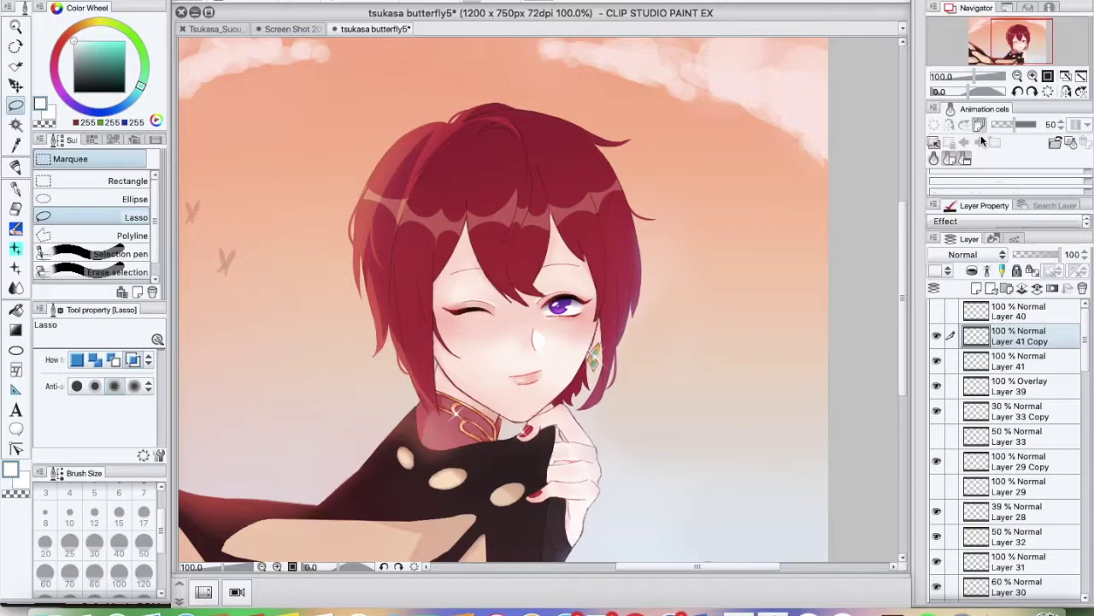
pyautogui.click(1032, 77)
pyautogui.click(1032, 77)
pyautogui.click(683, 460)
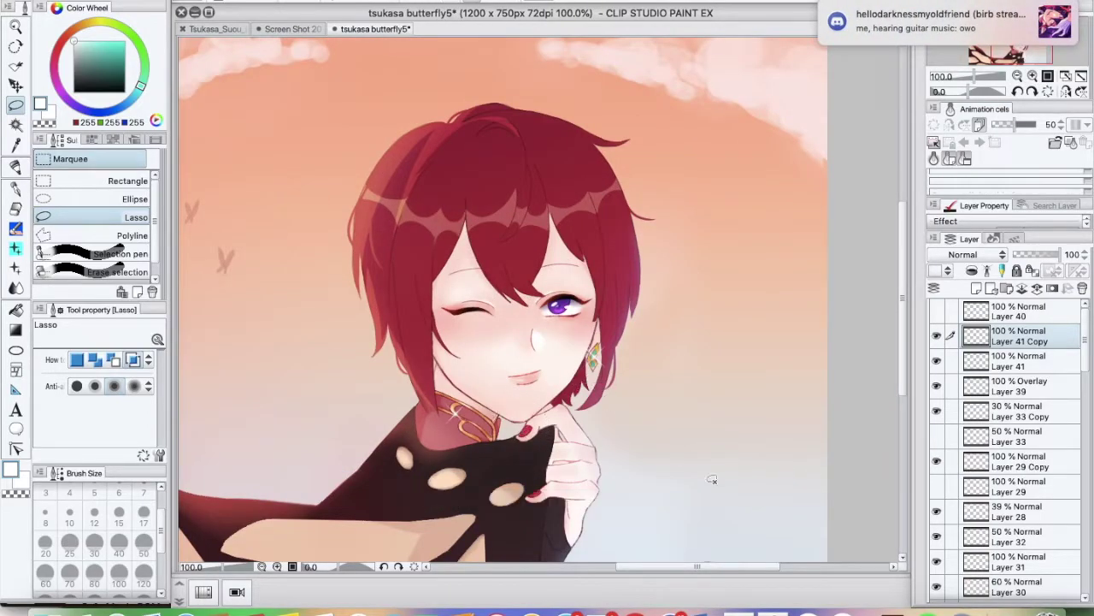
pyautogui.click(669, 607)
pyautogui.write('cafe')
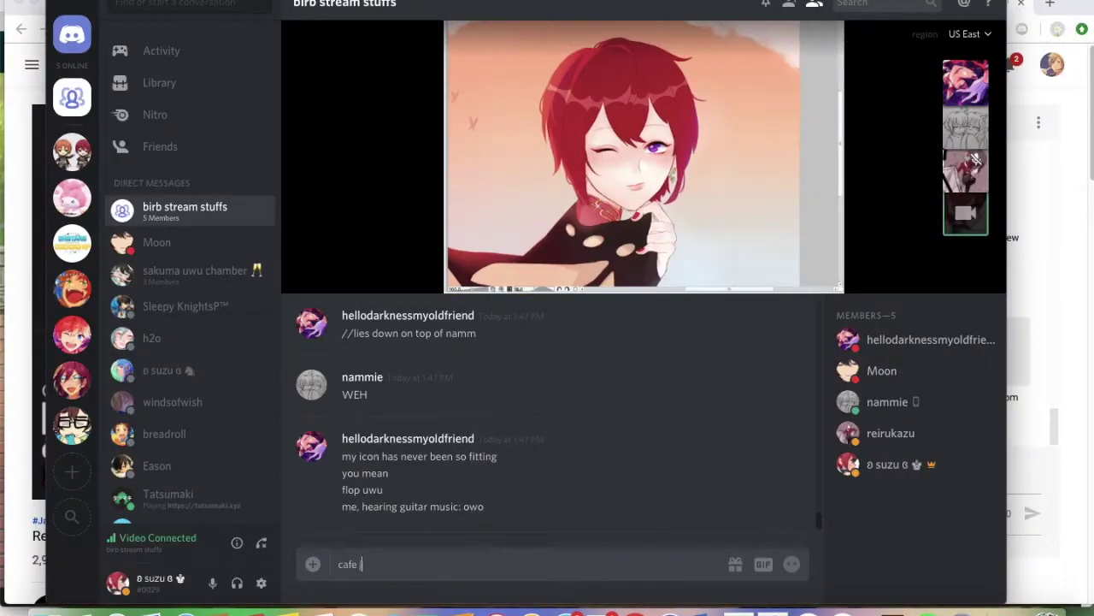
pyautogui.write(' zzz')
pyautogui.press('Return')
pyautogui.click(773, 607)
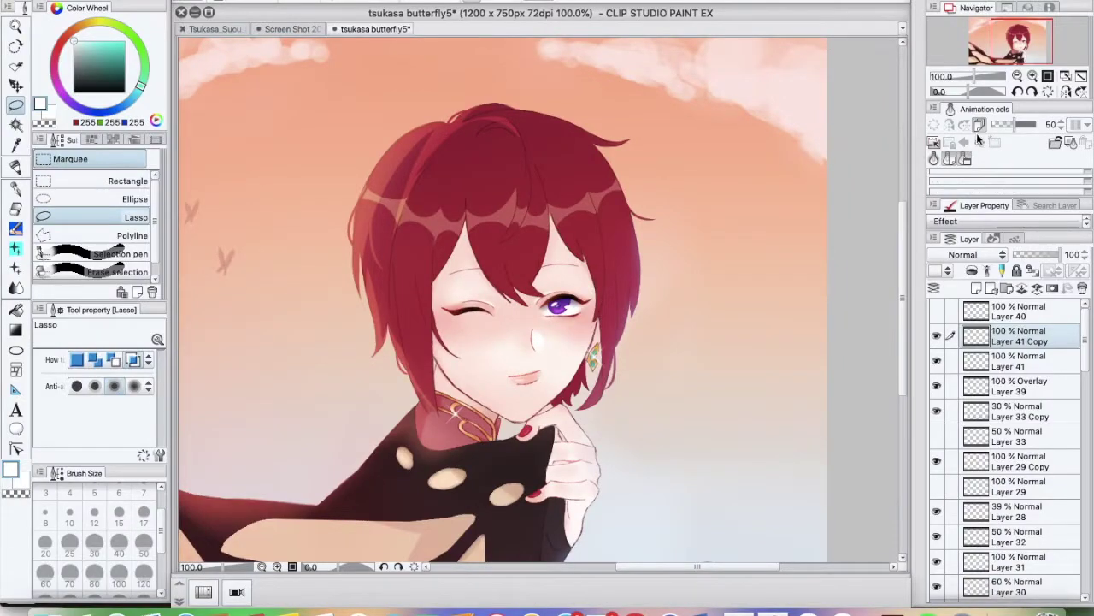
pyautogui.click(1018, 76)
pyautogui.click(1018, 76)
pyautogui.click(1032, 76)
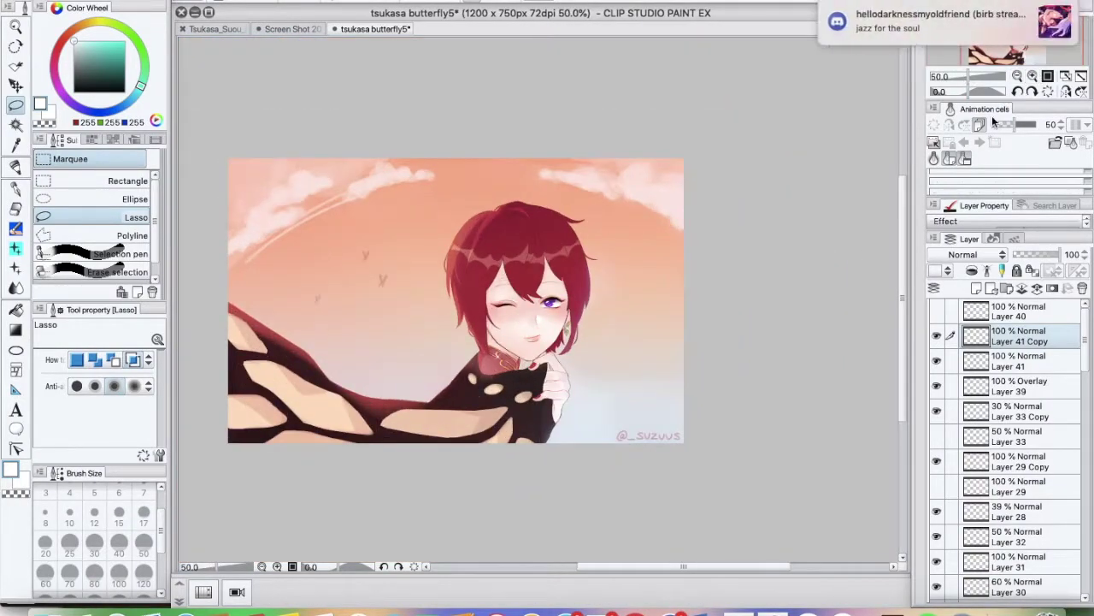
pyautogui.moveTo(676, 568); pyautogui.dragTo(649, 568)
pyautogui.click(158, 1)
pyautogui.click(188, 71)
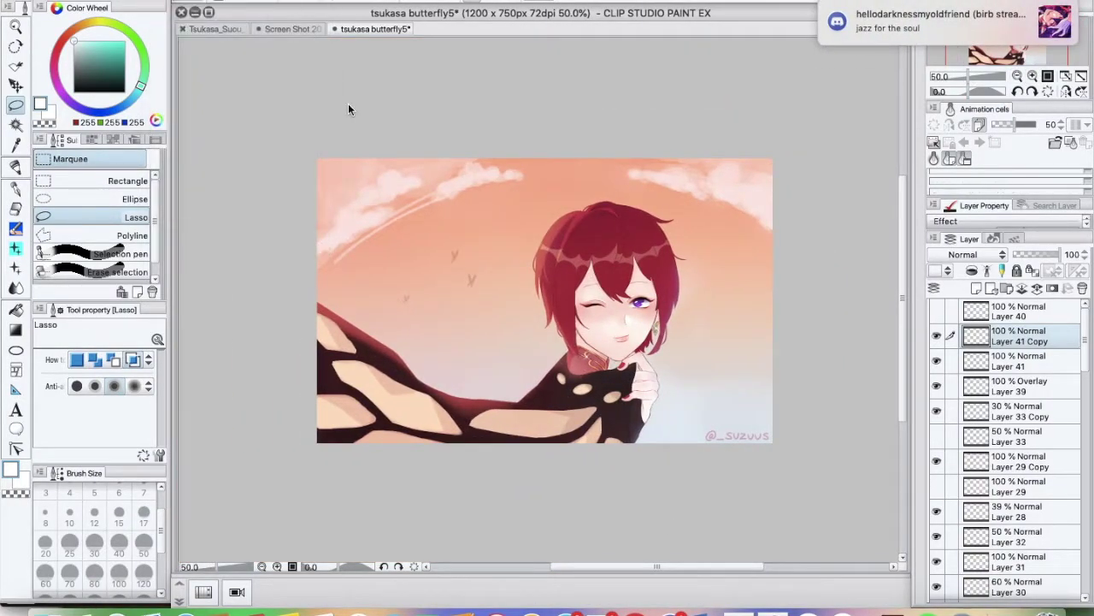
pyautogui.click(1032, 76)
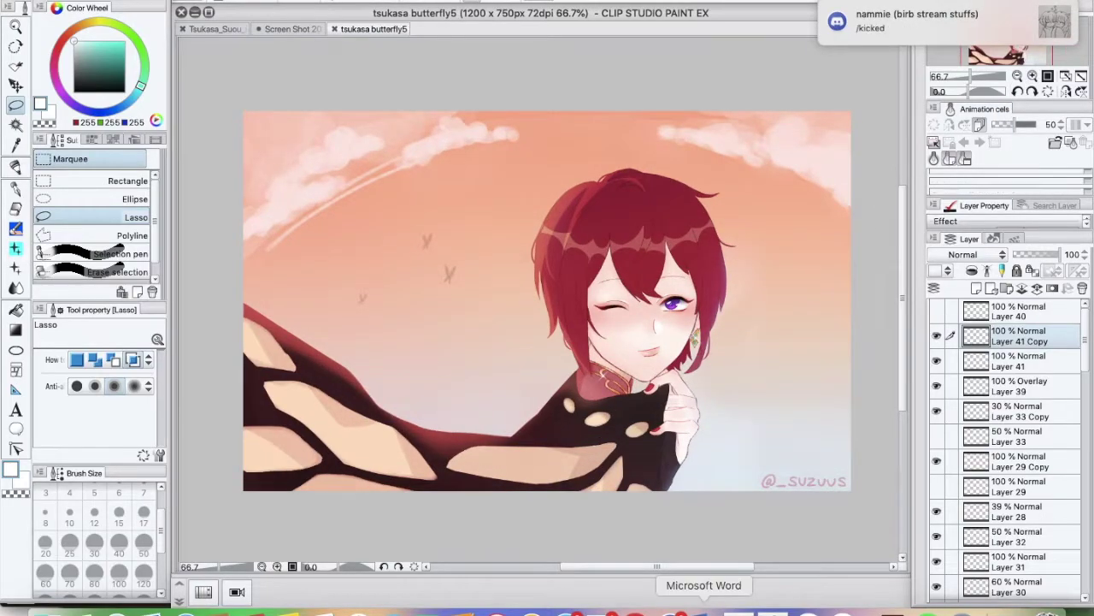
pyautogui.click(670, 609)
pyautogui.write('HSAIOhasljaajksajs')
pyautogui.press('Return')
pyautogui.write('ajklkJKKJLJQD')
pyautogui.press('Return')
pyautogui.write('WQFH2081490142HI')
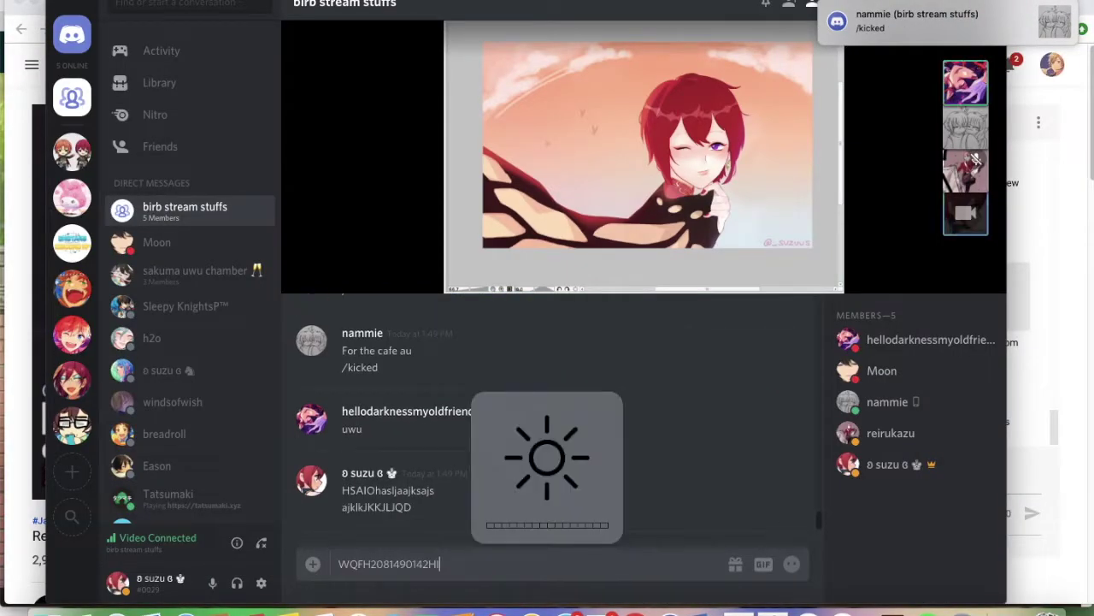
pyautogui.press('Return')
pyautogui.write('Q21913899&*863723772KBJSA#$$4234')
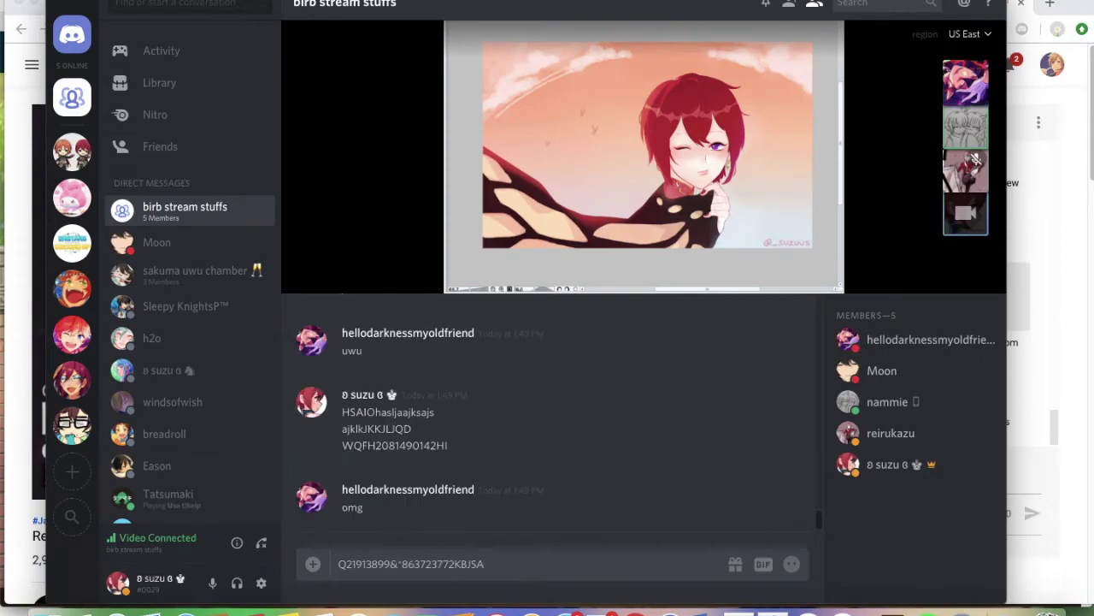
pyautogui.press('Return')
pyautogui.write('KSAJL')
pyautogui.press('Return')
pyautogui.write('!!!!!')
pyautogui.press('Return')
pyautogui.write('LJLSAJKLJLK!!!!ADHAHL')
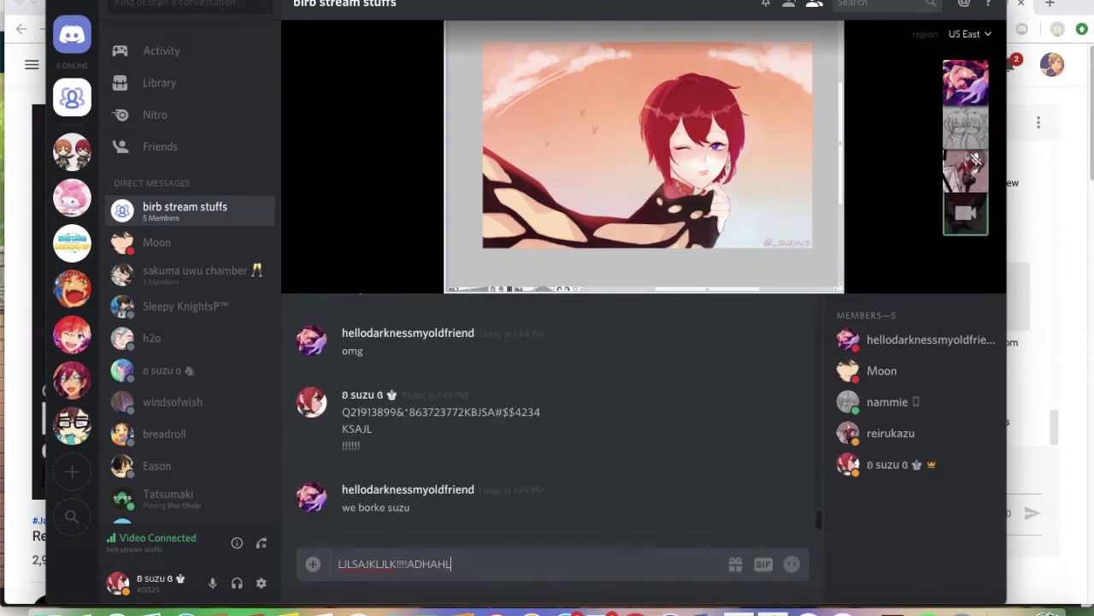
pyautogui.press('Return')
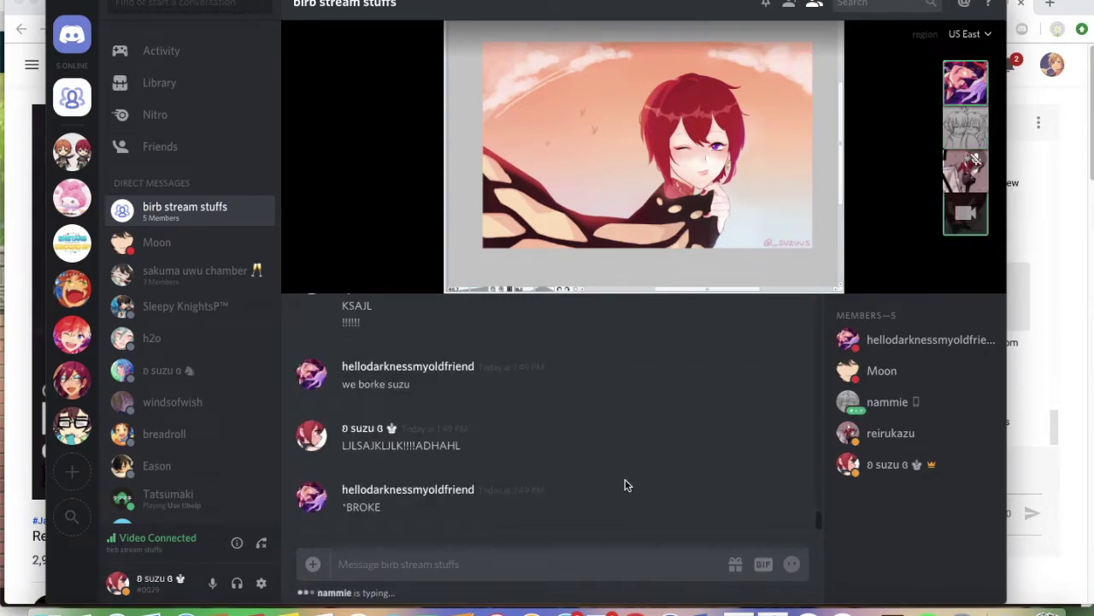
pyautogui.click(773, 610)
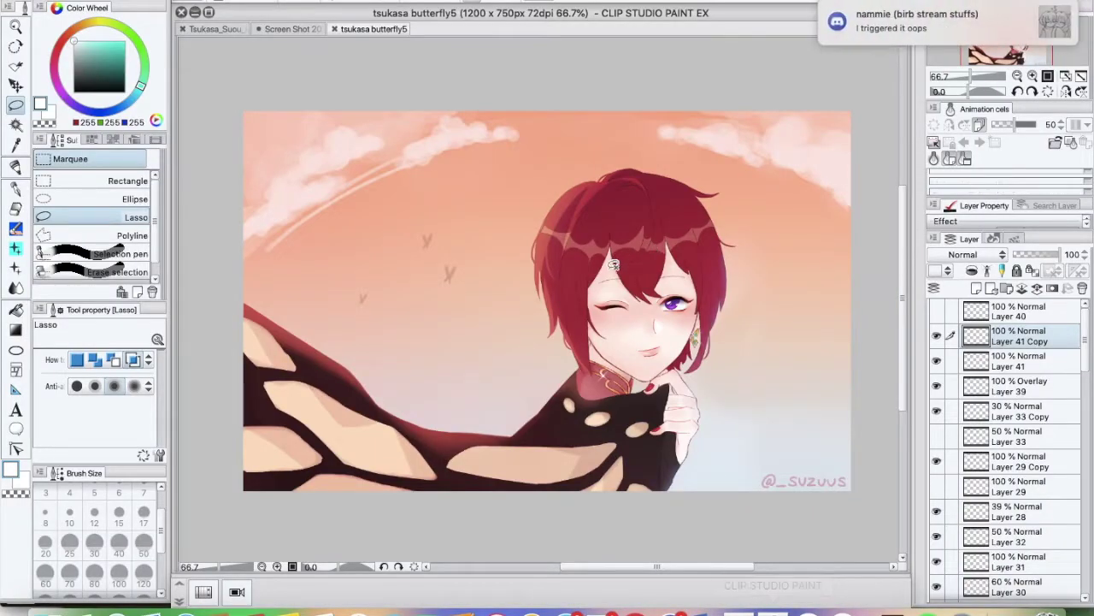
# Browse the layer stack, toggling Layer 32's visibility and checking Layers 18, 35 and 12
pyautogui.moveTo(1087, 343); pyautogui.dragTo(1081, 407)
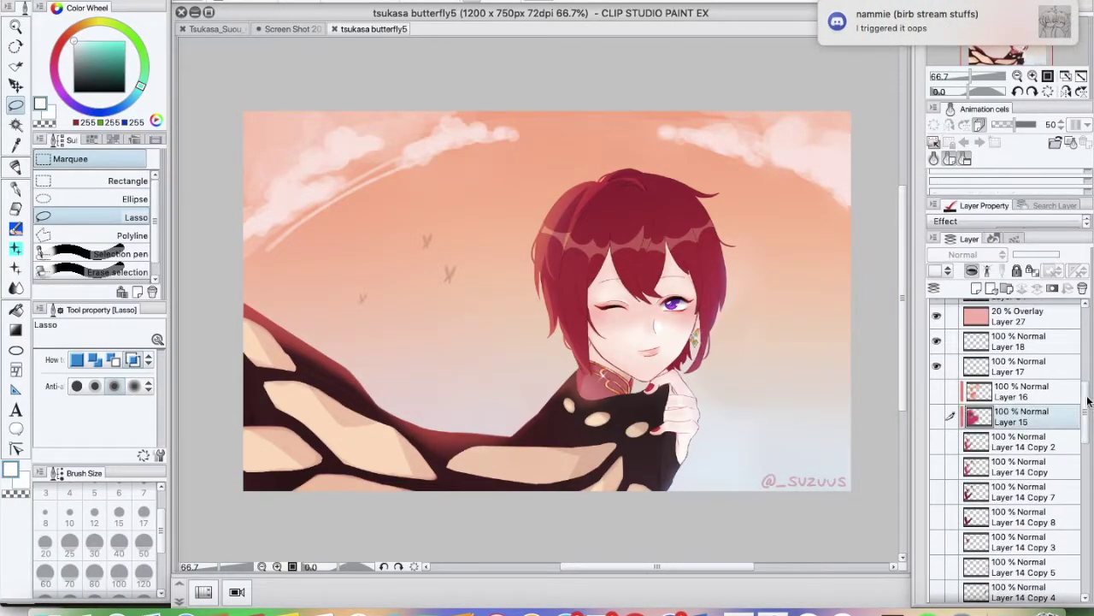
pyautogui.scroll(5, 1087, 409)
pyautogui.click(1017, 431)
pyautogui.click(937, 432)
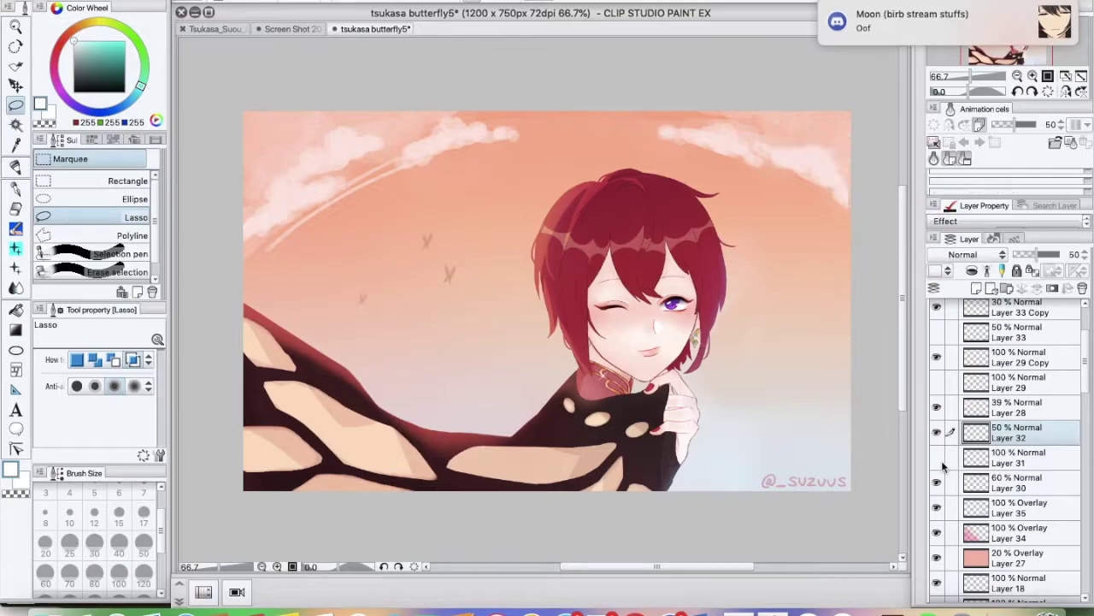
pyautogui.scroll(-5, 943, 465)
pyautogui.click(983, 434)
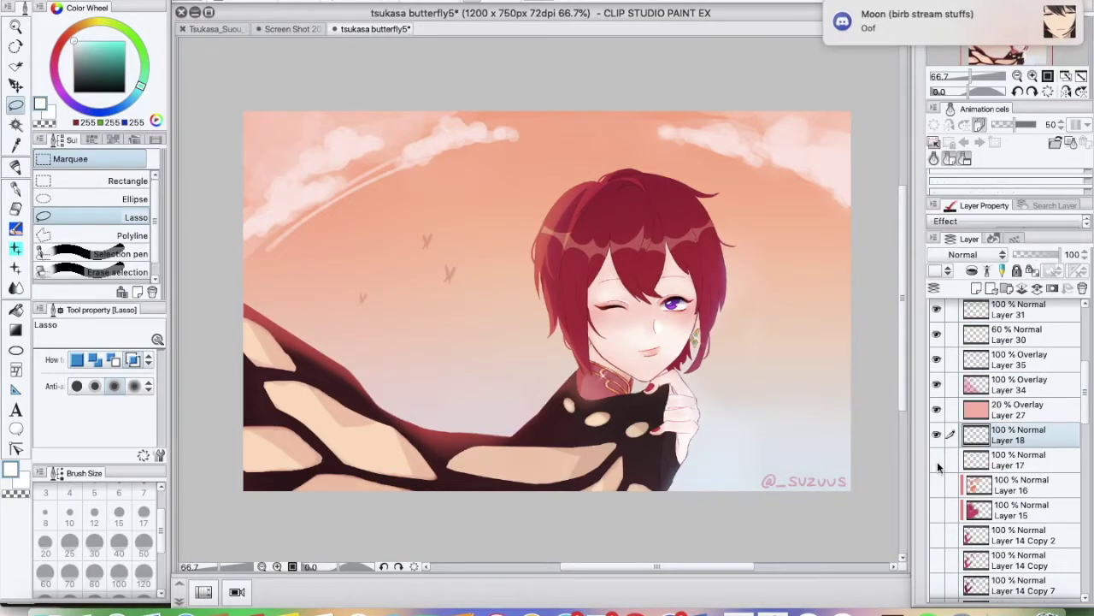
pyautogui.scroll(3, 938, 462)
pyautogui.click(943, 434)
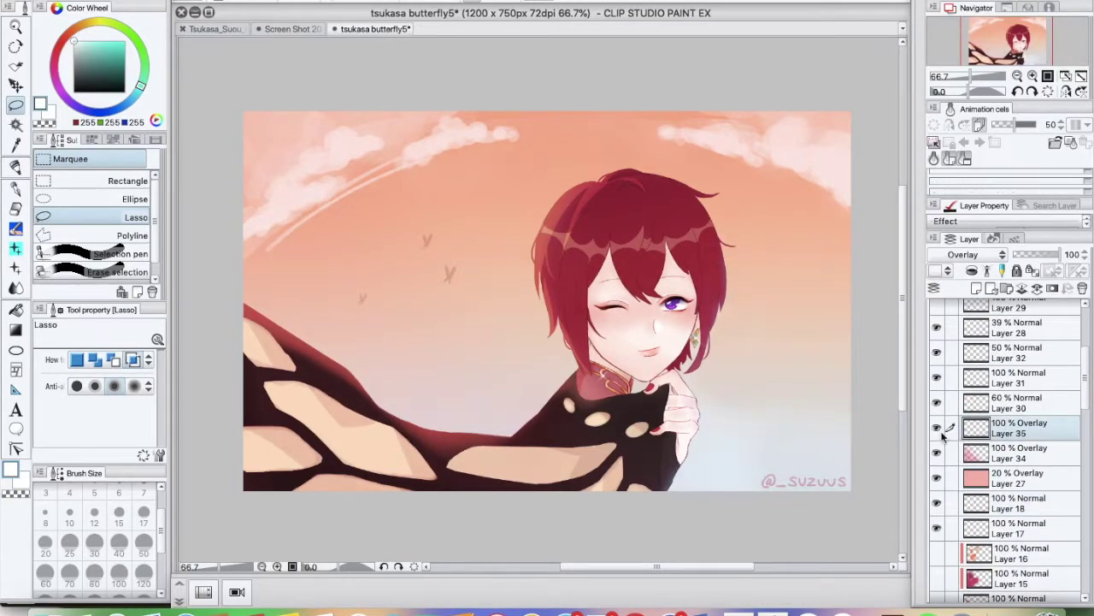
pyautogui.scroll(-15, 943, 435)
pyautogui.click(973, 436)
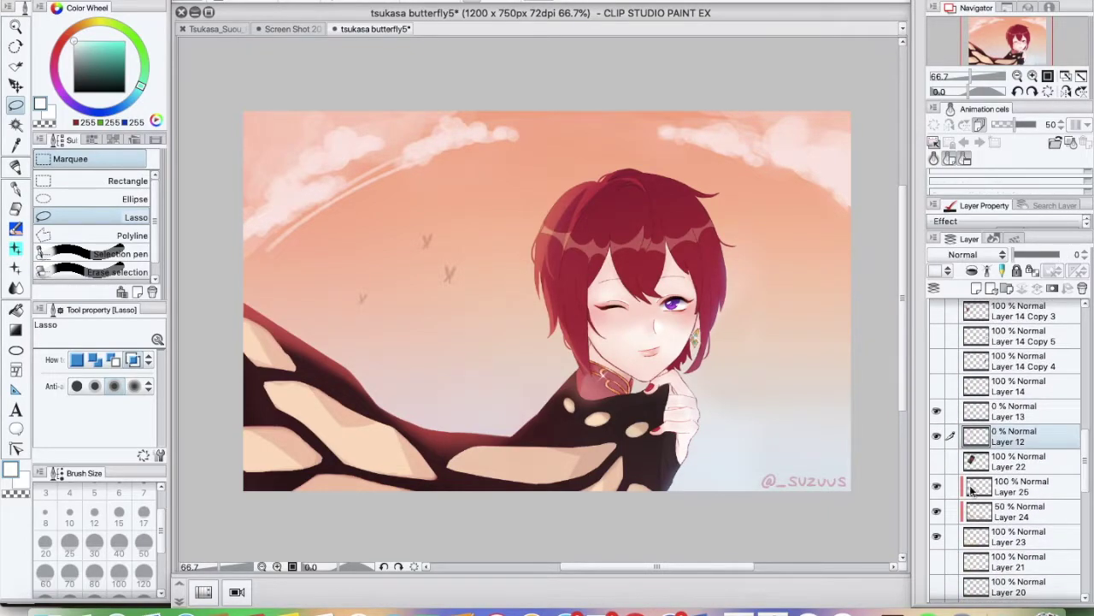
# Set Layer 24 to Multiply blend mode at about 25% opacity
pyautogui.click(992, 536)
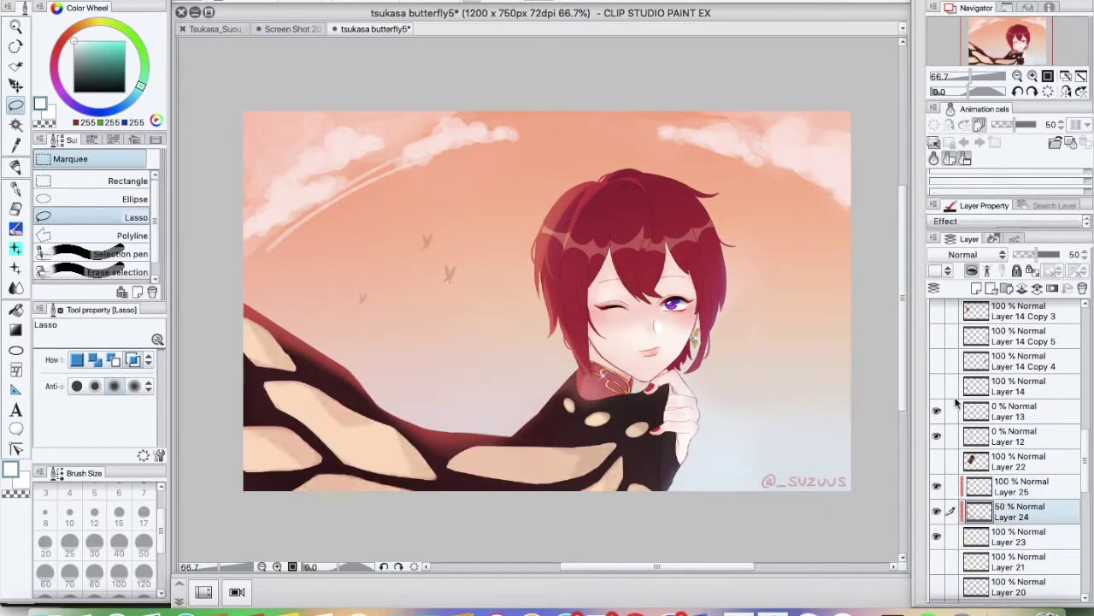
pyautogui.click(966, 254)
pyautogui.click(961, 287)
pyautogui.click(973, 257)
pyautogui.click(969, 291)
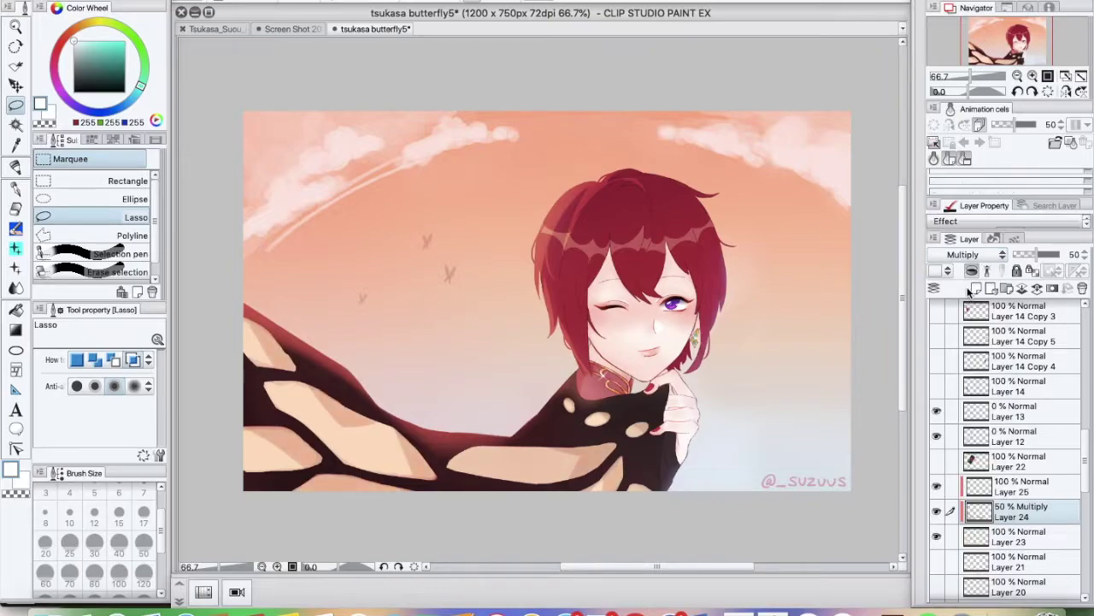
pyautogui.moveTo(1038, 256); pyautogui.dragTo(1023, 256)
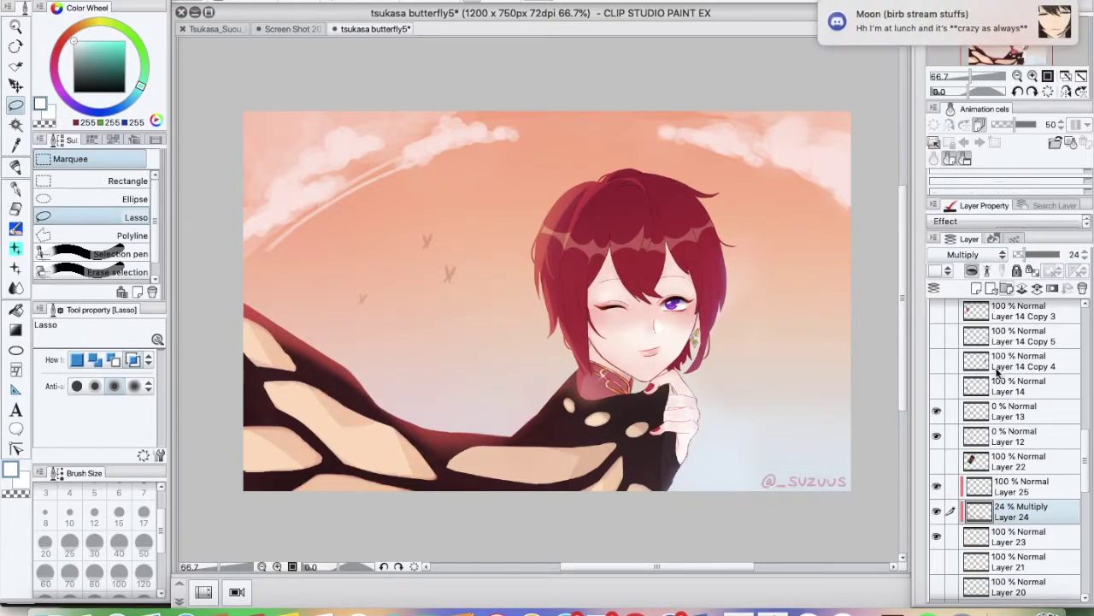
# Send an enjoy-lunch message and a caps-lock apology in the group chat
pyautogui.click(671, 609)
pyautogui.write('A')
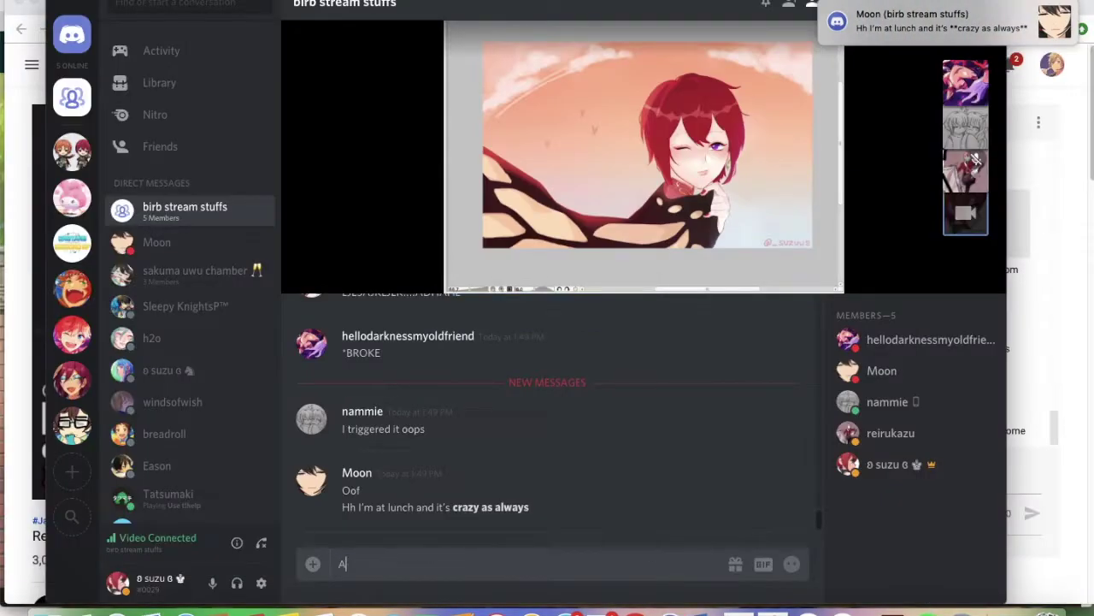
pyautogui.write('HH ENJOY LUNCH MOON')
pyautogui.press('Return')
pyautogui.write('sorry ca')
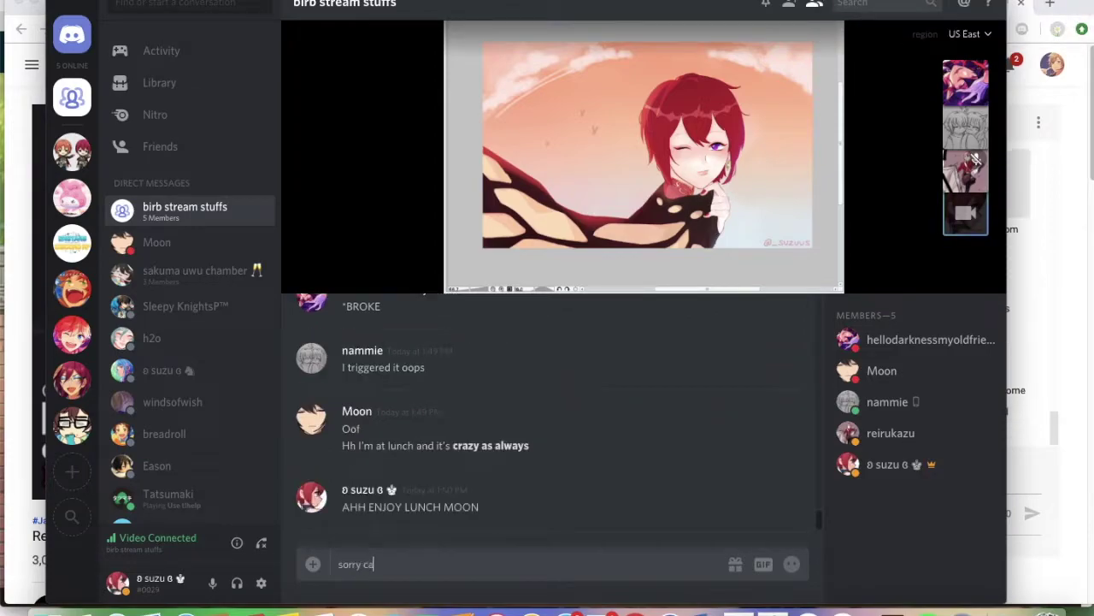
pyautogui.write('ps on')
pyautogui.press('Return')
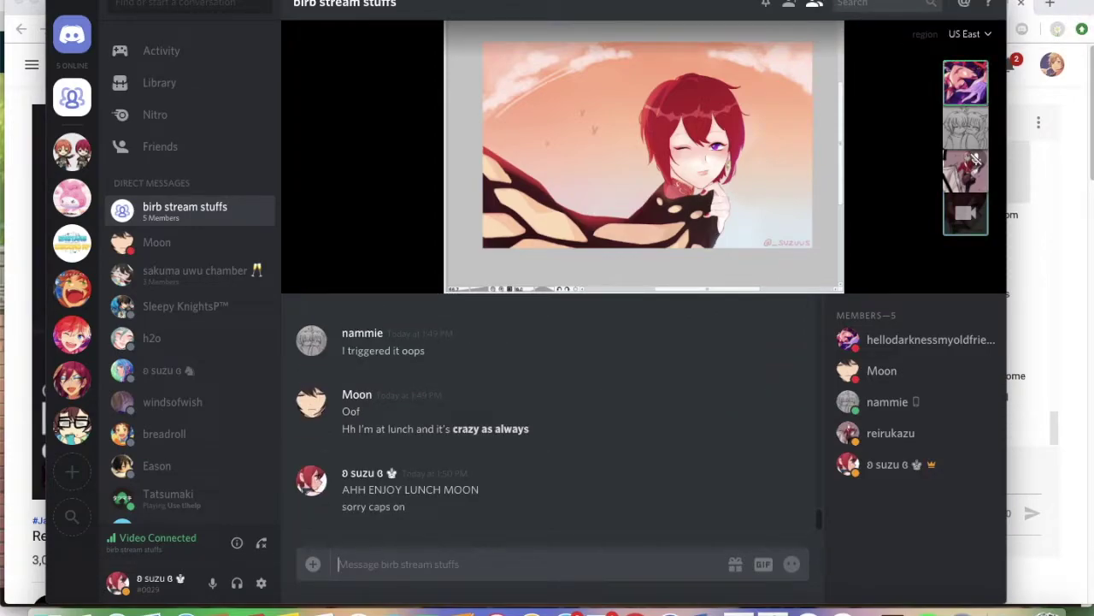
pyautogui.click(774, 609)
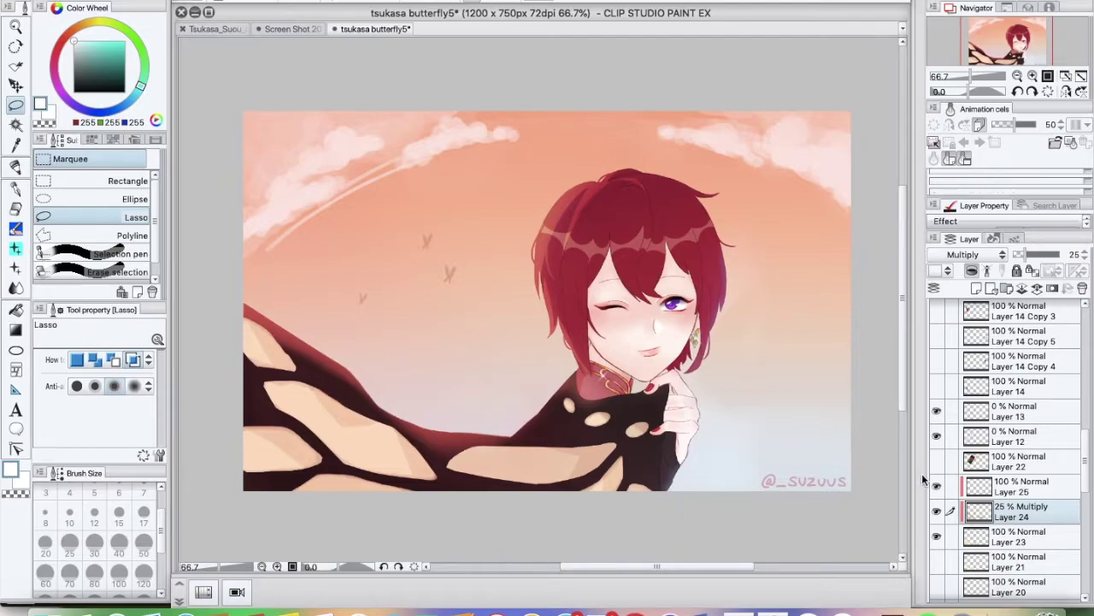
# Save the illustration via the File menu, with a short chat reply in between
pyautogui.click(180, 0)
pyautogui.click(218, 71)
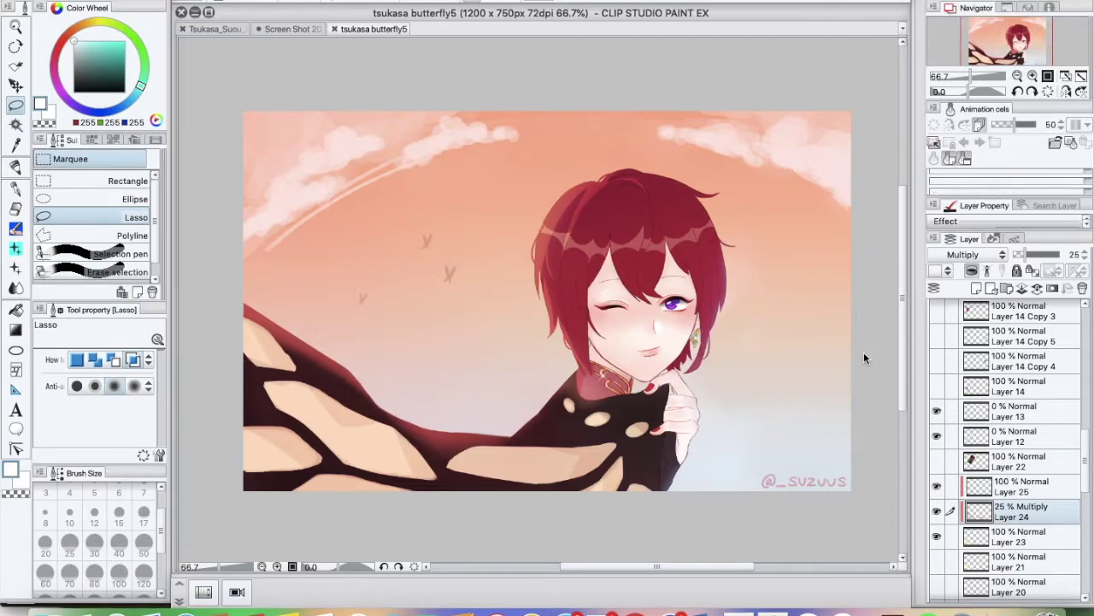
pyautogui.click(702, 607)
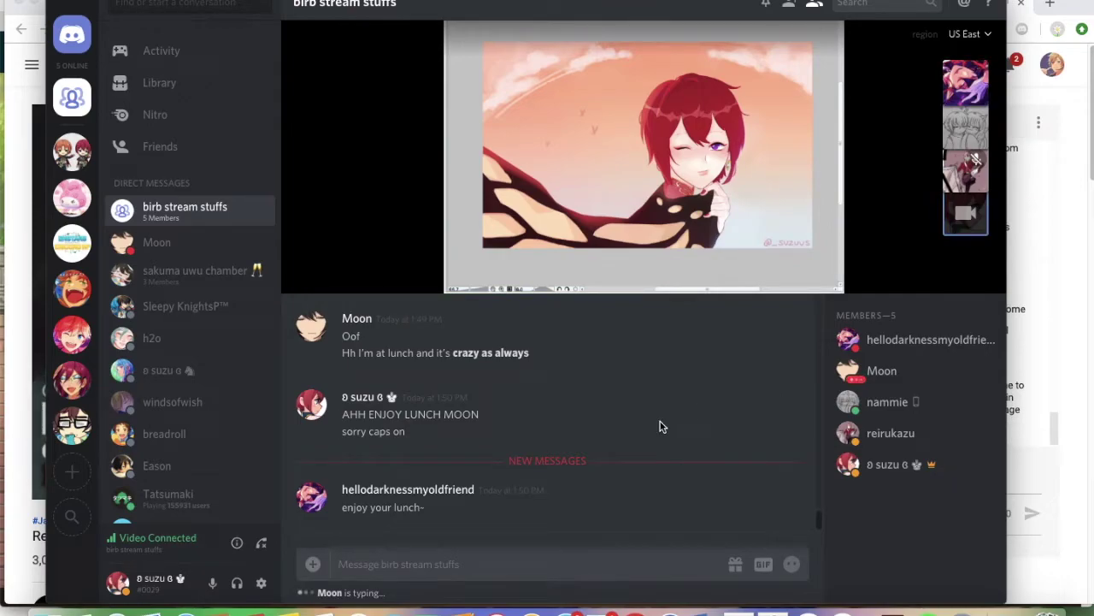
pyautogui.write('me')
pyautogui.press('Return')
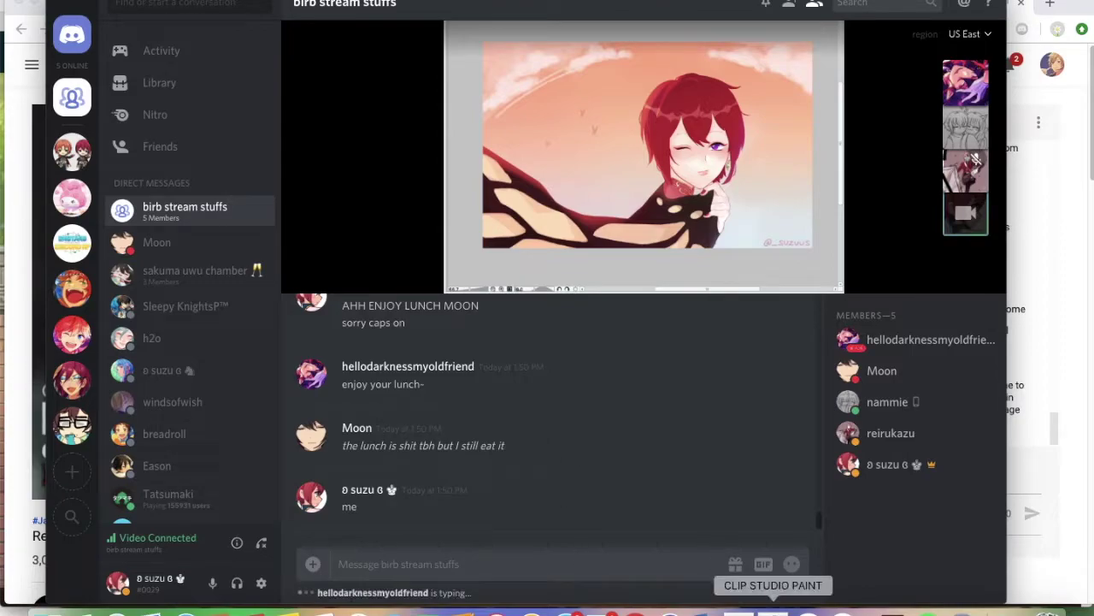
pyautogui.click(773, 609)
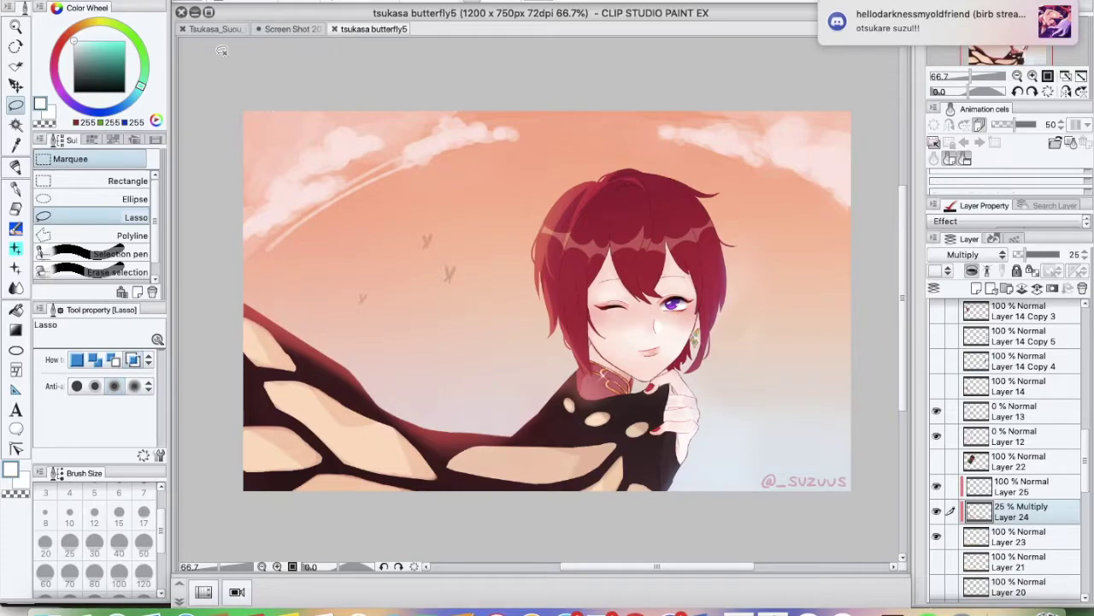
pyautogui.click(175, 2)
pyautogui.click(416, 69)
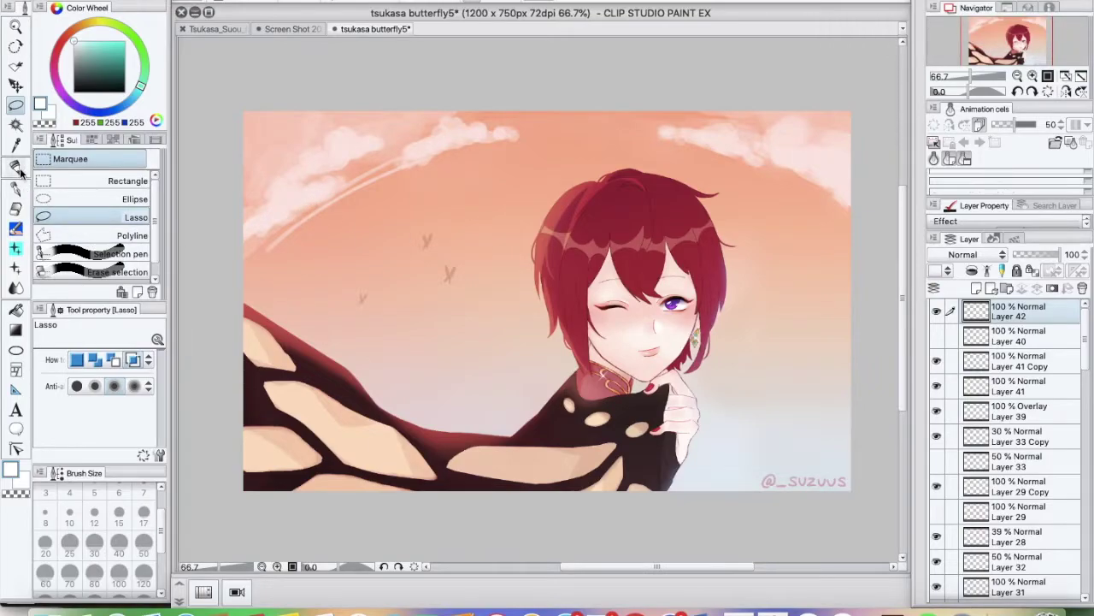
# Set up a dark red size-8 brush and zoom to 150% on the sky beside the face
pyautogui.keyDown('alt'); pyautogui.click(591, 184); pyautogui.keyUp('alt')
pyautogui.press('j')
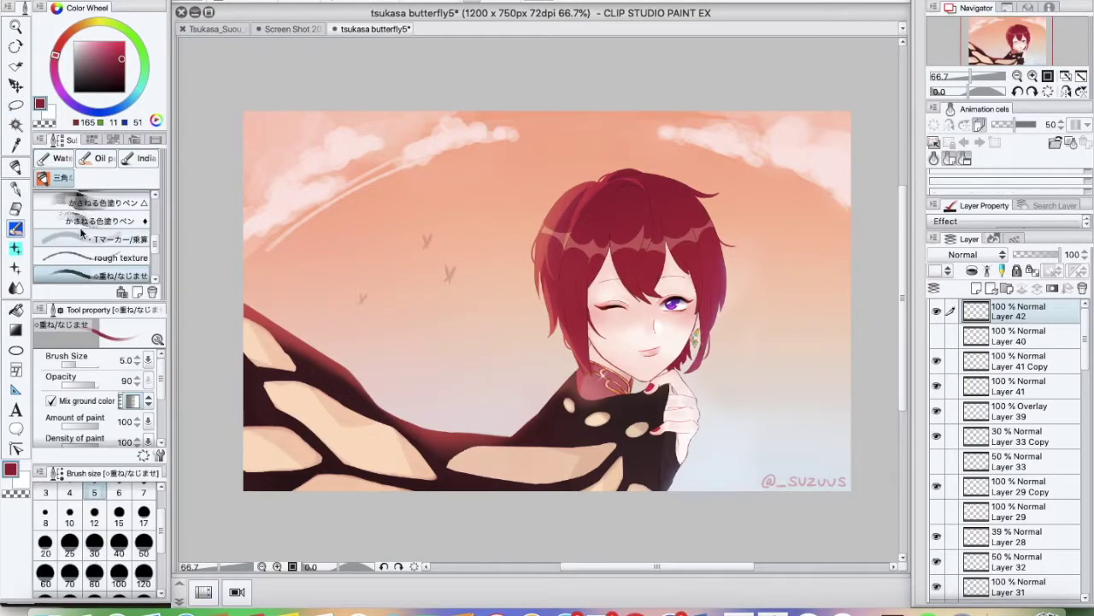
pyautogui.click(1033, 77)
pyautogui.click(1033, 76)
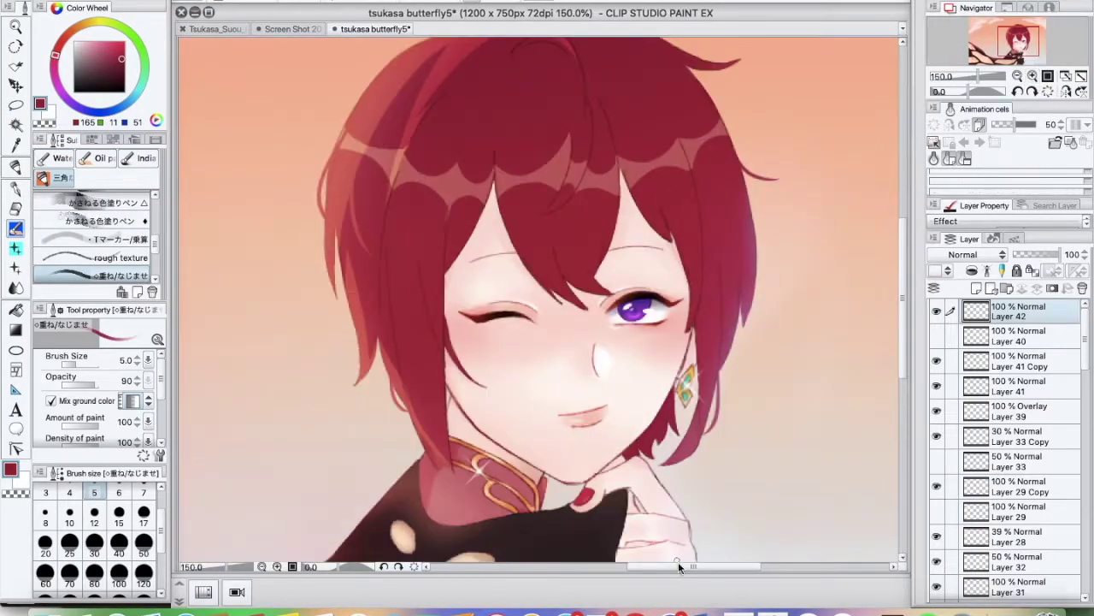
pyautogui.moveTo(680, 567); pyautogui.dragTo(708, 568)
pyautogui.press(']')
pyautogui.press(']')
pyautogui.press(']')
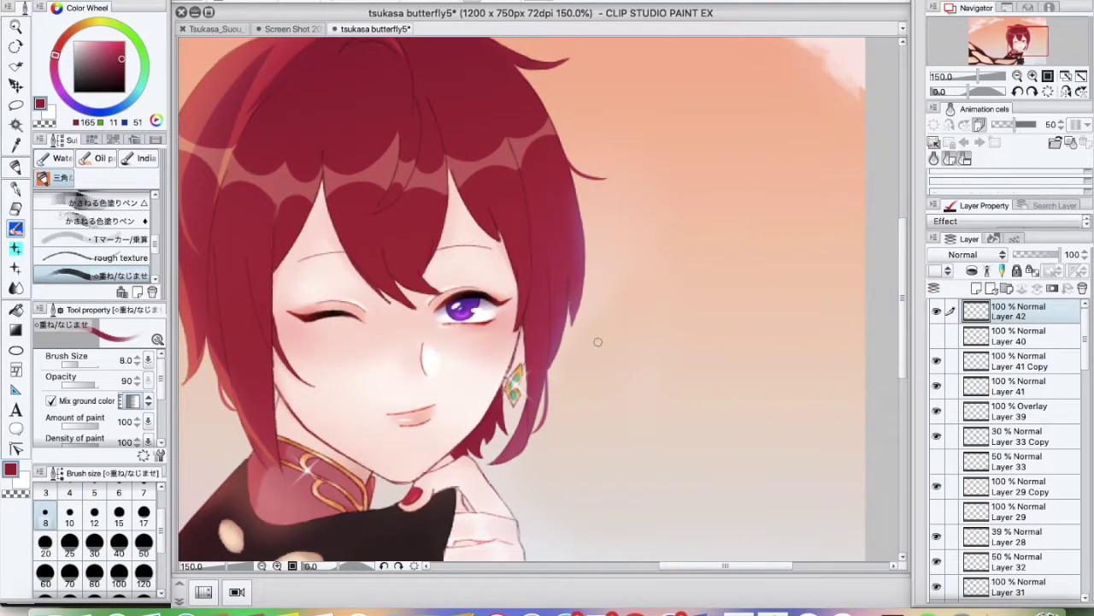
# Letter a red tilde, heart and the word THANK to the right of the face
pyautogui.moveTo(585, 364)
pyautogui.mouseDown()
pyautogui.moveTo(622, 346)
pyautogui.moveTo(671, 369)
pyautogui.mouseUp()
pyautogui.moveTo(559, 418); pyautogui.dragTo(599, 414)
pyautogui.moveTo(579, 419)
pyautogui.mouseDown()
pyautogui.moveTo(577, 460)
pyautogui.moveTo(597, 457)
pyautogui.mouseUp()
pyautogui.moveTo(619, 419)
pyautogui.mouseDown()
pyautogui.moveTo(619, 462)
pyautogui.moveTo(619, 438)
pyautogui.mouseUp()
pyautogui.moveTo(625, 461)
pyautogui.mouseDown()
pyautogui.moveTo(651, 461)
pyautogui.moveTo(648, 441)
pyautogui.mouseUp()
pyautogui.moveTo(660, 460)
pyautogui.mouseDown()
pyautogui.moveTo(693, 419)
pyautogui.moveTo(701, 458)
pyautogui.mouseUp()
pyautogui.moveTo(723, 414); pyautogui.dragTo(736, 453)
# Hand-write YOU FOR WATCHING in red below the heart
pyautogui.moveTo(790, 410); pyautogui.dragTo(775, 455)
pyautogui.moveTo(807, 415); pyautogui.dragTo(836, 413)
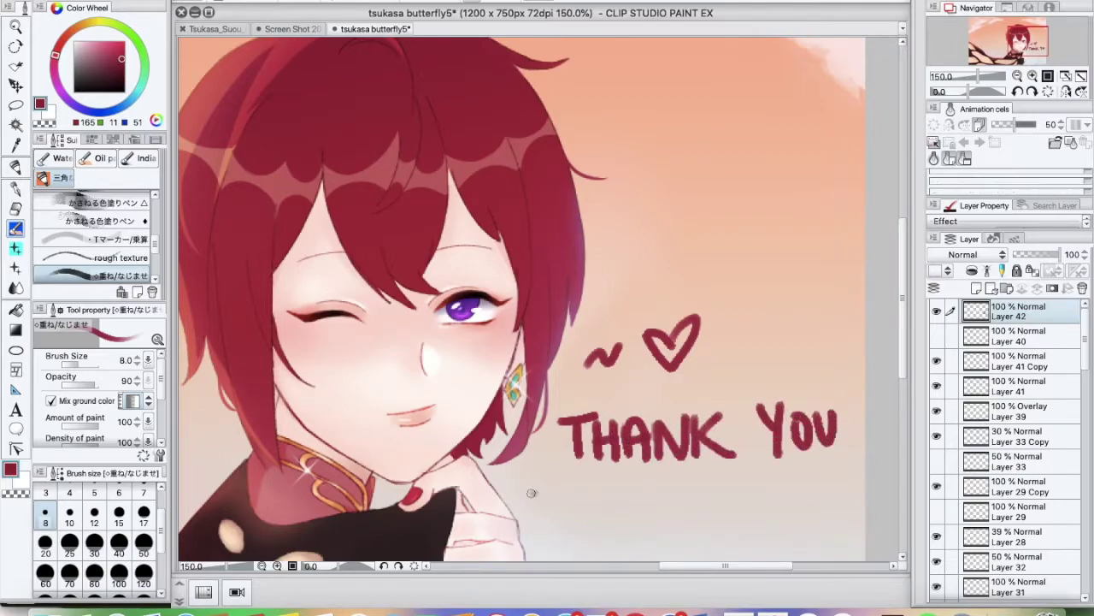
pyautogui.moveTo(532, 492); pyautogui.dragTo(537, 537)
pyautogui.moveTo(532, 493)
pyautogui.mouseDown()
pyautogui.moveTo(566, 484)
pyautogui.moveTo(569, 500)
pyautogui.mouseUp()
pyautogui.moveTo(590, 493); pyautogui.dragTo(619, 528)
pyautogui.moveTo(636, 492)
pyautogui.mouseDown()
pyautogui.moveTo(682, 494)
pyautogui.moveTo(710, 530)
pyautogui.mouseUp()
pyautogui.moveTo(696, 489)
pyautogui.mouseDown()
pyautogui.moveTo(725, 488)
pyautogui.moveTo(713, 528)
pyautogui.mouseUp()
pyautogui.moveTo(749, 494); pyautogui.dragTo(749, 525)
pyautogui.moveTo(760, 486)
pyautogui.mouseDown()
pyautogui.moveTo(757, 524)
pyautogui.moveTo(776, 522)
pyautogui.mouseUp()
pyautogui.moveTo(786, 487)
pyautogui.mouseDown()
pyautogui.moveTo(787, 518)
pyautogui.moveTo(820, 484)
pyautogui.moveTo(858, 509)
pyautogui.mouseUp()
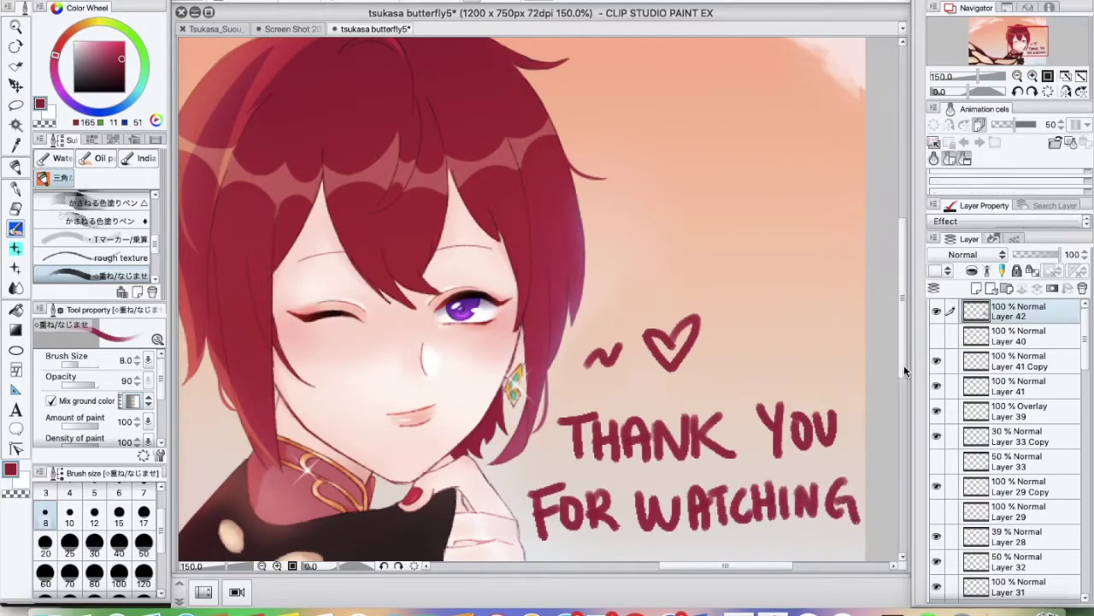